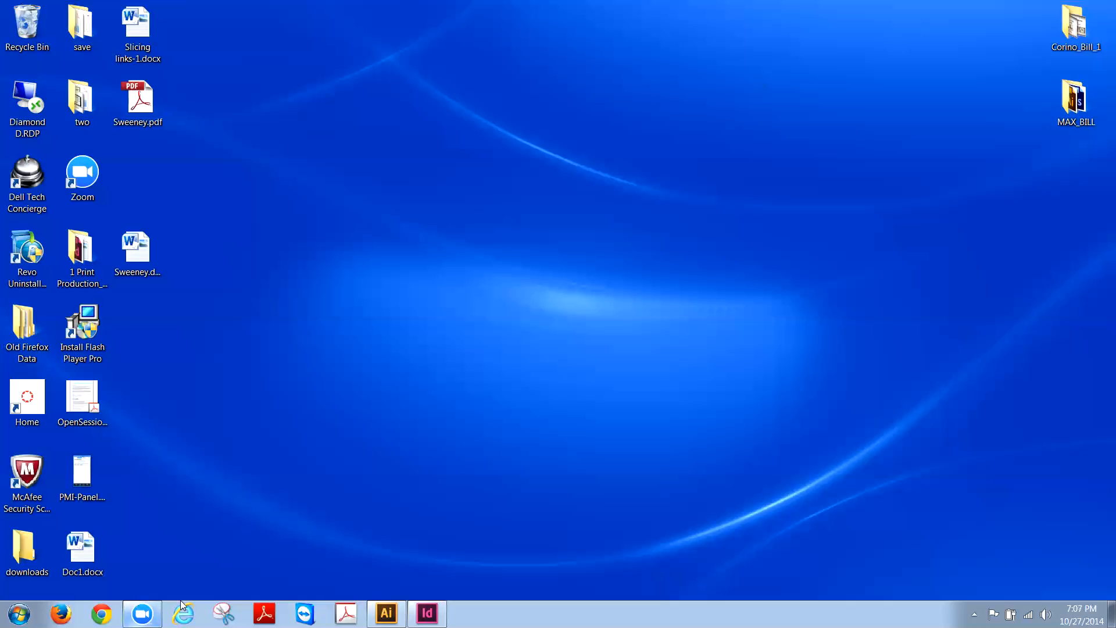
Step: Switch to Adobe Illustrator and narrow and reposition its window on the desktop
click(387, 613)
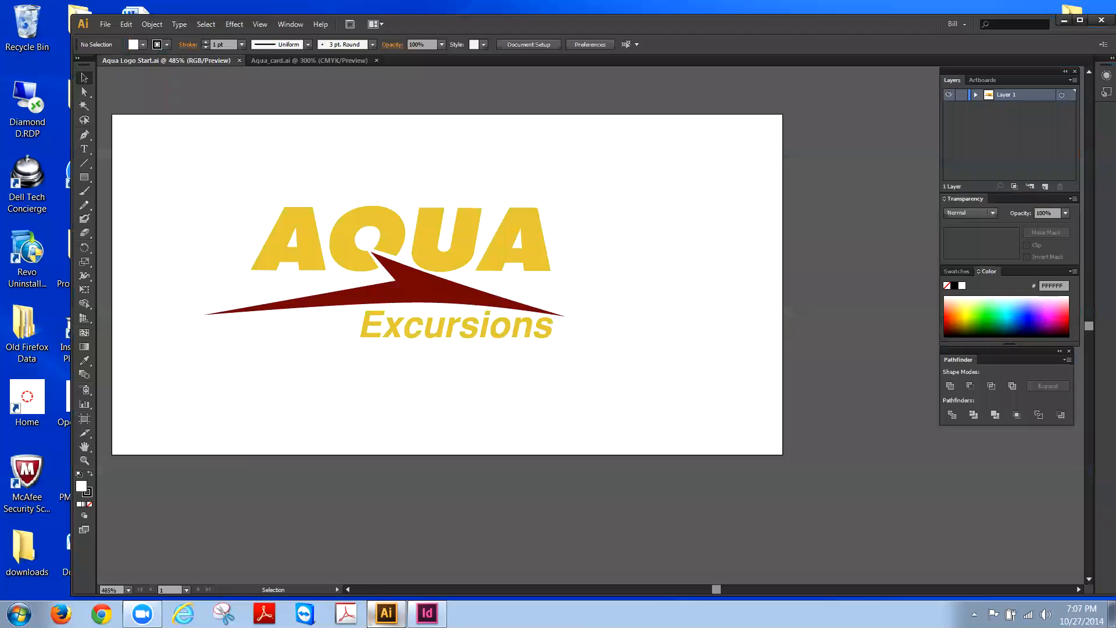
drag(422, 28, 425, 28)
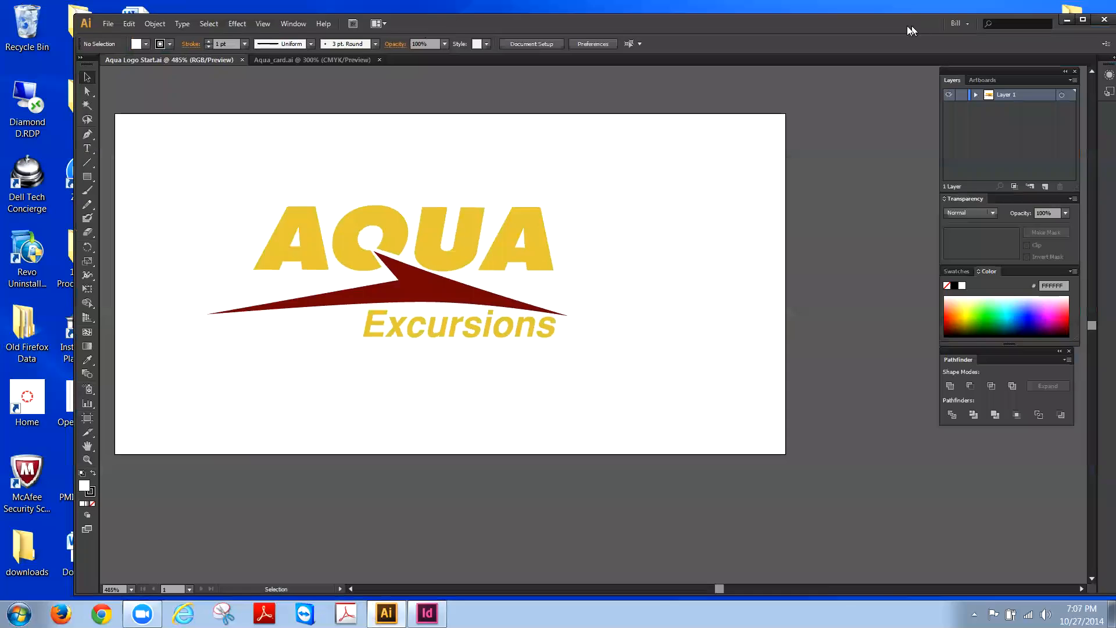
drag(907, 25, 850, 30)
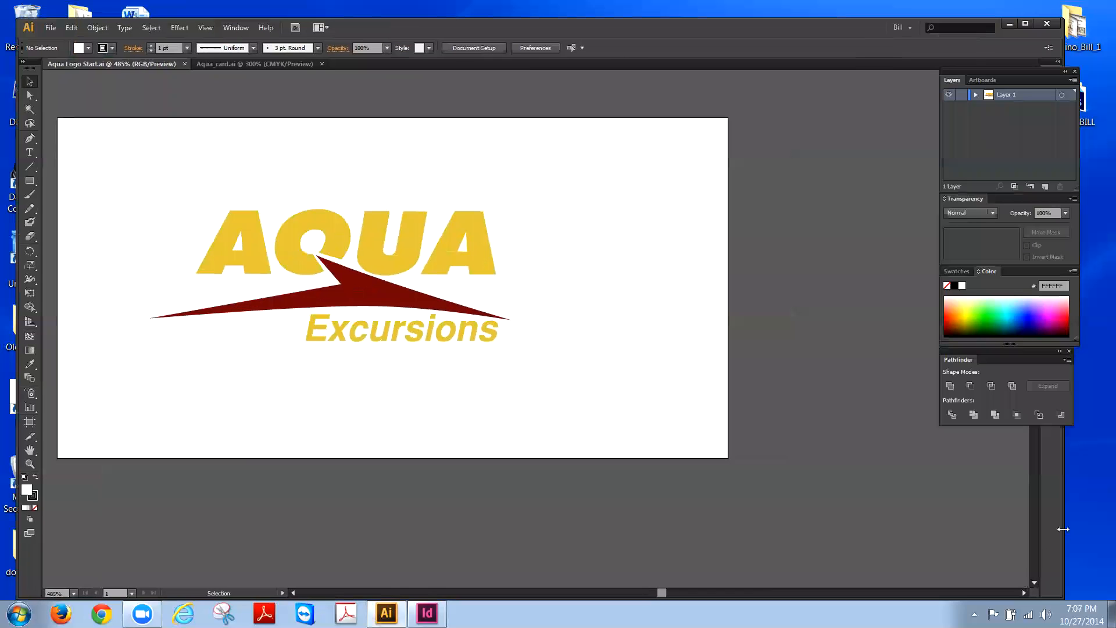
drag(1063, 529, 967, 529)
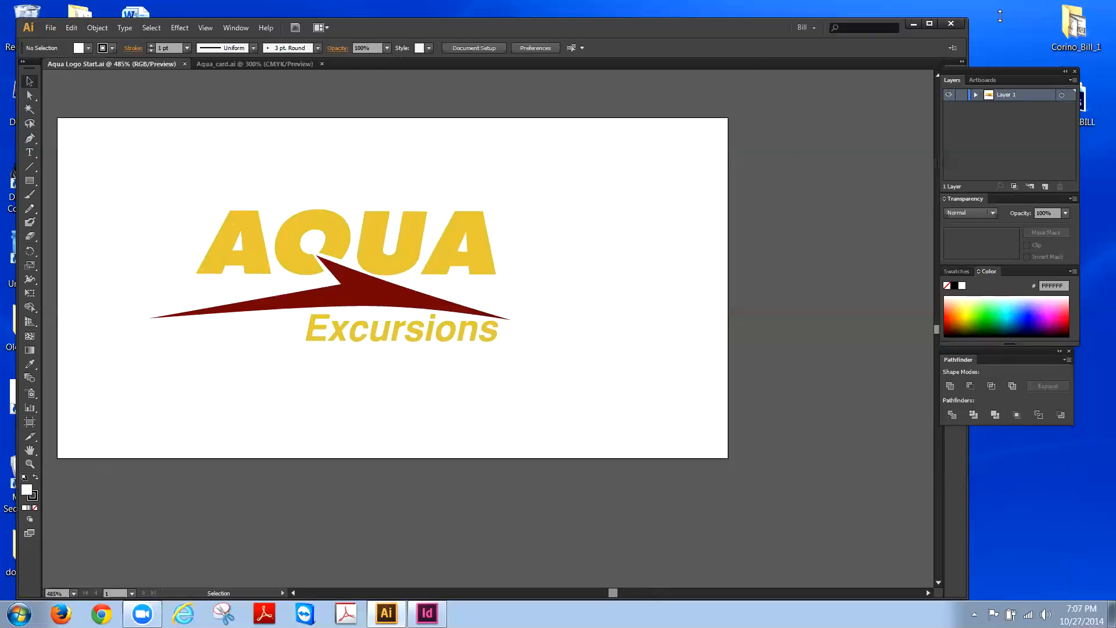
drag(448, 29, 492, 27)
Step: Detach Swatches from the Color group as a floating panel, make it taller and place it near the artboard's lower corner
drag(977, 272, 776, 162)
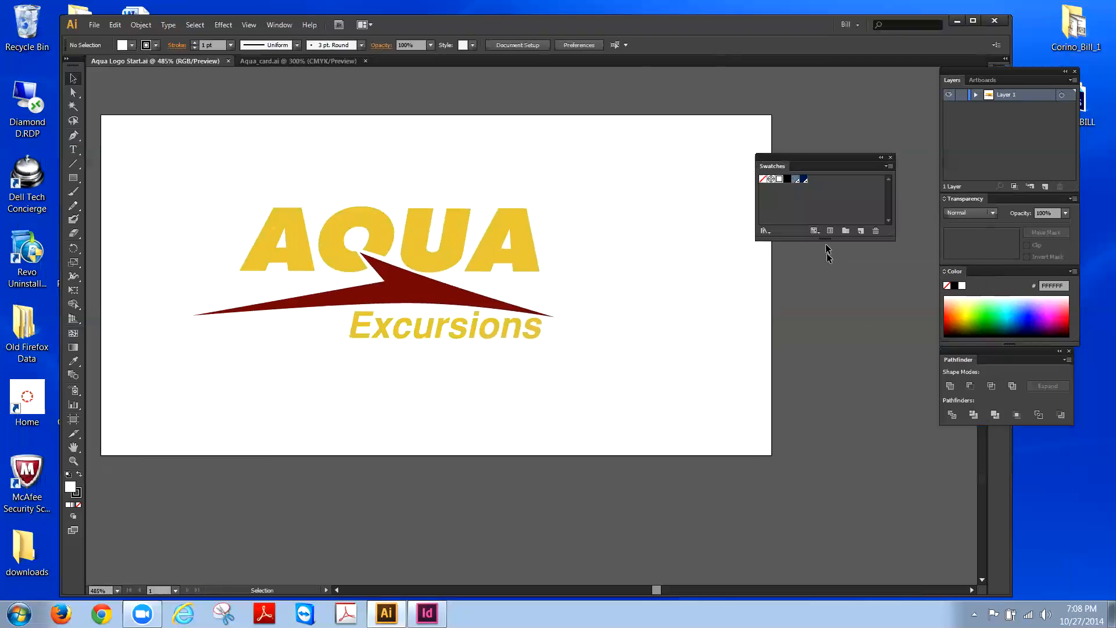
drag(826, 239, 823, 298)
drag(811, 162, 821, 368)
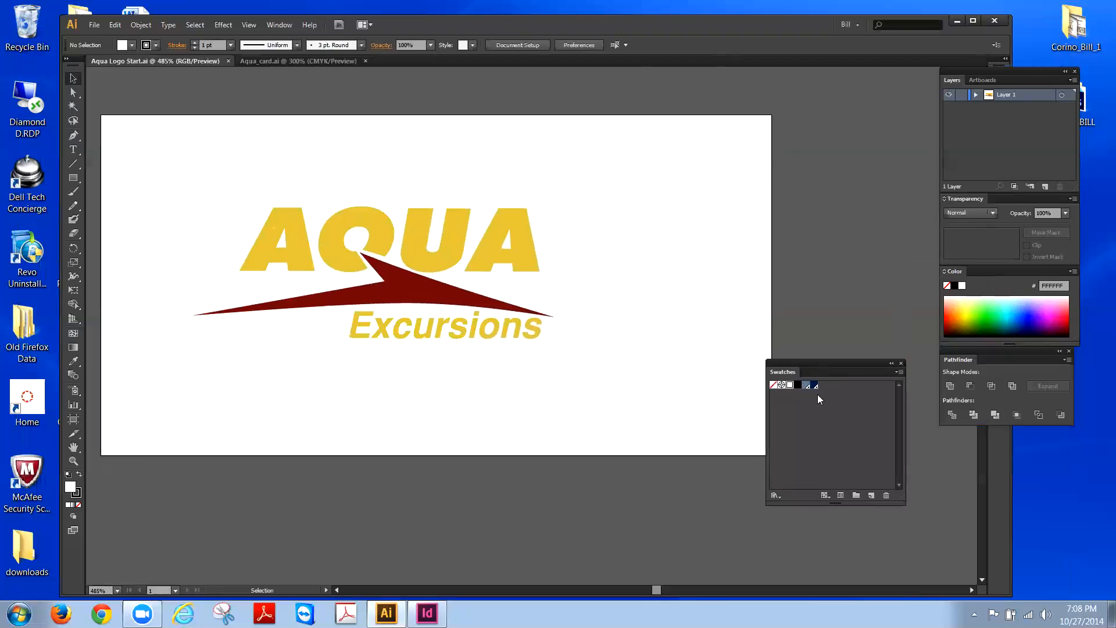
Step: Open Aqua Logo Start.ai from the Week 2 folder in an additional document window
click(92, 25)
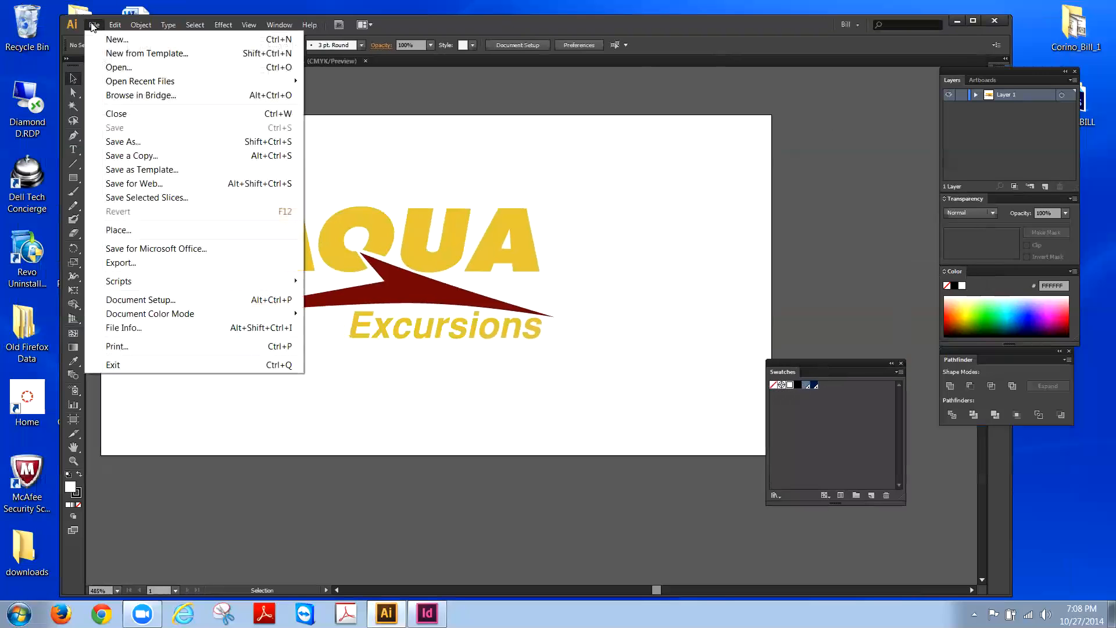
mouse_move(94, 24)
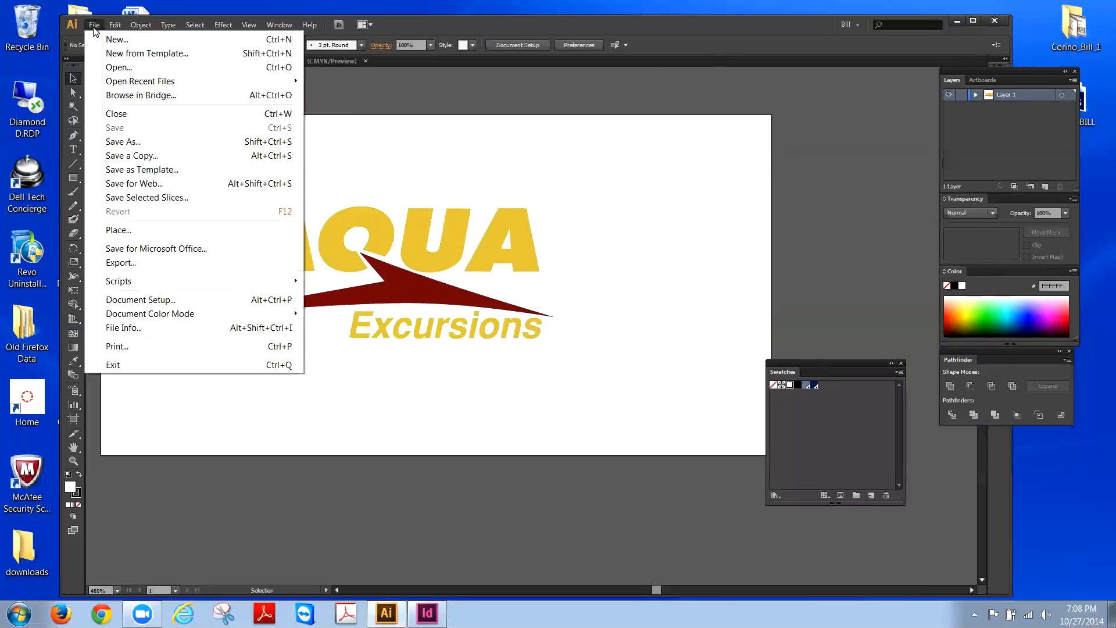
click(106, 68)
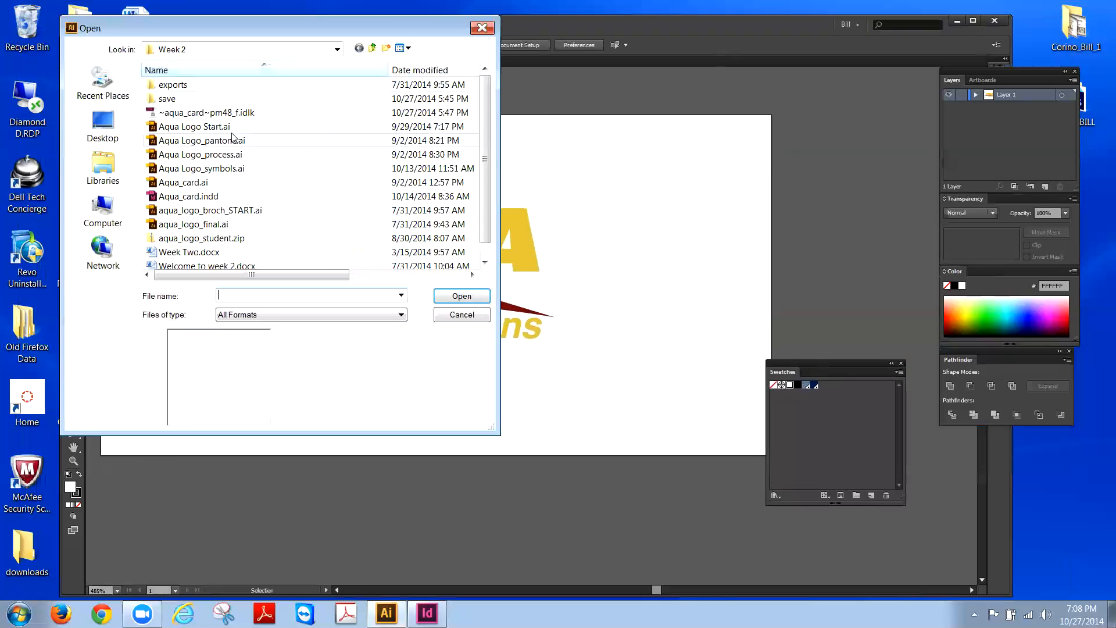
click(220, 128)
click(438, 298)
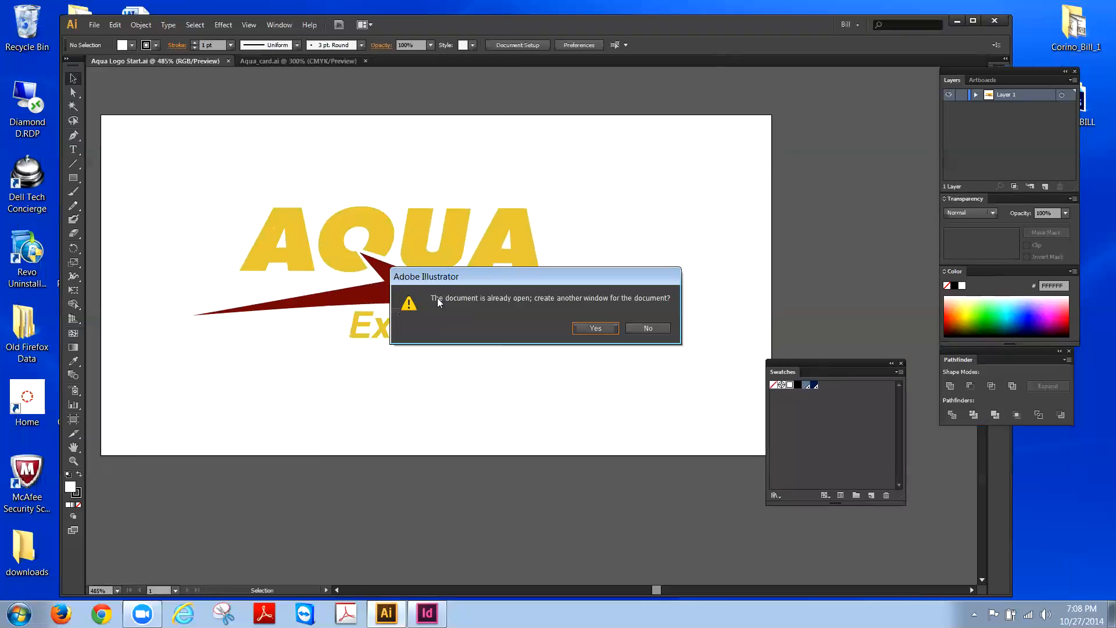
click(603, 329)
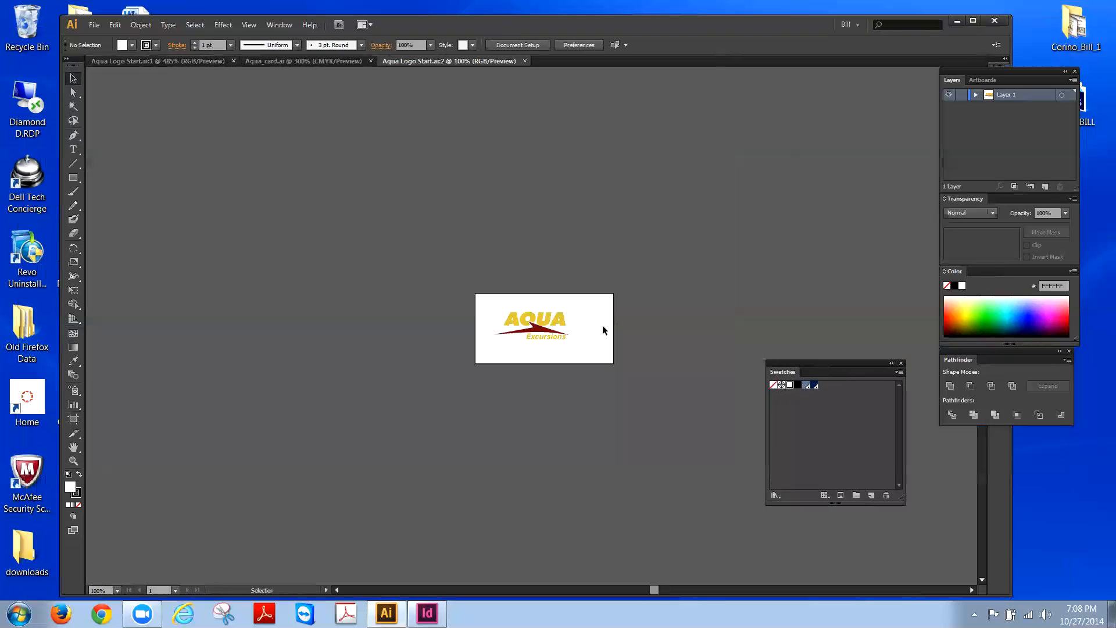
Step: Open aqua_logo_student.zip from the Week 2 folder, and close it together with the second Aqua Logo Start window
click(93, 25)
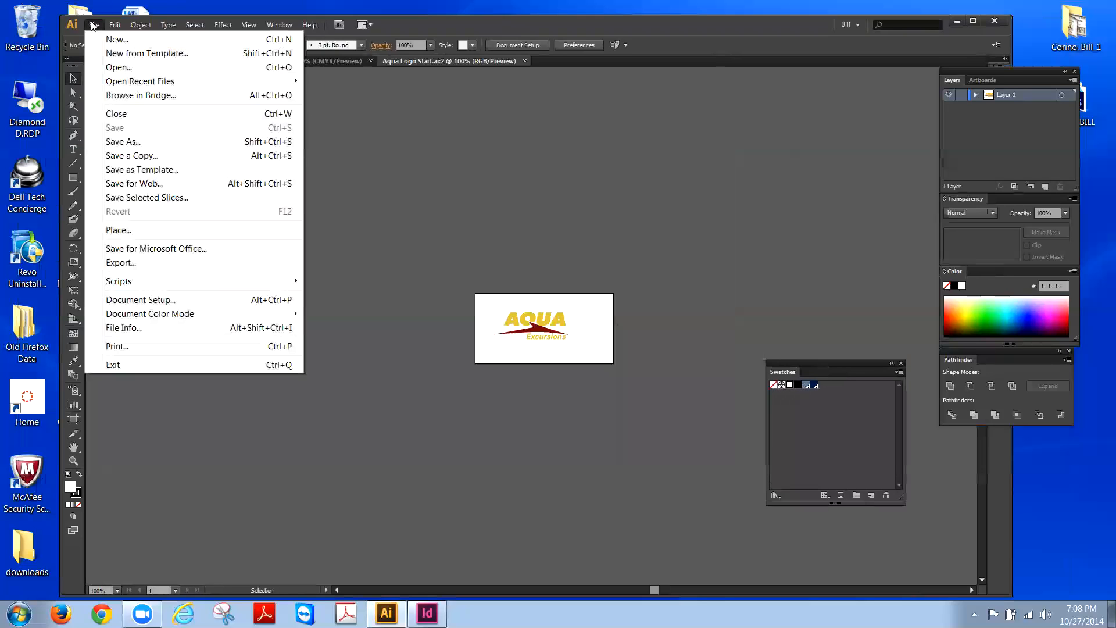
click(105, 68)
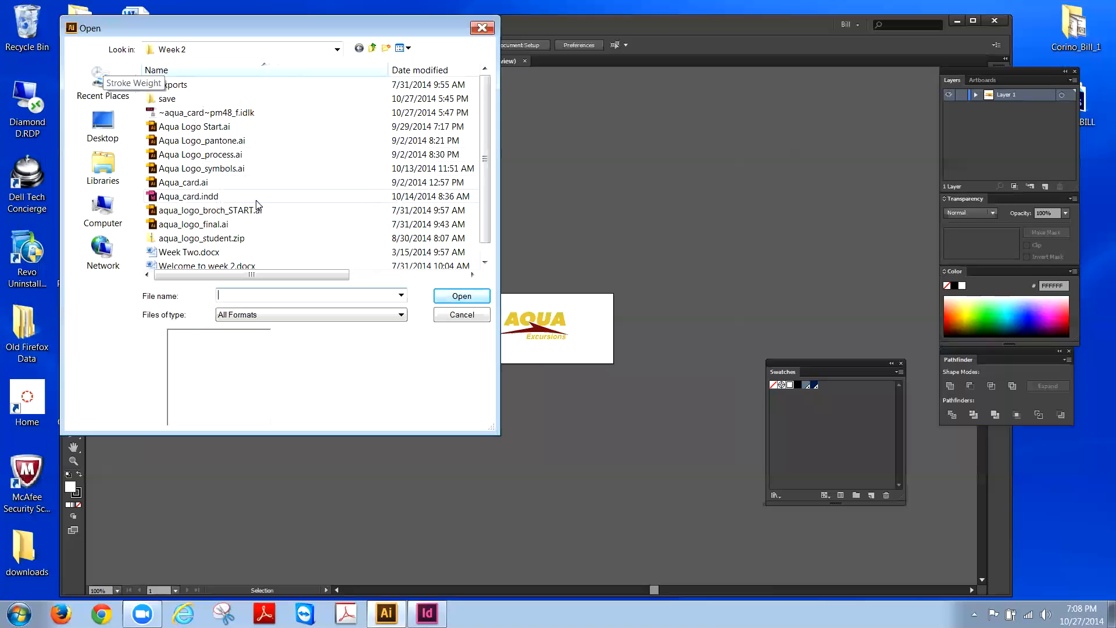
scroll(472, 171, down, 1)
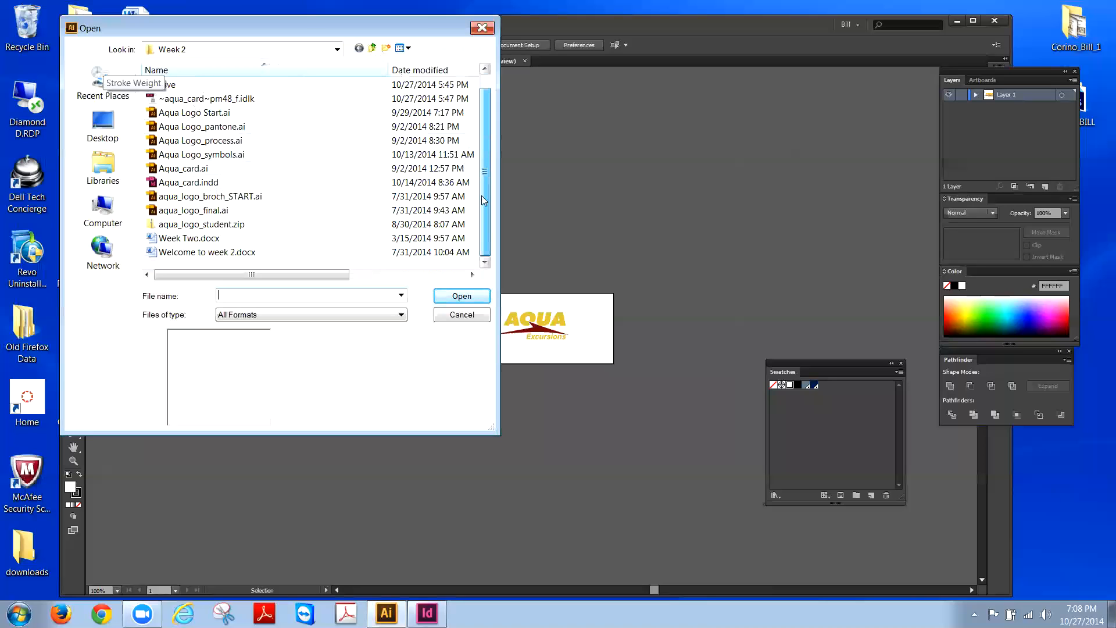
click(184, 226)
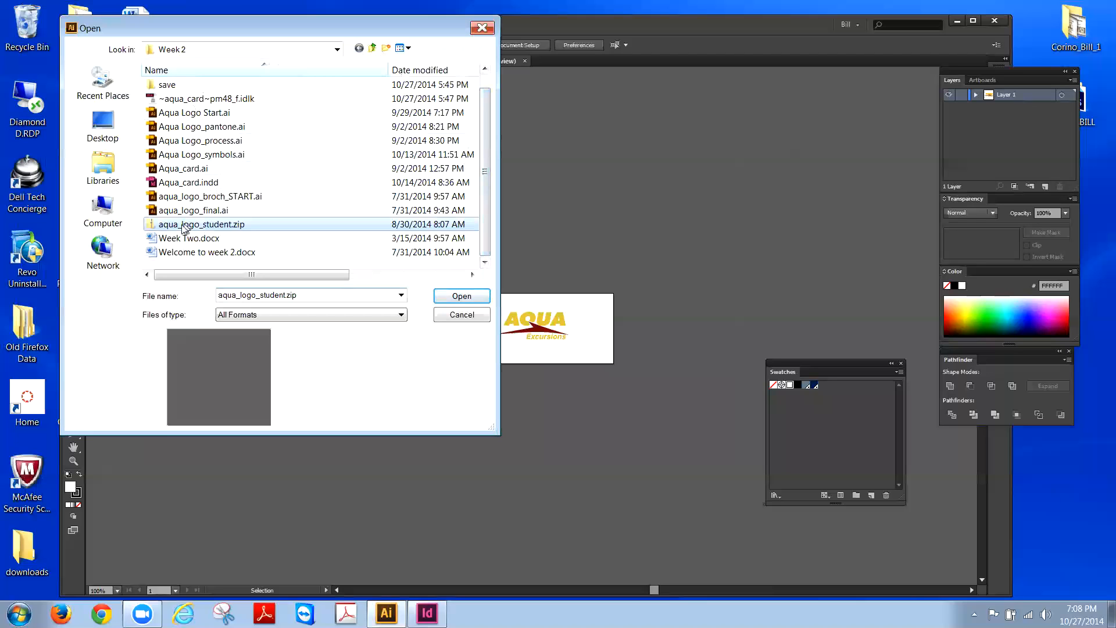
key(Return)
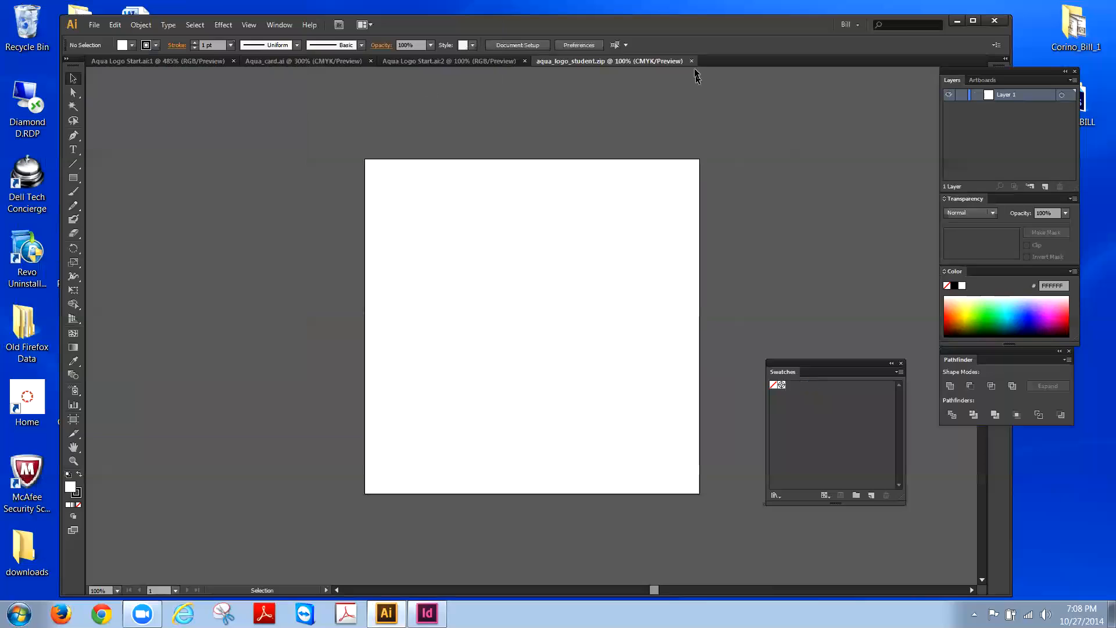
click(692, 61)
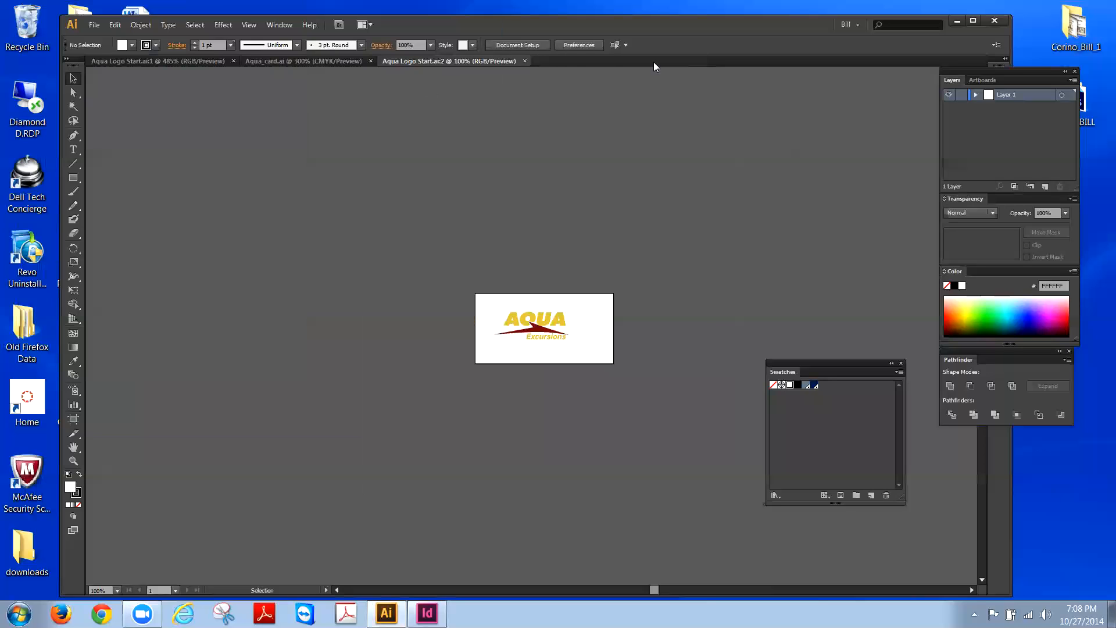
click(524, 60)
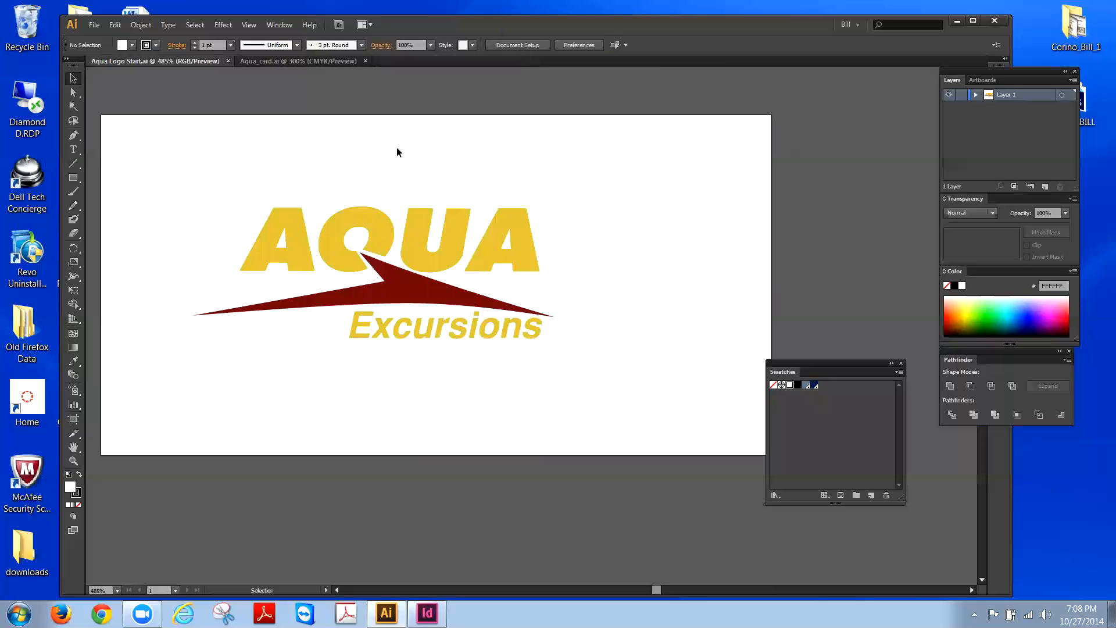
Step: Delete the two blue gradient swatches from the Aqua Logo Start document and move the Swatches panel beside the artboard
drag(779, 365, 772, 192)
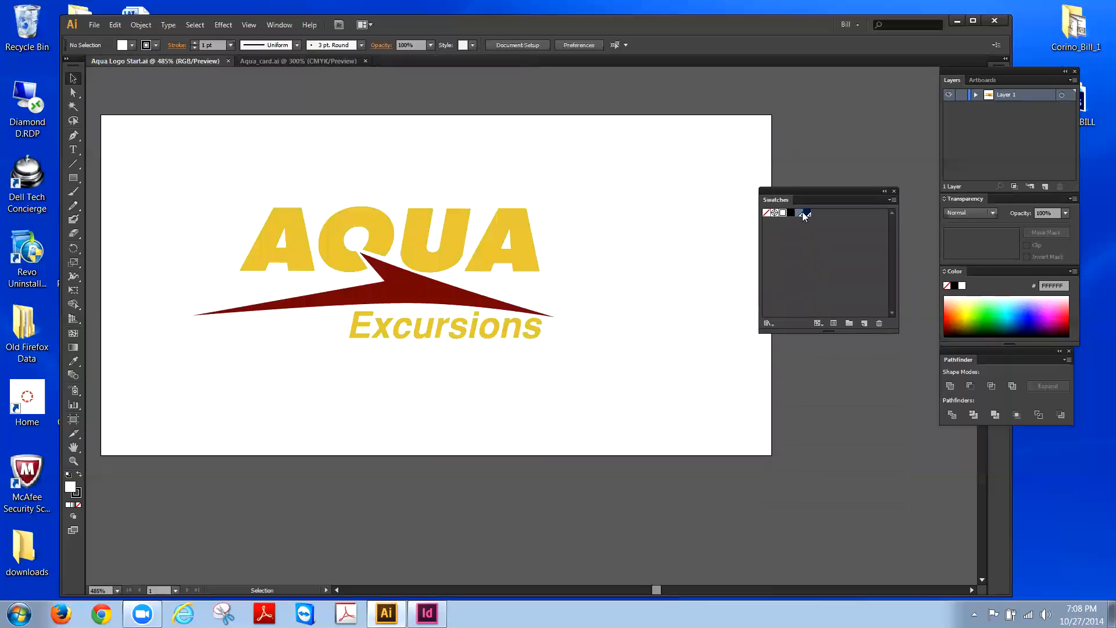
click(807, 214)
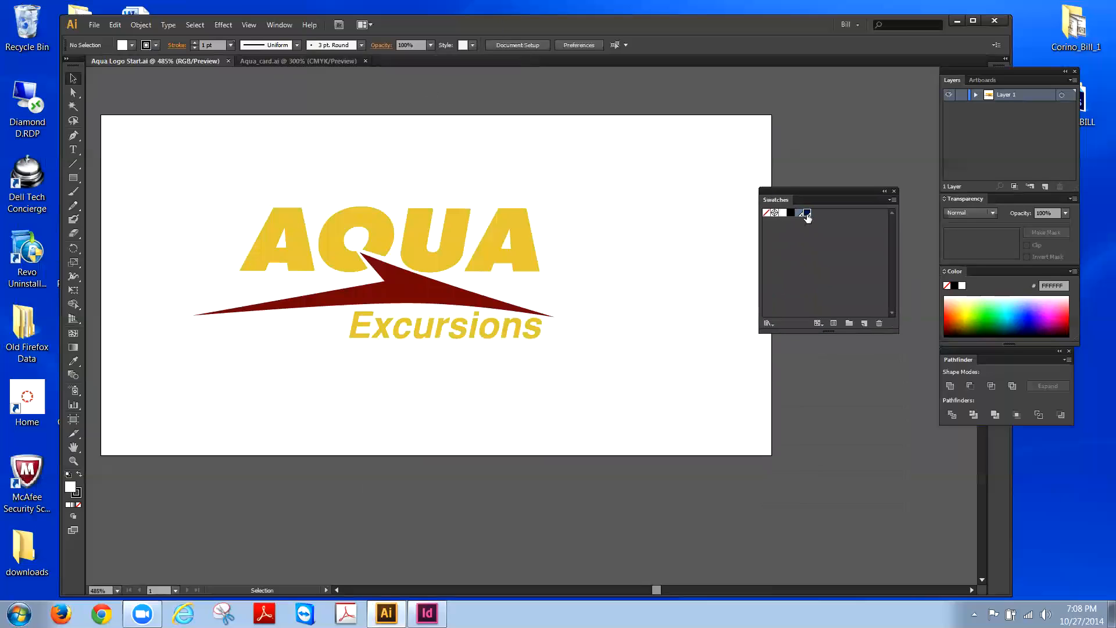
click(880, 323)
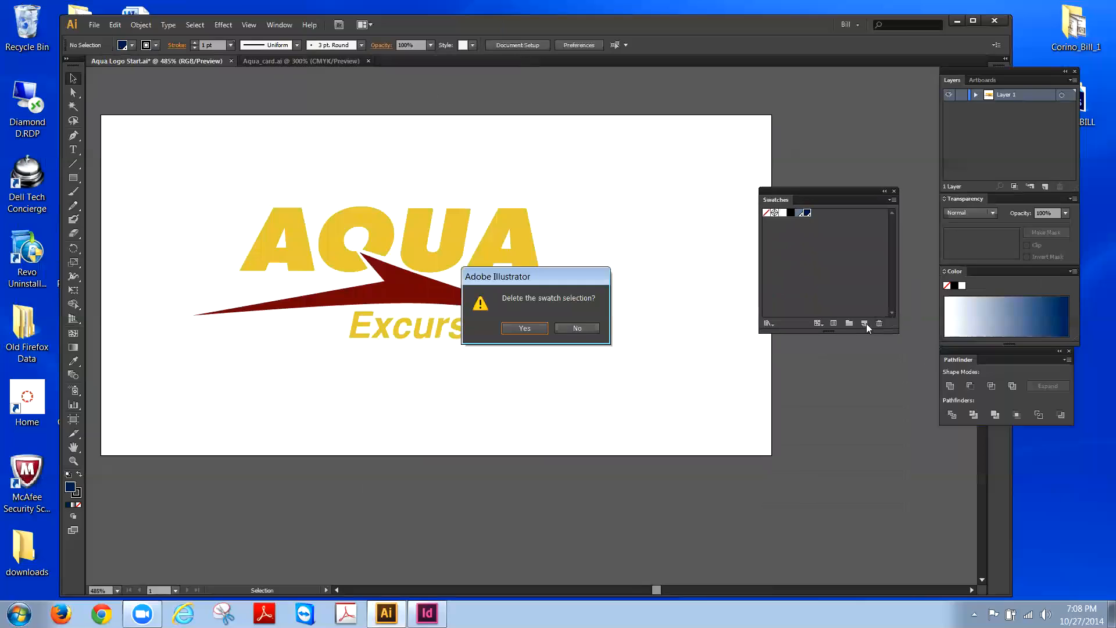
click(533, 327)
click(800, 212)
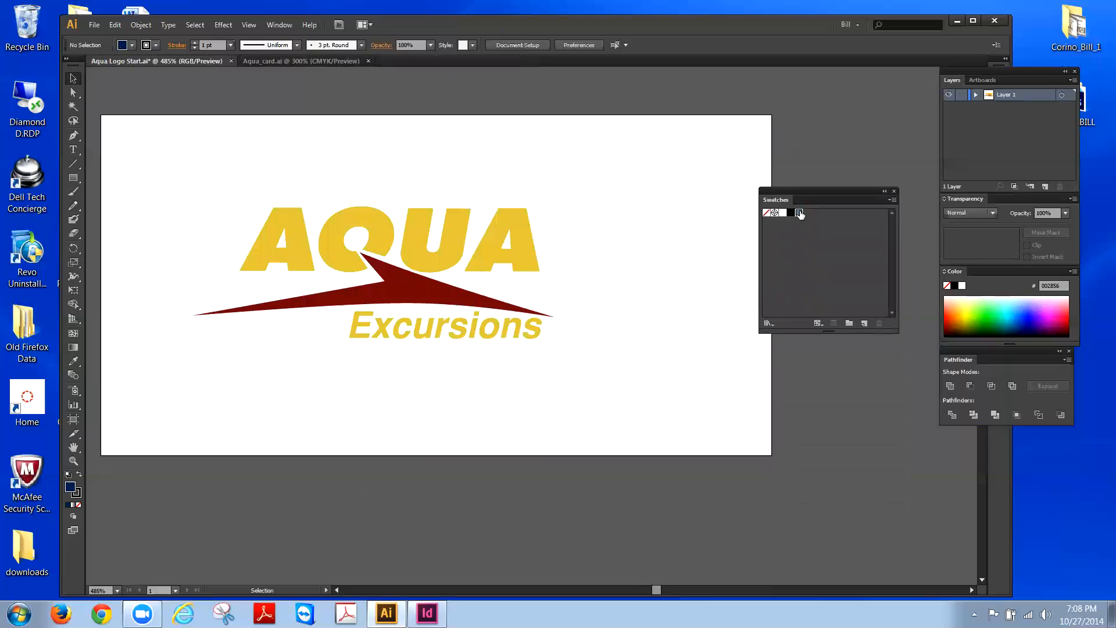
click(879, 323)
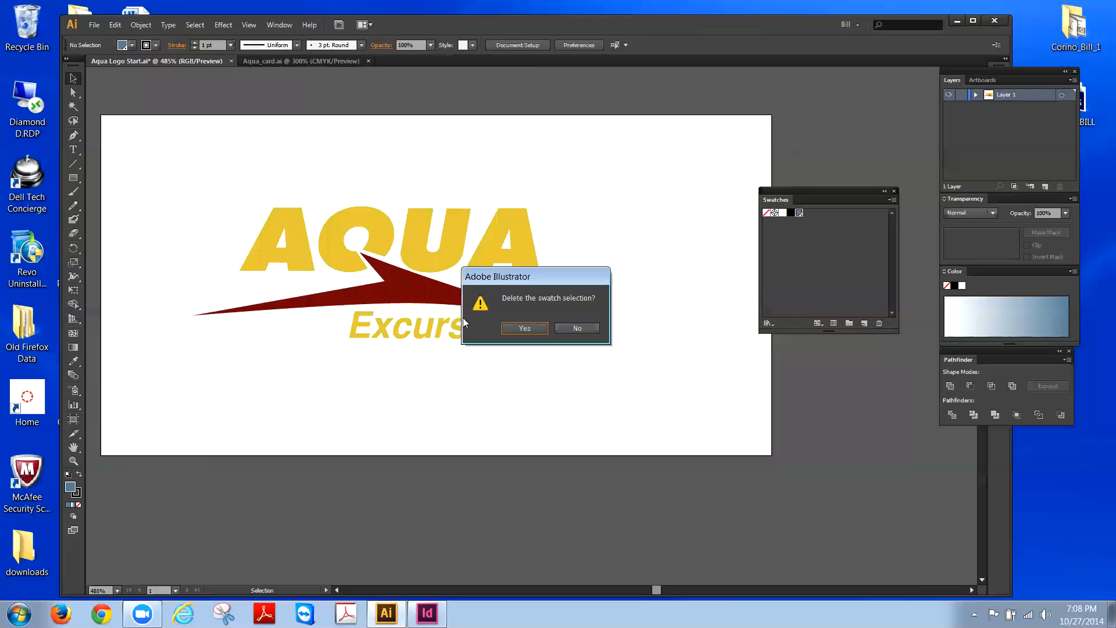
click(541, 327)
drag(788, 191, 809, 114)
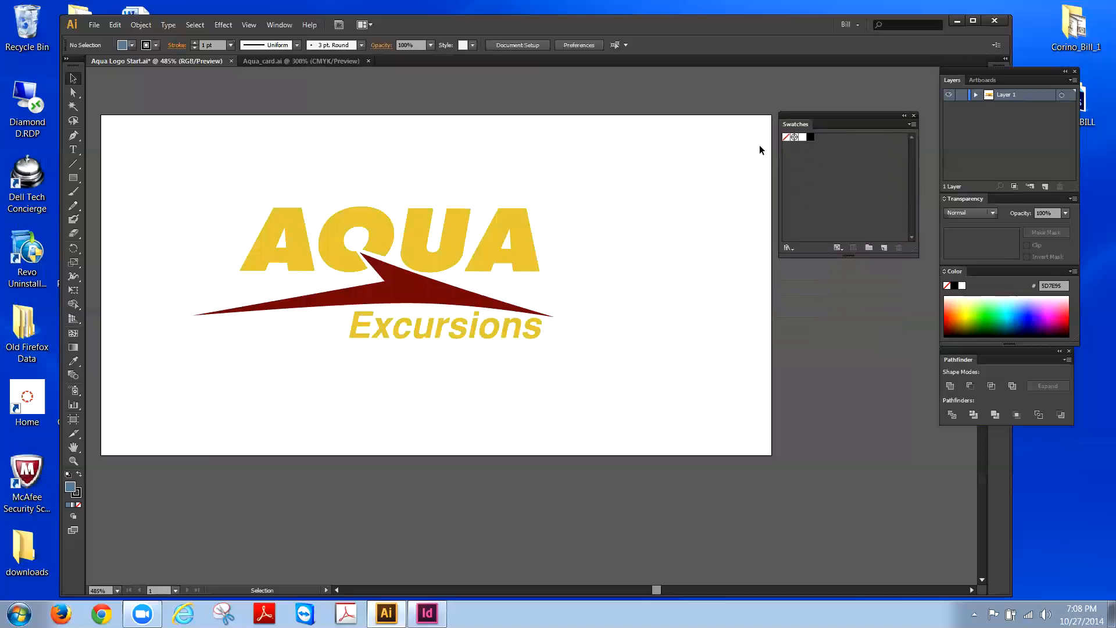
click(97, 27)
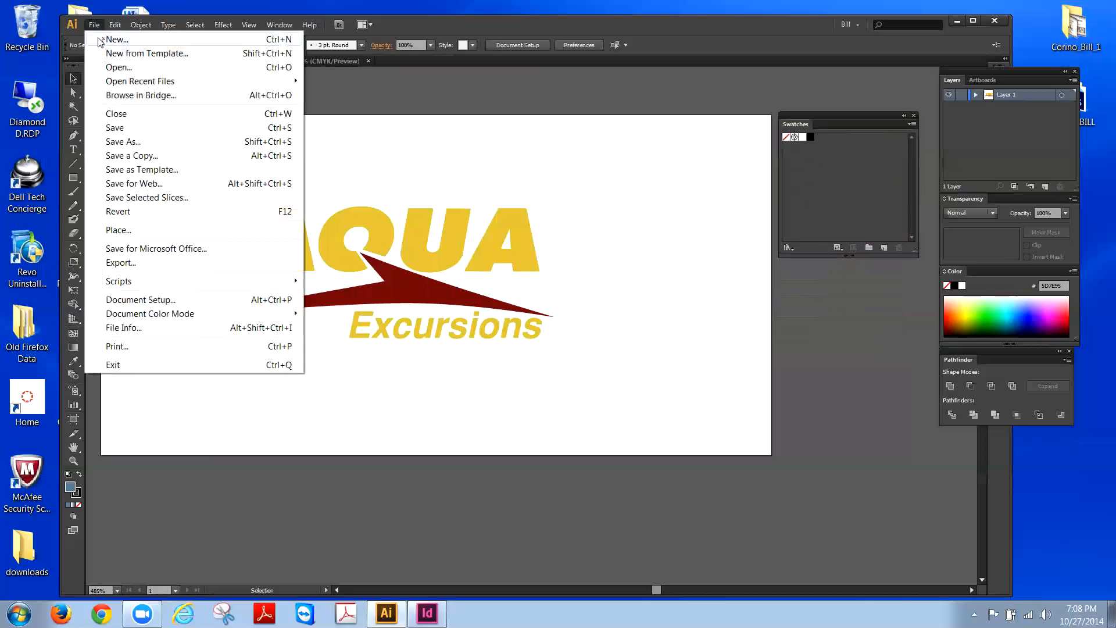
click(113, 68)
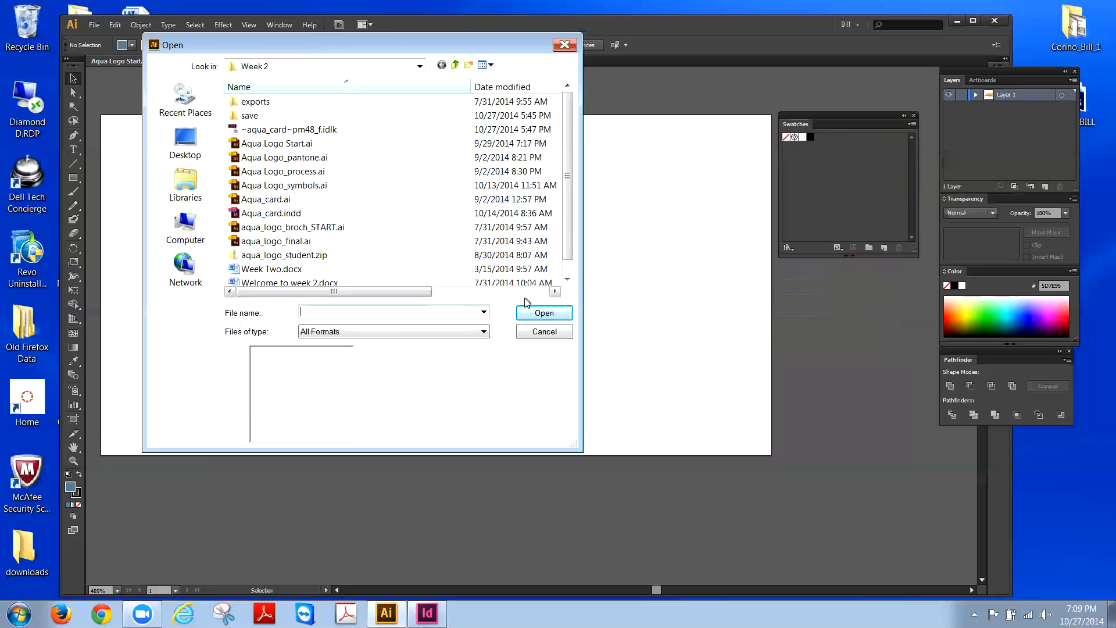
click(564, 42)
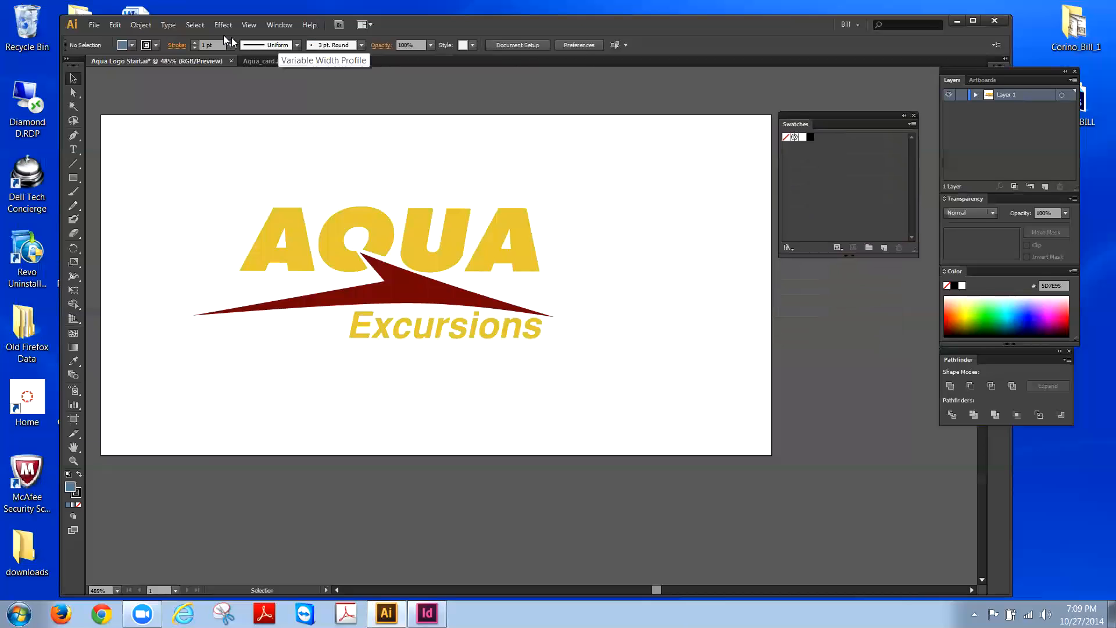
Step: Create a new 8 × 8 in RGB document named Untitled-1 with one artboard and 150 ppi raster effects
click(92, 26)
click(102, 36)
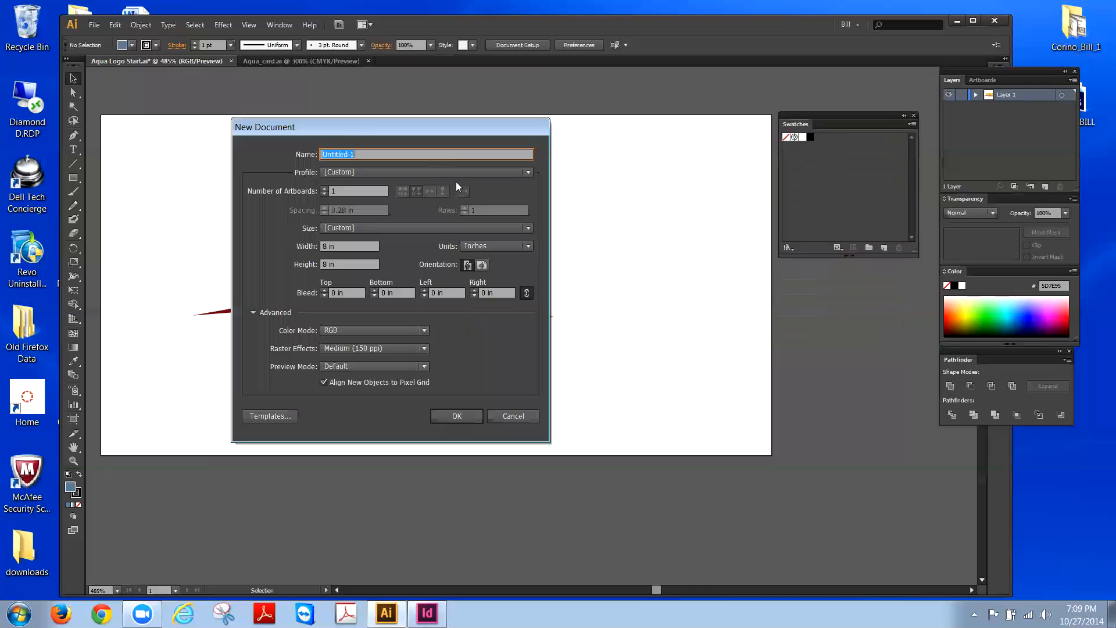
click(457, 417)
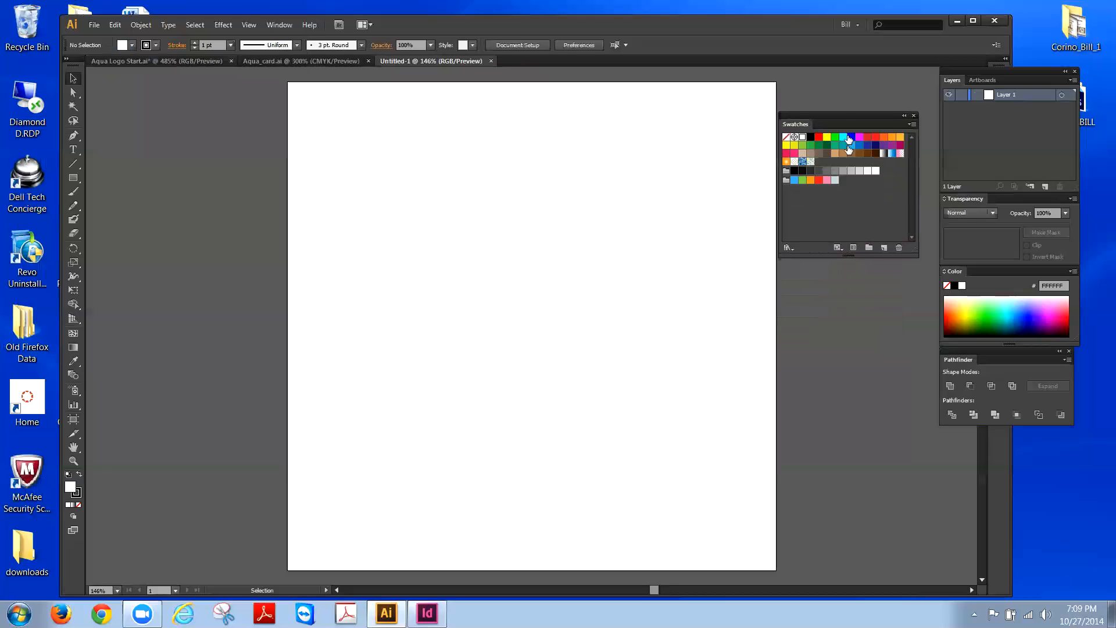
Step: Move the Swatches panel so it overlaps the side edge of the artboard
drag(842, 124, 812, 157)
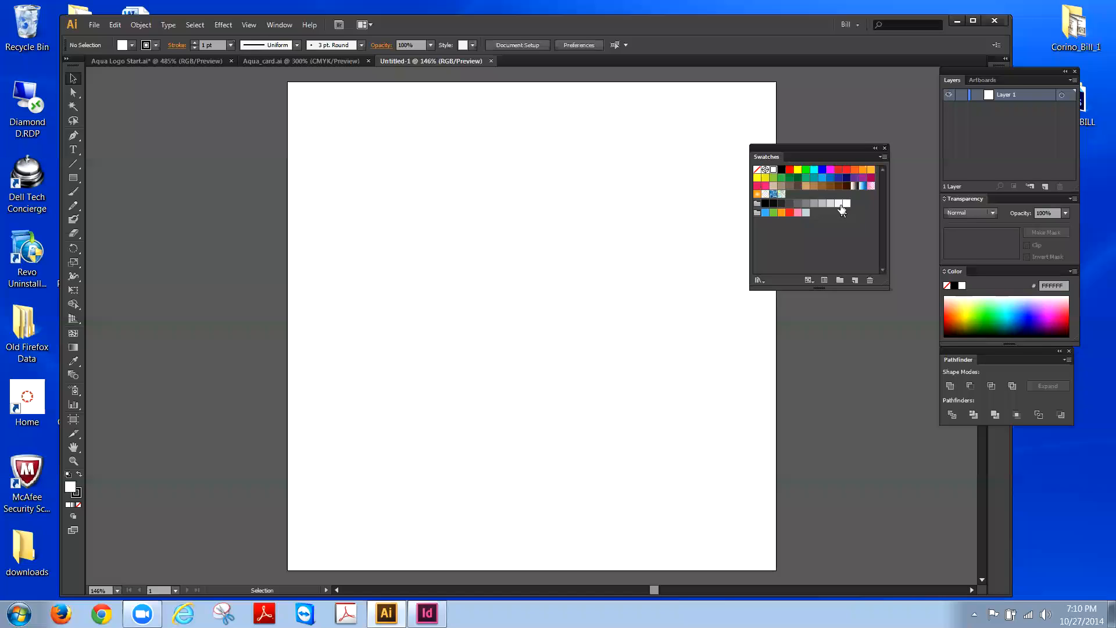
click(882, 156)
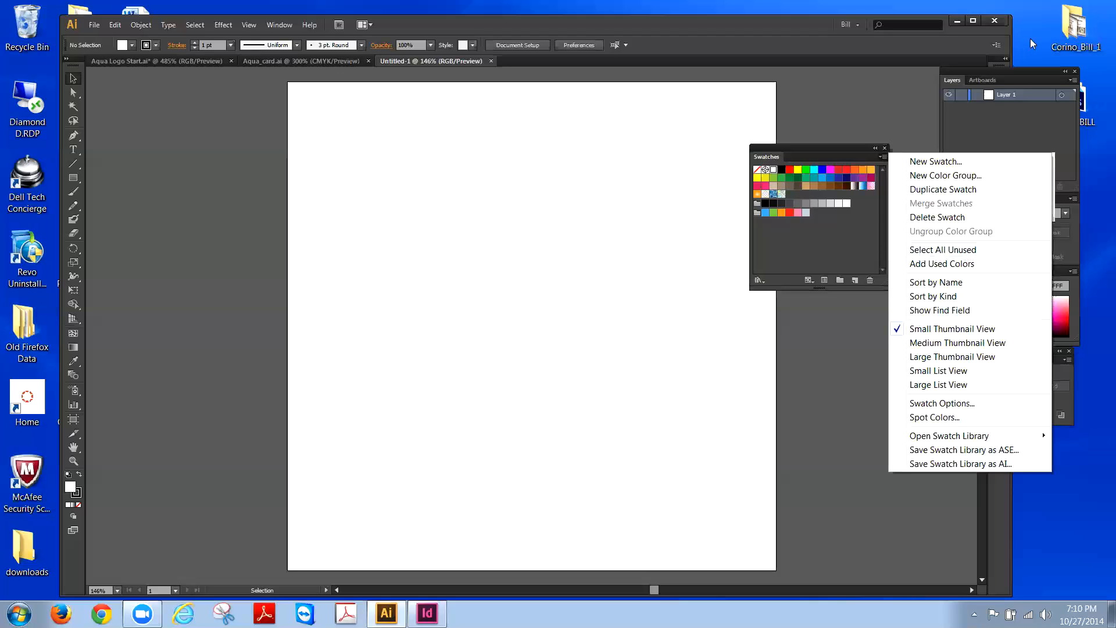
click(903, 95)
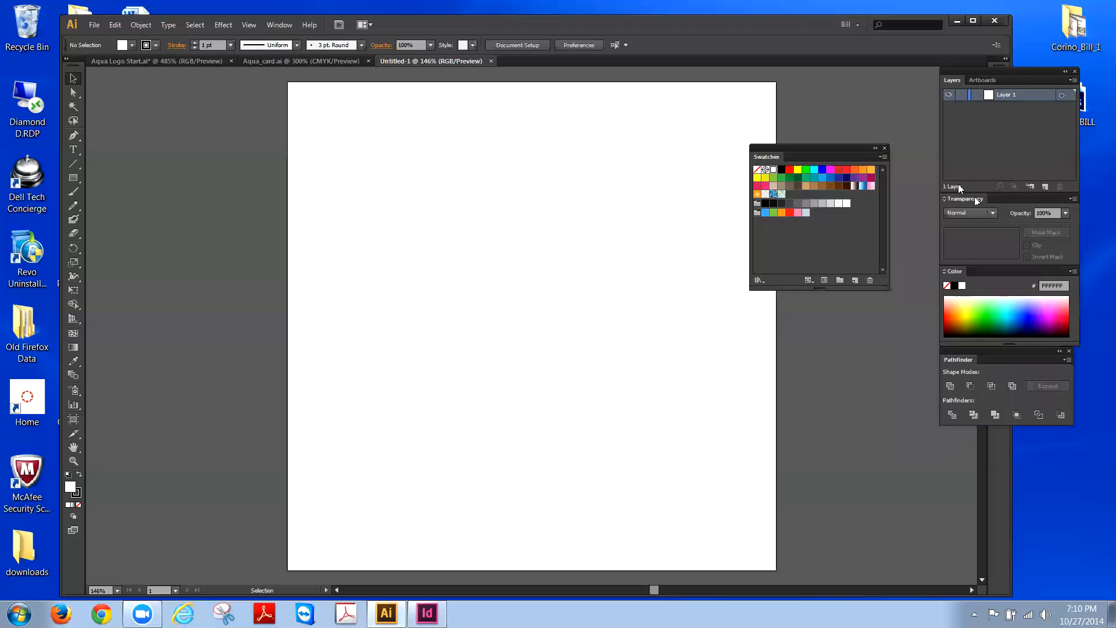
click(1040, 46)
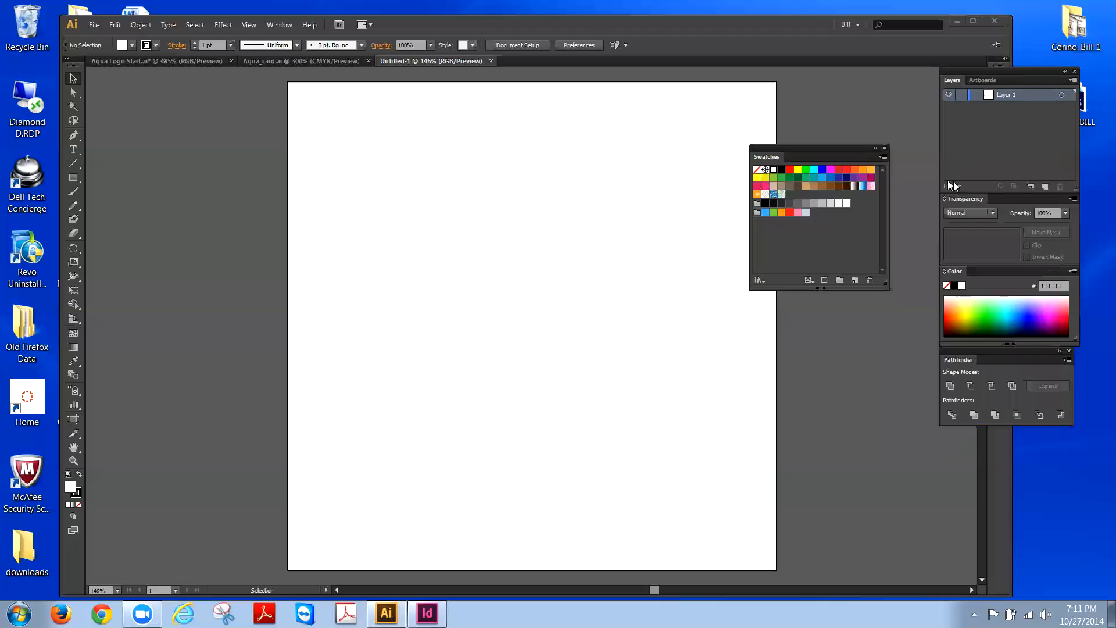
Step: Select all unused swatches in the Untitled-1 document and delete them
click(883, 157)
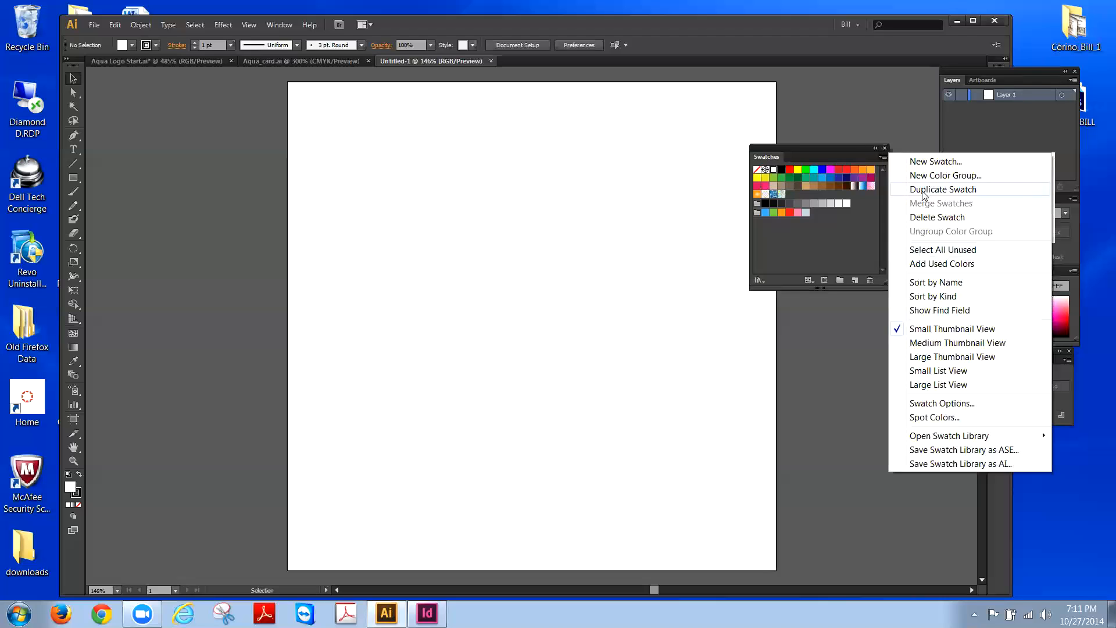
click(927, 251)
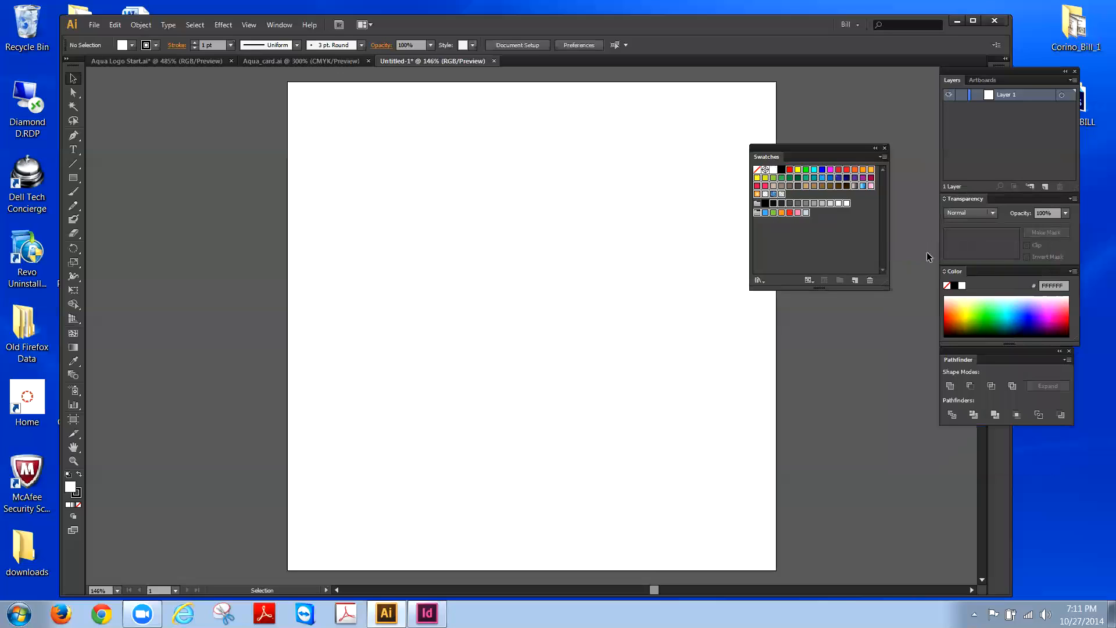
click(871, 282)
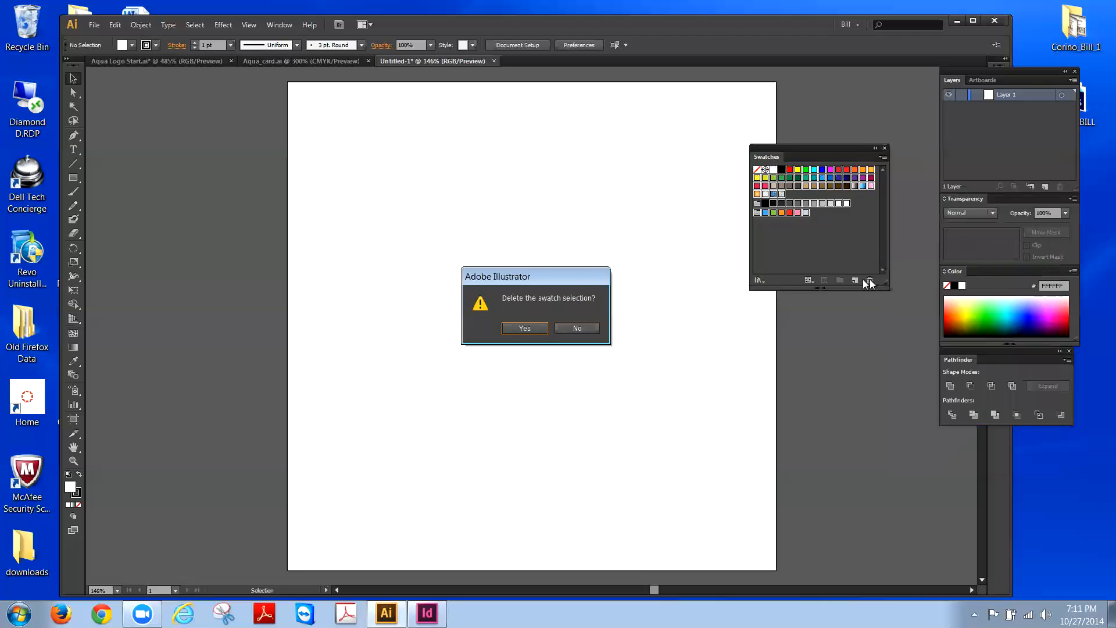
drag(576, 278, 627, 219)
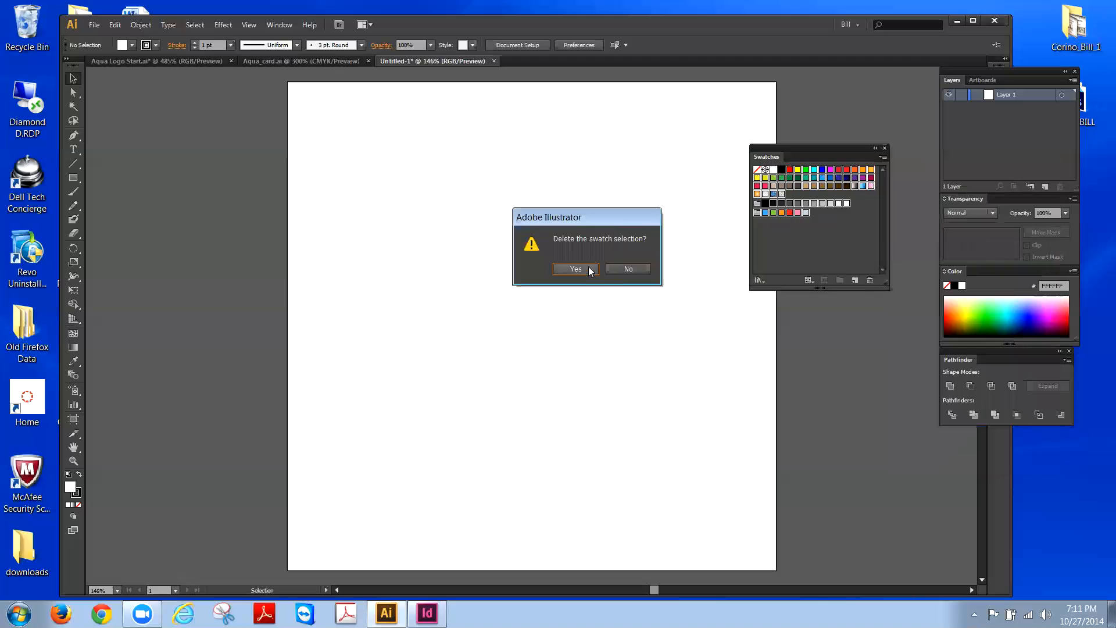
click(587, 268)
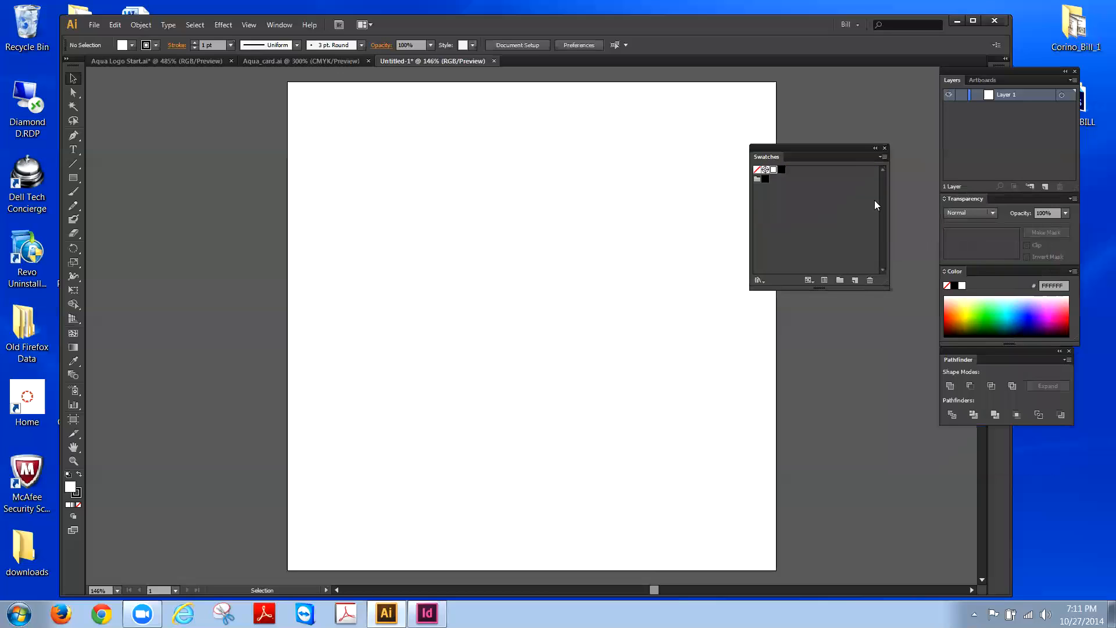
Step: Delete the remaining color group with its black swatch from Untitled-1
click(757, 180)
click(870, 281)
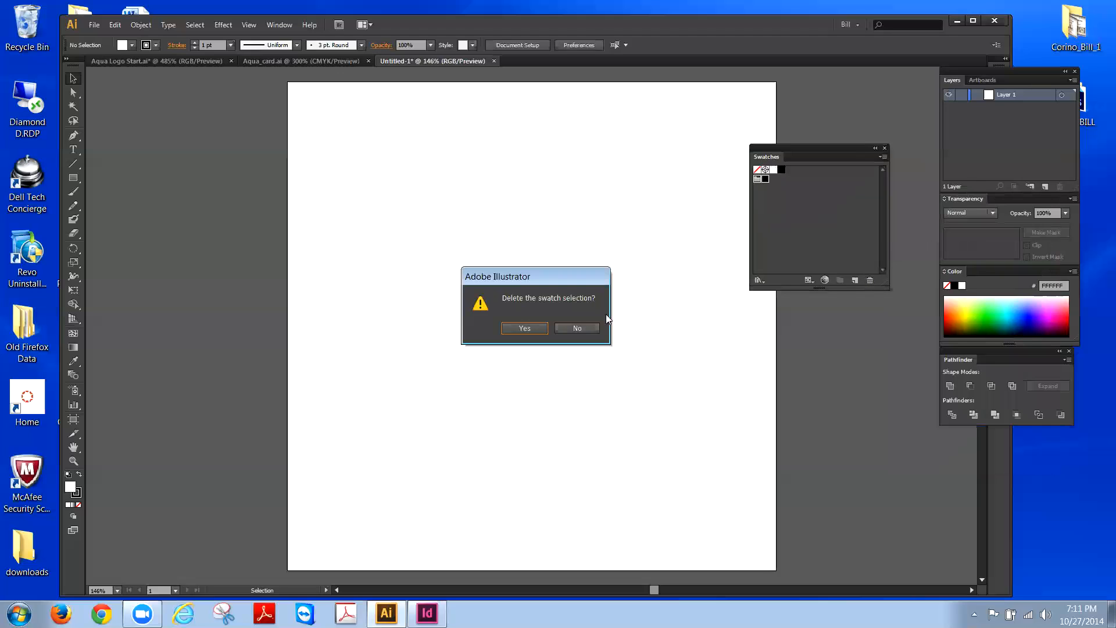
click(516, 328)
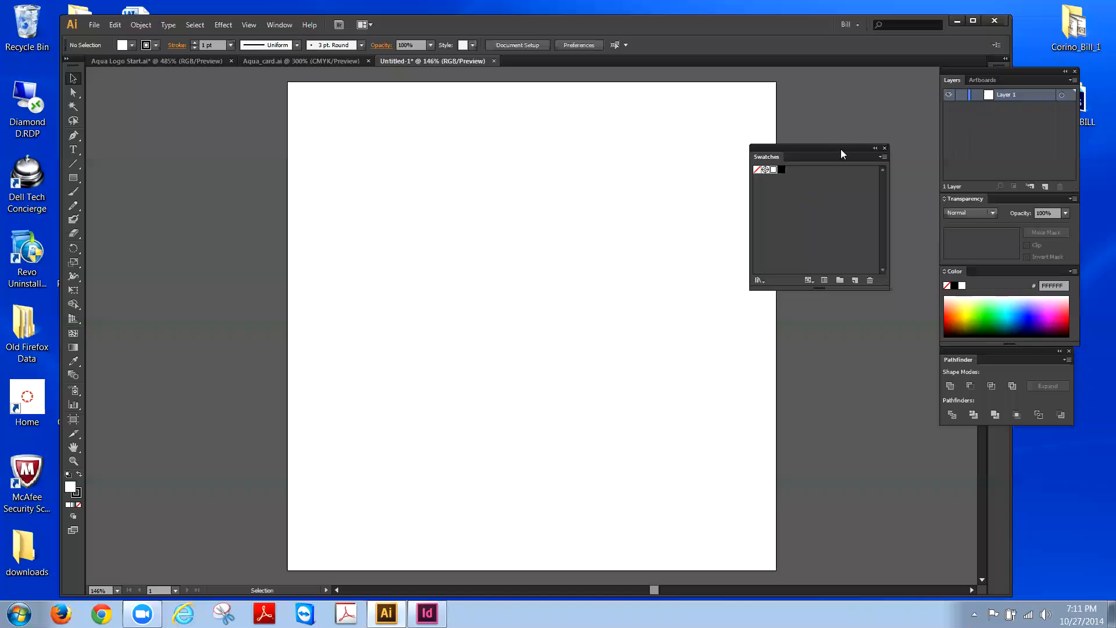
Step: Shift the Swatches panel slightly and close Untitled-1 without saving its changes
drag(841, 150, 844, 144)
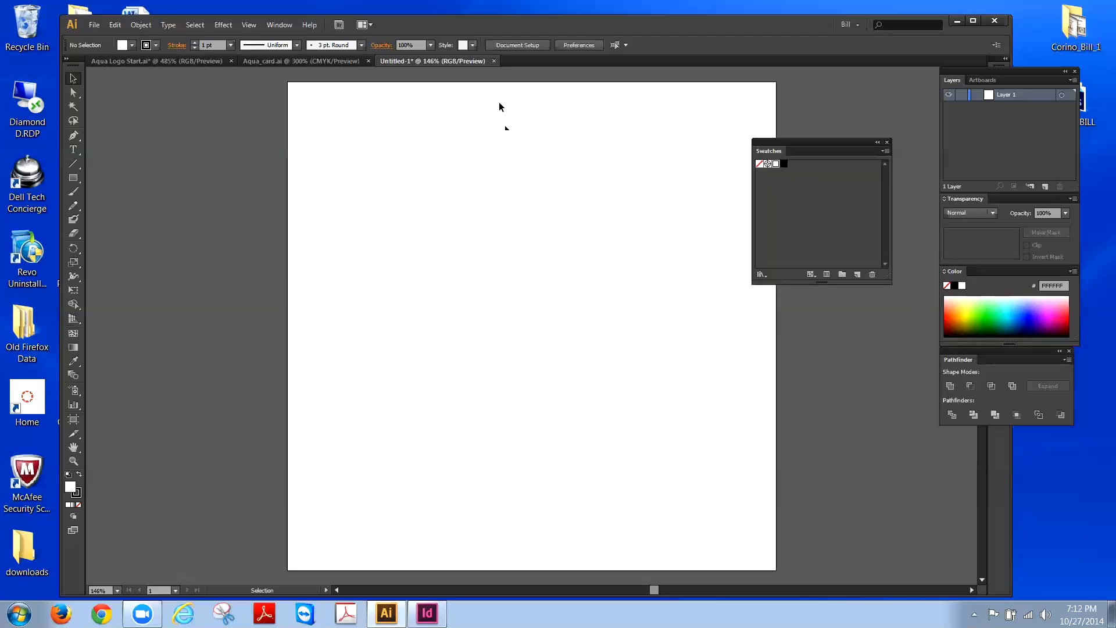
click(494, 61)
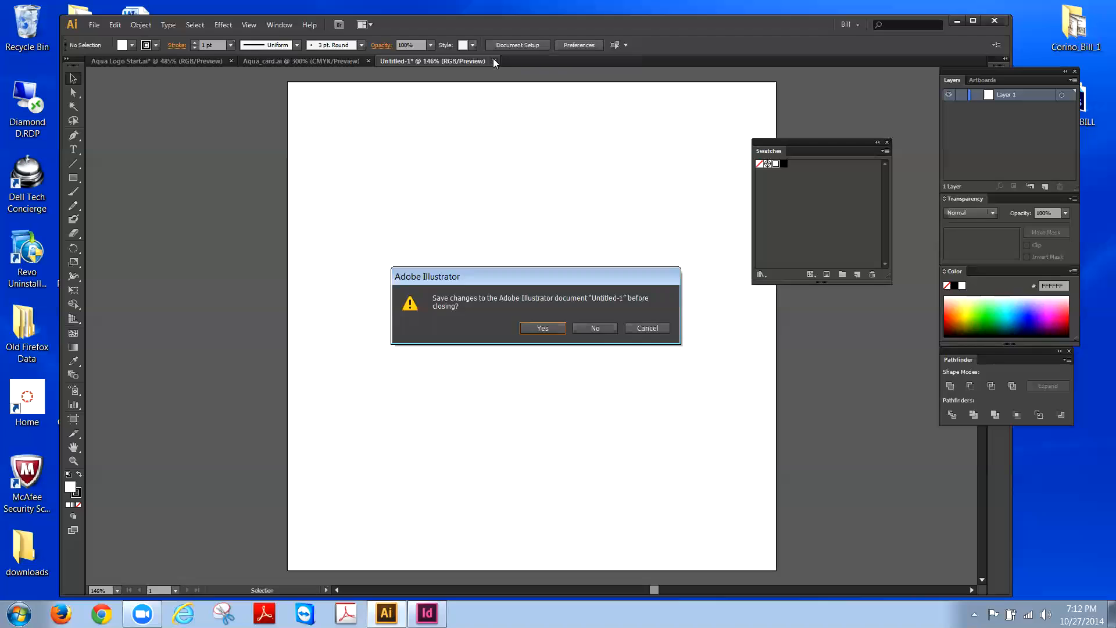
click(593, 330)
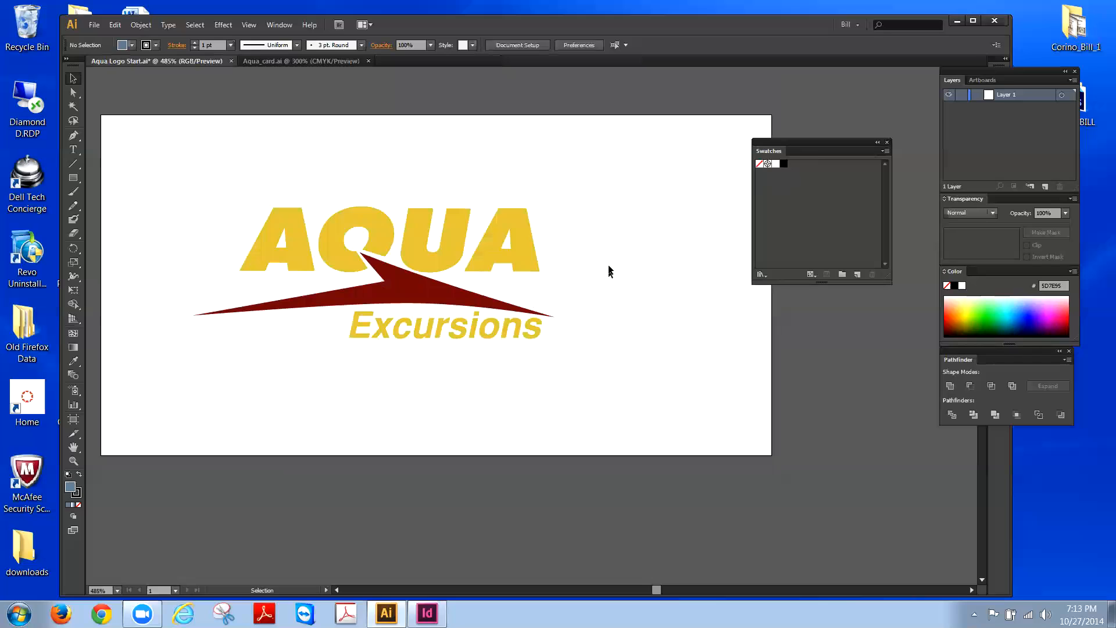
Step: Create a process color swatch, R=217 G=190 B=60, from the fill of the AQUA lettering, and deselect the lettering
click(525, 244)
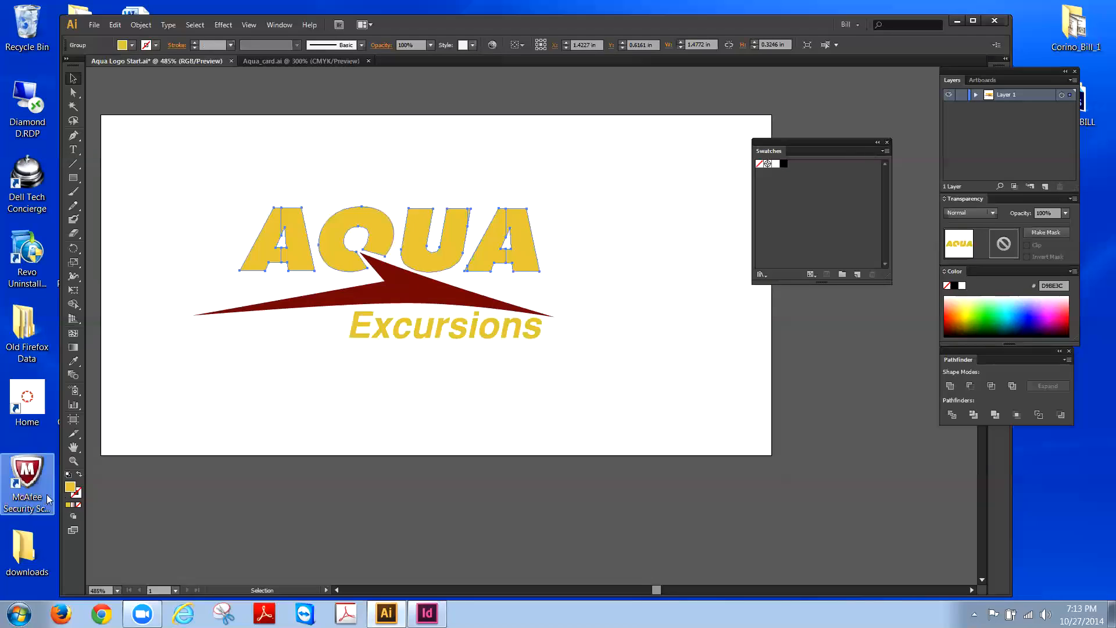
click(886, 152)
click(925, 156)
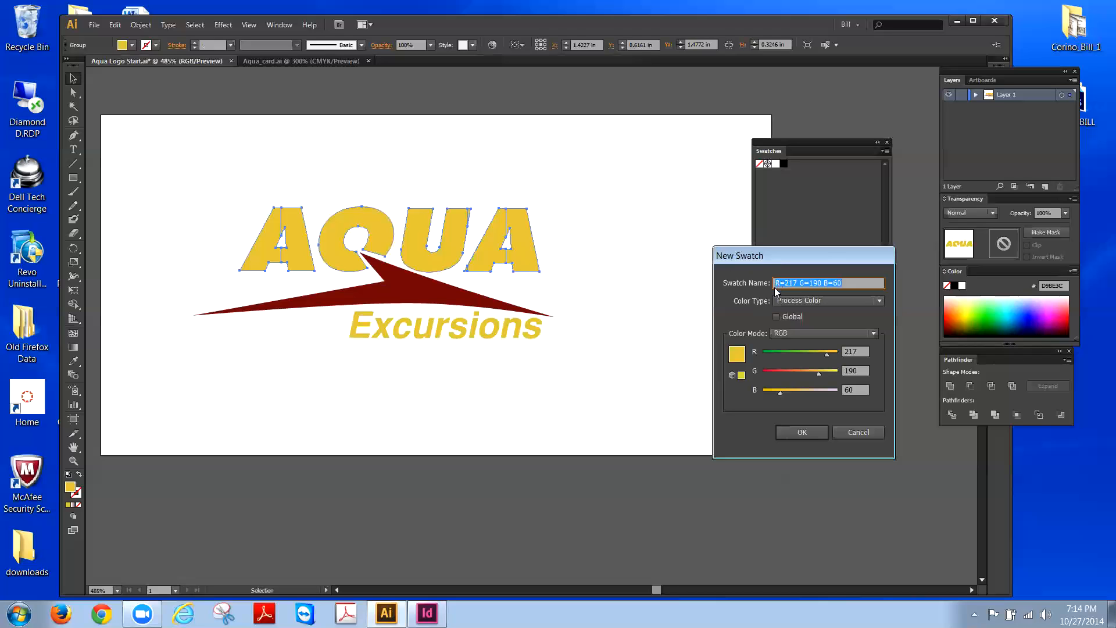
click(821, 300)
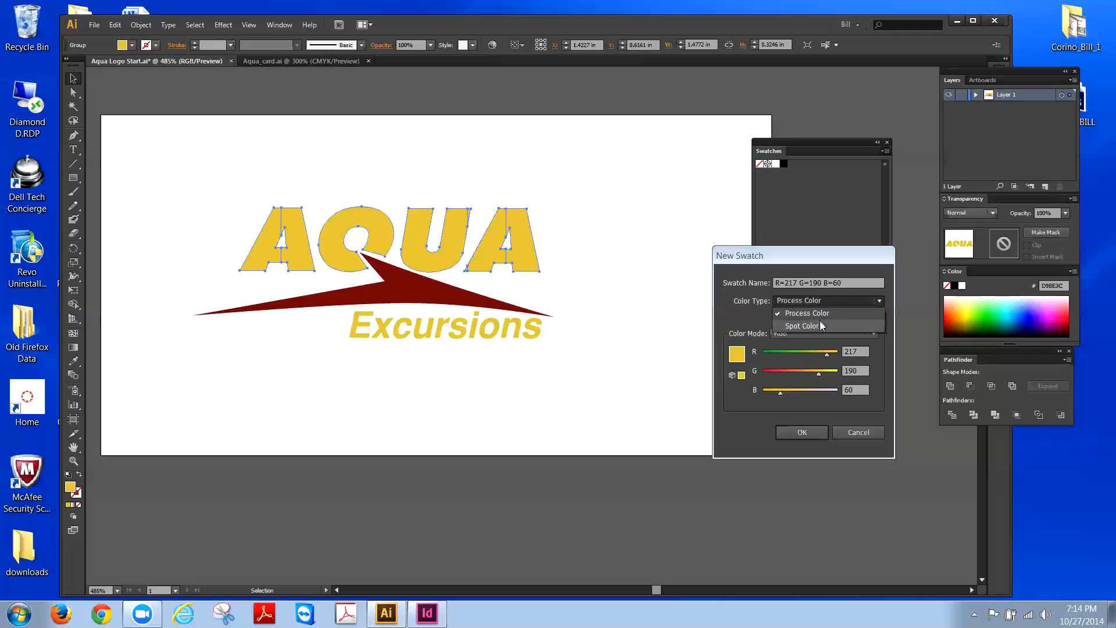
click(821, 255)
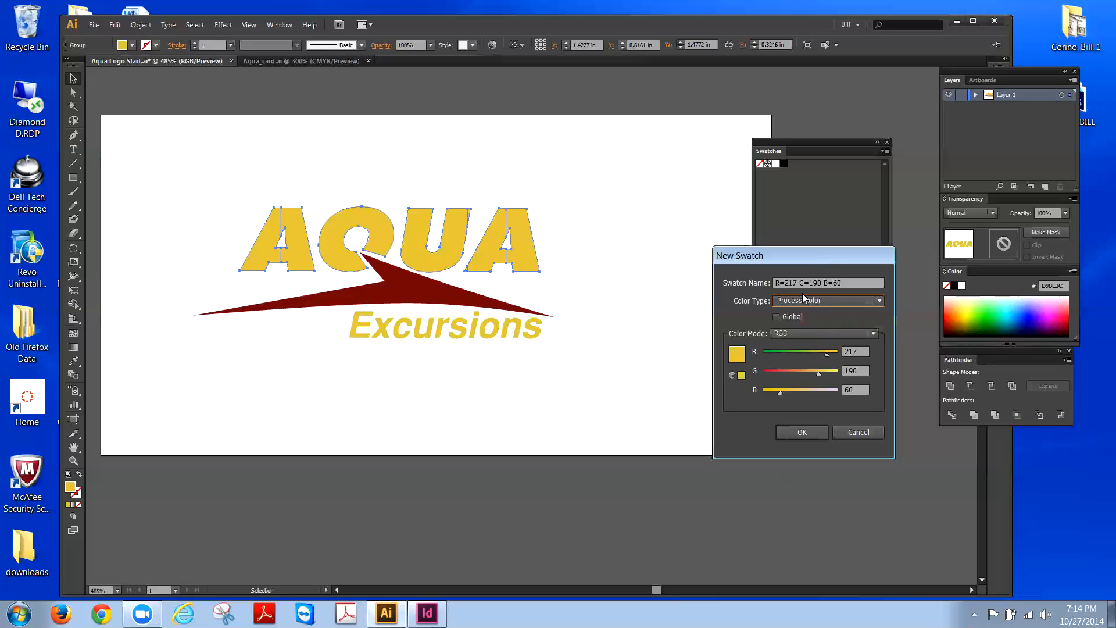
click(817, 432)
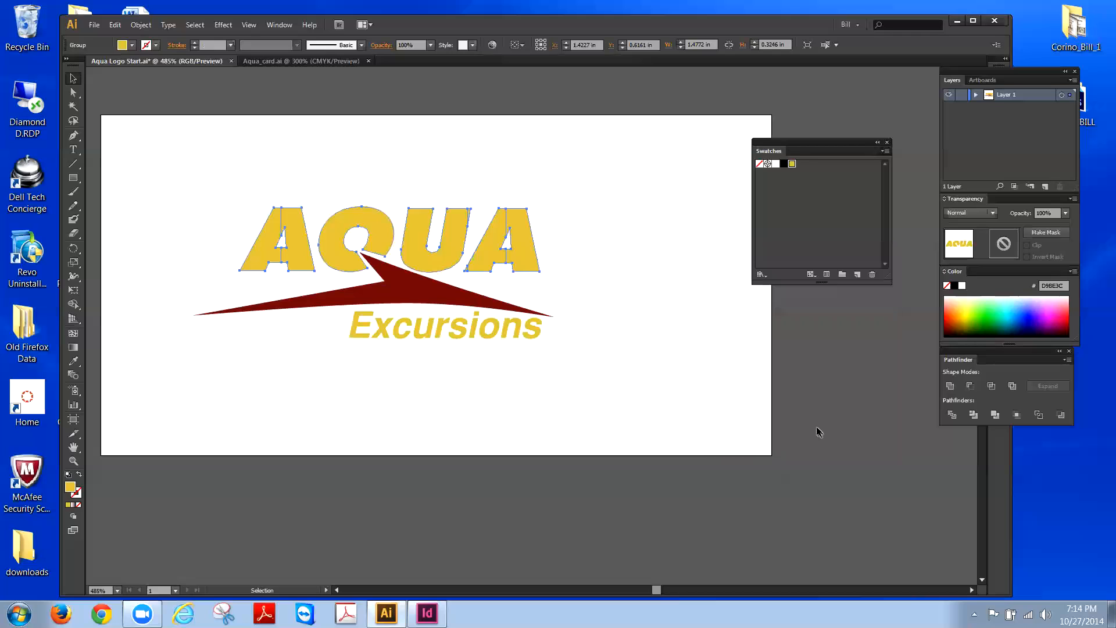
click(790, 175)
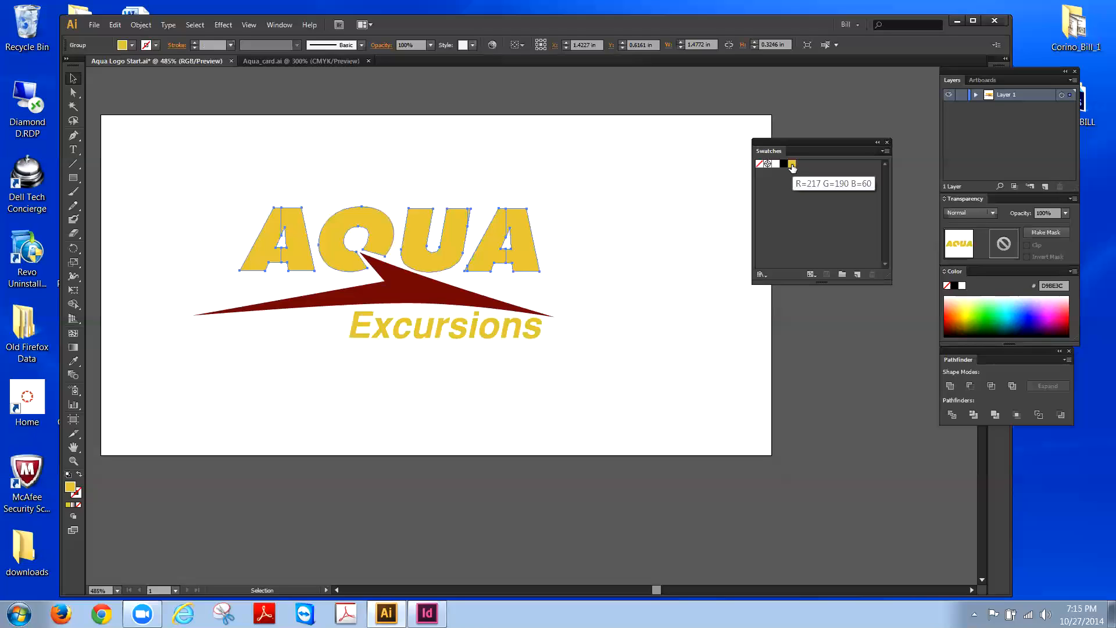
click(697, 218)
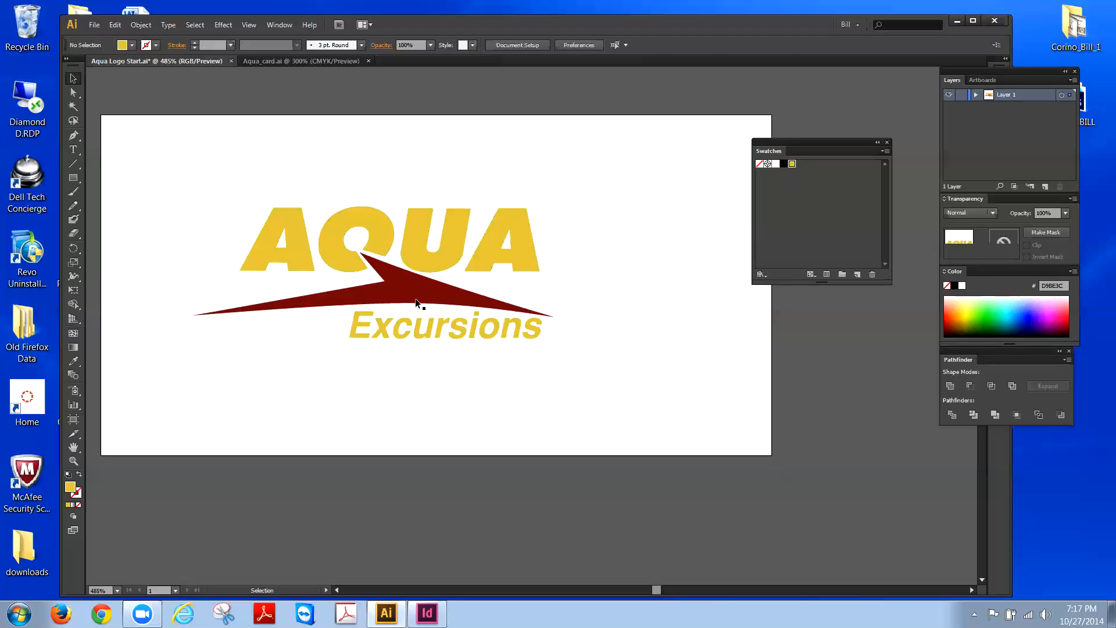
Step: Create a process color swatch, R=115 G=16 B=18, from the fill of the dark red swoosh
click(416, 299)
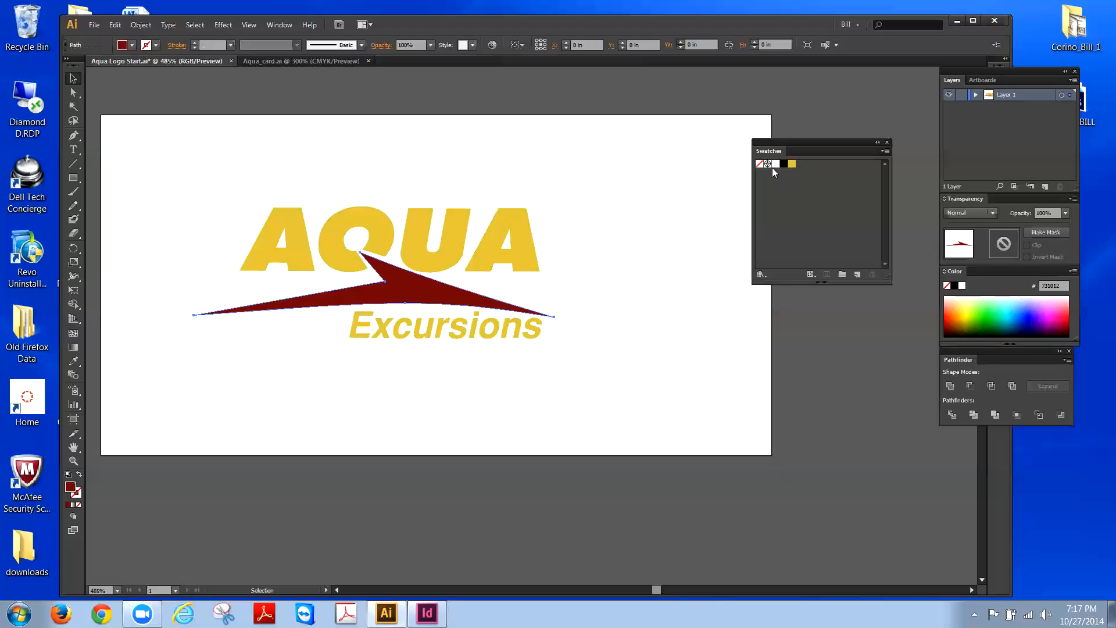
click(885, 151)
click(911, 155)
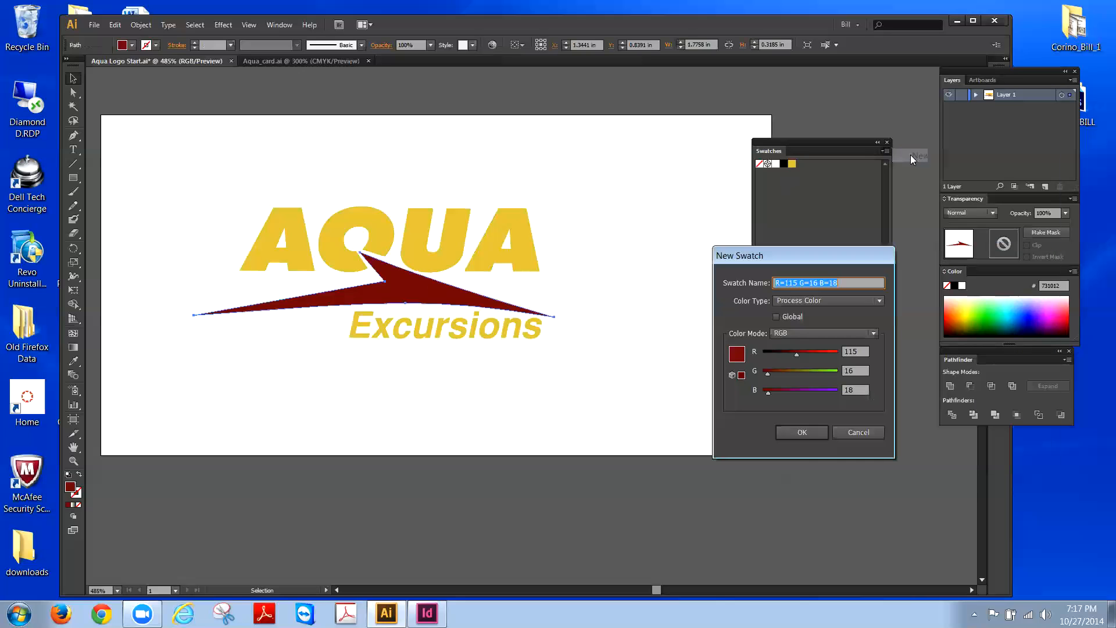
click(802, 432)
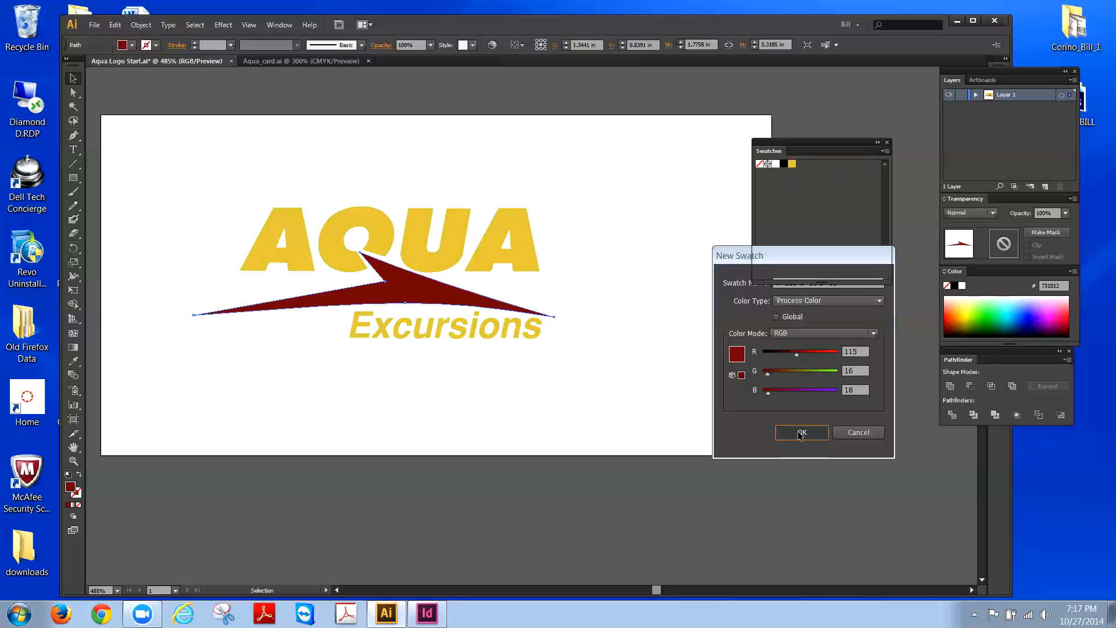
click(804, 176)
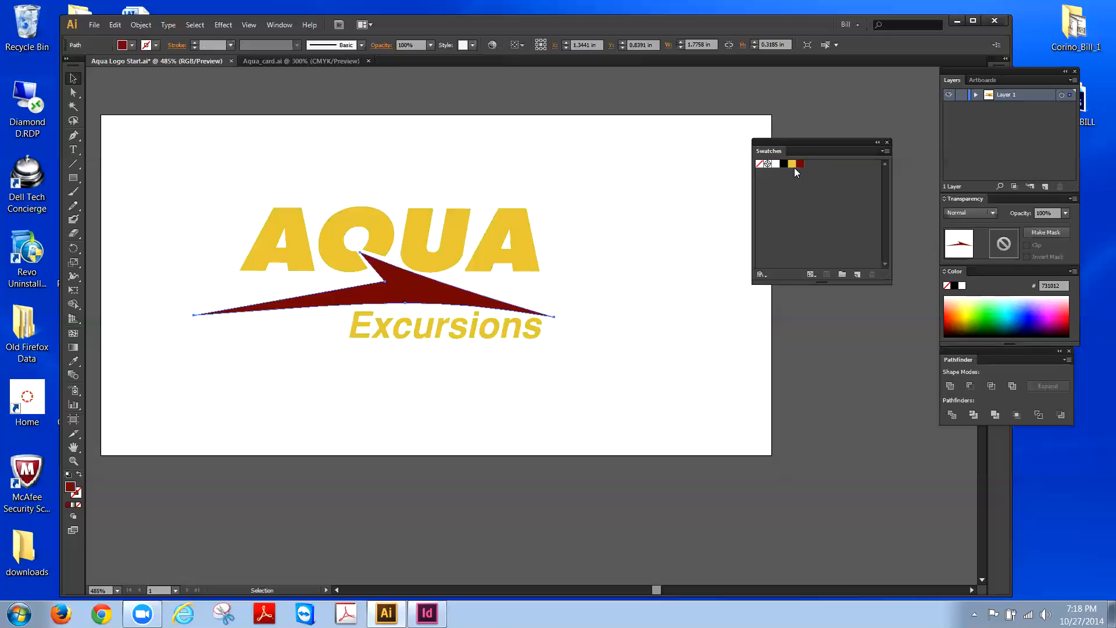
Step: Open the PANTONE+ Solid Coated color book, place it beside the Swatches panel and enlarge it to show more colors
drag(806, 145, 820, 116)
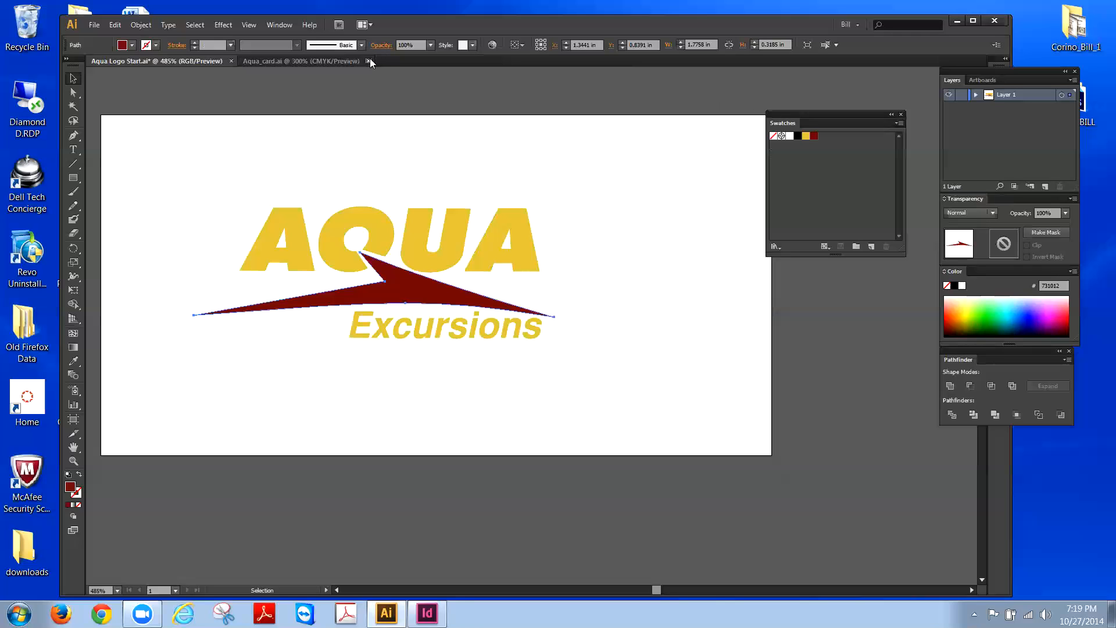
click(282, 25)
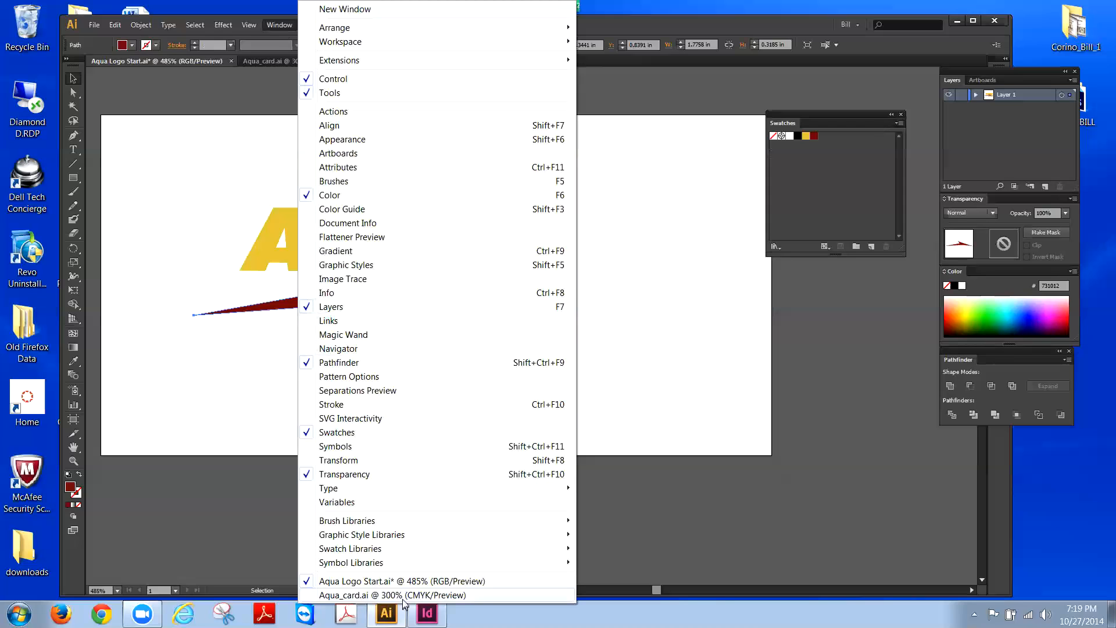
mouse_move(390, 552)
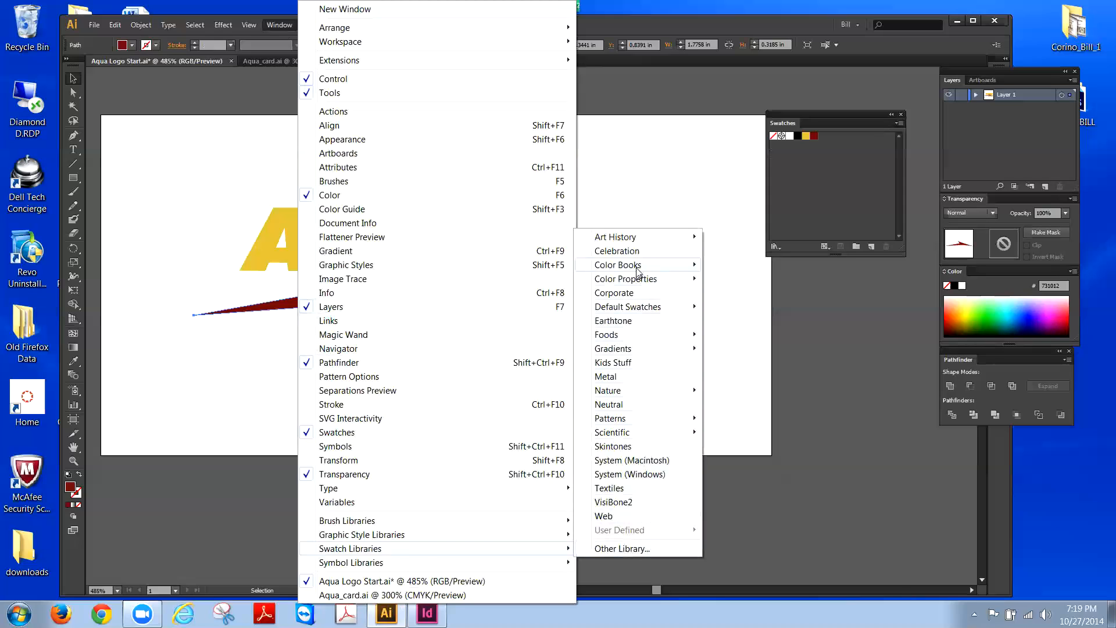
mouse_move(638, 270)
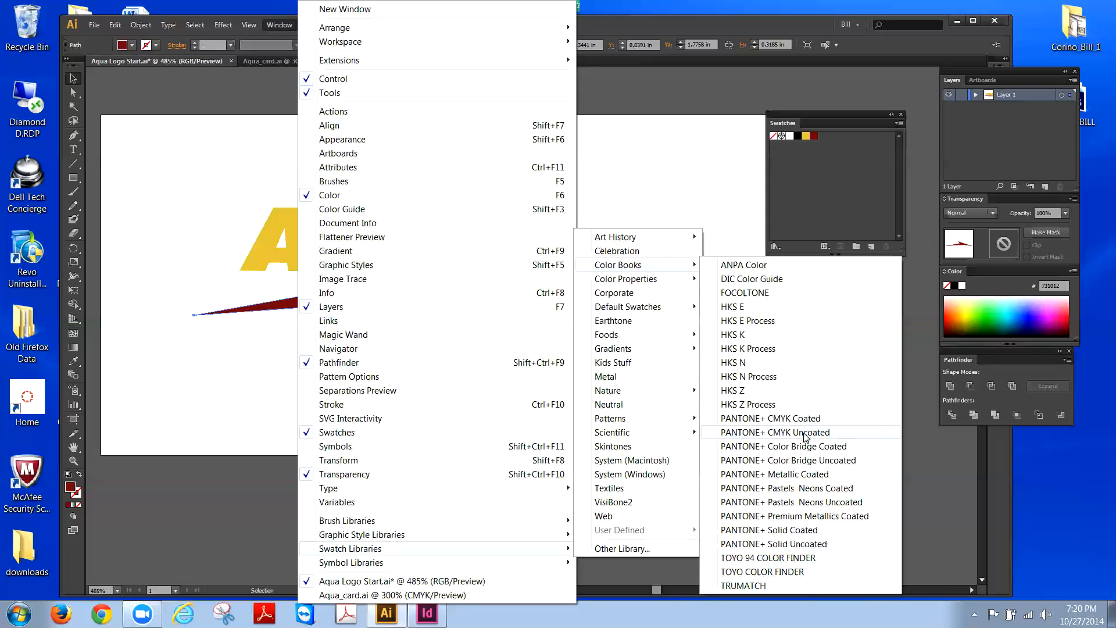
click(807, 532)
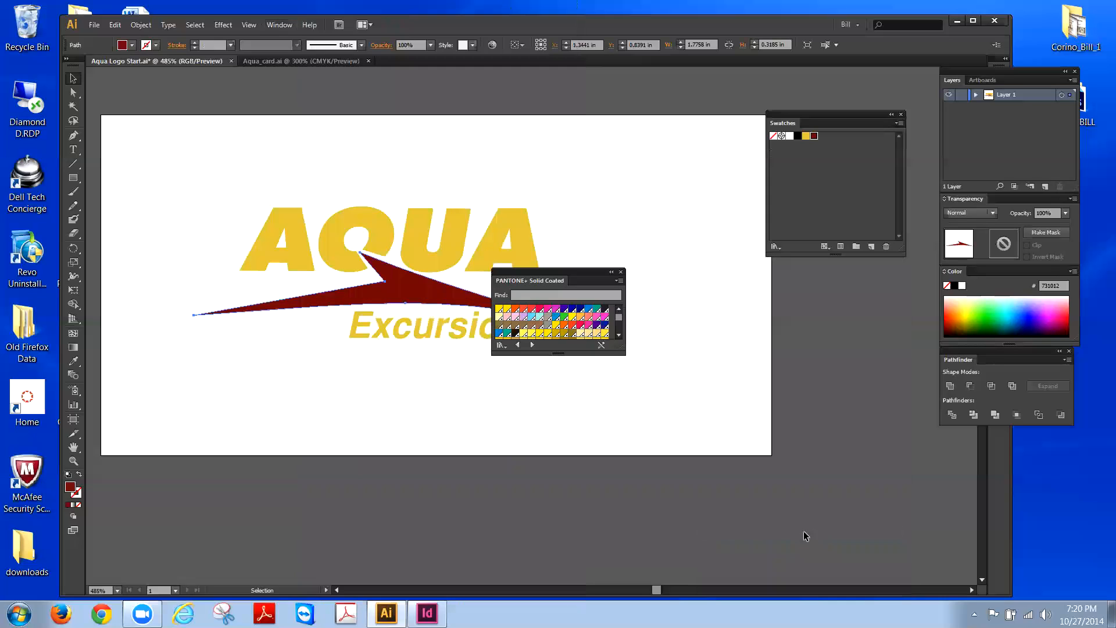
drag(557, 282, 658, 146)
drag(660, 215, 679, 462)
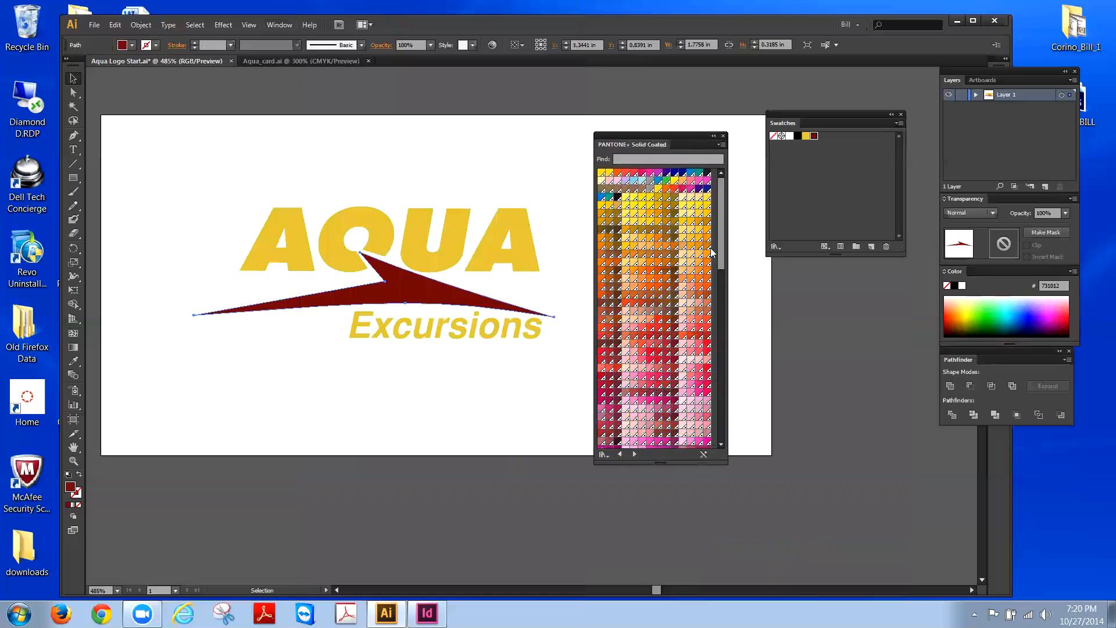
Step: Fill the selected swoosh with a light blue spot color from the PANTONE+ Solid Coated library
drag(719, 241, 720, 244)
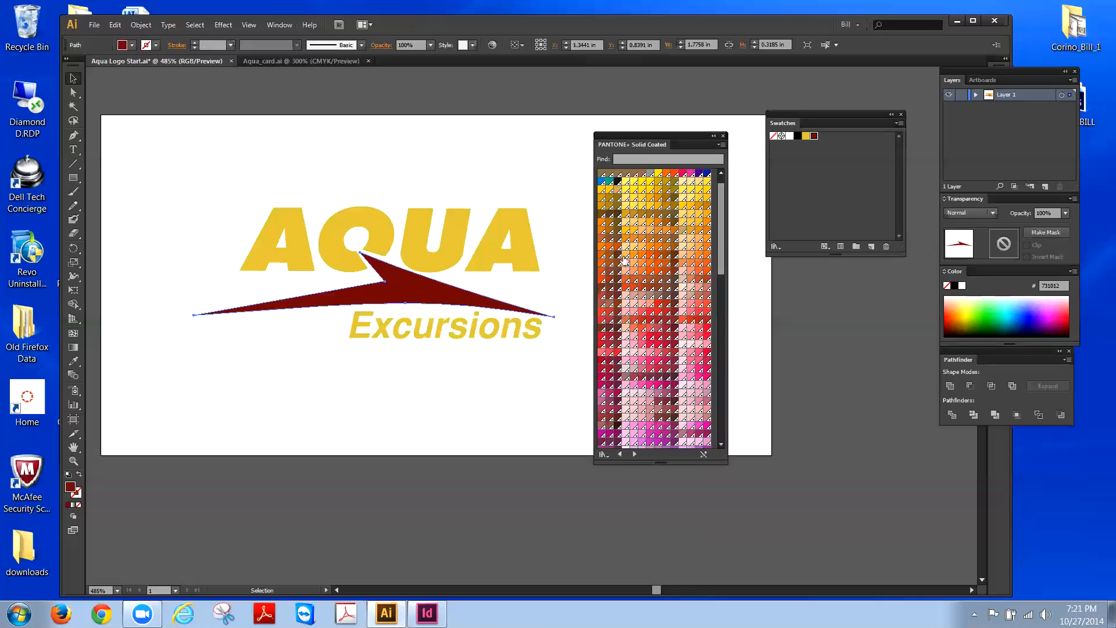
drag(718, 250, 728, 325)
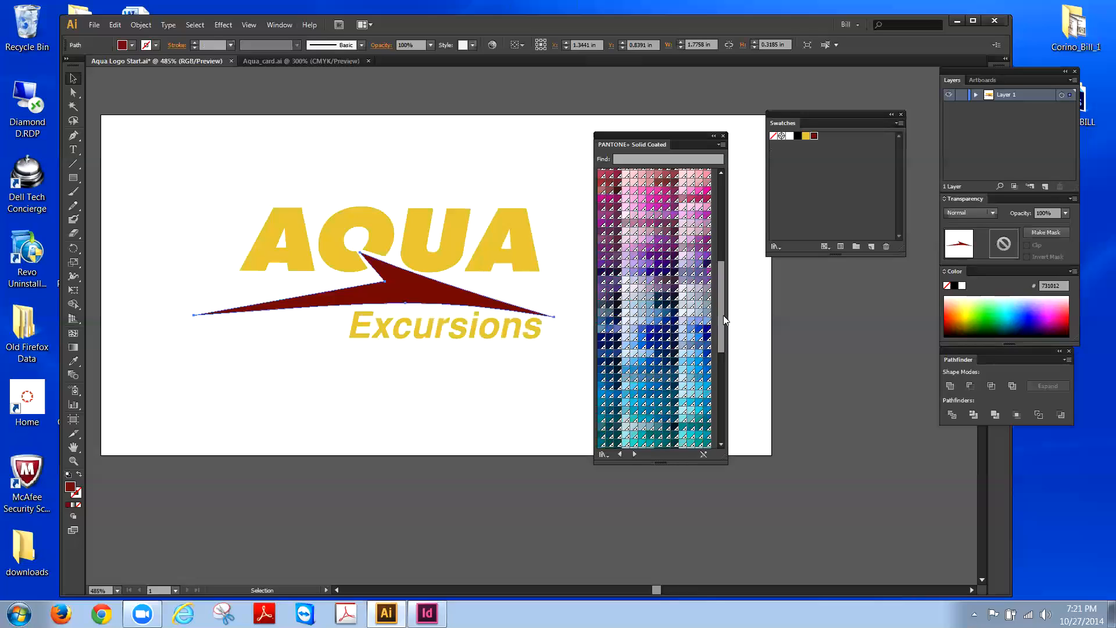
drag(721, 280, 713, 314)
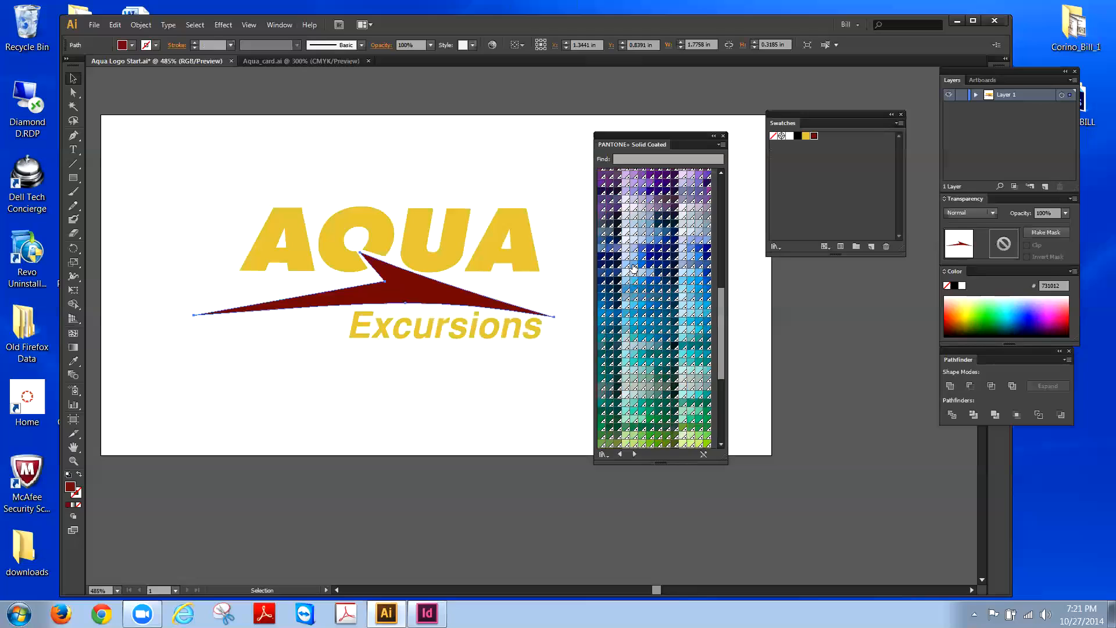
click(634, 266)
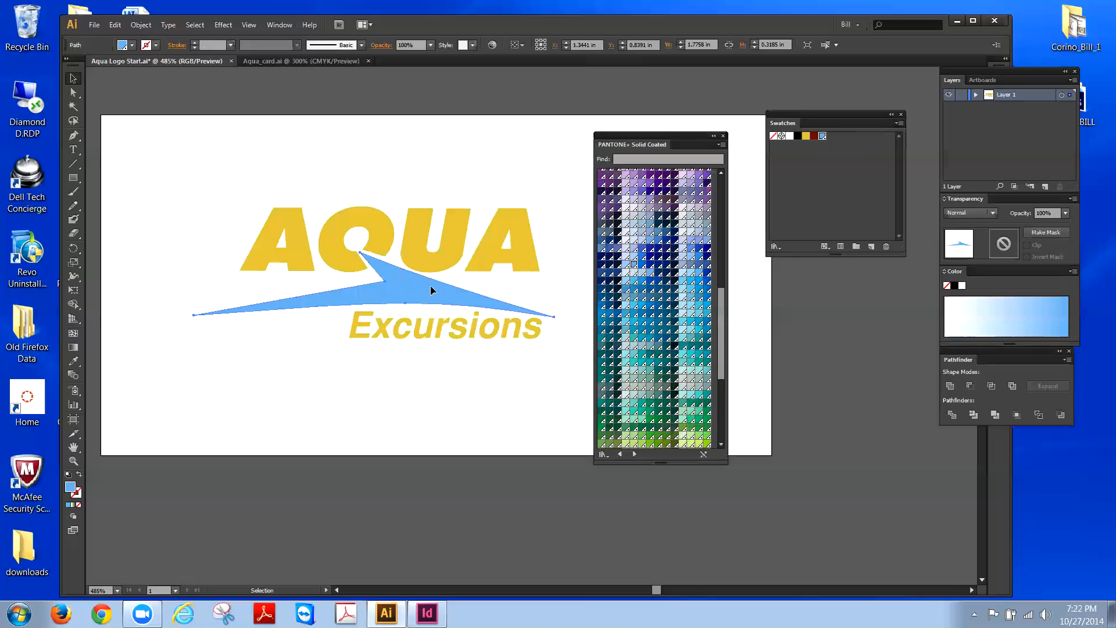
Step: Deselect the swoosh and add a dark blue spot color from the PANTONE+ Solid Coated library to the Swatches panel
click(481, 288)
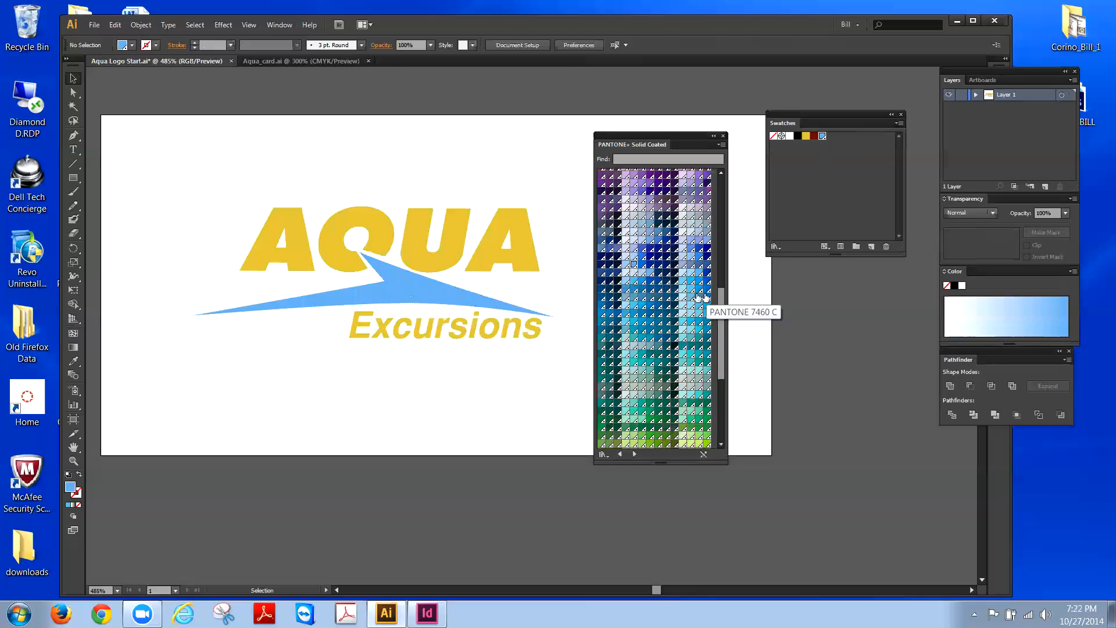
click(601, 290)
click(830, 182)
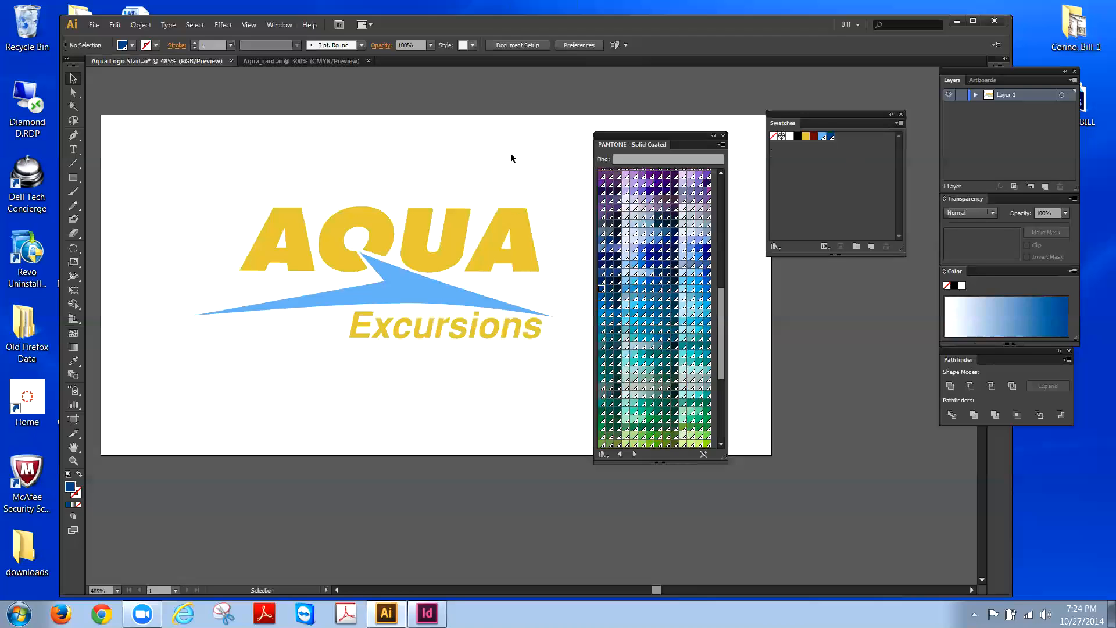
Step: Fill both the AQUA and Excursions lettering with the light blue Pantone spot swatch, undoing any accidental shift of AQUA, and deselect
click(512, 216)
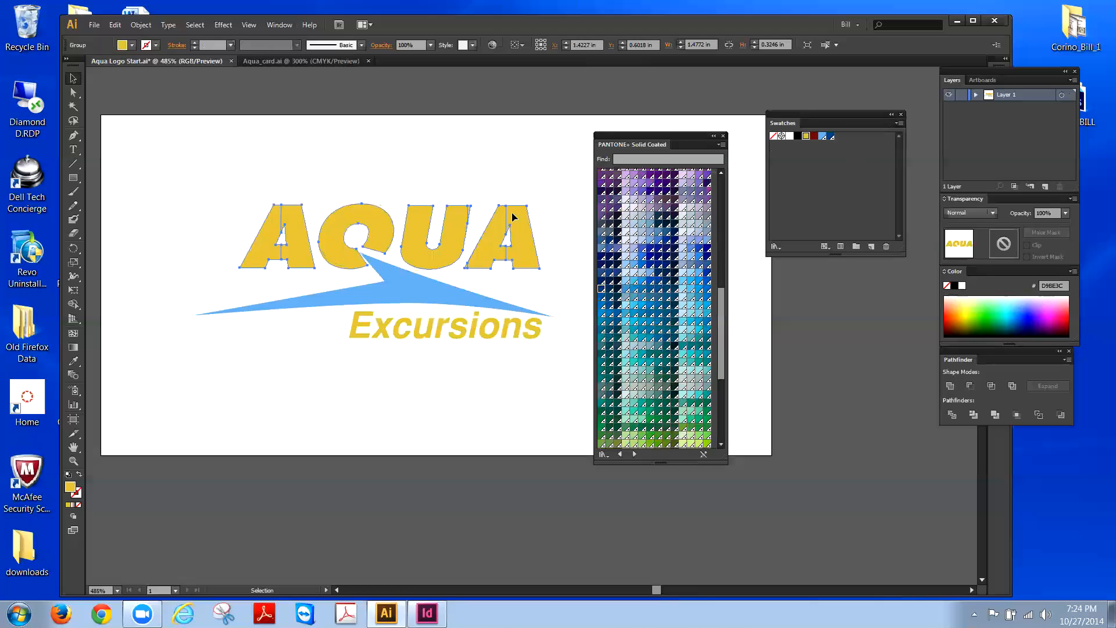
key(ctrl+z)
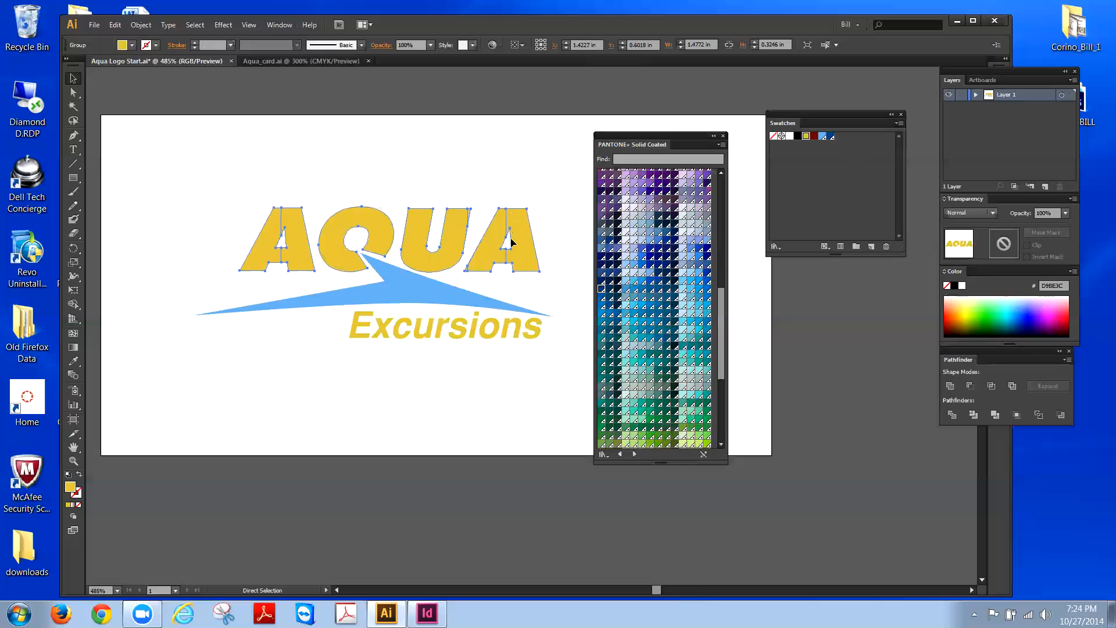
shift+click(505, 322)
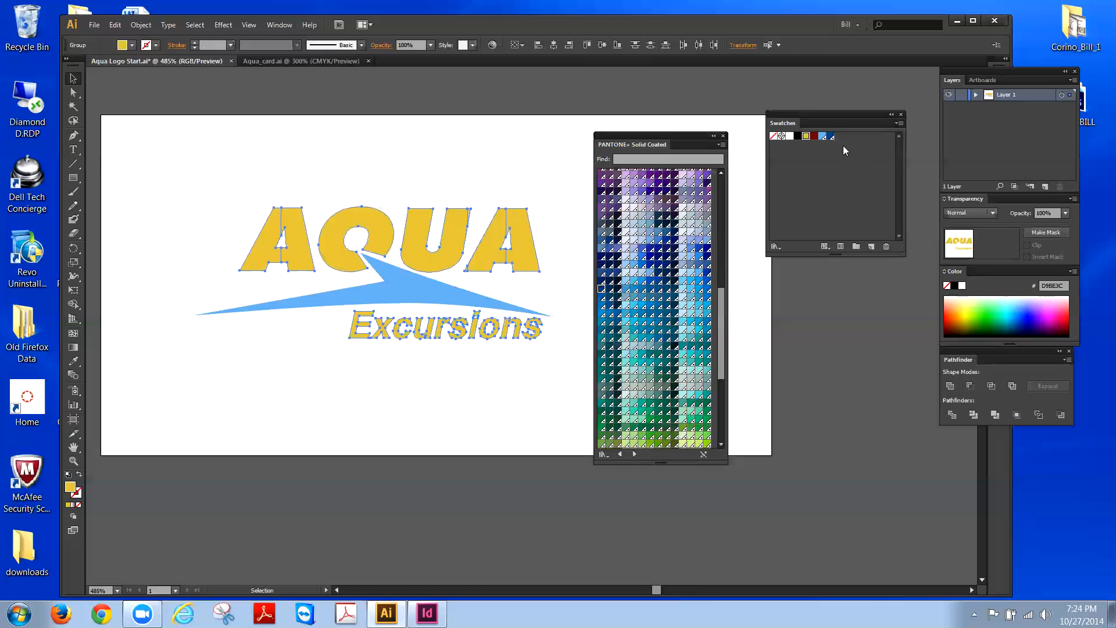
click(823, 138)
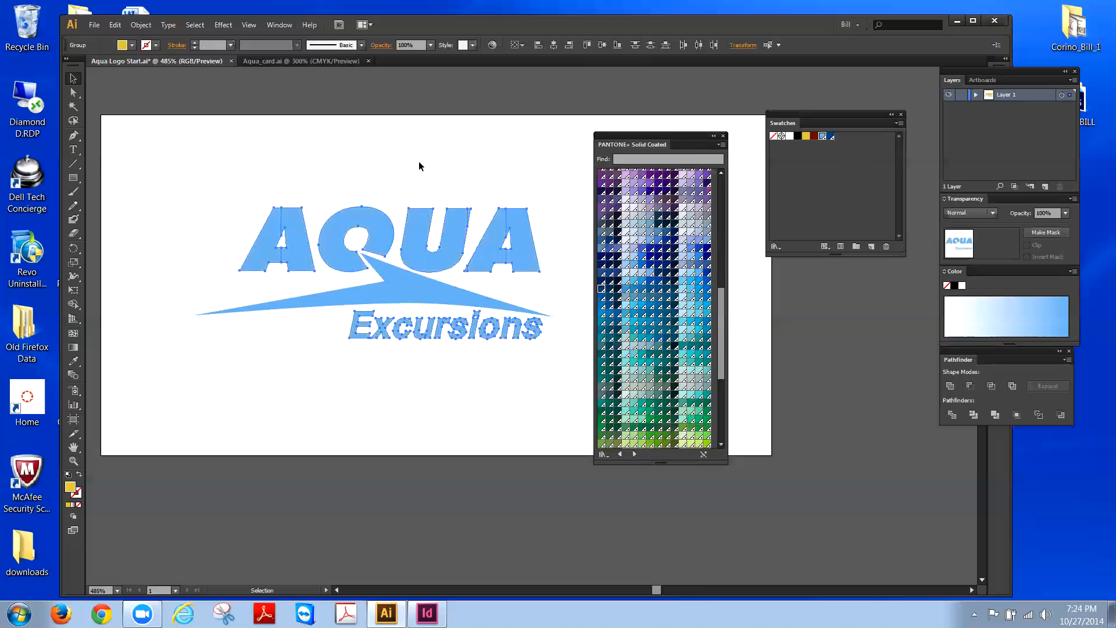
click(405, 167)
Step: Fill the swoosh with the dark blue Pantone spot swatch and deselect it
click(414, 300)
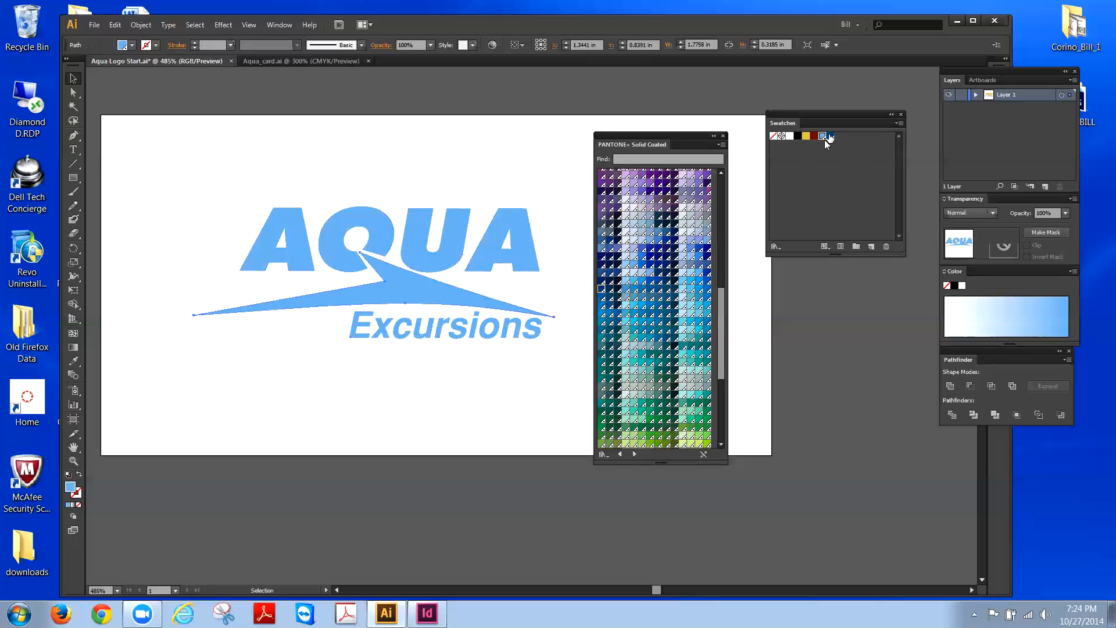
click(831, 136)
click(379, 147)
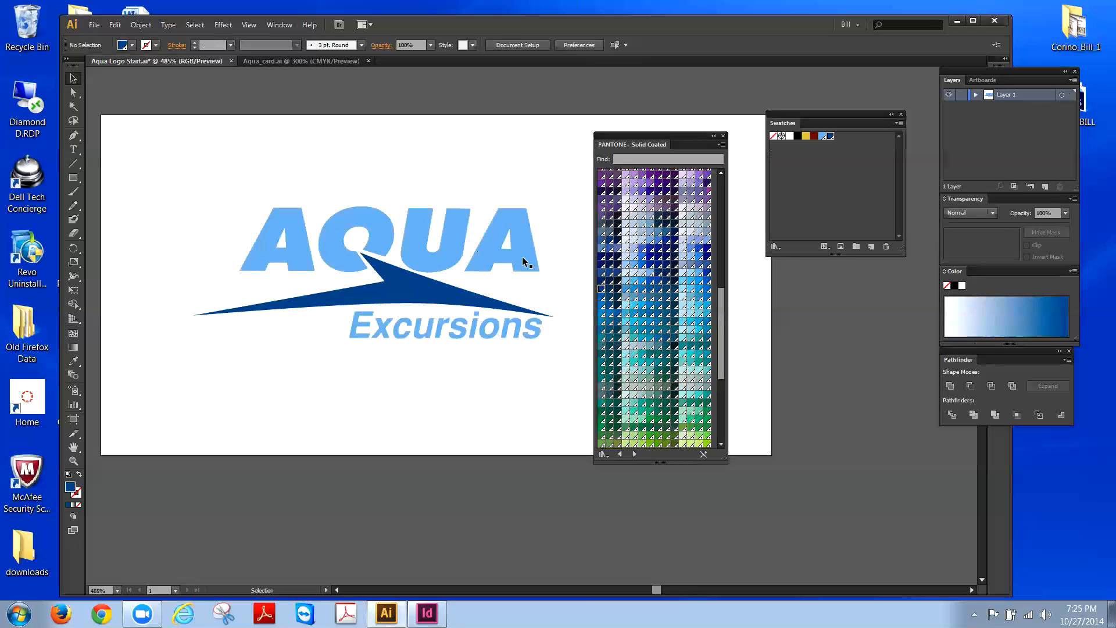
Step: Shorten the PANTONE+ Solid Coated library and review the list of color books available among the swatch libraries
drag(670, 139, 678, 125)
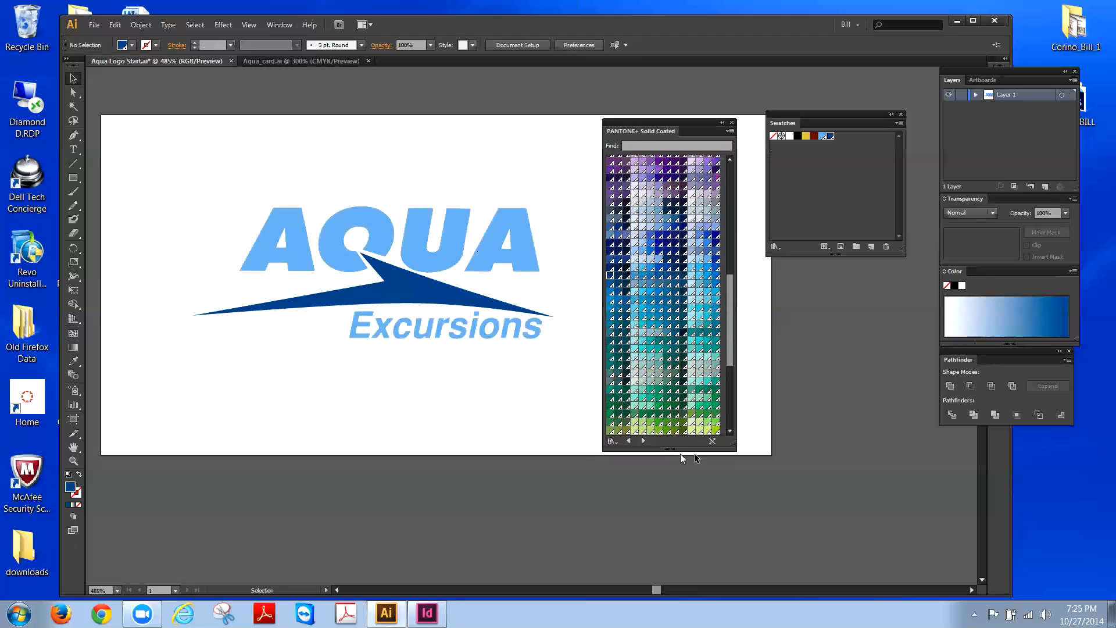
drag(677, 451, 678, 396)
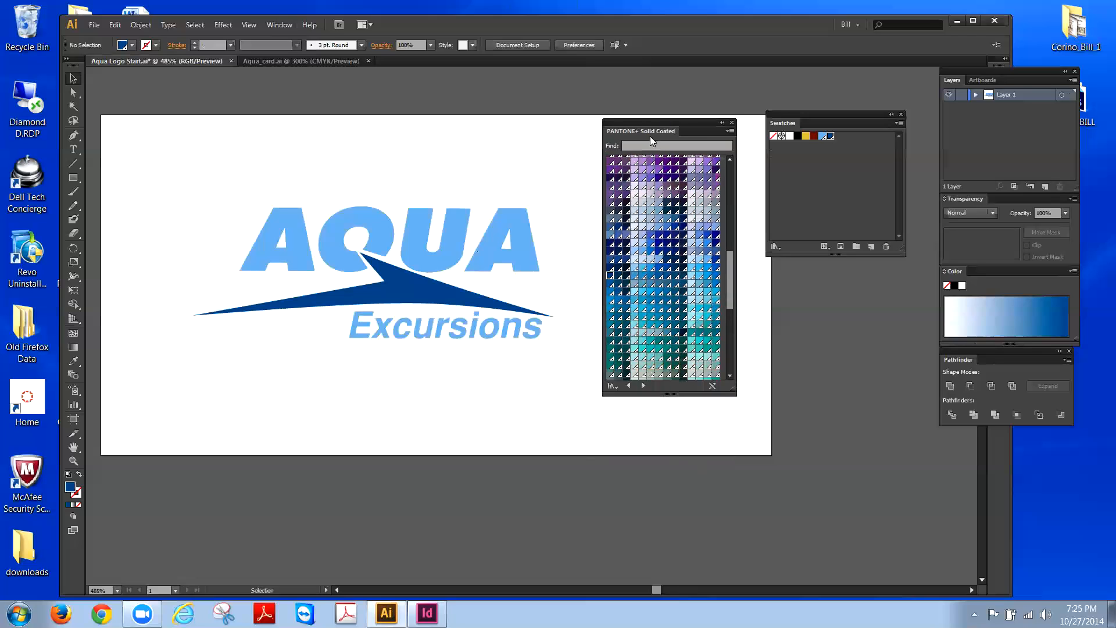
click(279, 25)
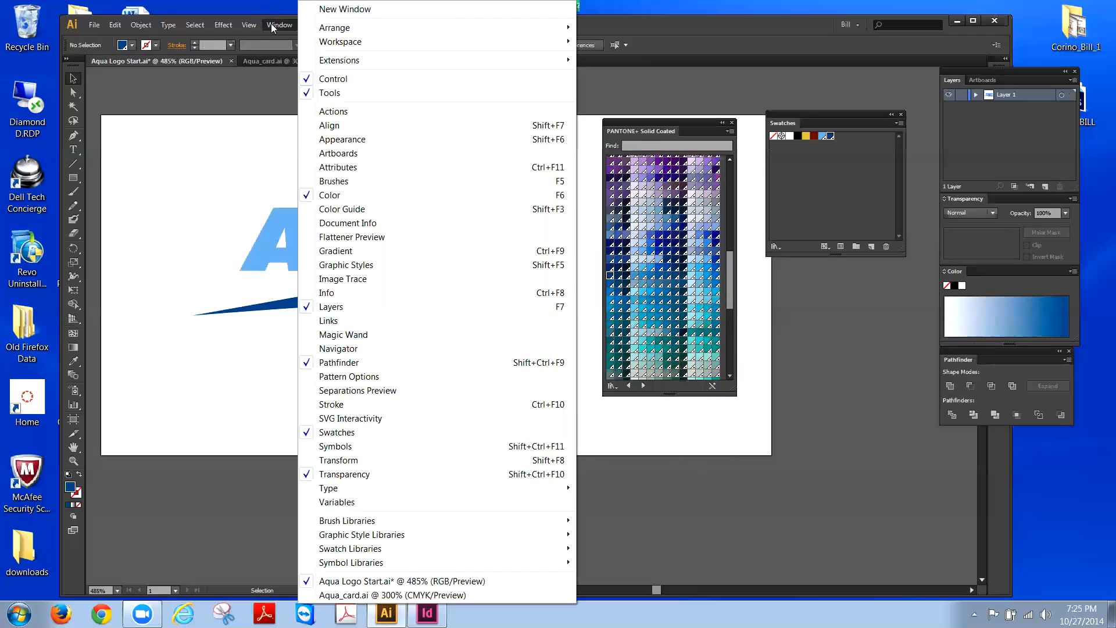
mouse_move(326, 546)
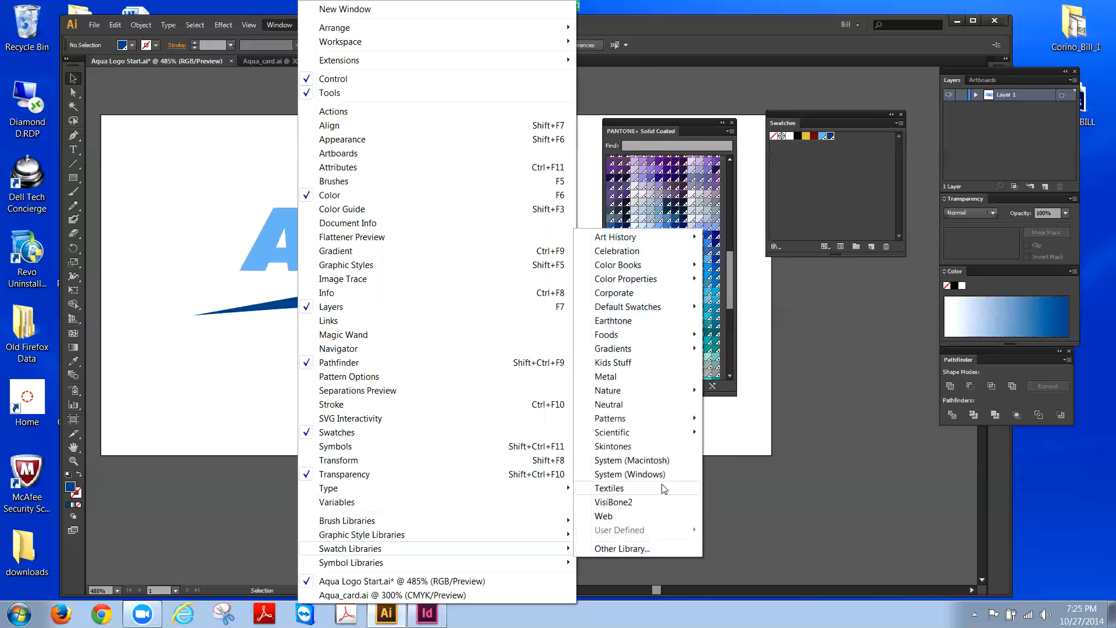
mouse_move(661, 271)
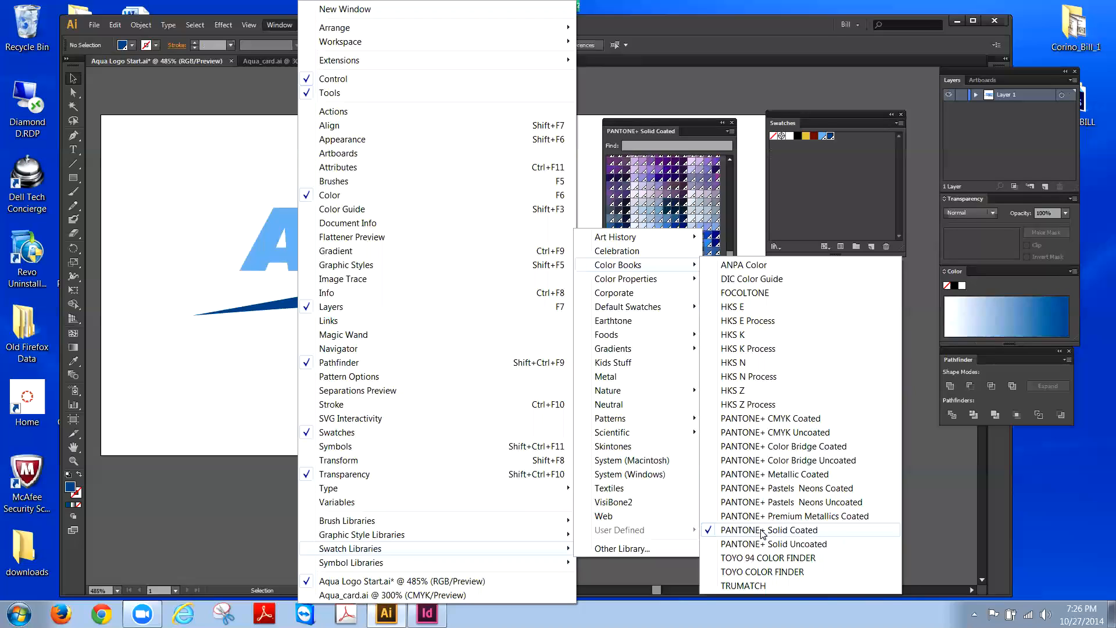
click(975, 499)
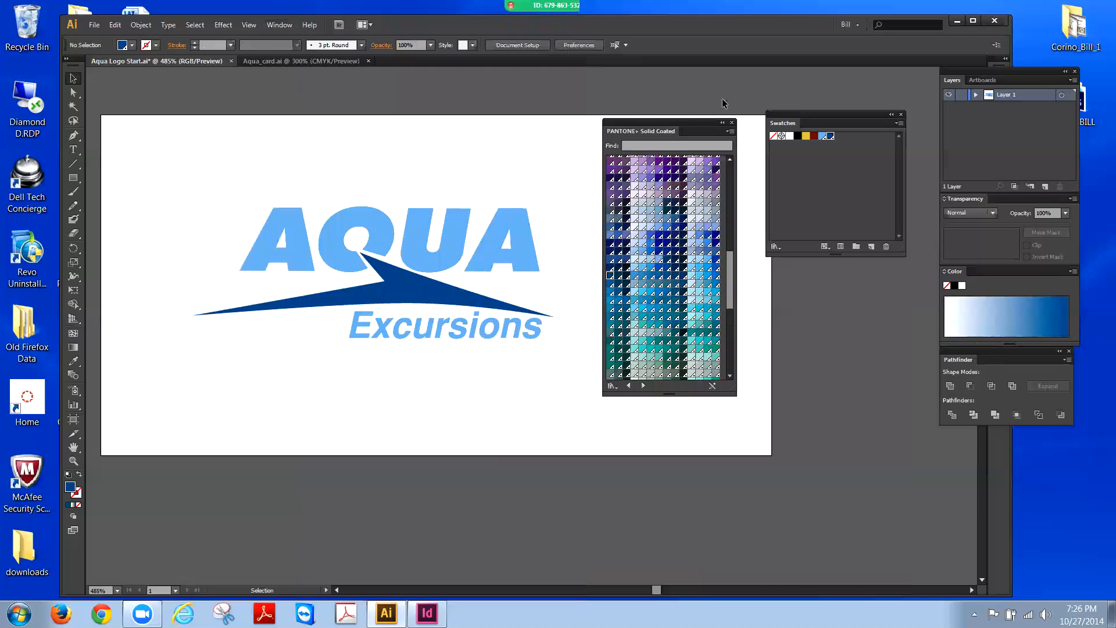
Step: Close the PANTONE+ Solid Coated library and delete the unused gold and dark red process swatches
click(732, 122)
drag(777, 111, 785, 86)
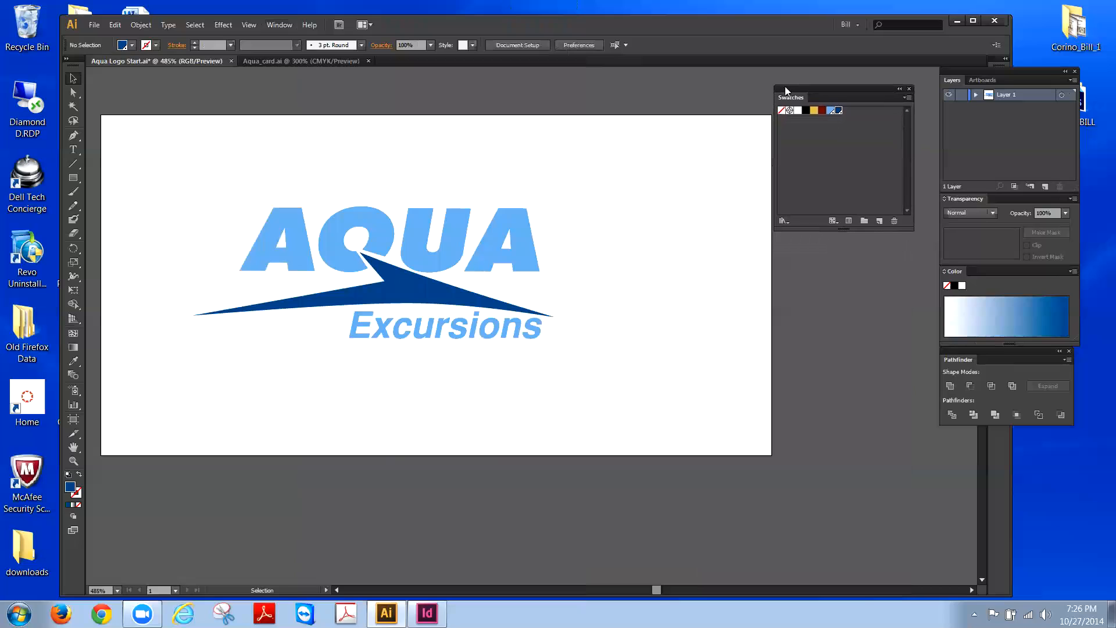
click(815, 111)
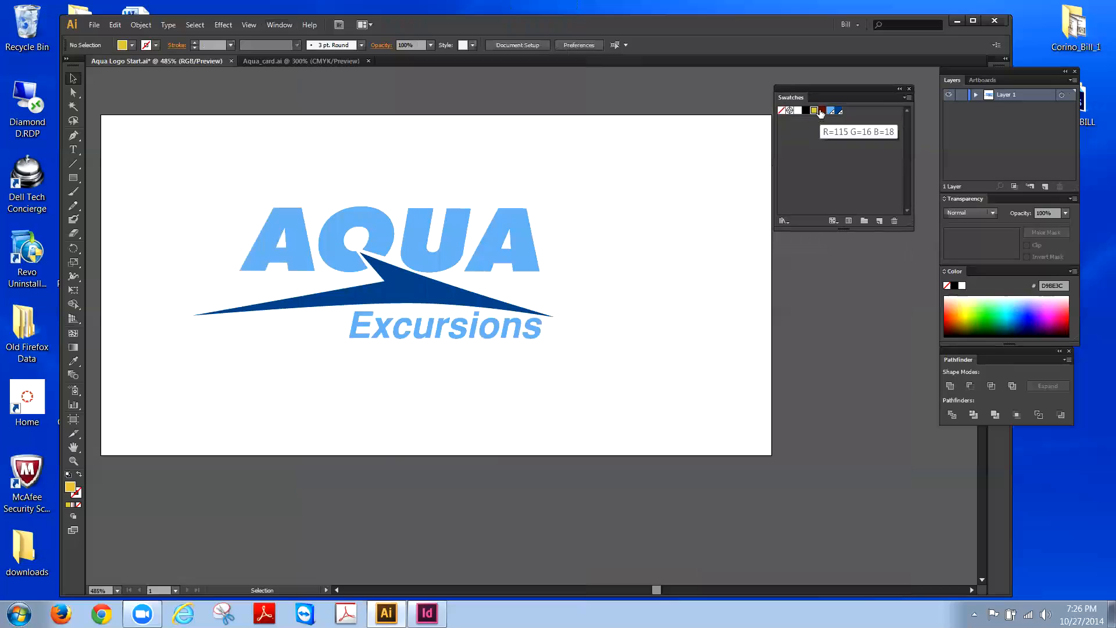
click(896, 221)
click(523, 328)
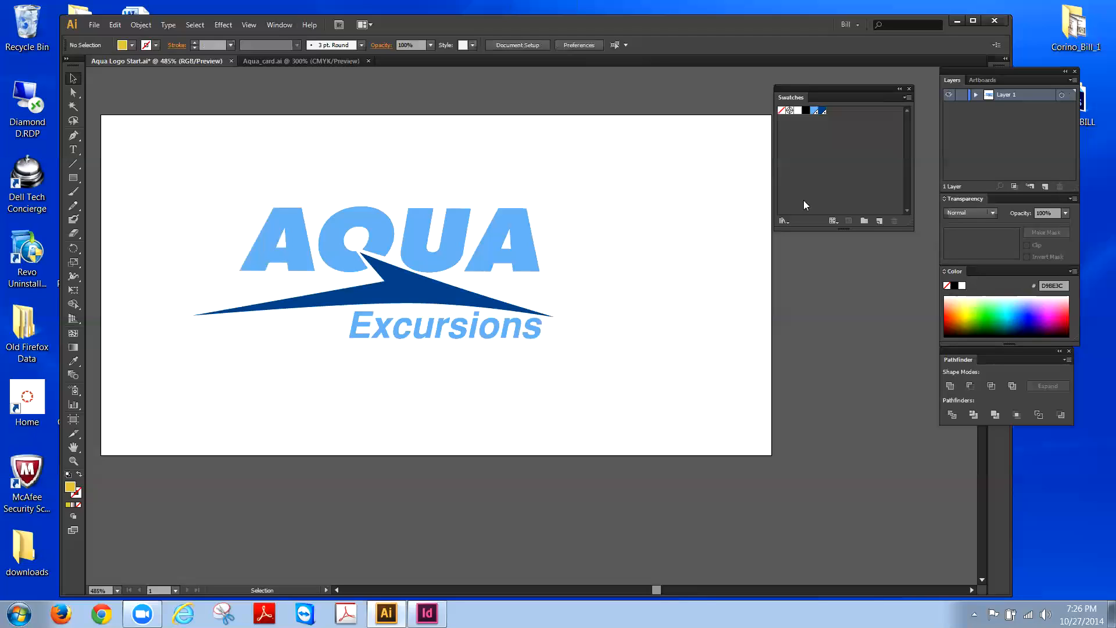
drag(830, 88, 838, 91)
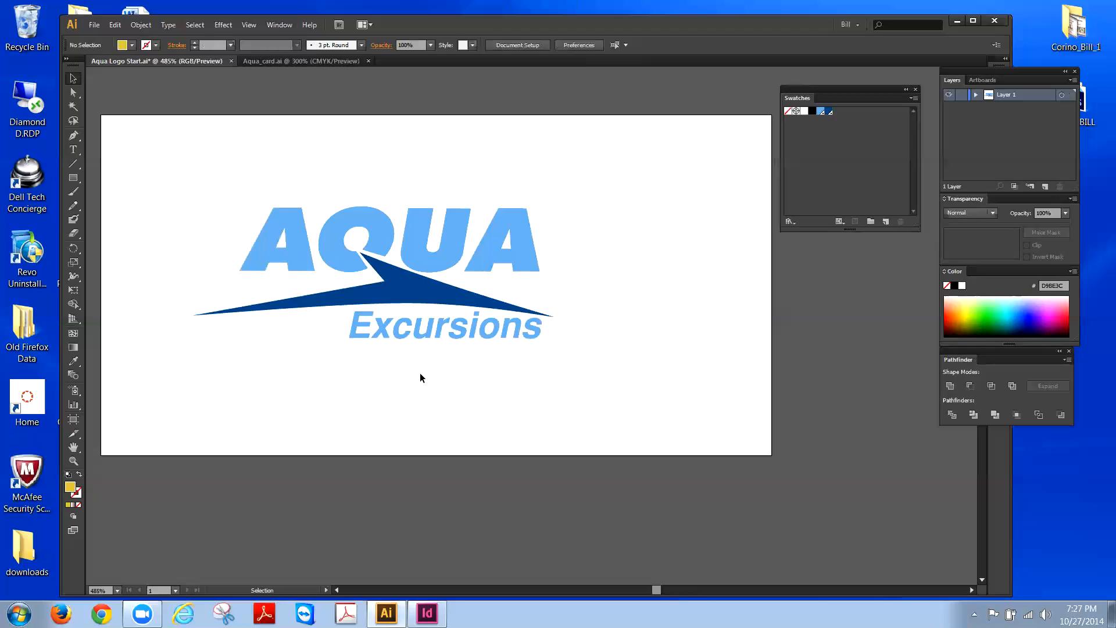
Step: Resize Artboard 1 with the Fit to Artwork Bounds preset in its artboard options
click(1056, 58)
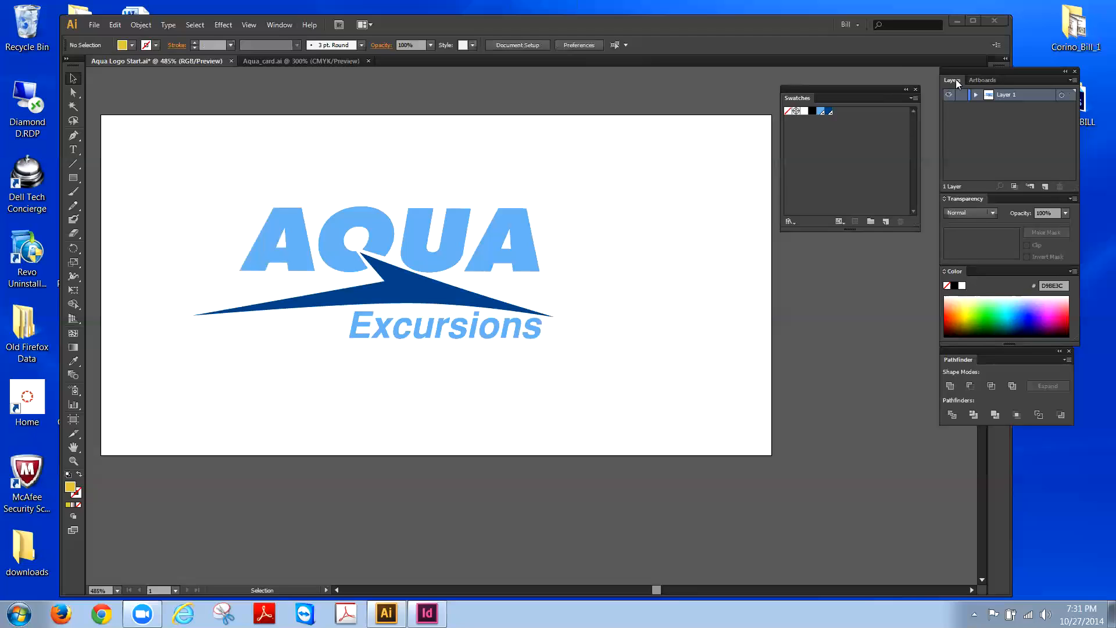
click(980, 78)
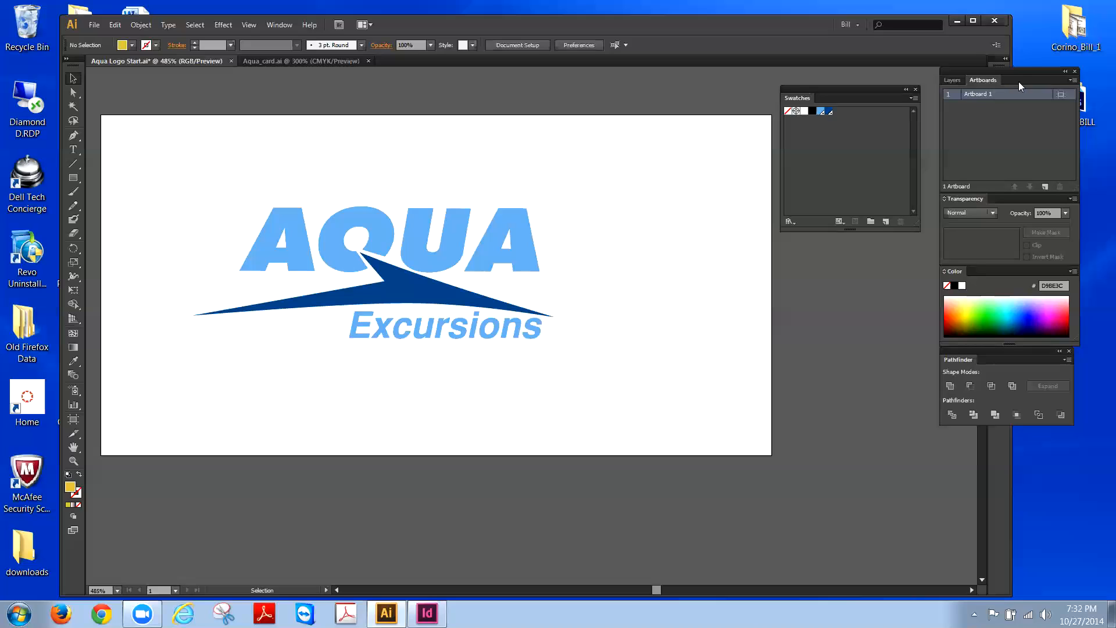
click(1074, 81)
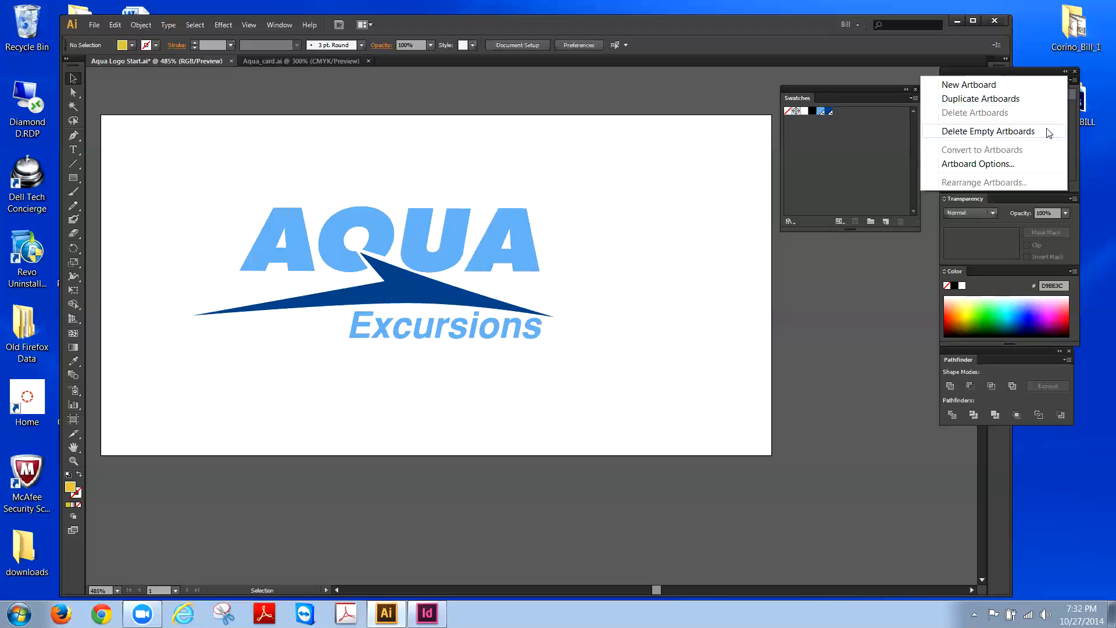
click(1036, 168)
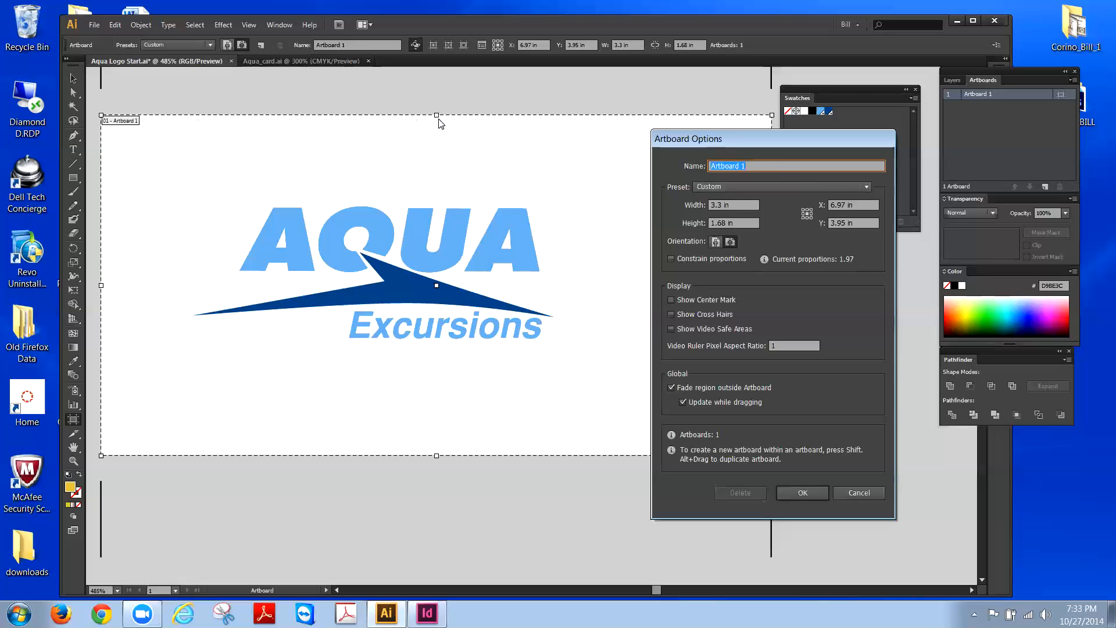
click(866, 188)
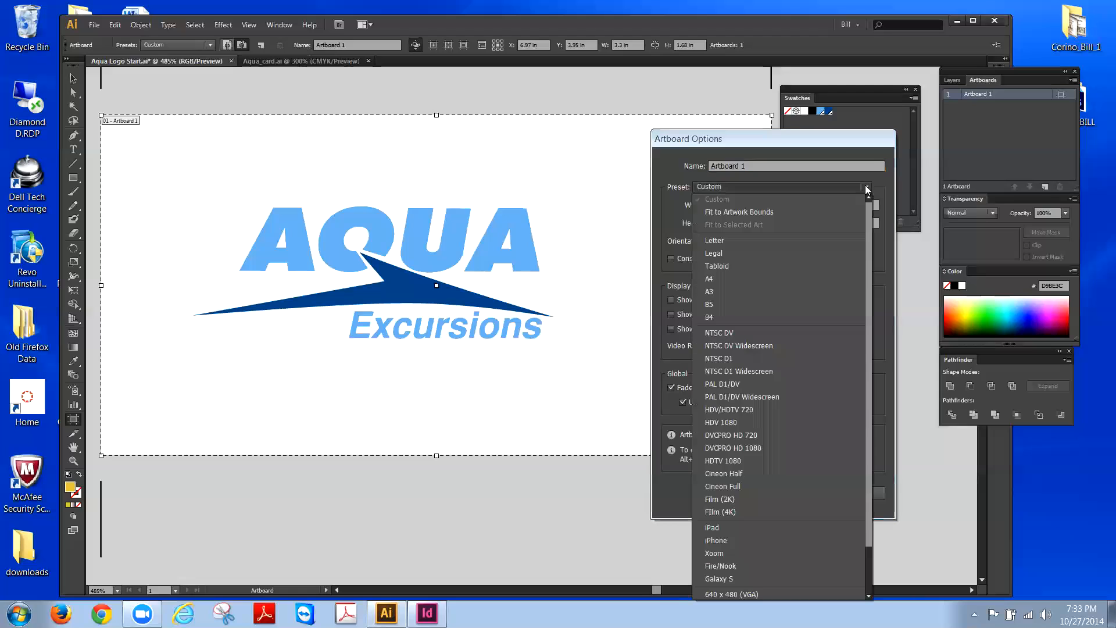
click(785, 211)
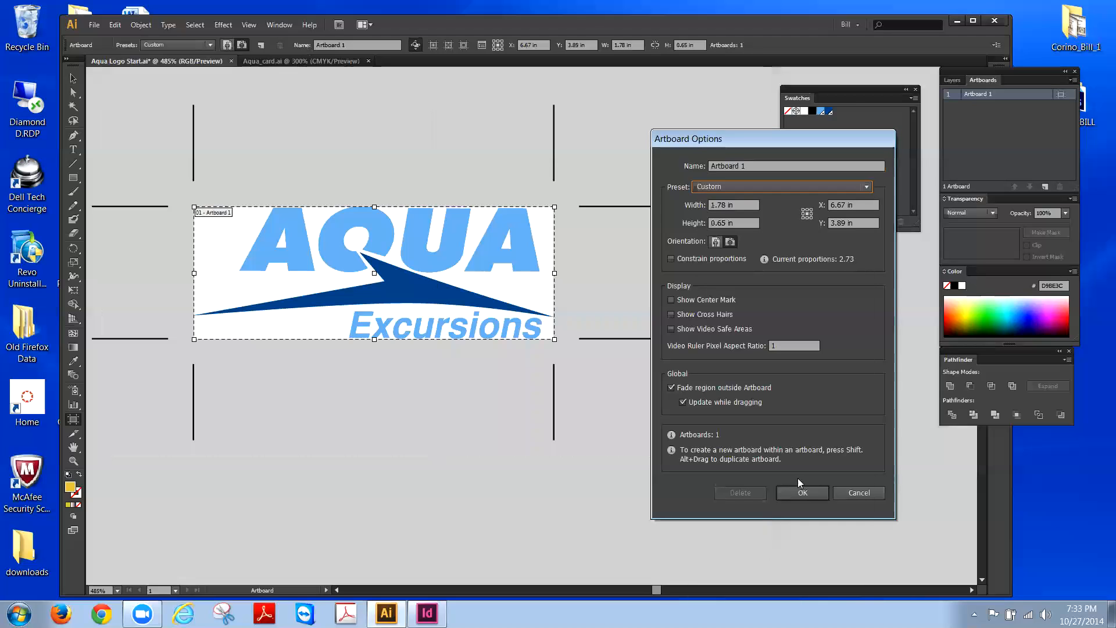
click(802, 494)
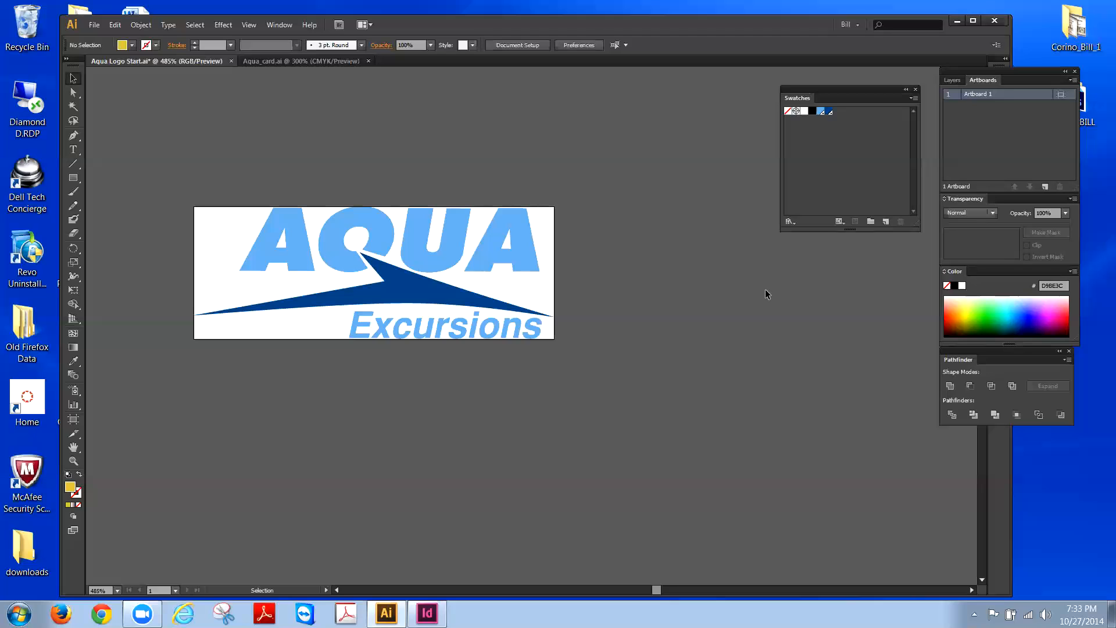
Step: Reopen the options of Artboard 1 to review the Fit to Artwork Bounds preset, and cancel without changes
click(1071, 81)
click(1008, 169)
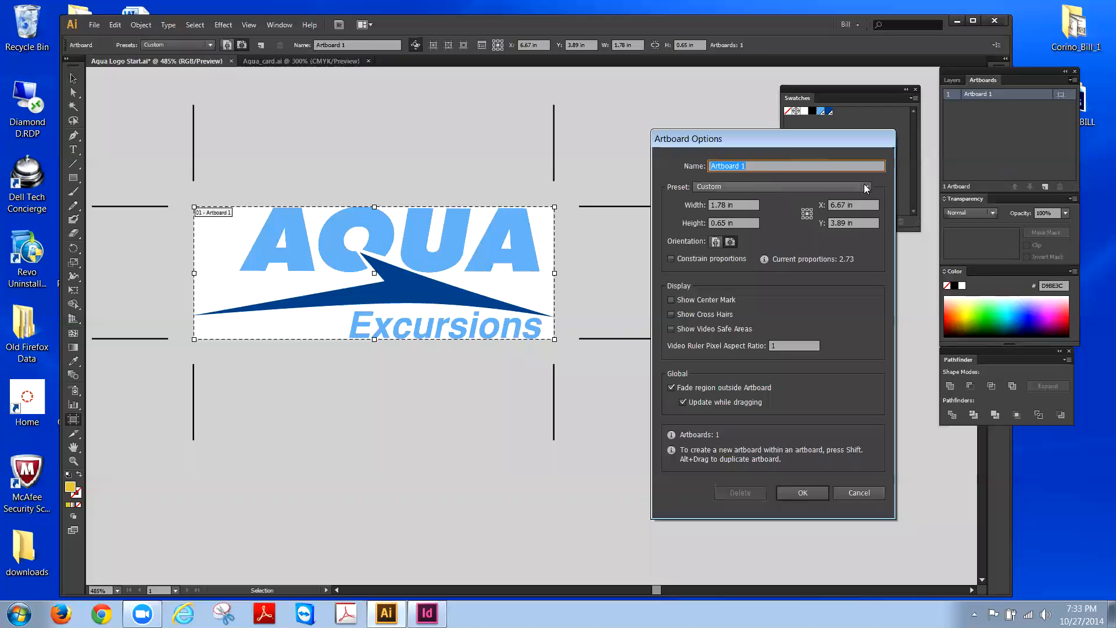
click(867, 187)
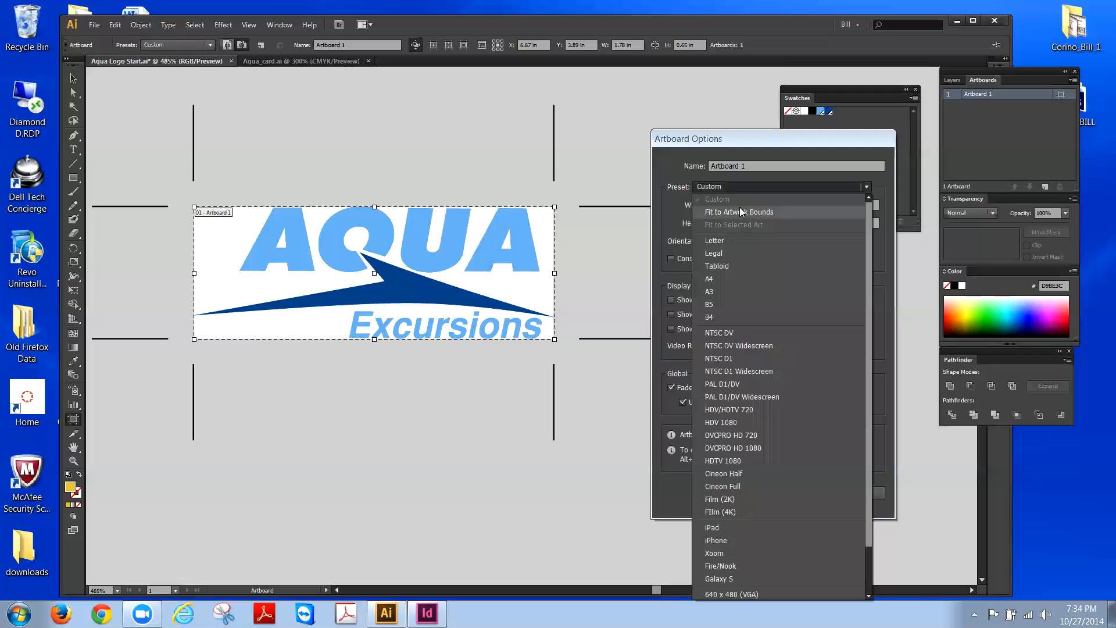
click(619, 109)
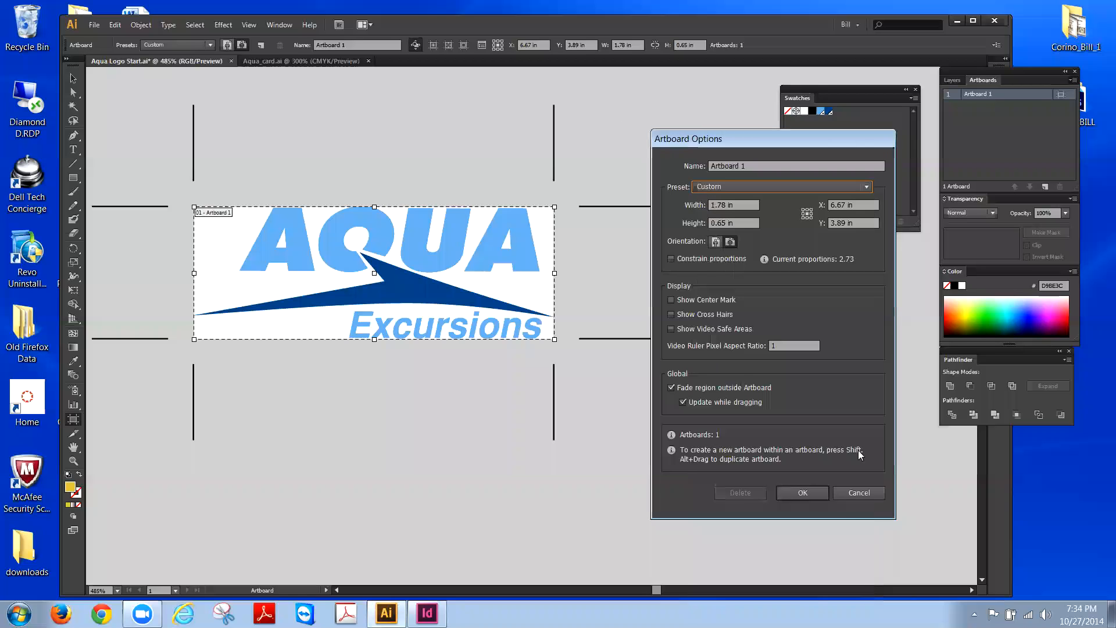
click(841, 494)
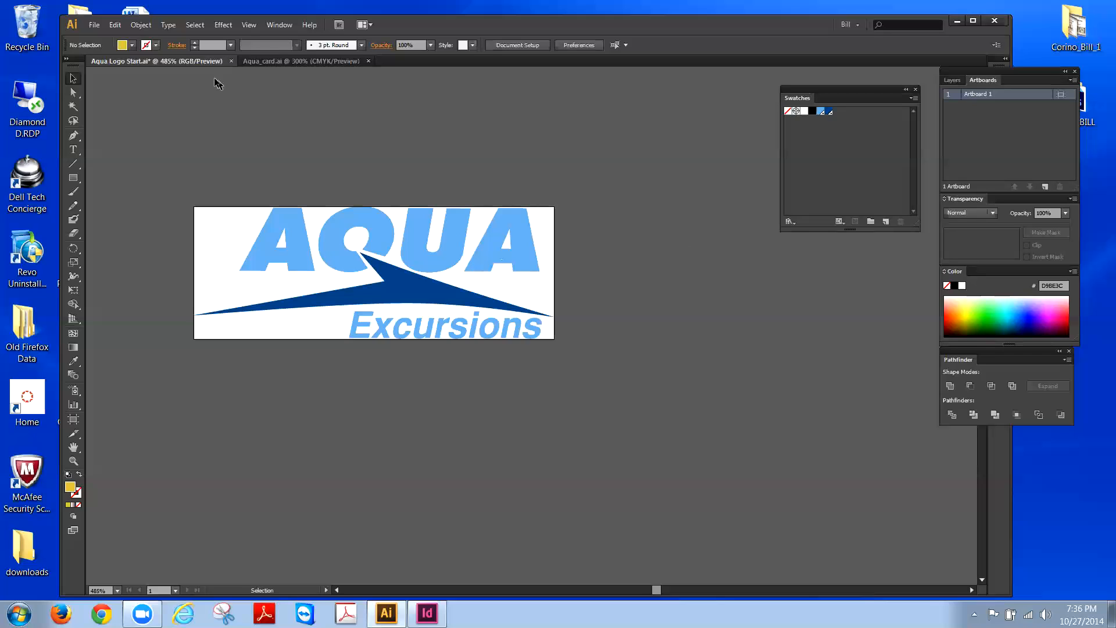
Step: Start saving a copy of the logo document and create a folder named Monday on the Desktop
click(94, 25)
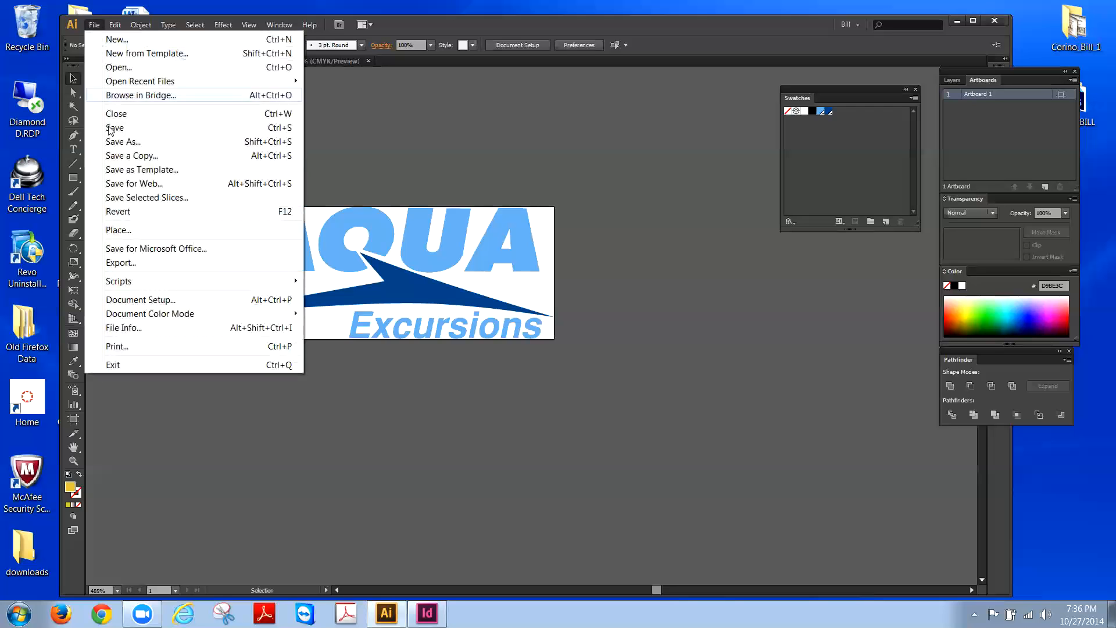
click(129, 156)
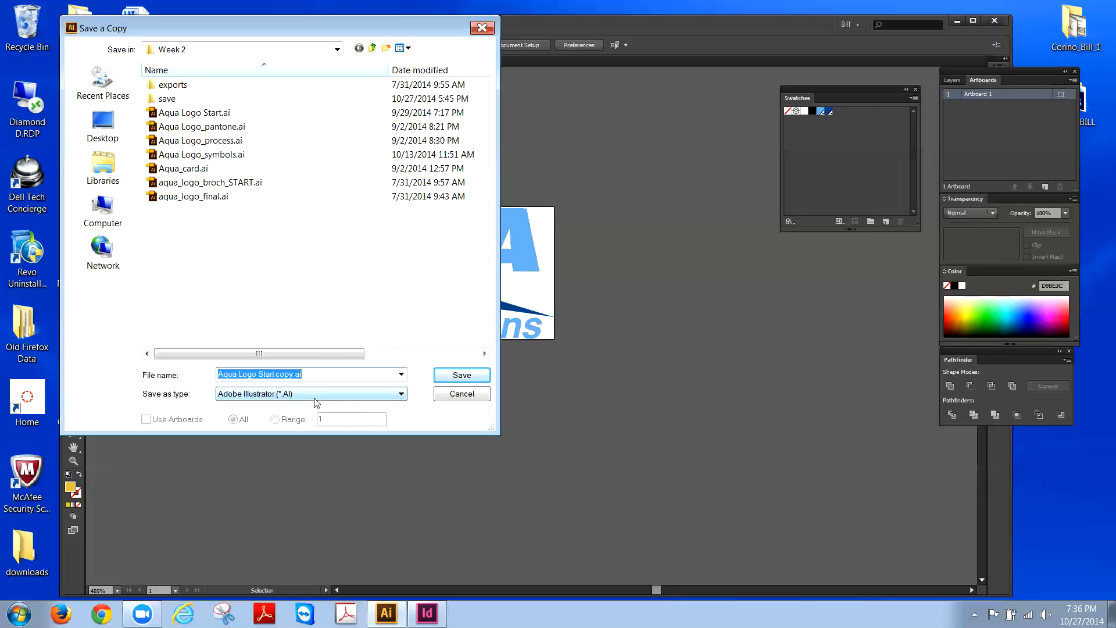
click(110, 122)
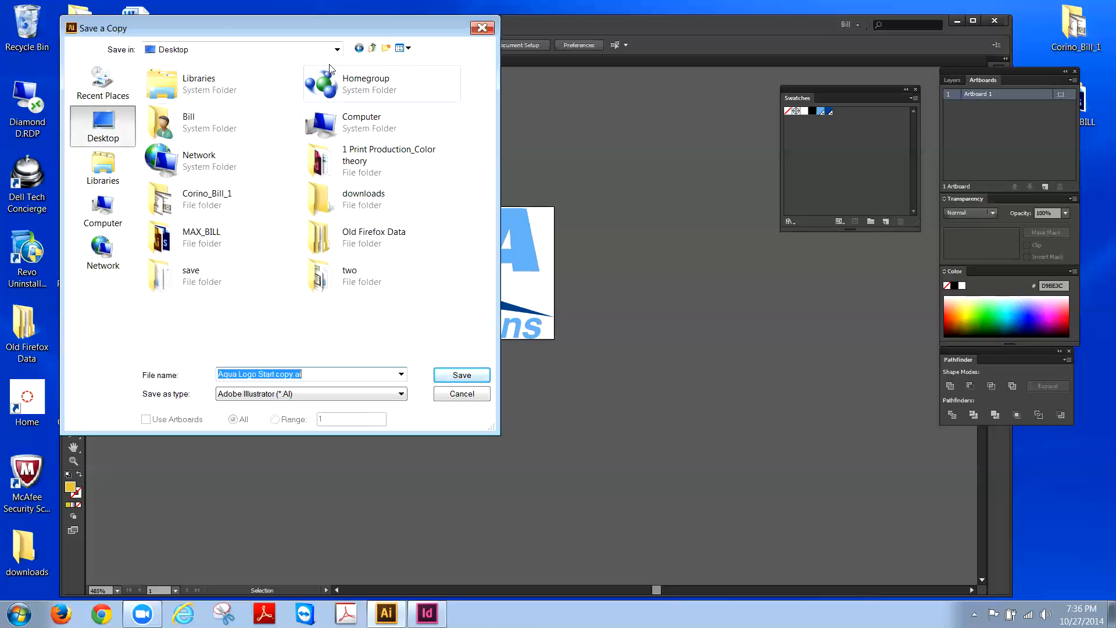
click(388, 48)
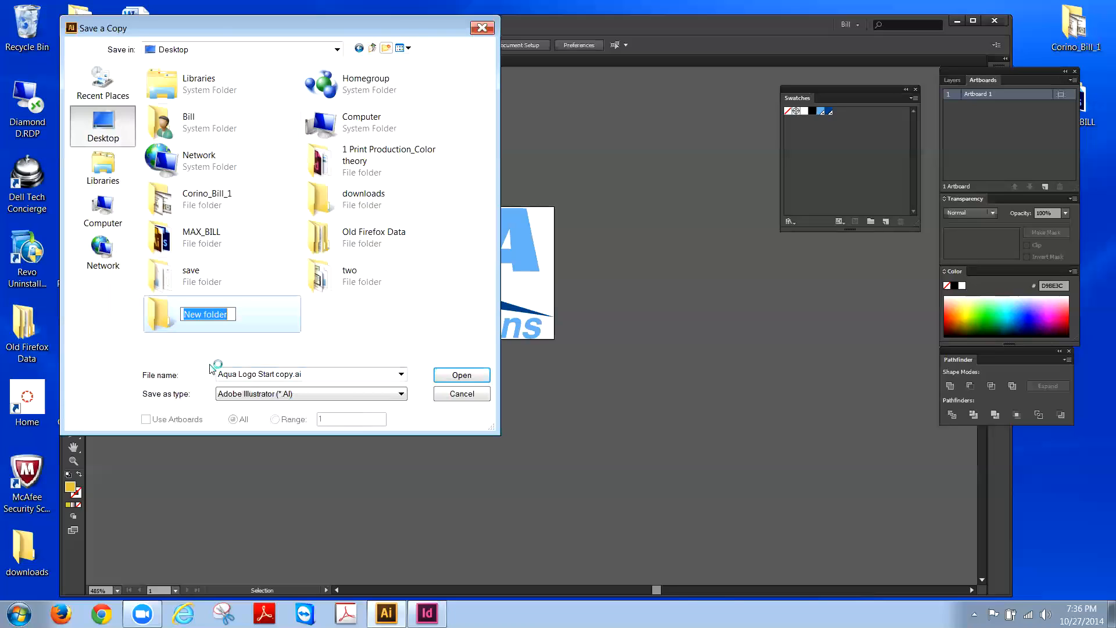
text(Monday)
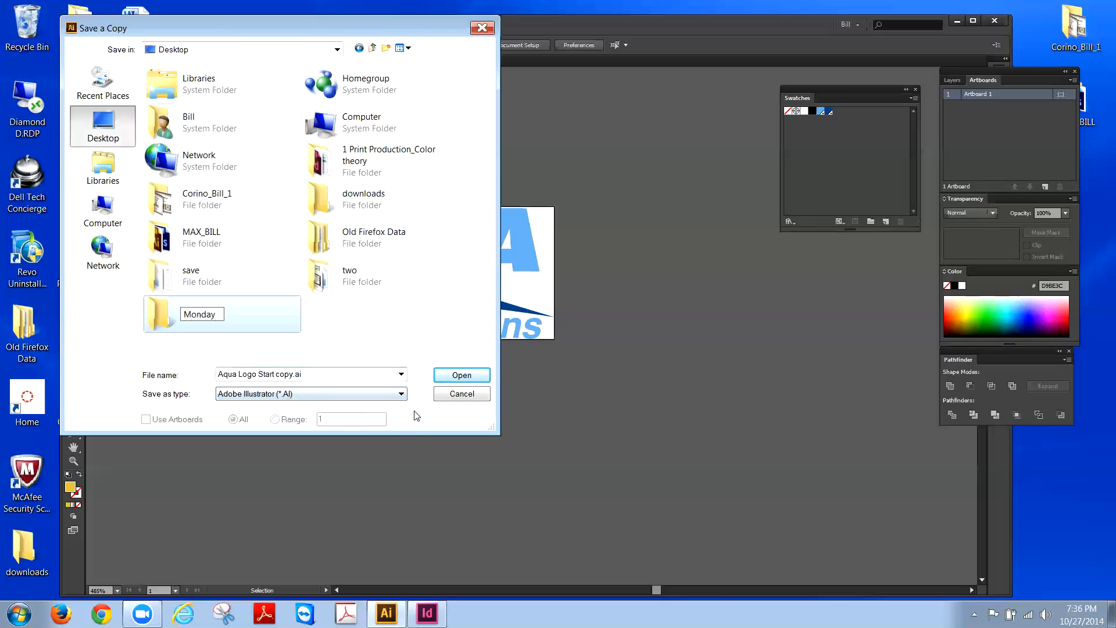
key(Return)
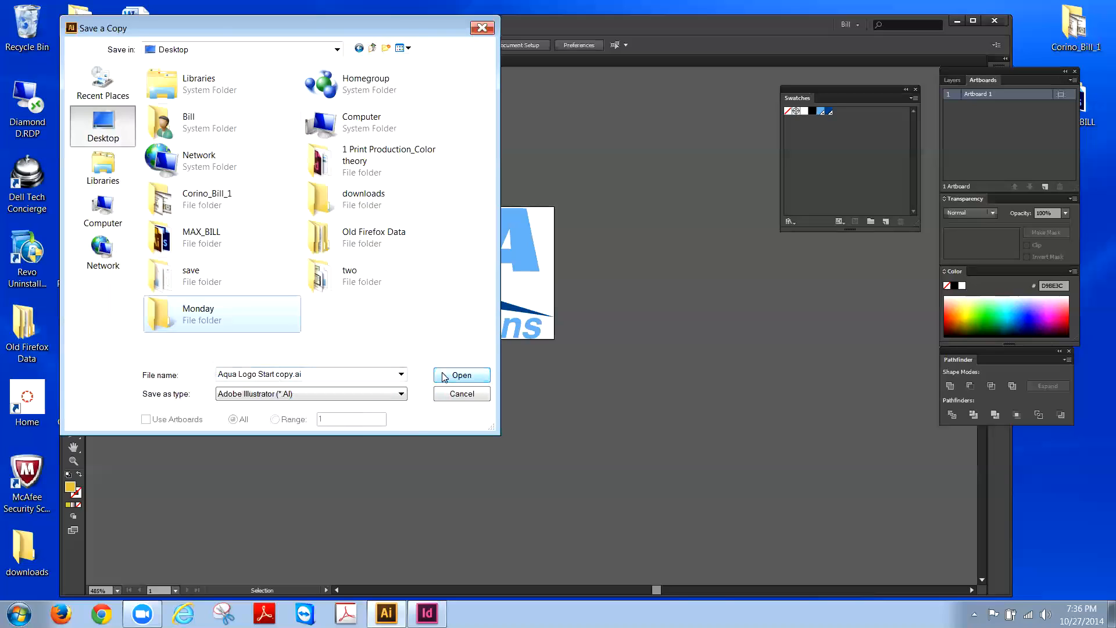
Step: Save the copy in the Monday folder as Aqua Logo Pantone.eps in Illustrator EPS format
click(445, 375)
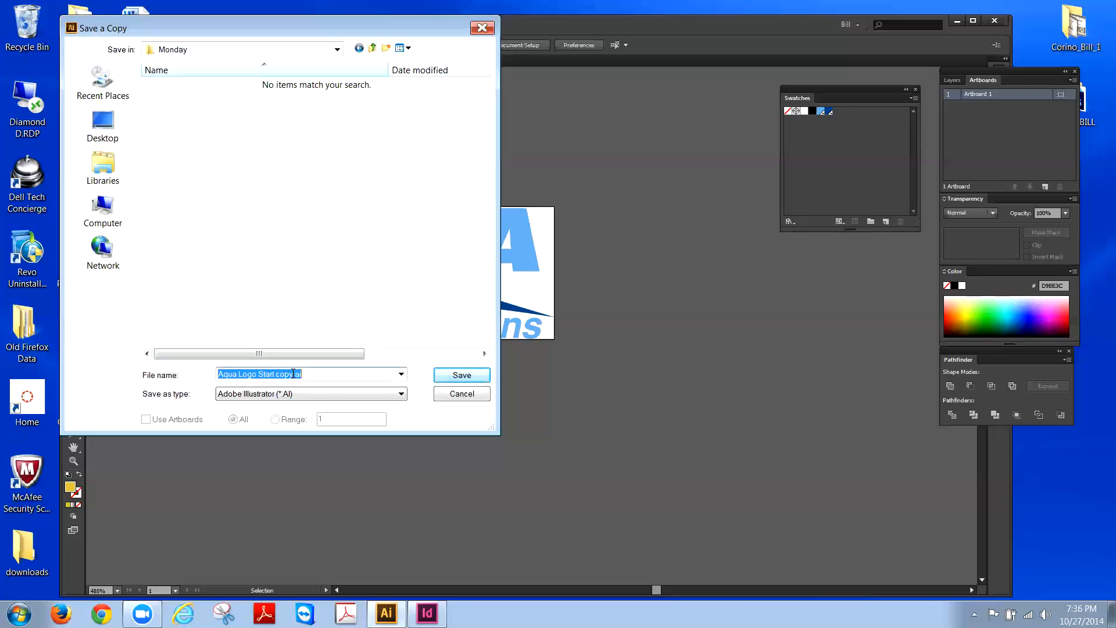
drag(293, 374, 261, 379)
text(Panto)
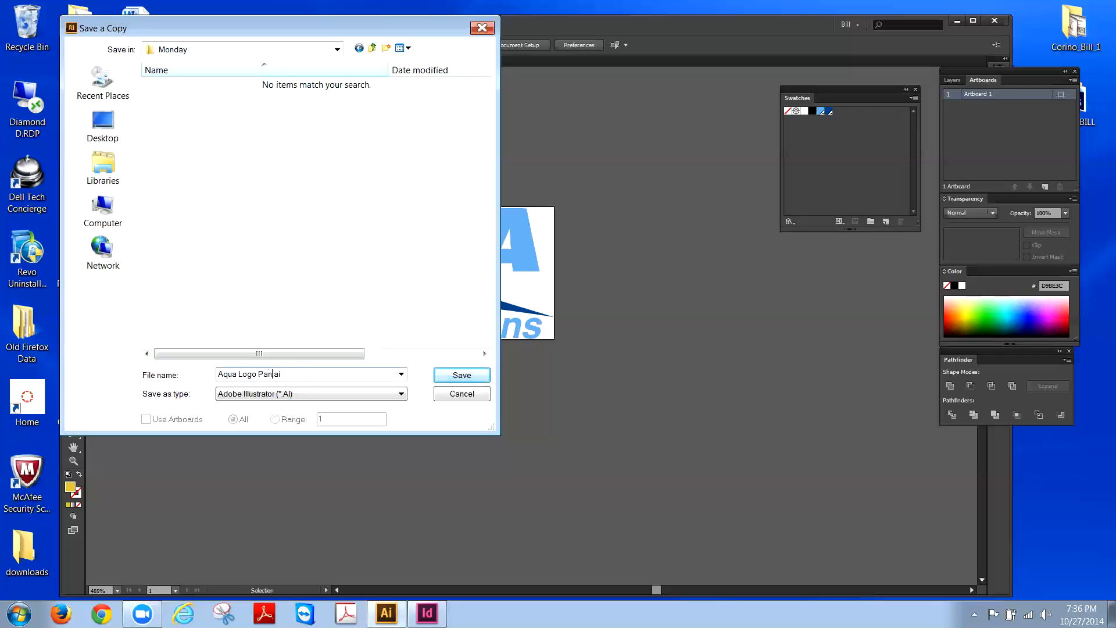
text(ne)
click(270, 396)
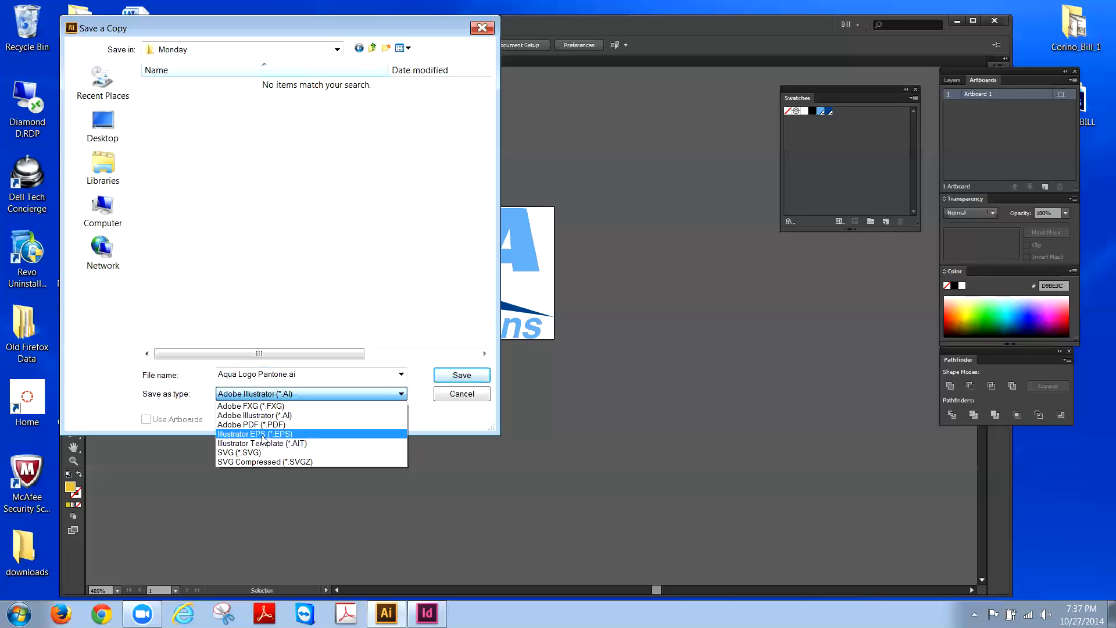
click(264, 435)
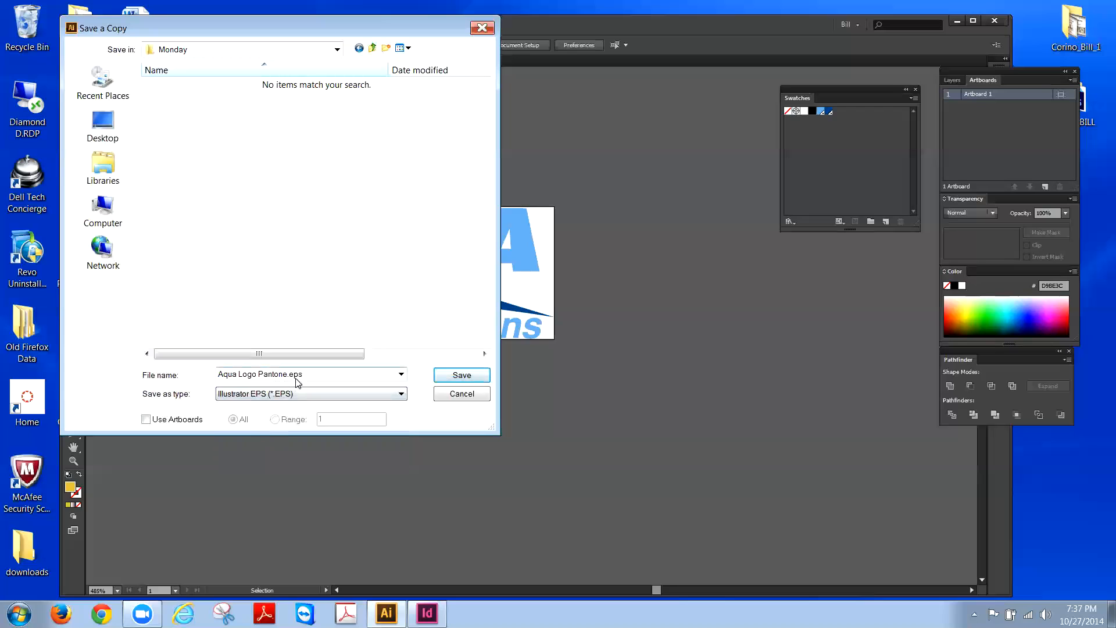
click(463, 375)
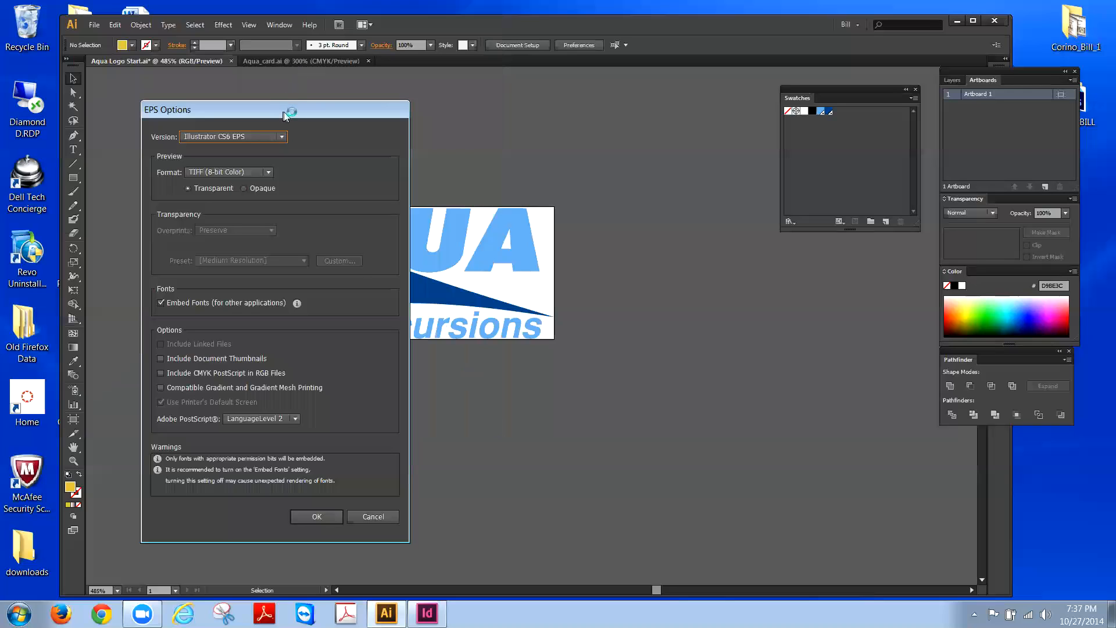
Step: Review the legacy EPS versions, try Illustrator CS4 EPS, and set the version back to Illustrator CS6 EPS
drag(284, 113, 617, 118)
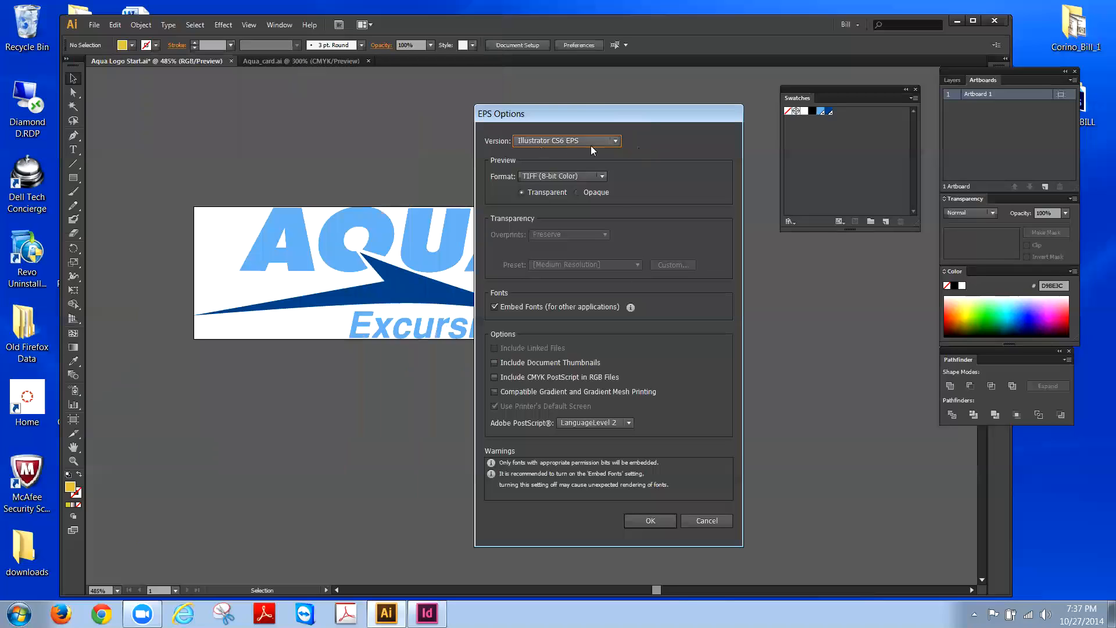
click(616, 141)
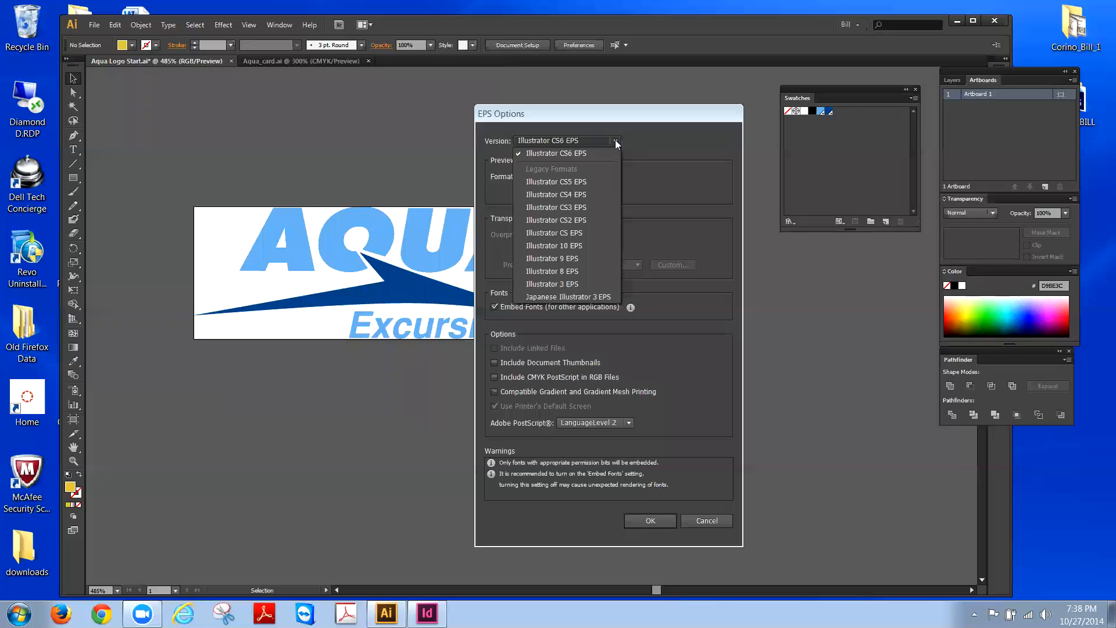
click(690, 149)
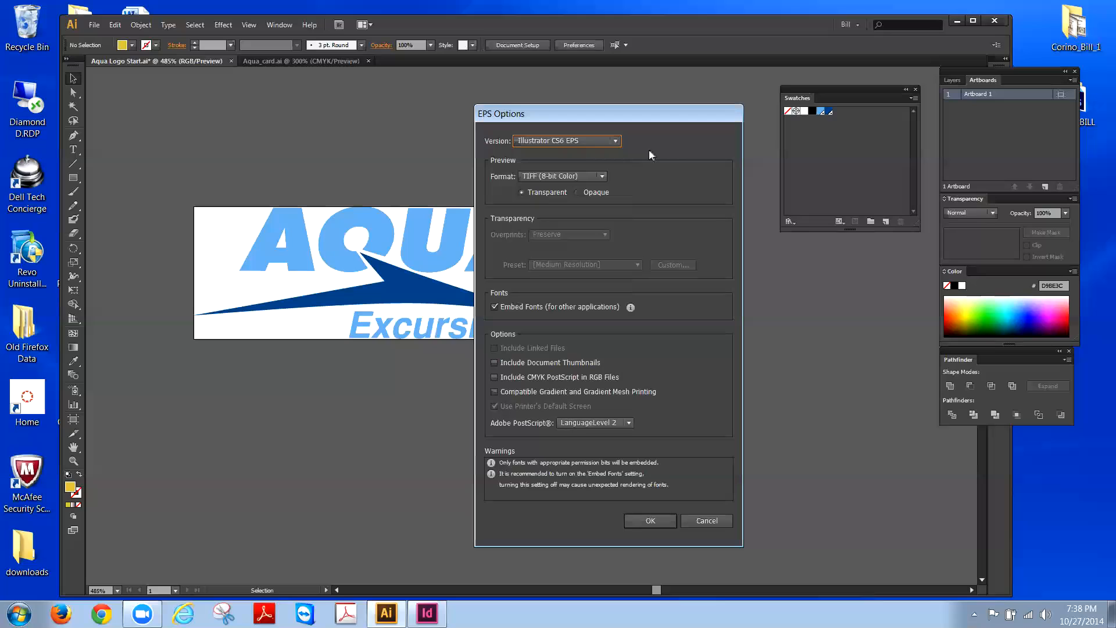
click(617, 142)
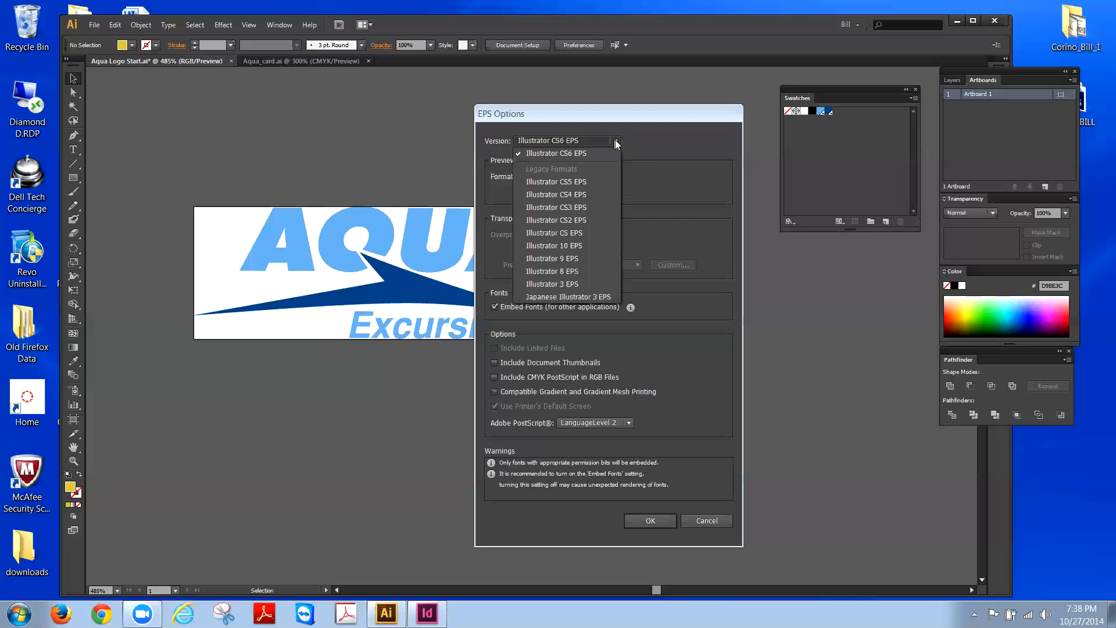
click(588, 195)
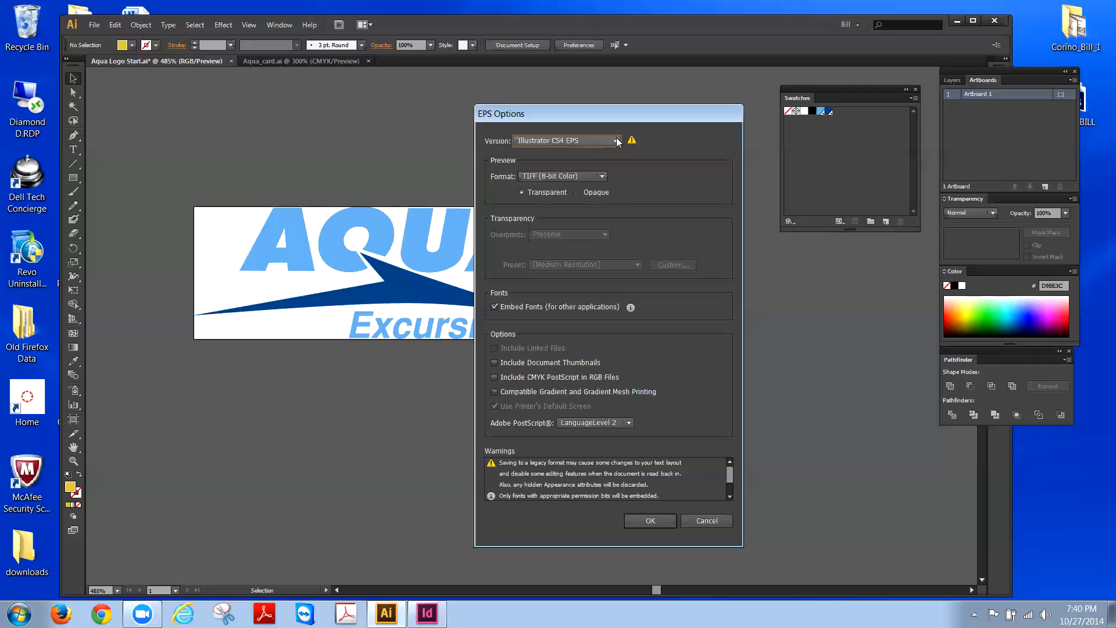
click(580, 141)
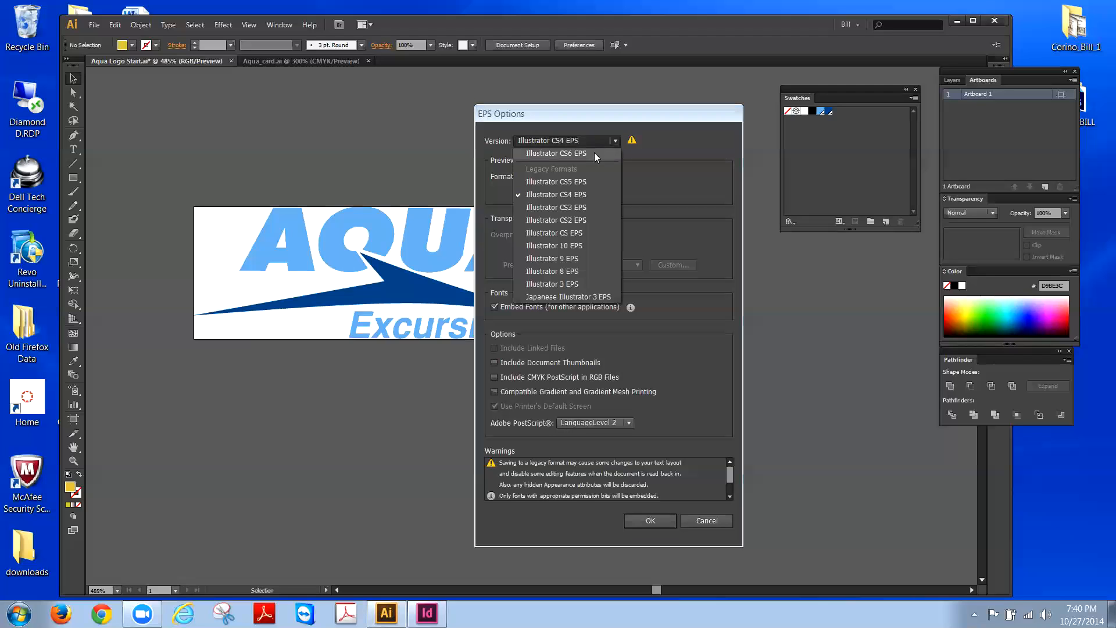
click(594, 154)
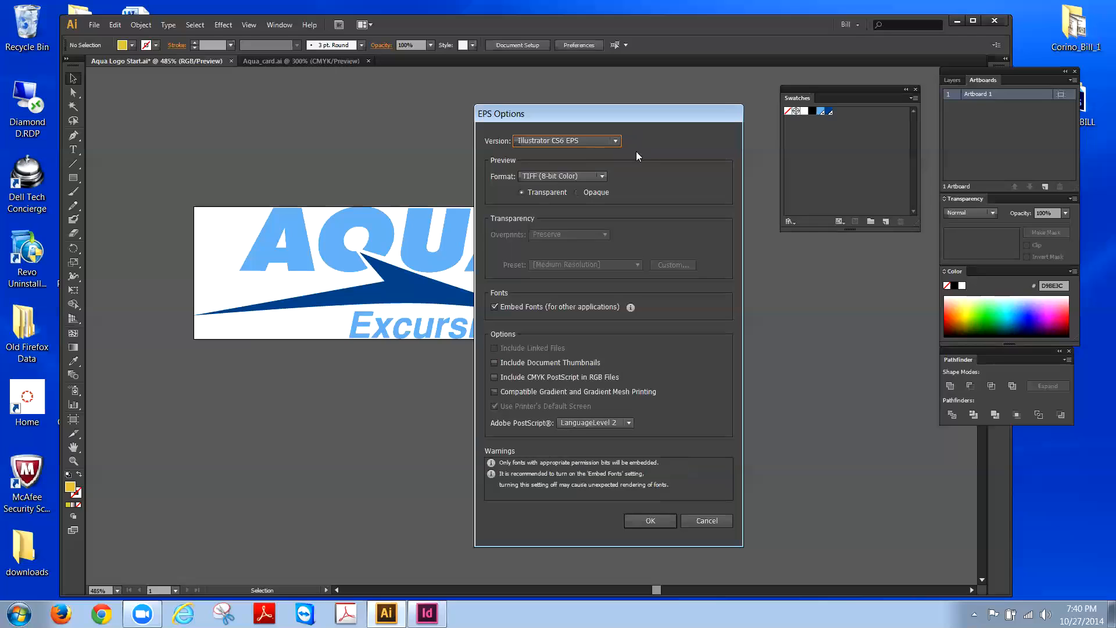
Step: Keep the TIFF (8-bit Color) preview set to Transparent, turn off Embed Fonts, and confirm the EPS options
click(603, 176)
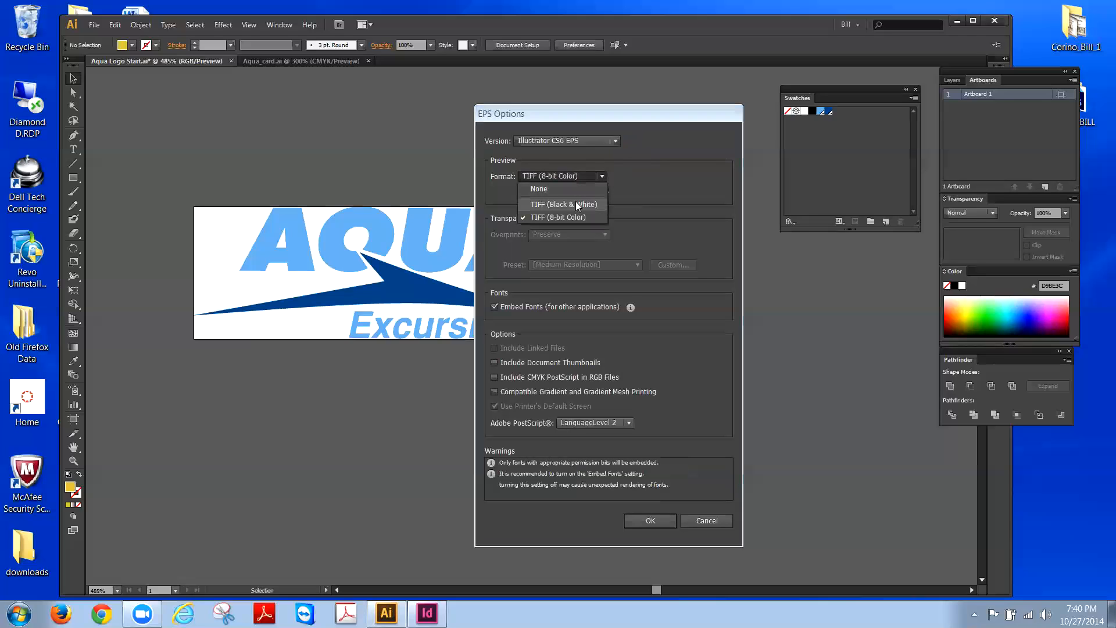
click(637, 187)
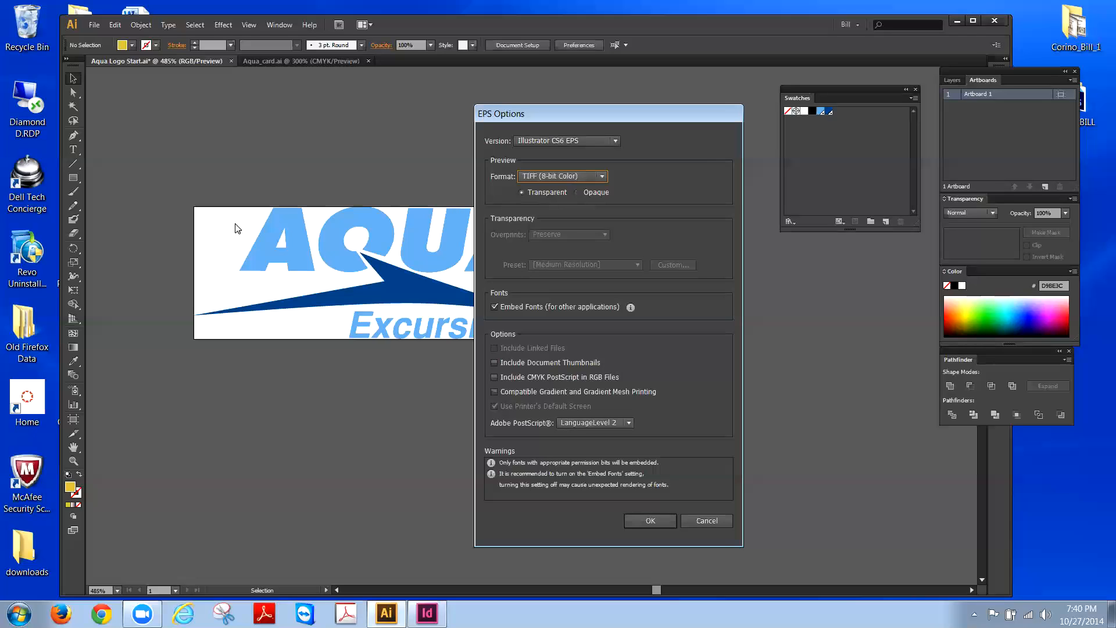
click(577, 193)
click(521, 193)
click(495, 306)
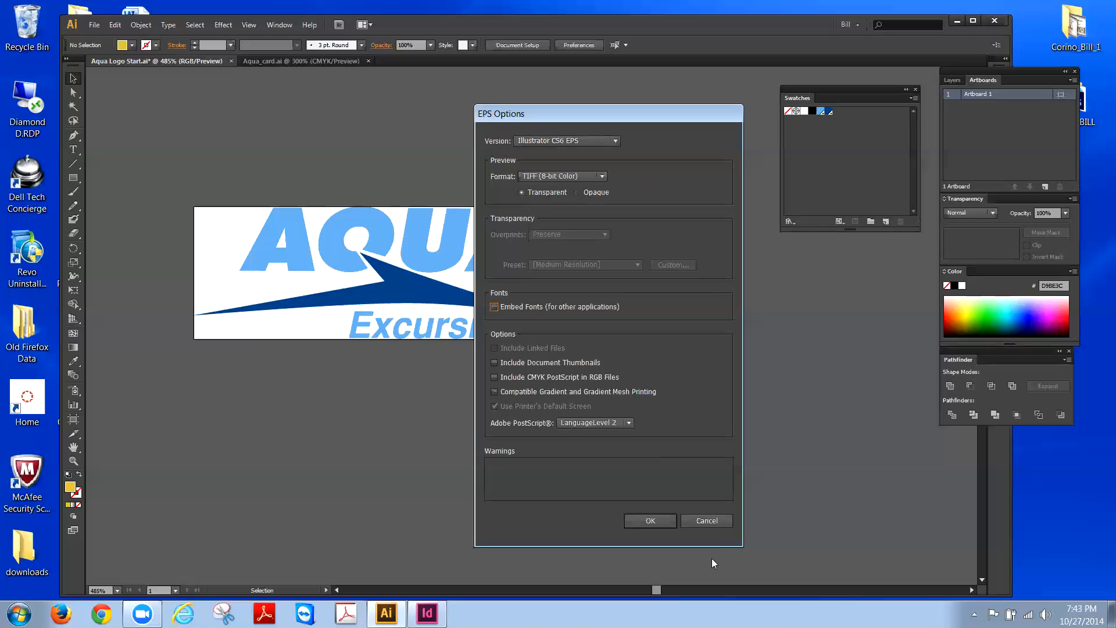
click(654, 525)
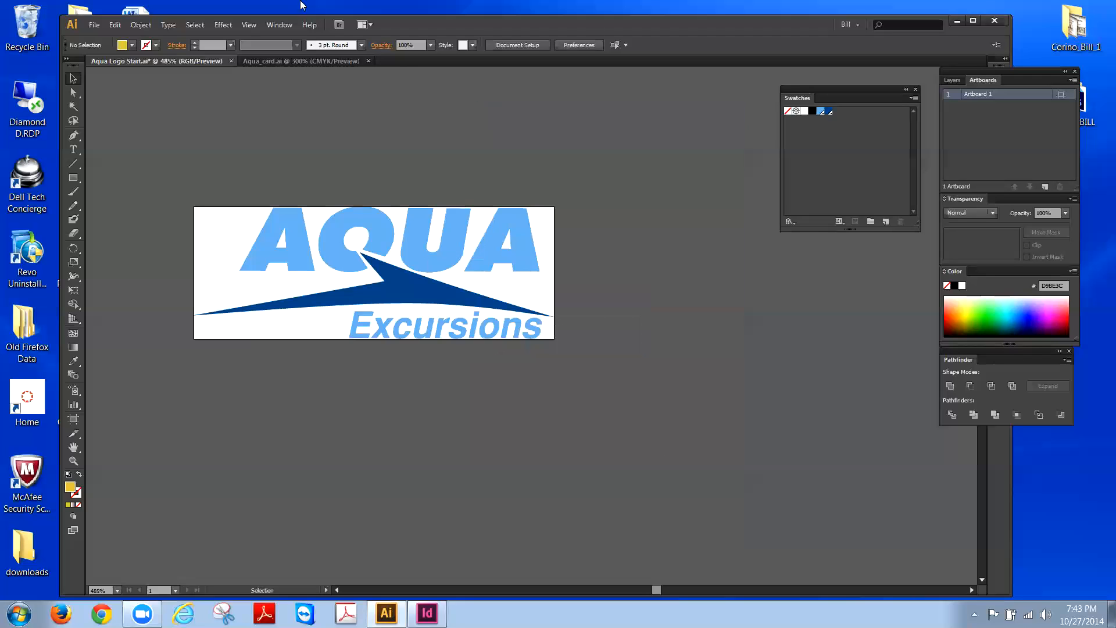
Step: Show the Links panel, place it beside the logo artboard, and make it taller
click(283, 23)
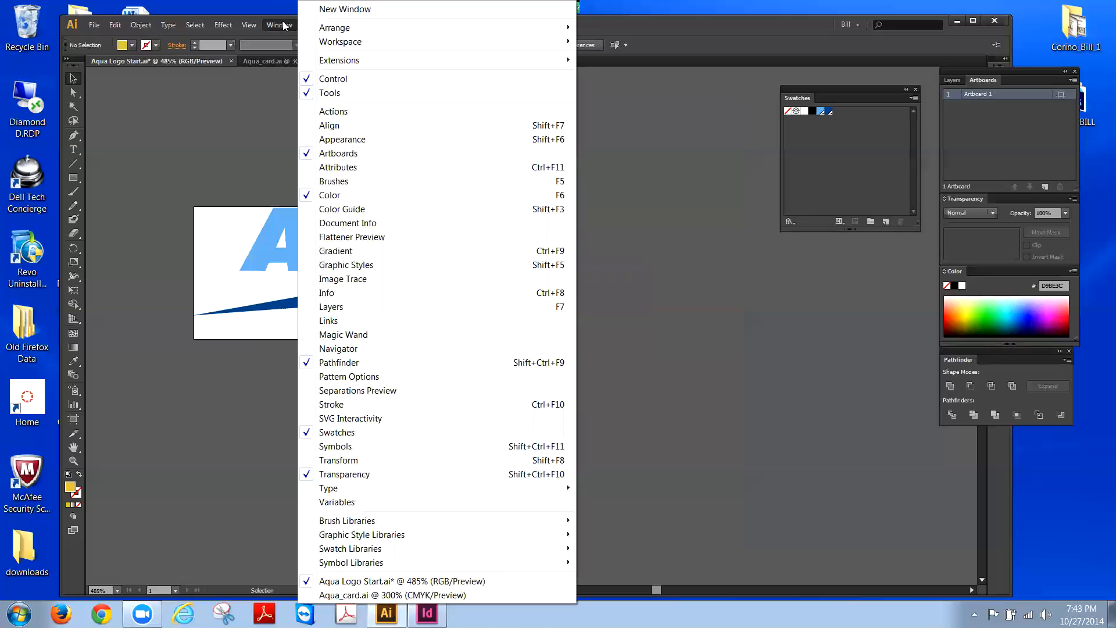
click(329, 321)
drag(770, 234, 616, 271)
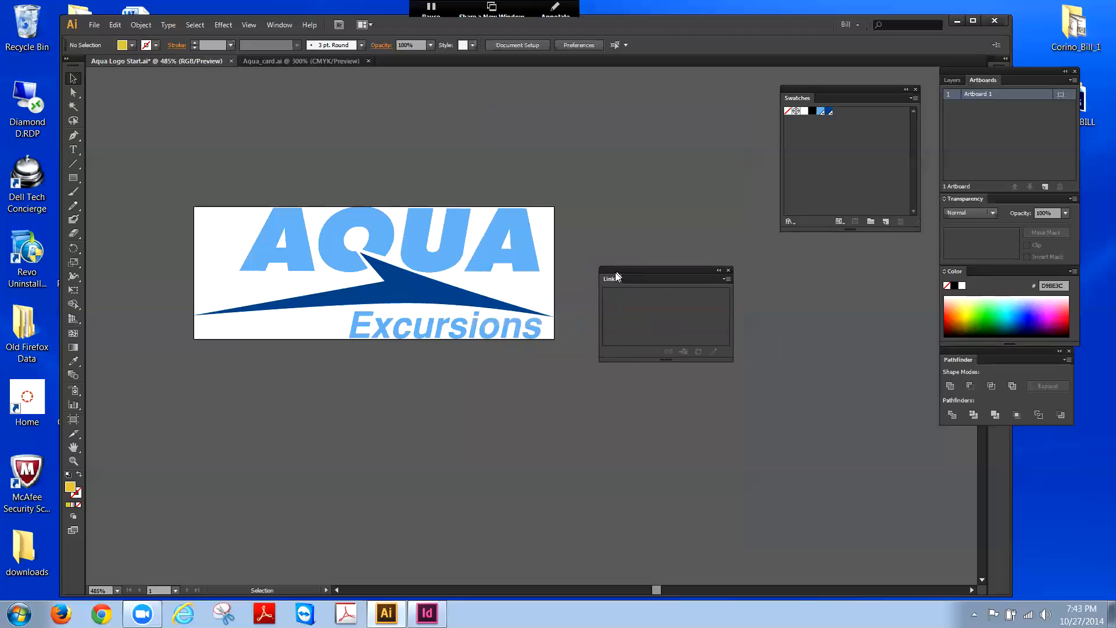
drag(665, 360, 666, 445)
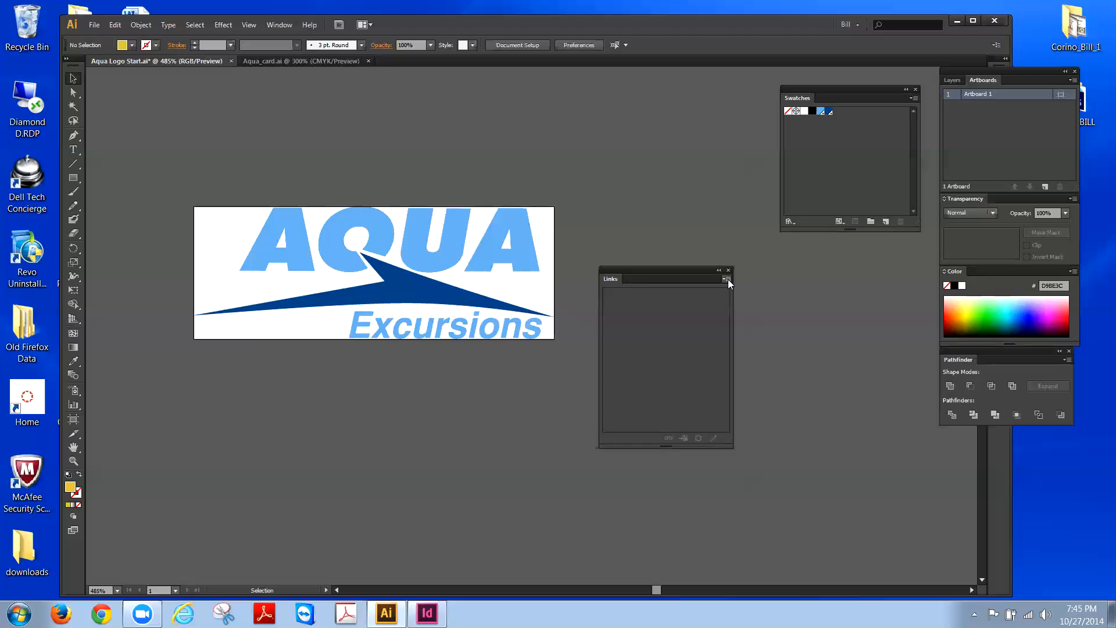
Step: Open the Monday folder on the Desktop to check the saved EPS file
click(955, 22)
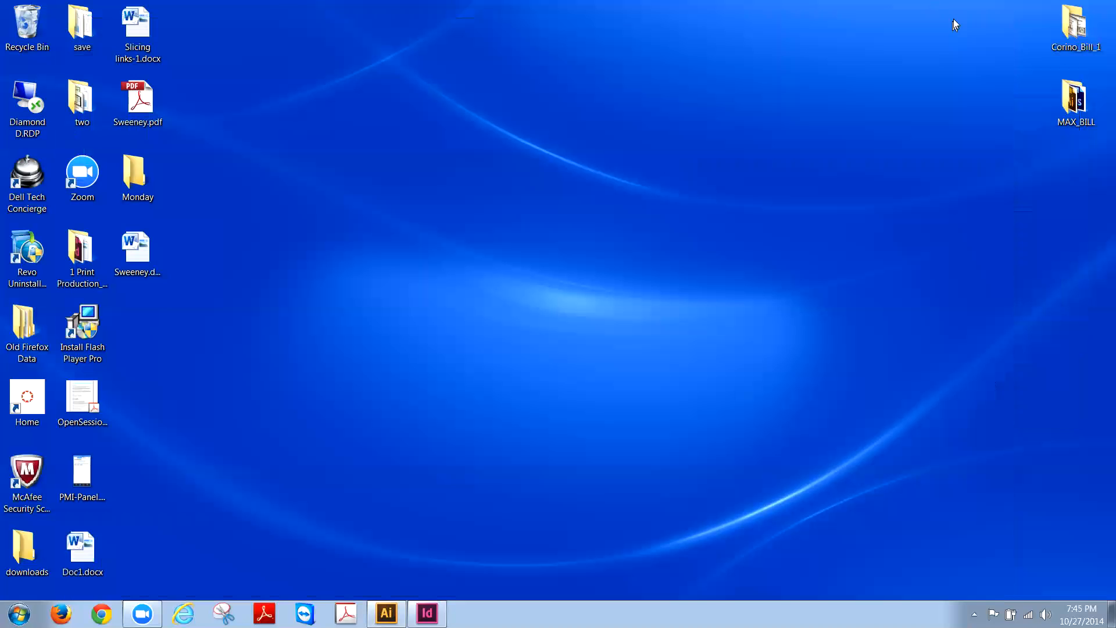
double_click(129, 179)
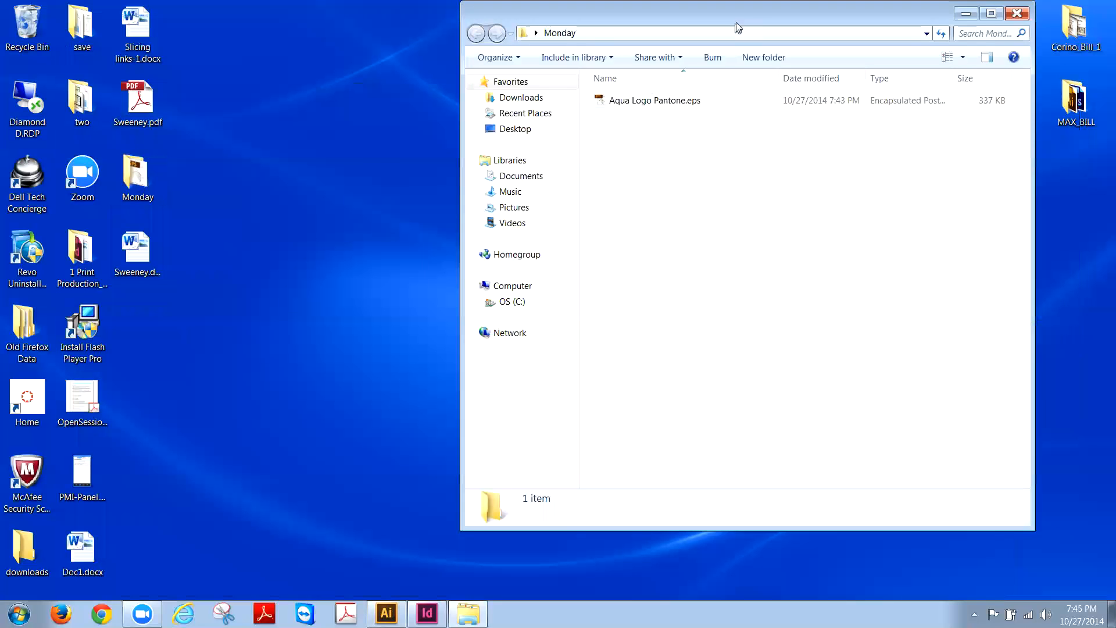
drag(737, 21, 792, 29)
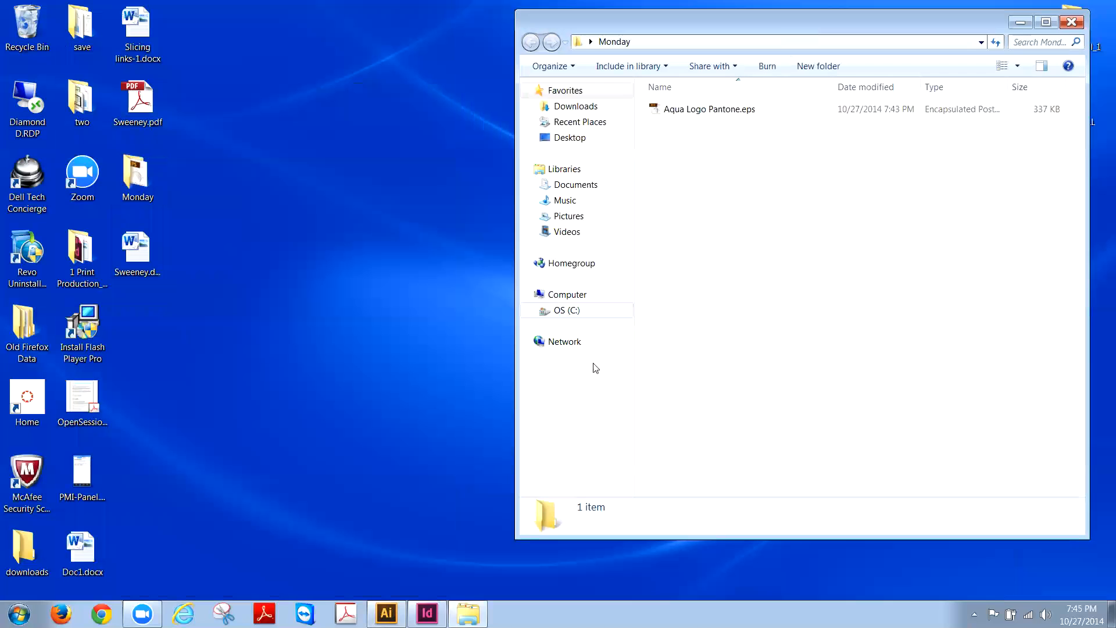
Step: Return to Illustrator and start saving another copy of the logo in Adobe PDF format
click(386, 614)
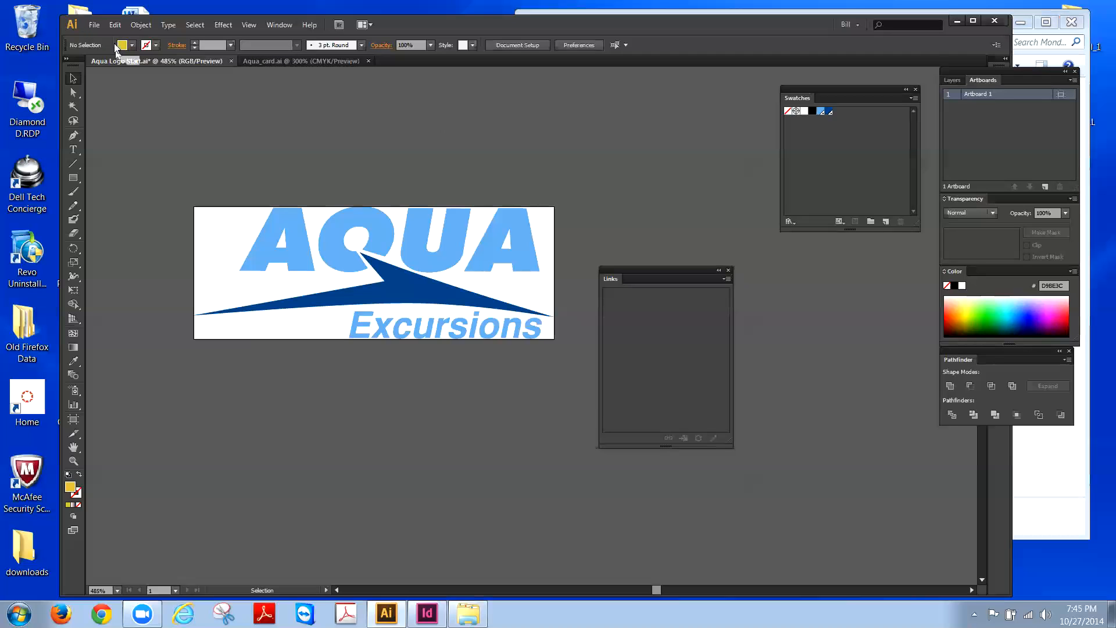
click(95, 25)
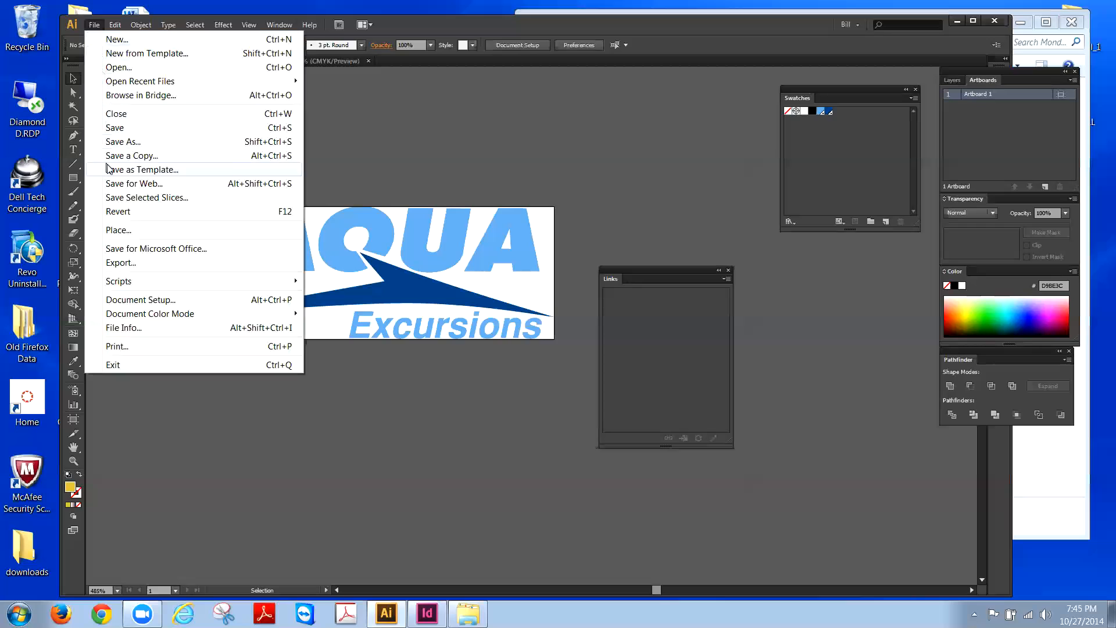
click(123, 156)
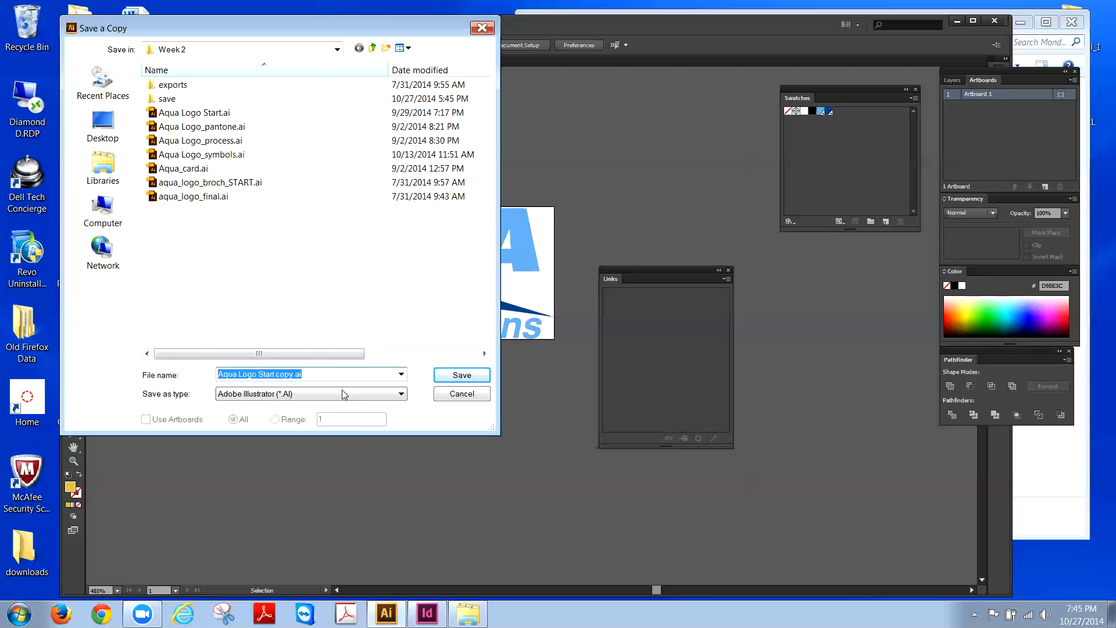
click(291, 396)
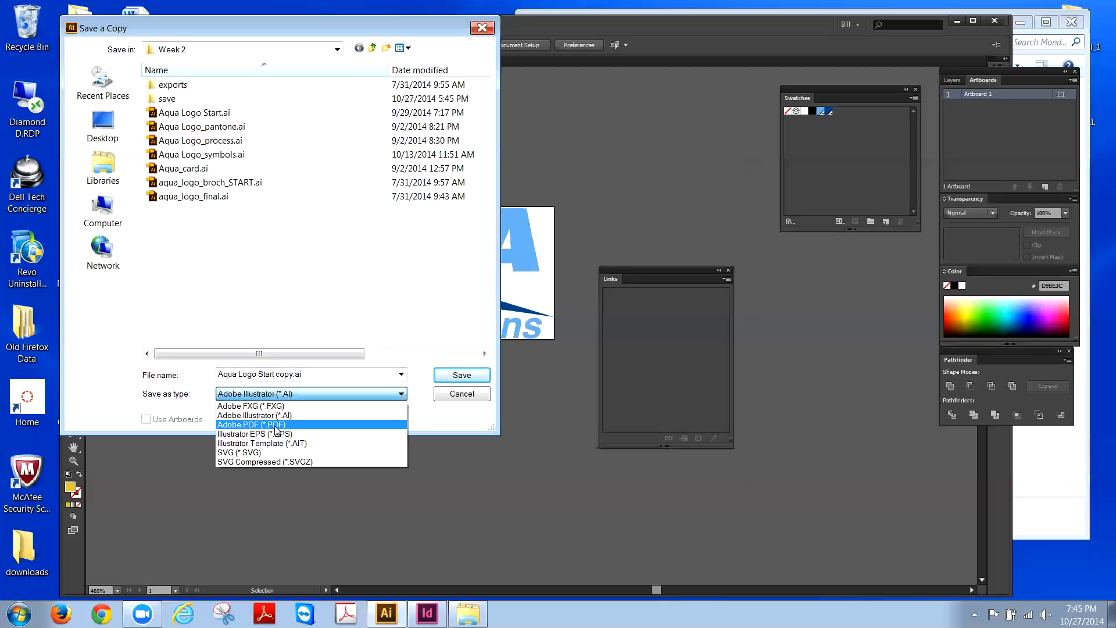
click(276, 426)
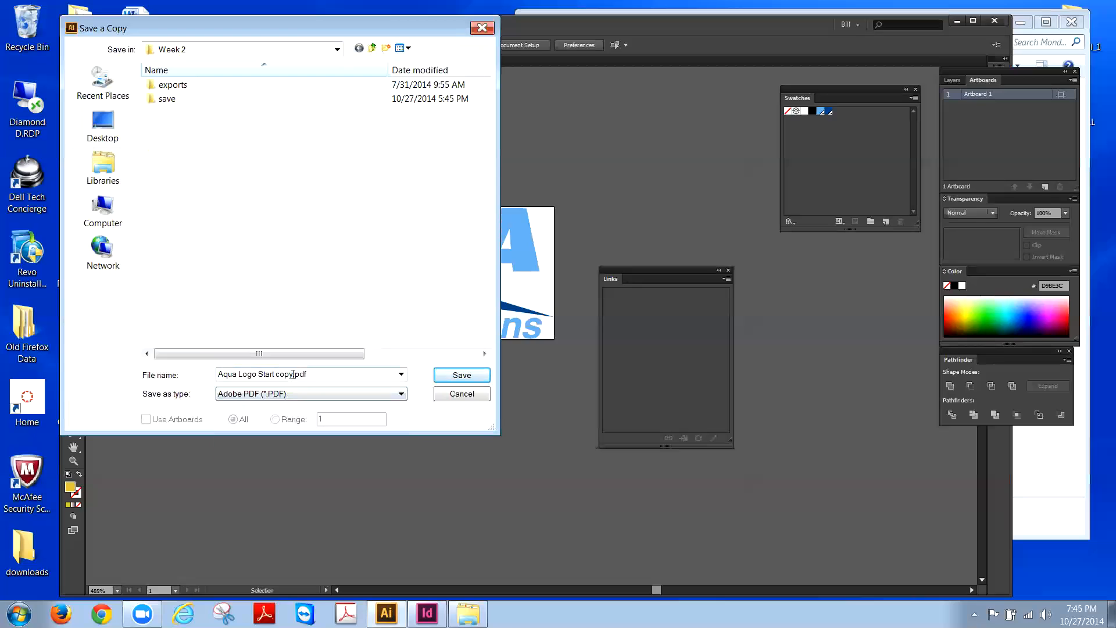
Step: Name the copy Aqua Logo Pantone.pdf and save it to the Monday folder on the Desktop
click(292, 375)
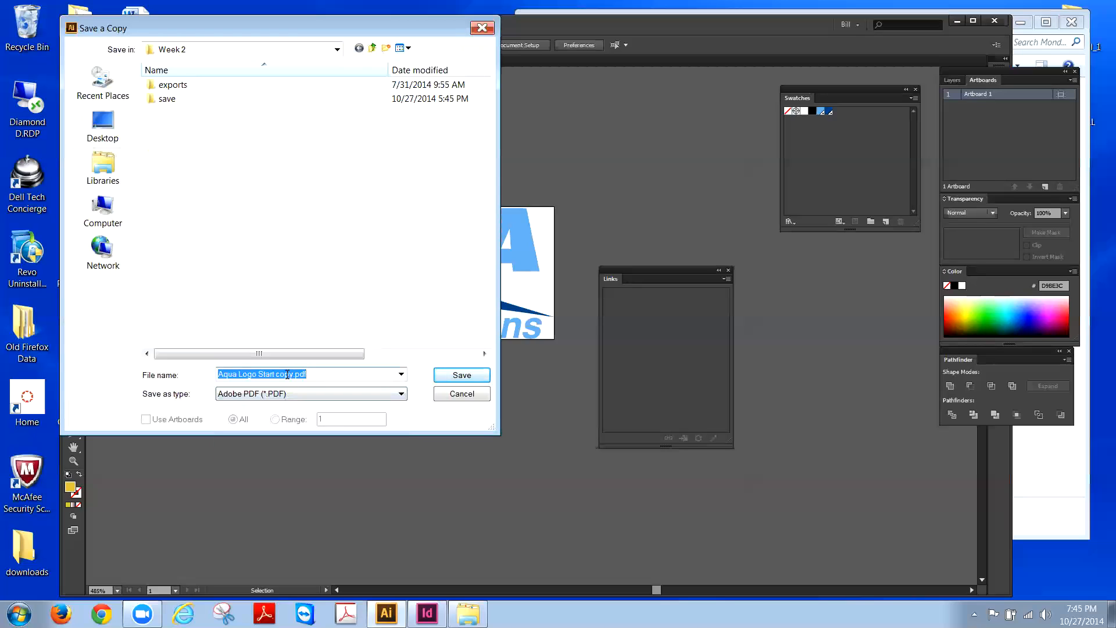
click(292, 375)
key(BackSpace)
key(BackSpace)
key(BackSpace)
key(BackSpace)
key(BackSpace)
key(BackSpace)
key(BackSpace)
key(BackSpace)
key(BackSpace)
key(BackSpace)
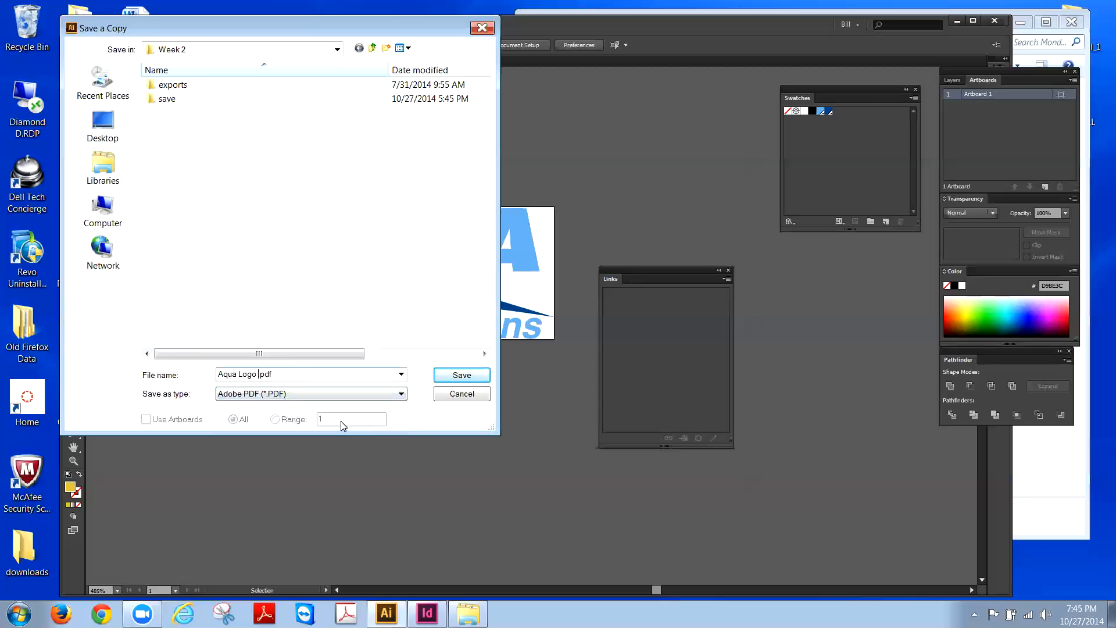
text(Pantone)
click(103, 123)
double_click(315, 230)
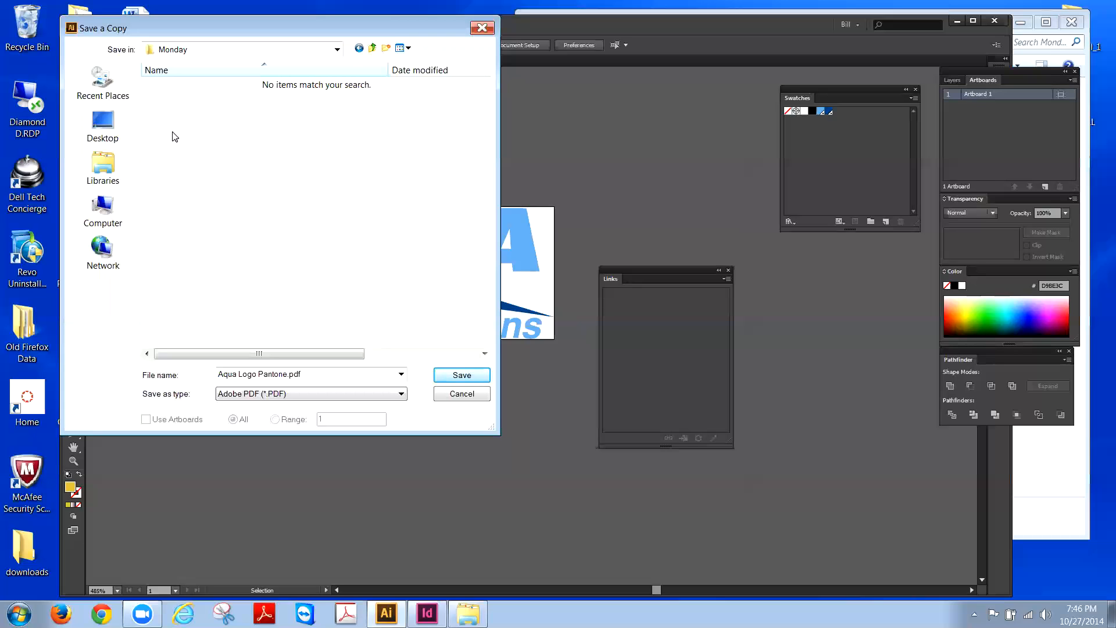
click(478, 374)
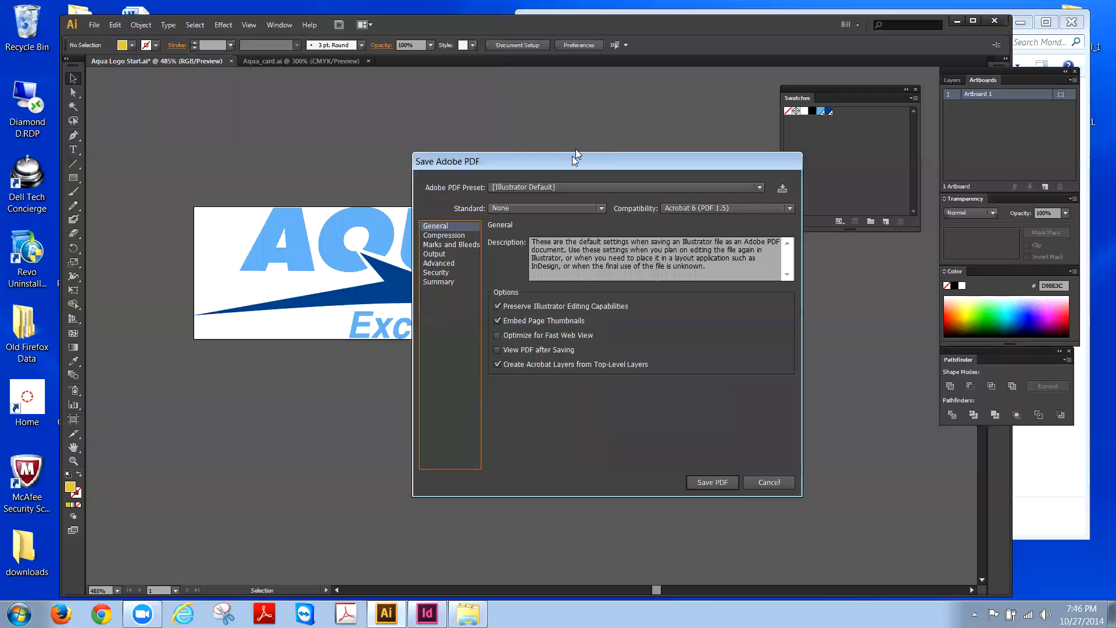
Step: Review the available Adobe PDF presets for the logo copy and try the Smallest File Size preset
drag(575, 156, 552, 137)
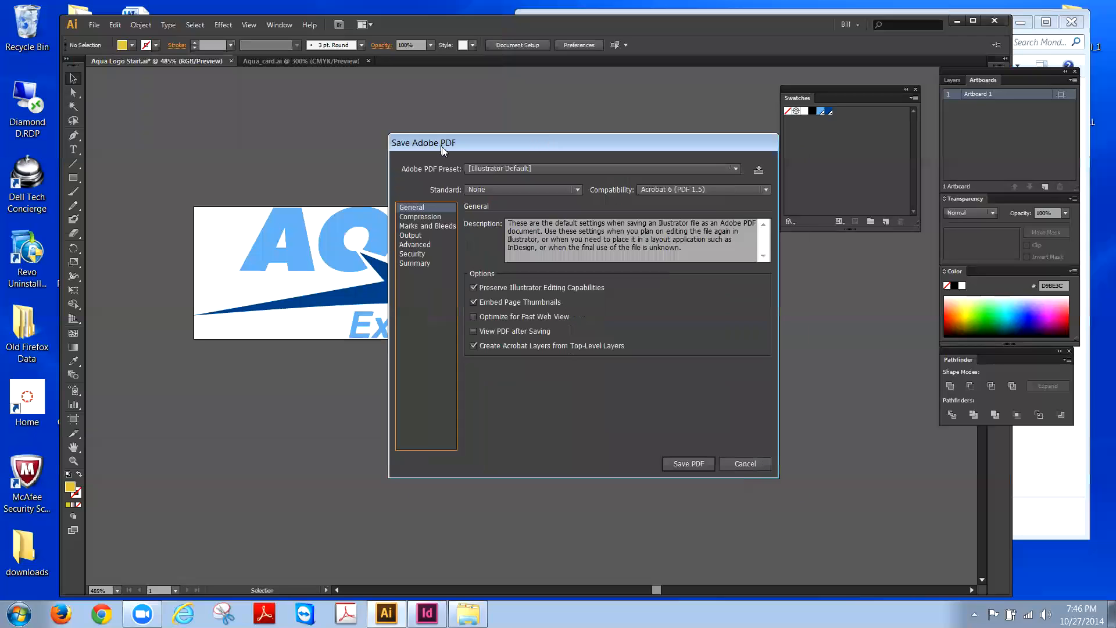
click(736, 170)
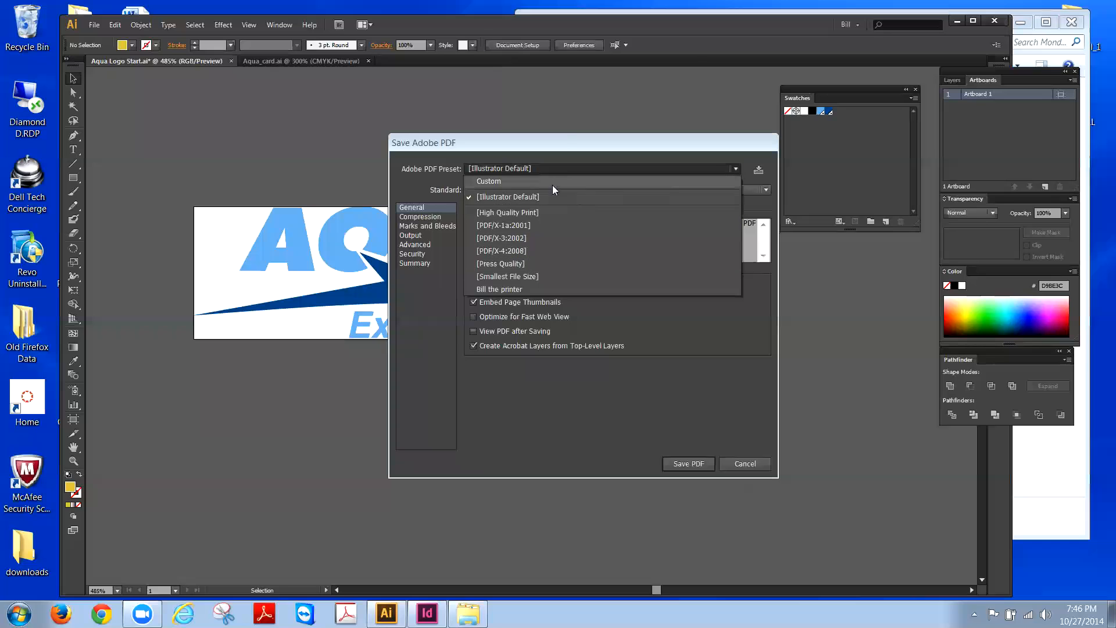
click(565, 140)
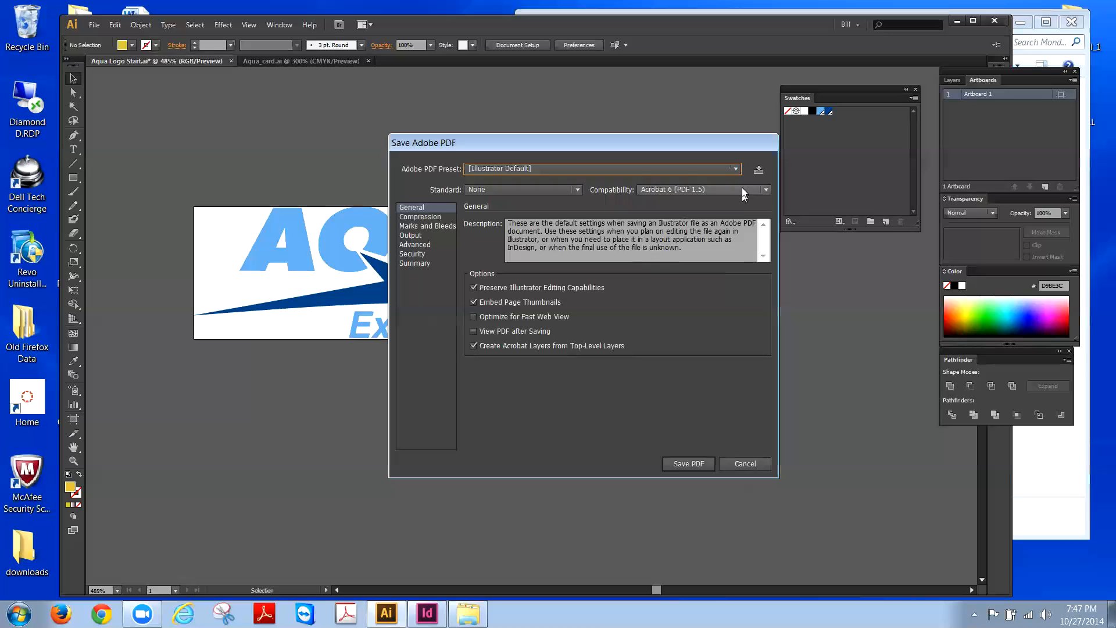
click(735, 170)
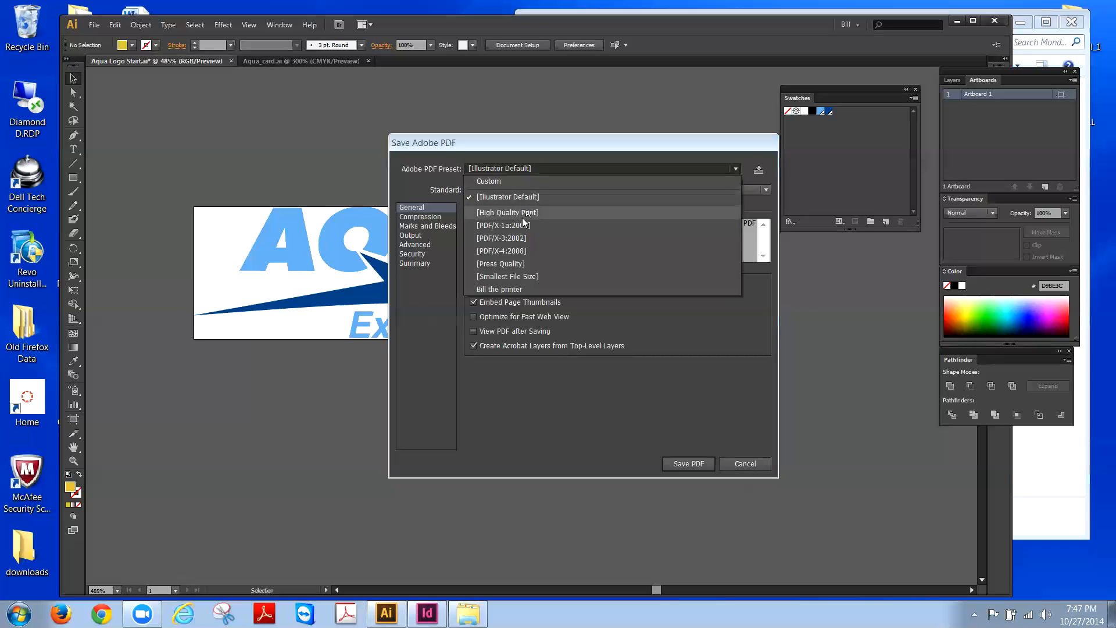
click(520, 277)
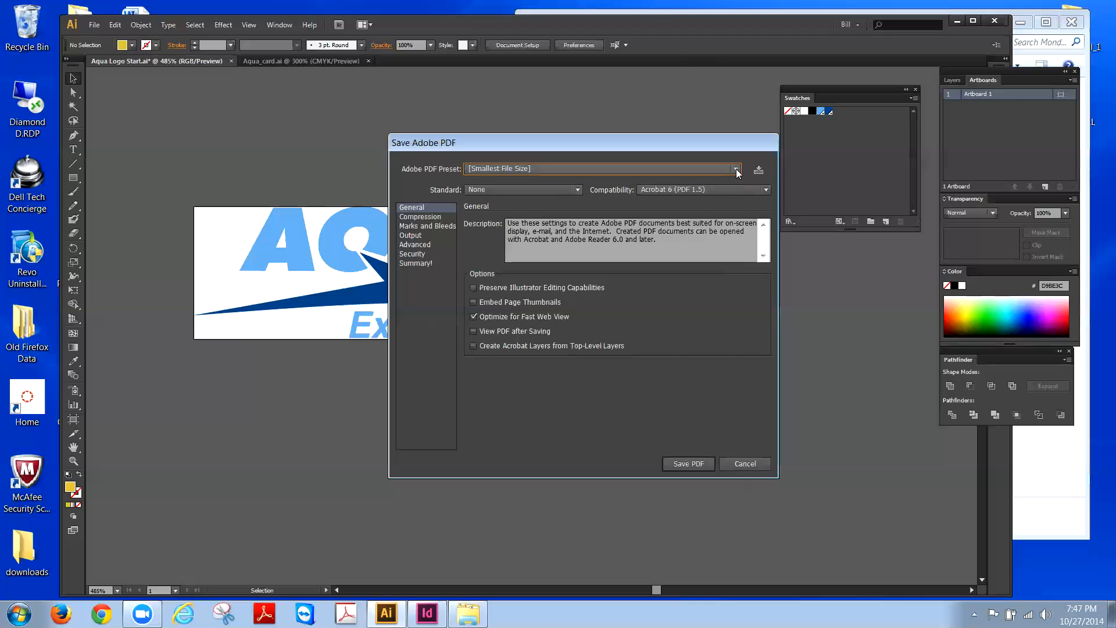
Step: Set the Adobe PDF preset to Press Quality with Preserve Illustrator Editing Capabilities enabled
click(698, 169)
click(503, 274)
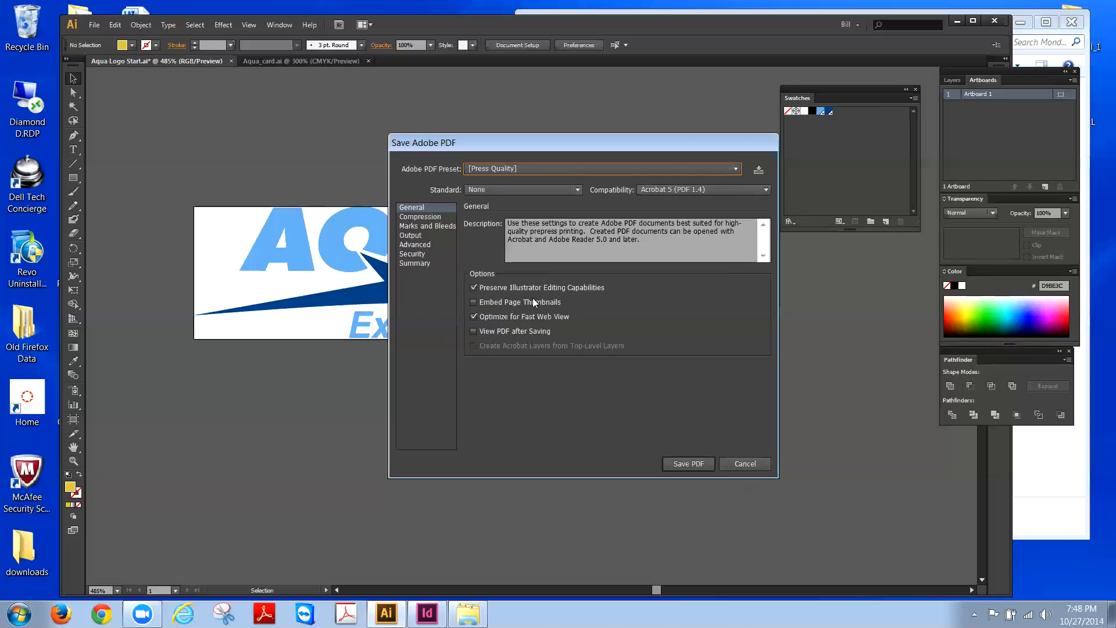
click(473, 287)
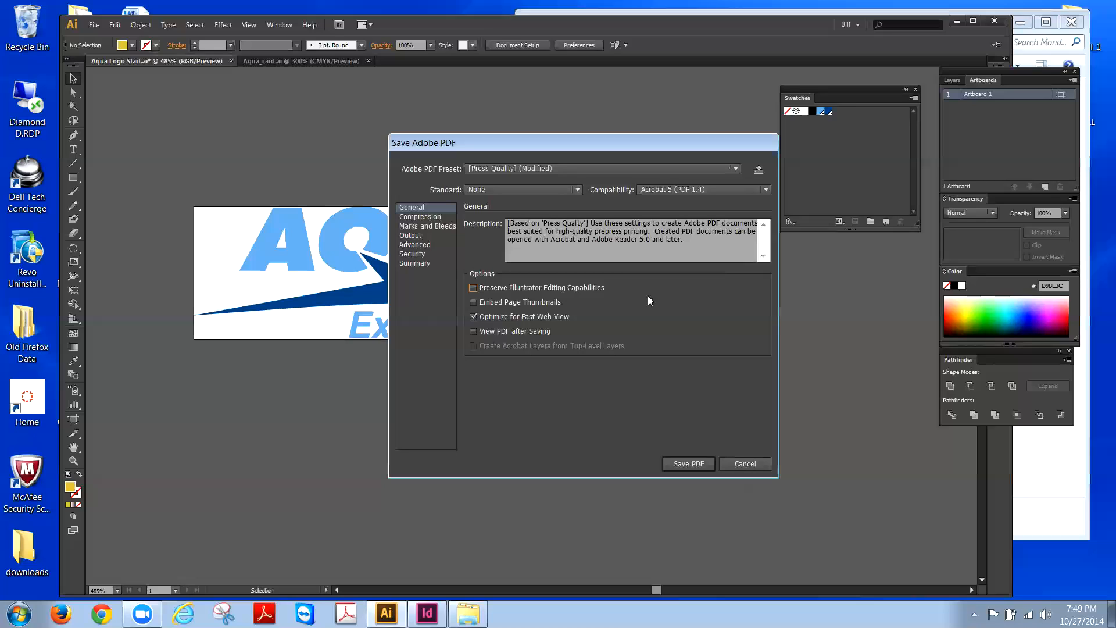
click(473, 289)
click(555, 169)
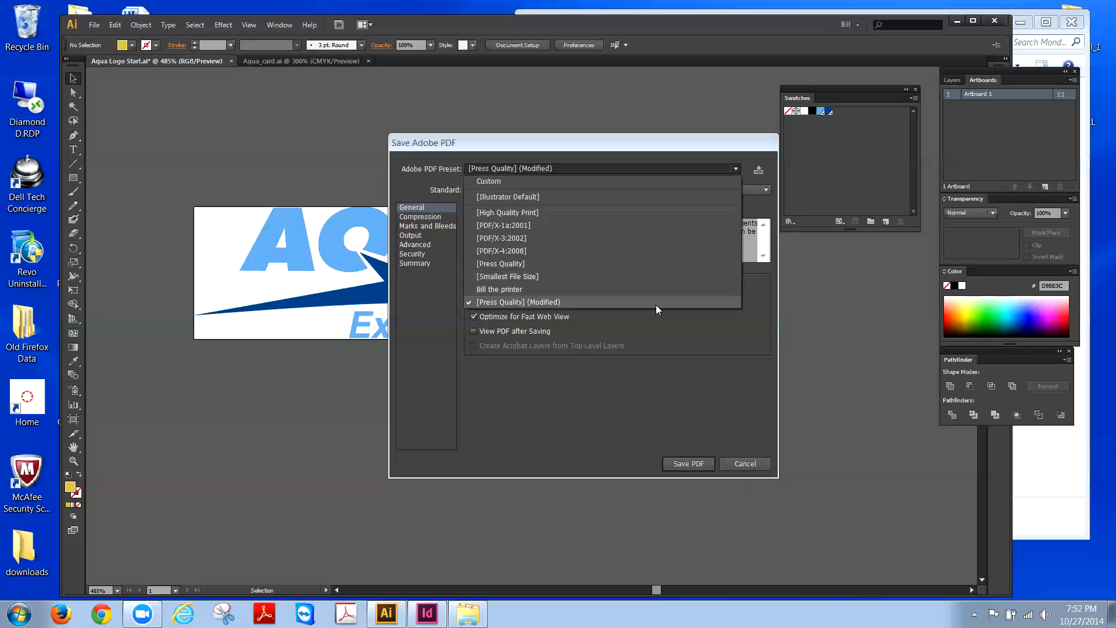
click(1099, 414)
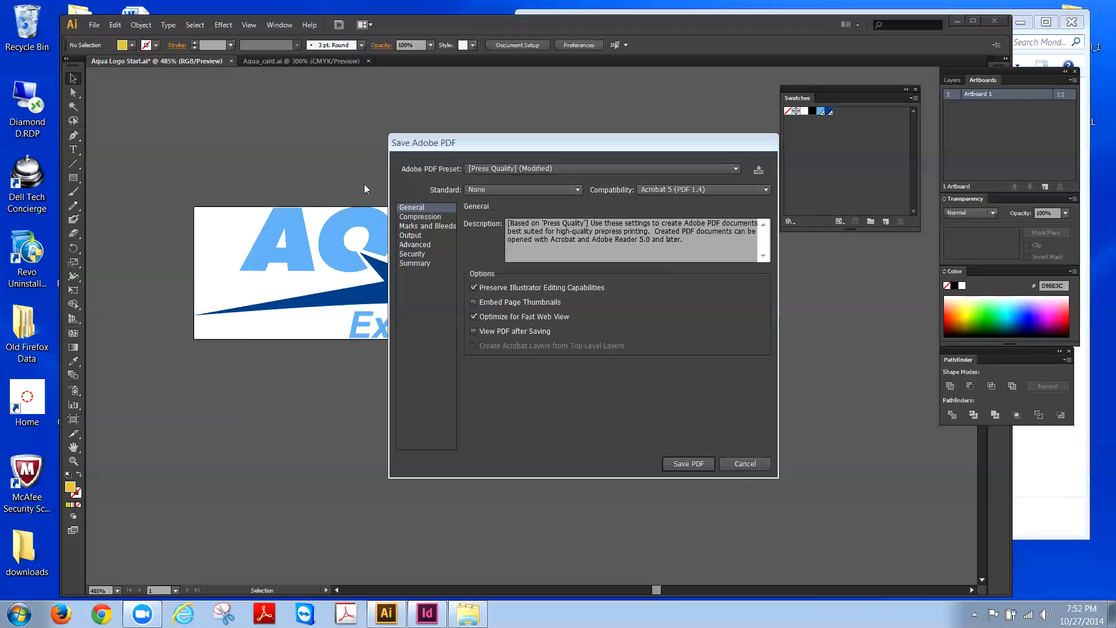
Step: Try the printer's marks options, including Color Bars and Page Information, in the Marks and Bleeds settings and save the PDF
click(429, 227)
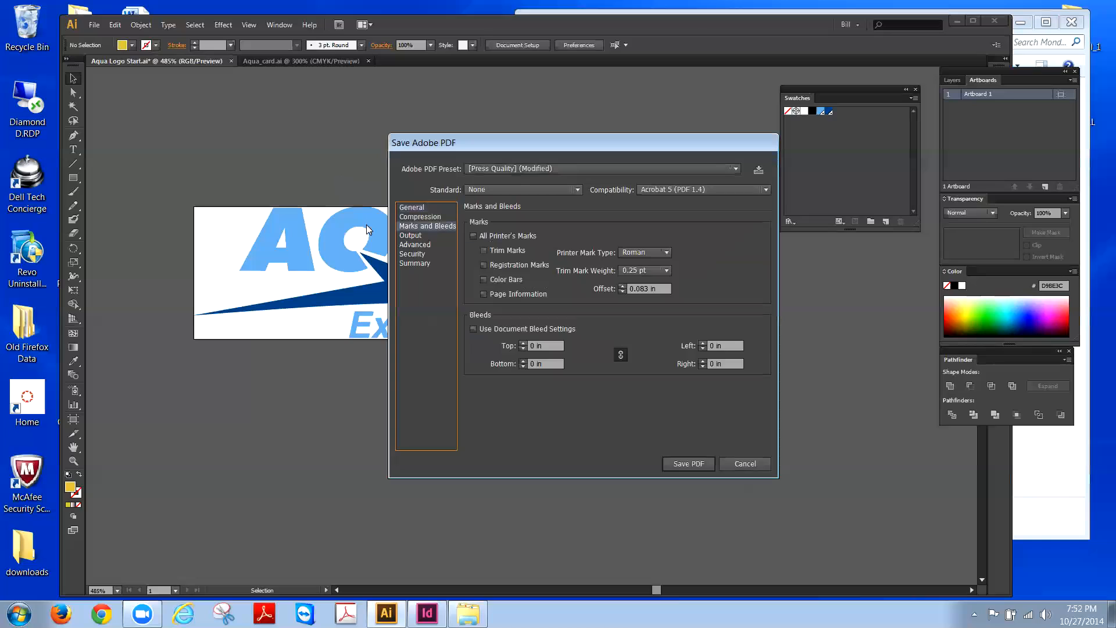
click(473, 236)
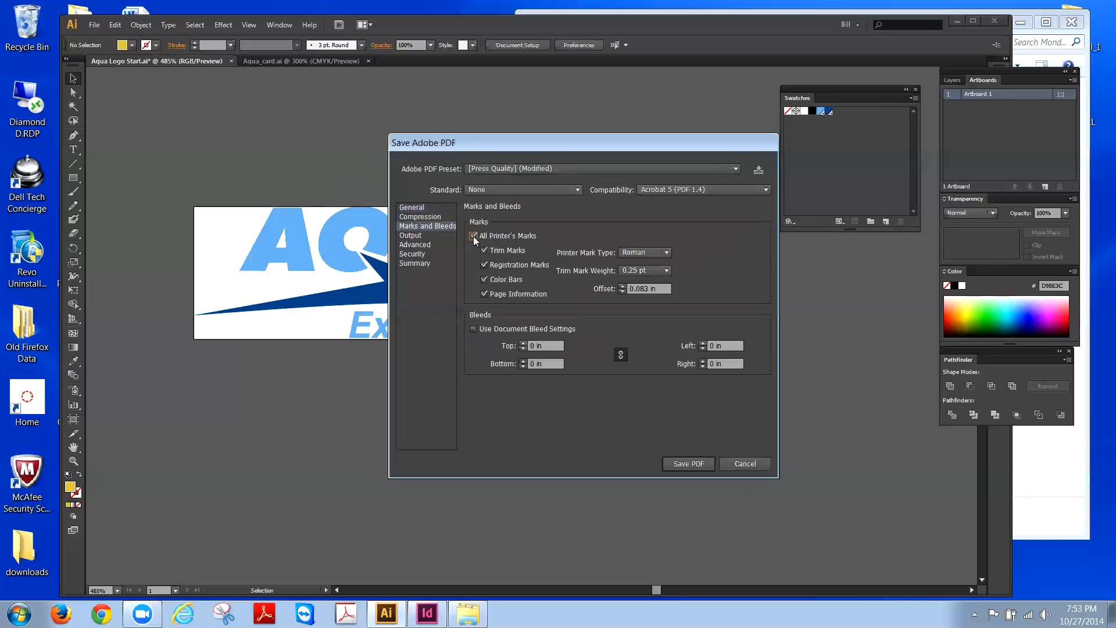
click(484, 280)
click(484, 294)
click(472, 236)
click(707, 465)
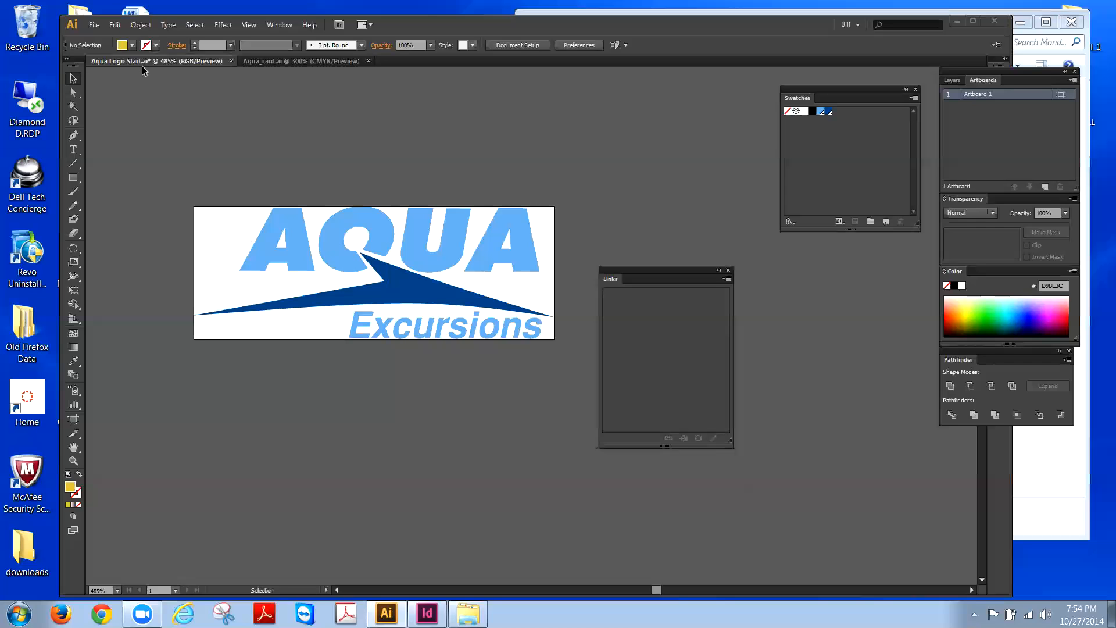
Step: Save the logo as Aqua Logo Pantone.ai in Illustrator CS6 format in the Monday folder on the Desktop
click(95, 27)
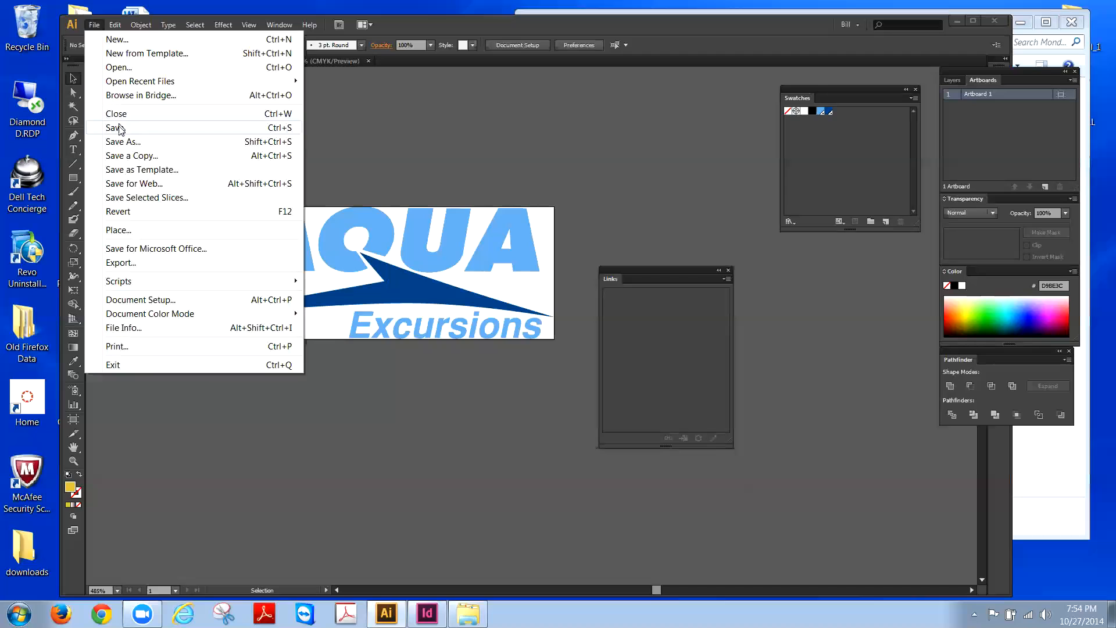
click(122, 142)
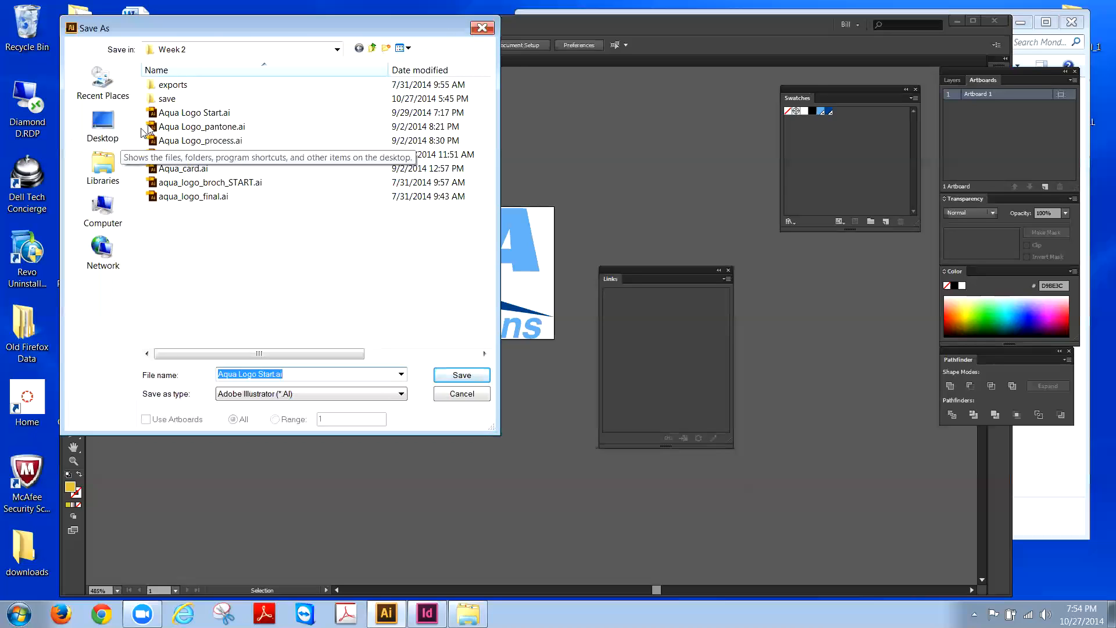
click(112, 117)
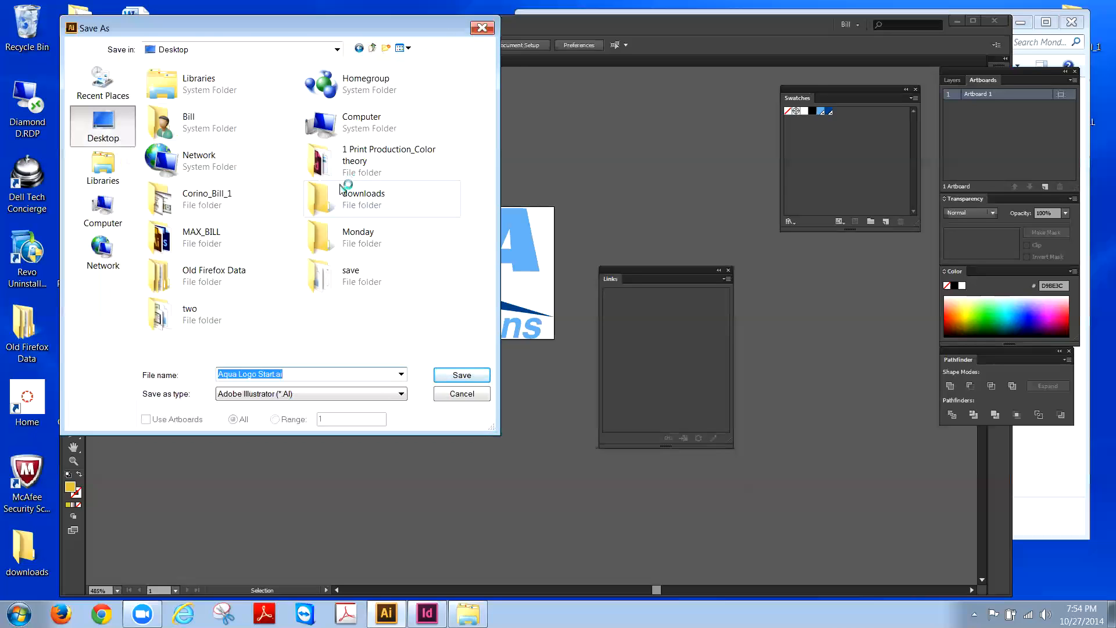
double_click(329, 236)
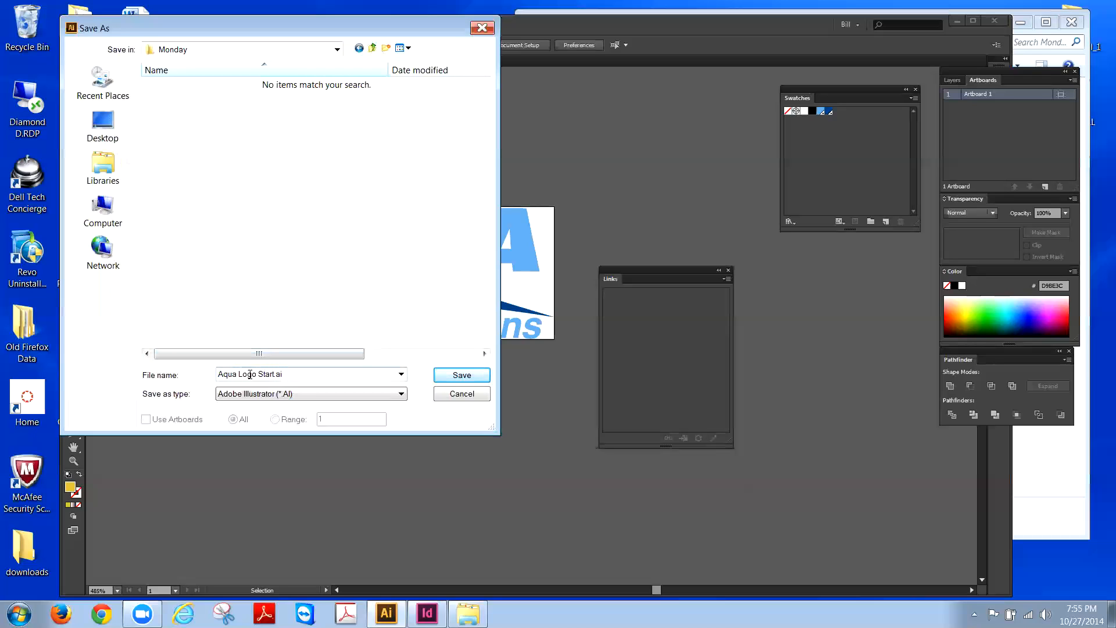
triple_click(275, 374)
drag(274, 374, 258, 374)
text(Pantone)
click(442, 378)
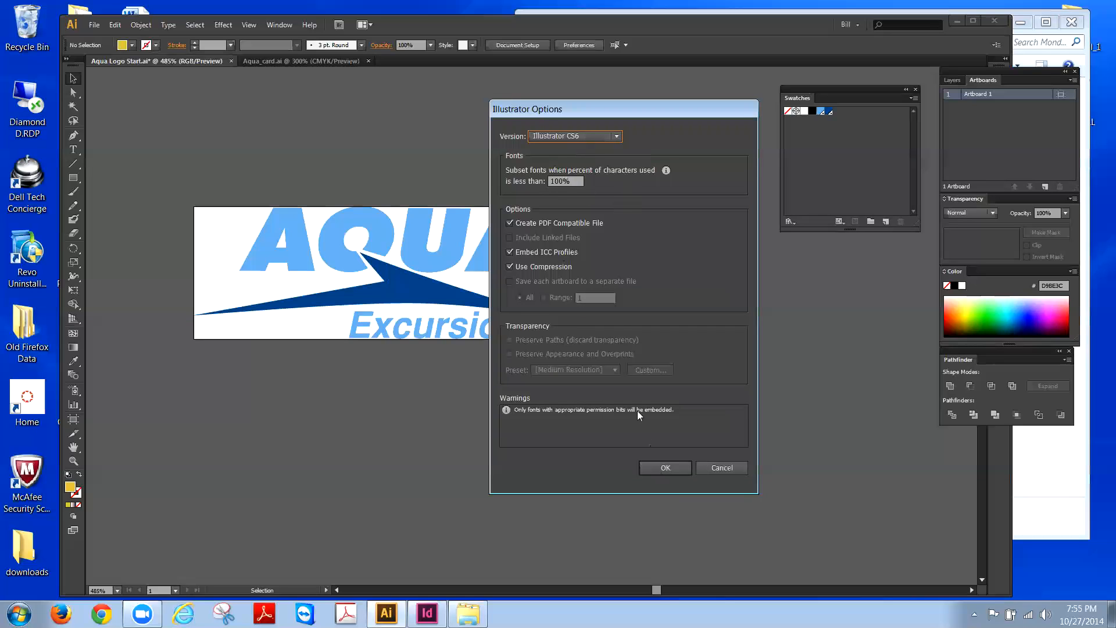
click(657, 464)
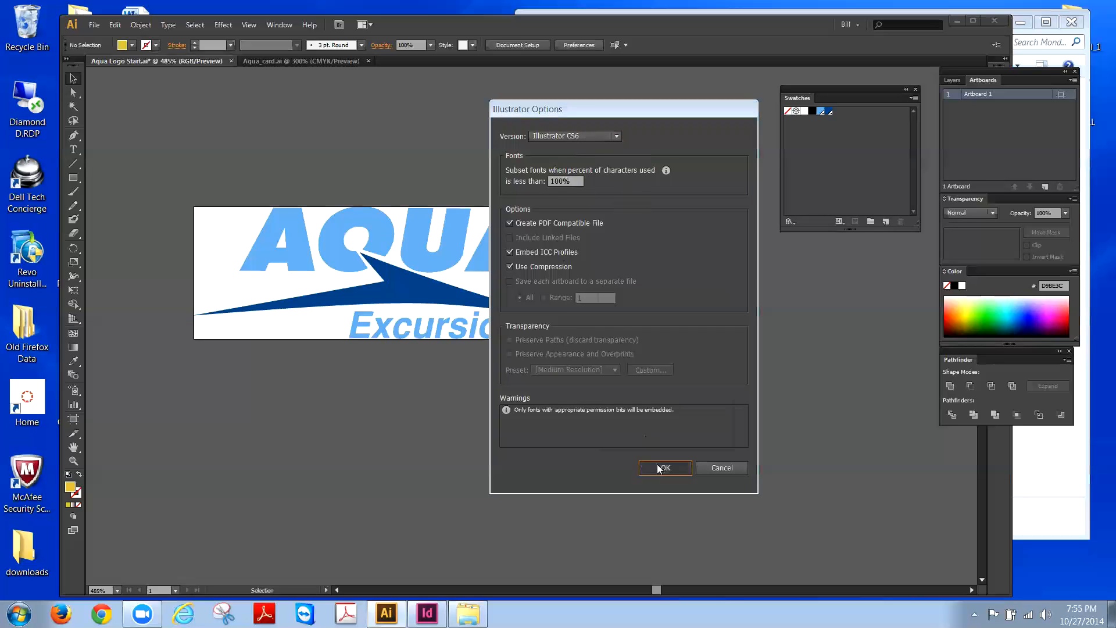
Step: Close the logo document and minimize Illustrator to check the saved logo files in the Monday folder
click(240, 61)
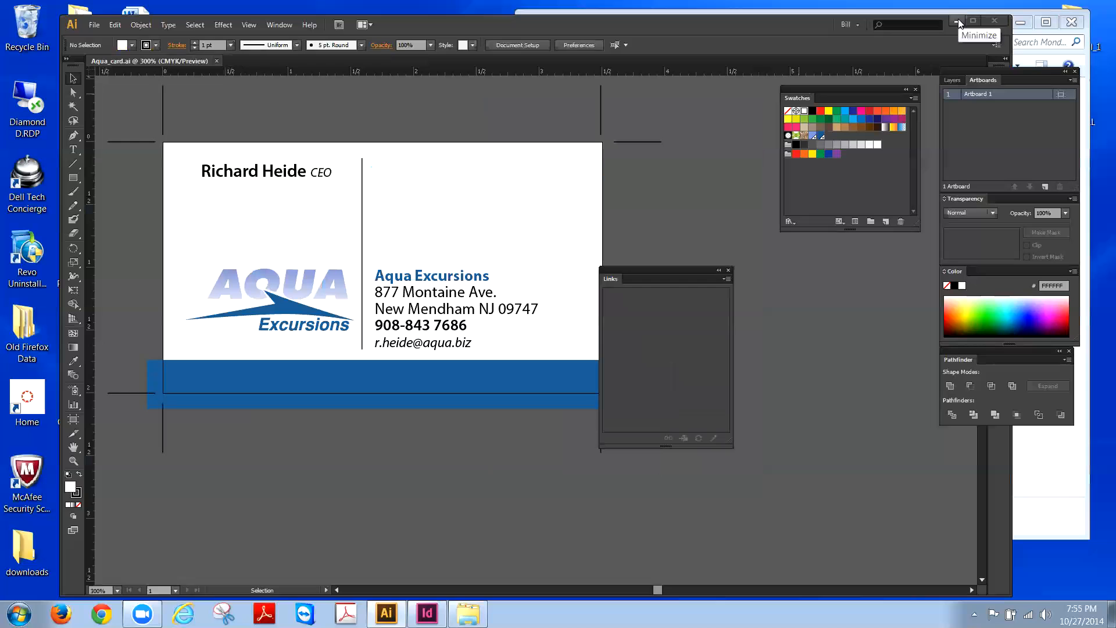
click(958, 21)
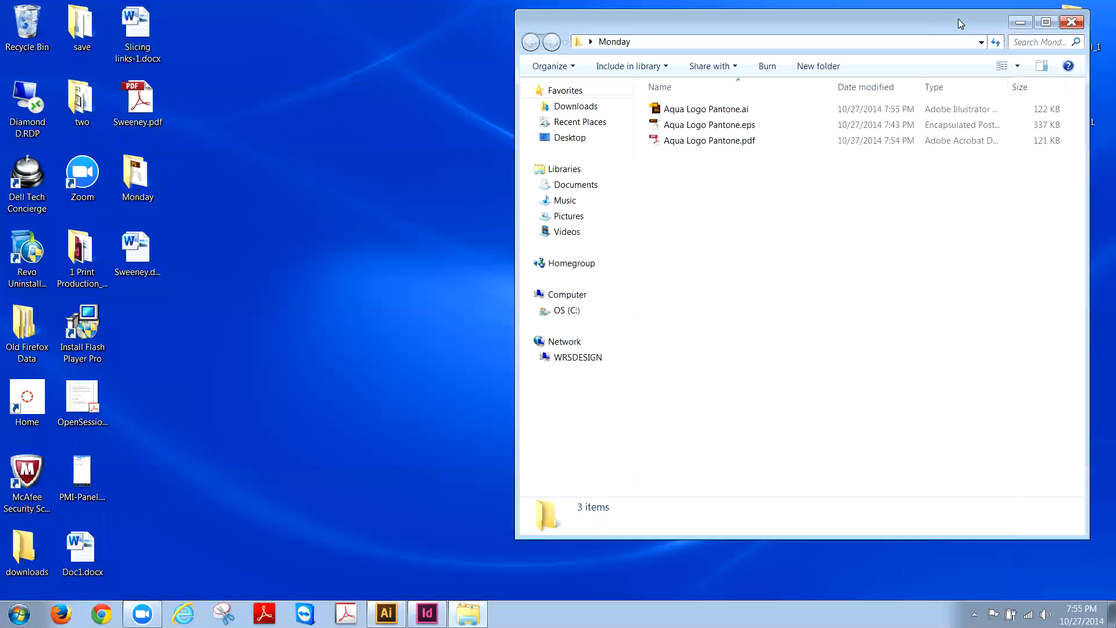
drag(939, 23, 773, 45)
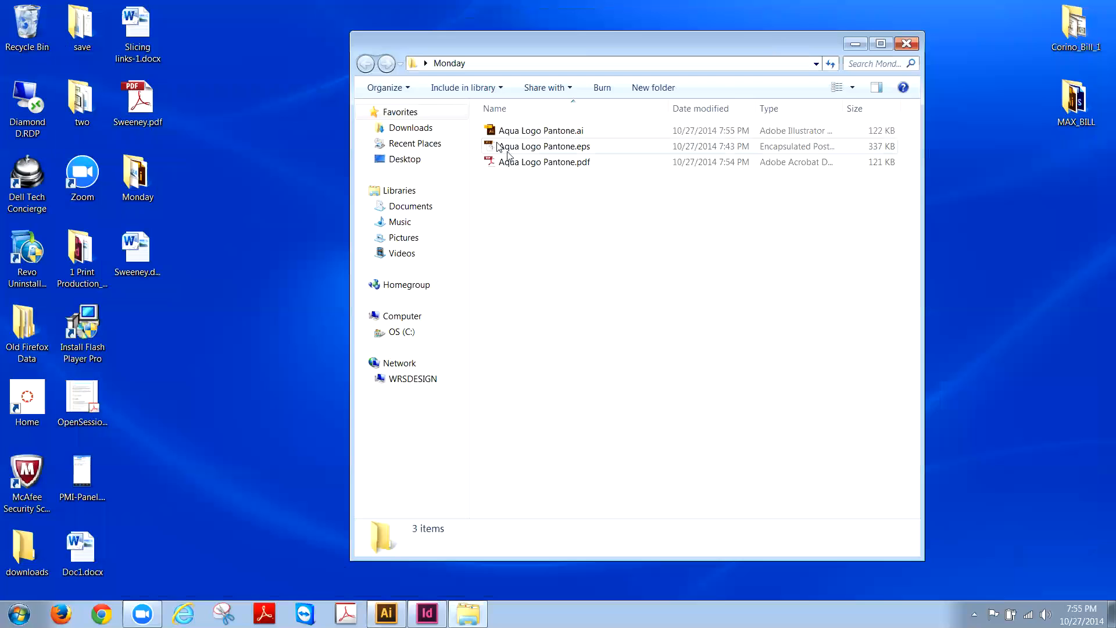
mouse_move(580, 136)
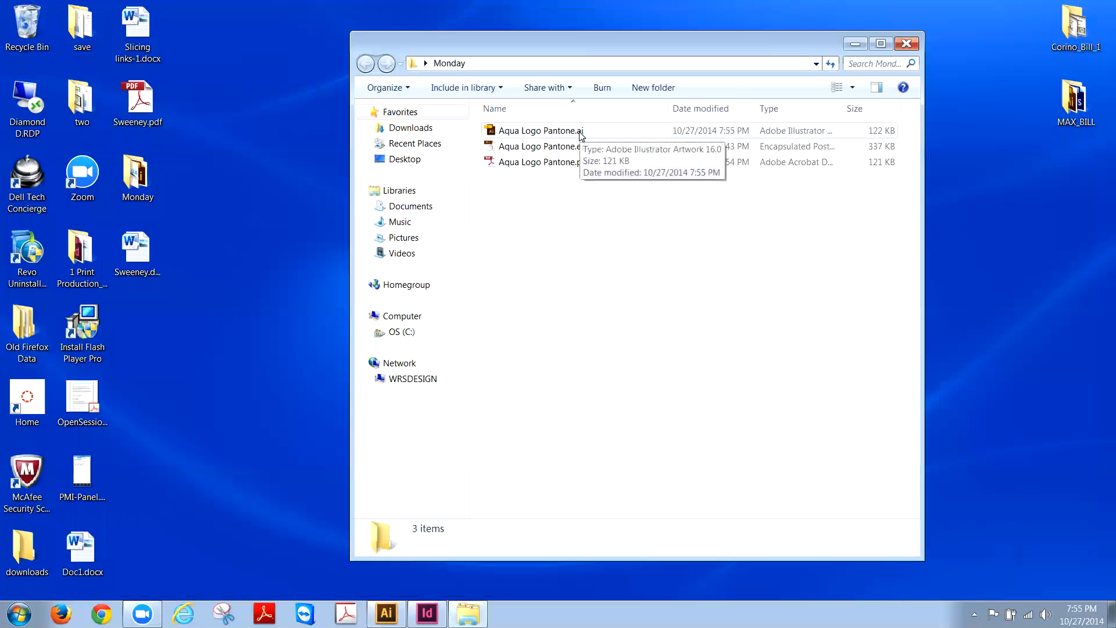
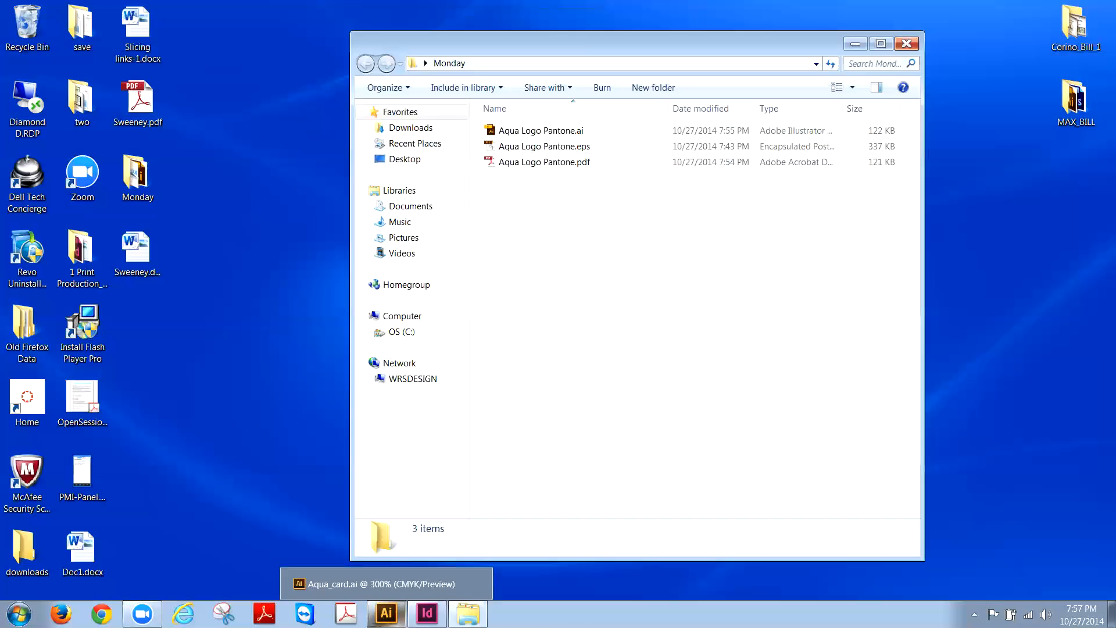
Step: Return to Illustrator and open Aqua Logo Pantone.ai from the Monday folder
click(387, 613)
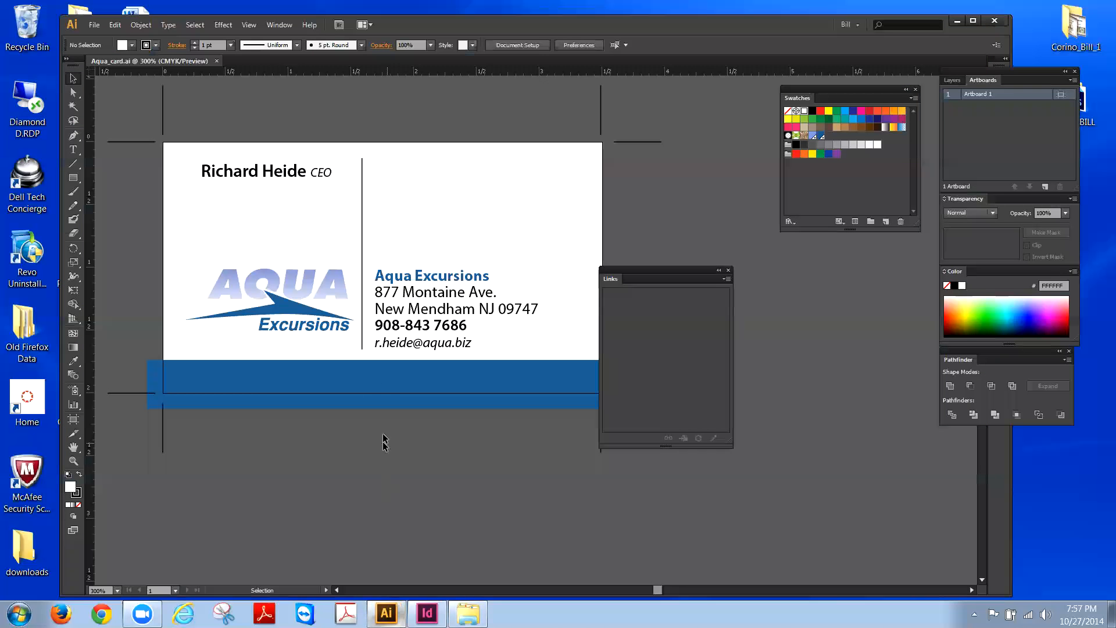
click(94, 25)
click(108, 68)
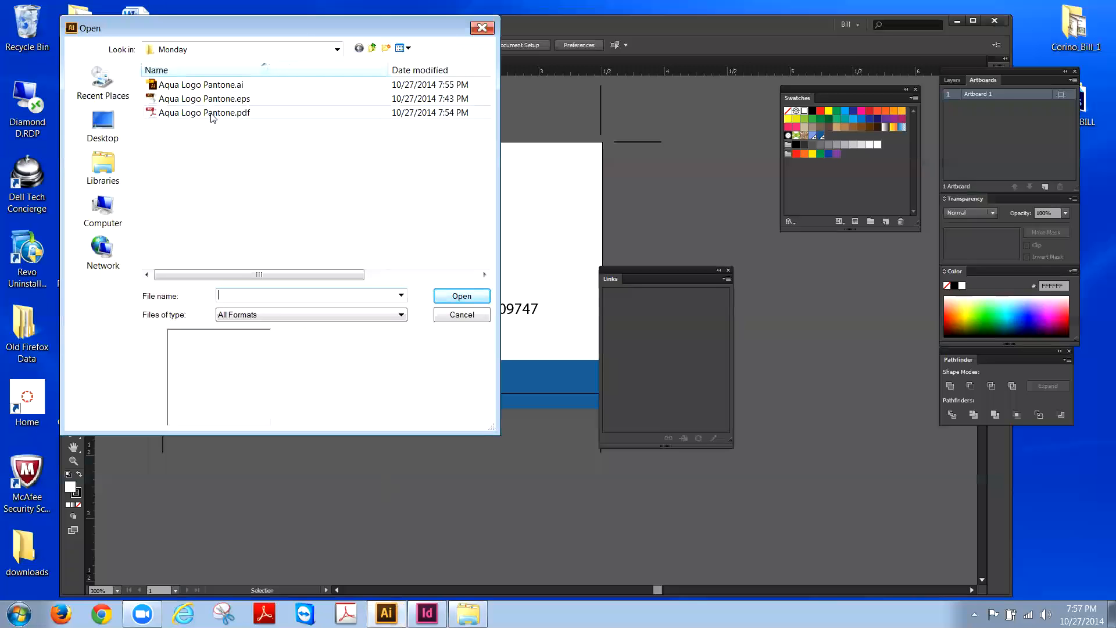
click(208, 86)
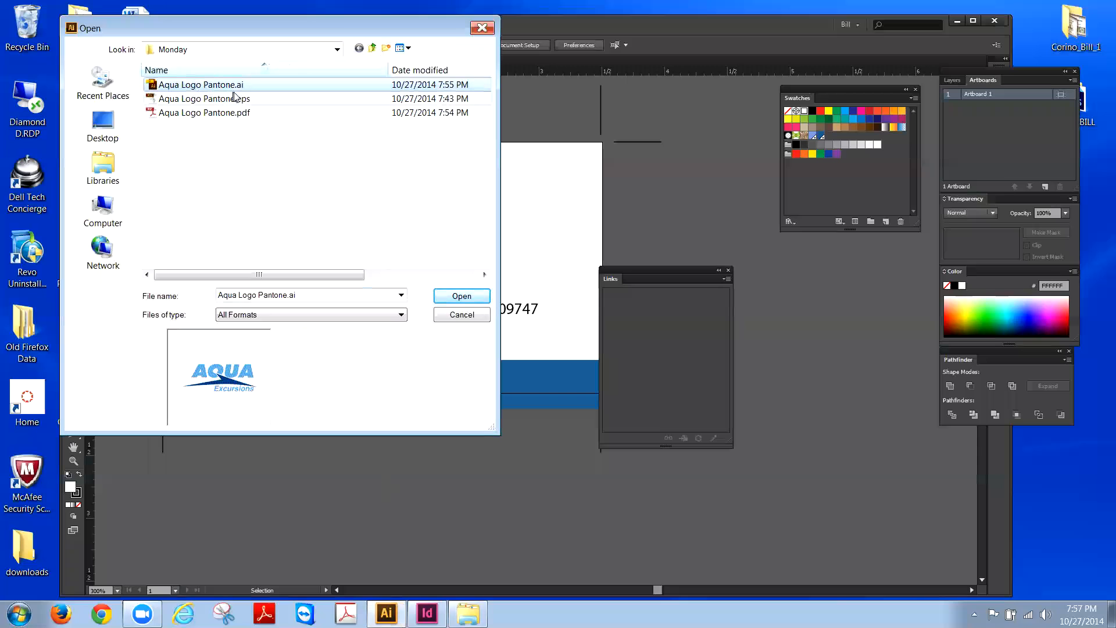
click(462, 296)
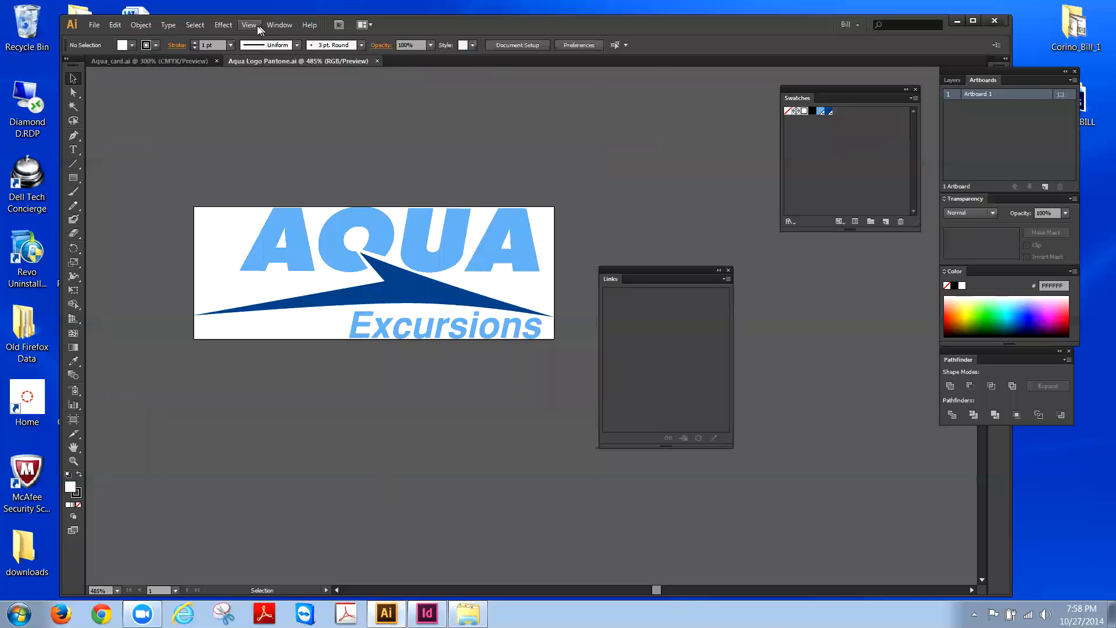
Step: Scale the entire logo uniformly to 200% and move the Links panel clear of the enlarged artwork
key(ctrl+a)
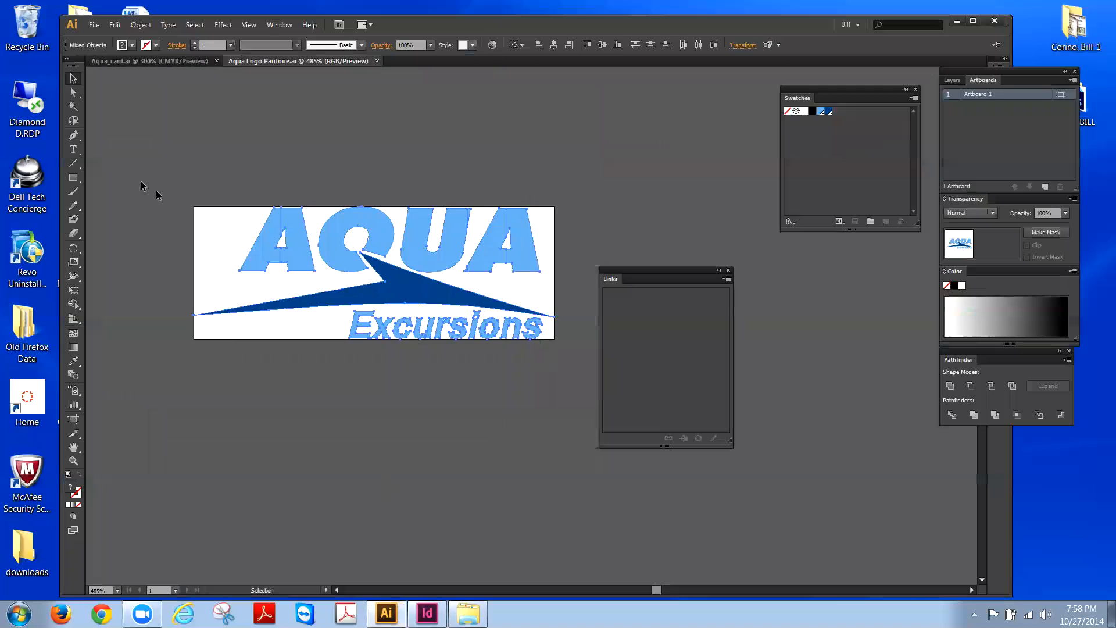
double_click(74, 263)
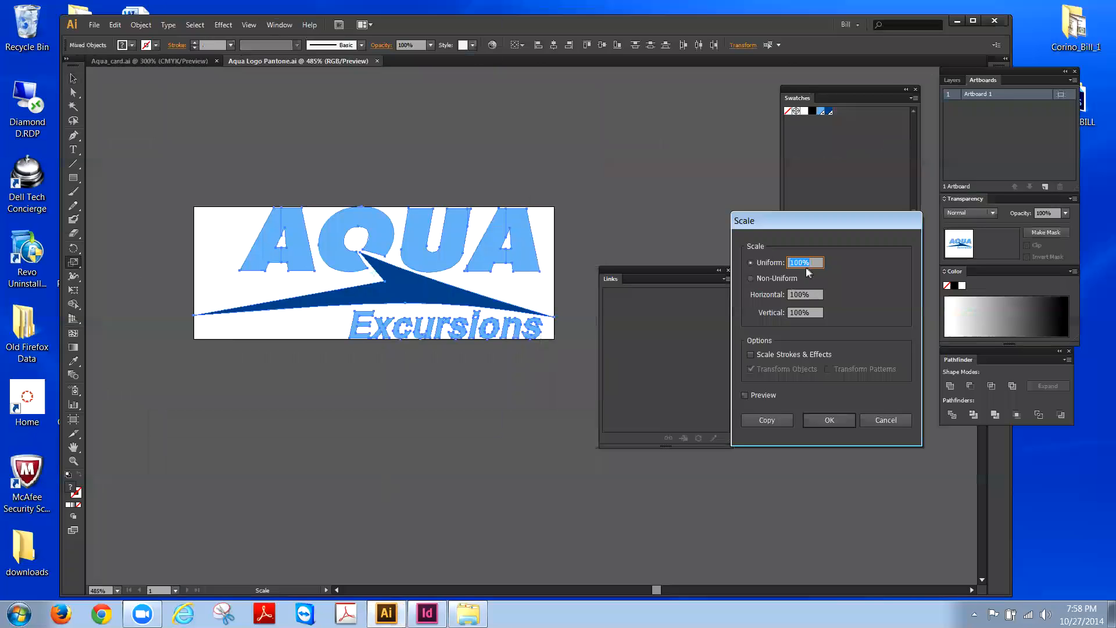
text(200%)
click(840, 421)
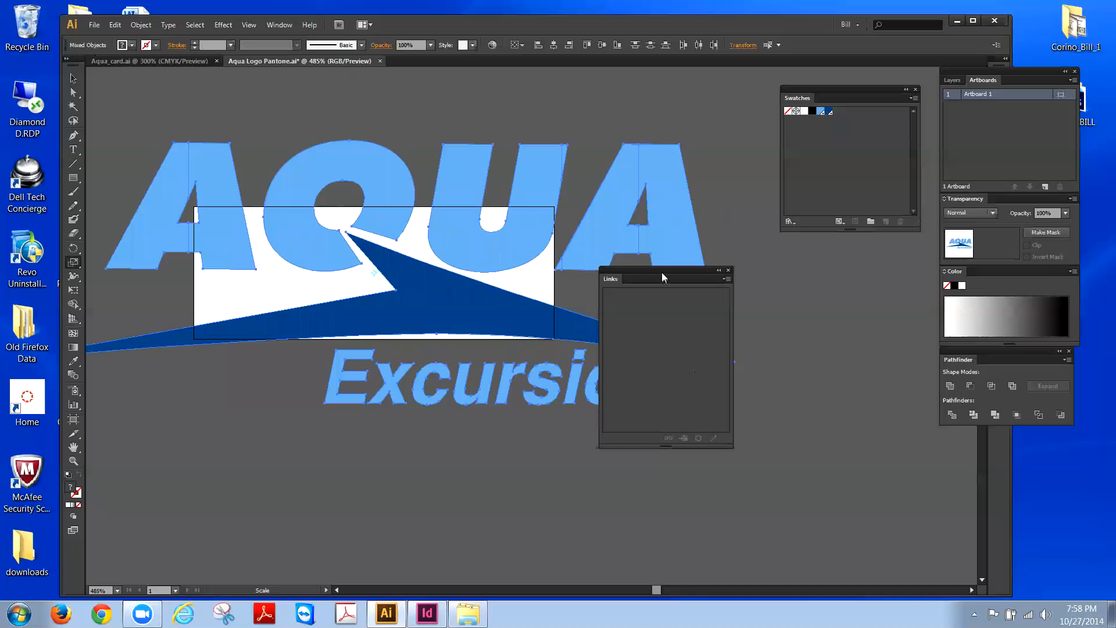
drag(662, 273, 845, 327)
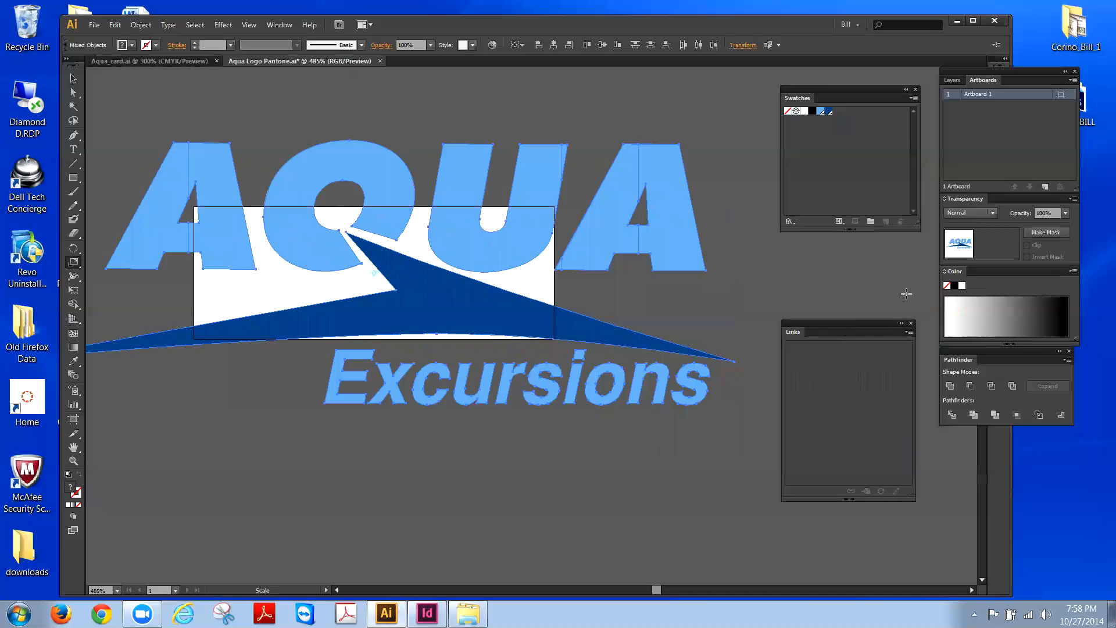
Step: Fit Artboard 1 to the selected logo artwork using the Fit to Selected Art preset
click(1073, 80)
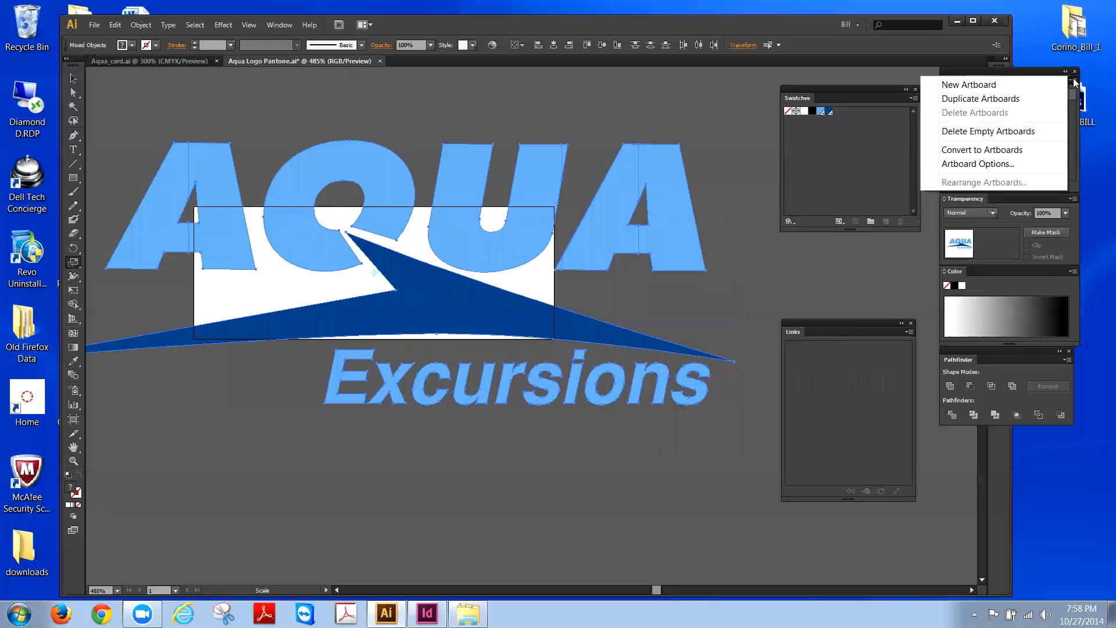
click(1005, 166)
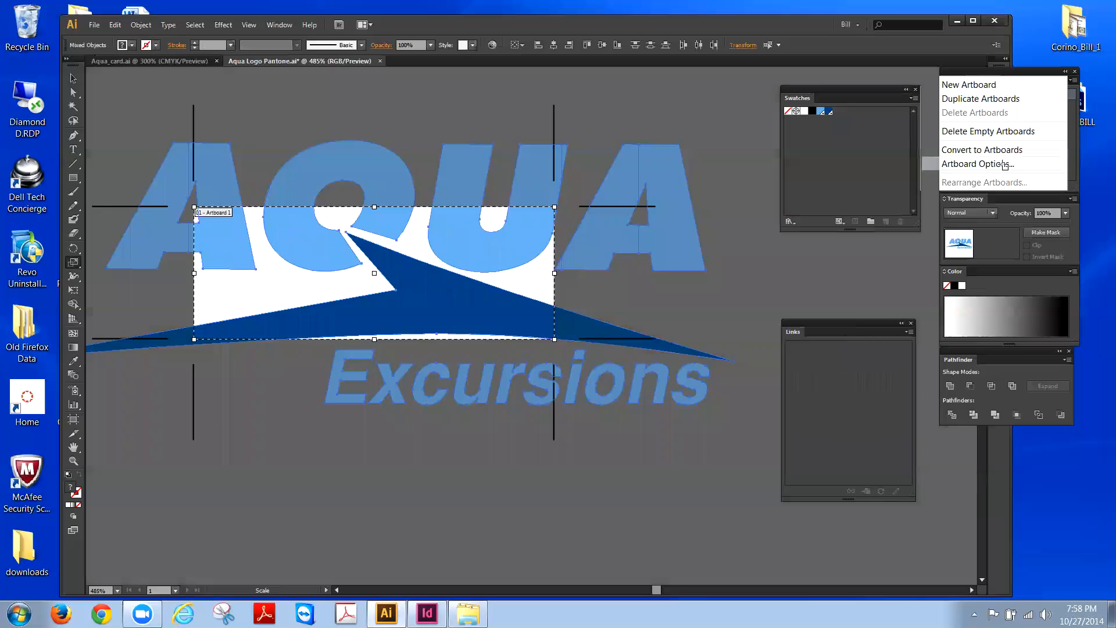
click(730, 187)
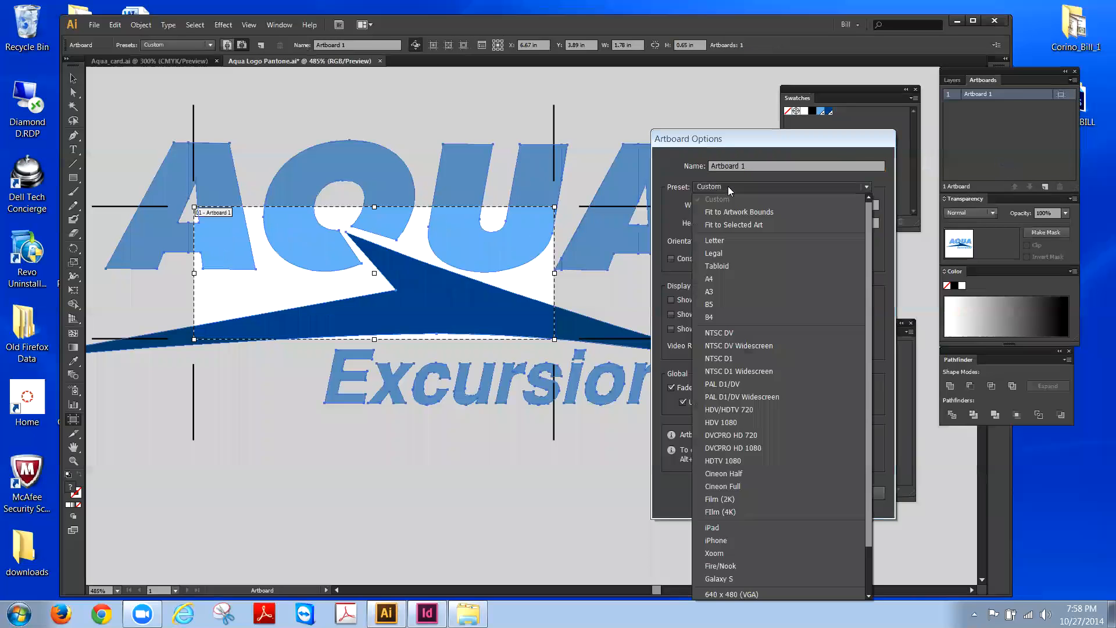
click(746, 224)
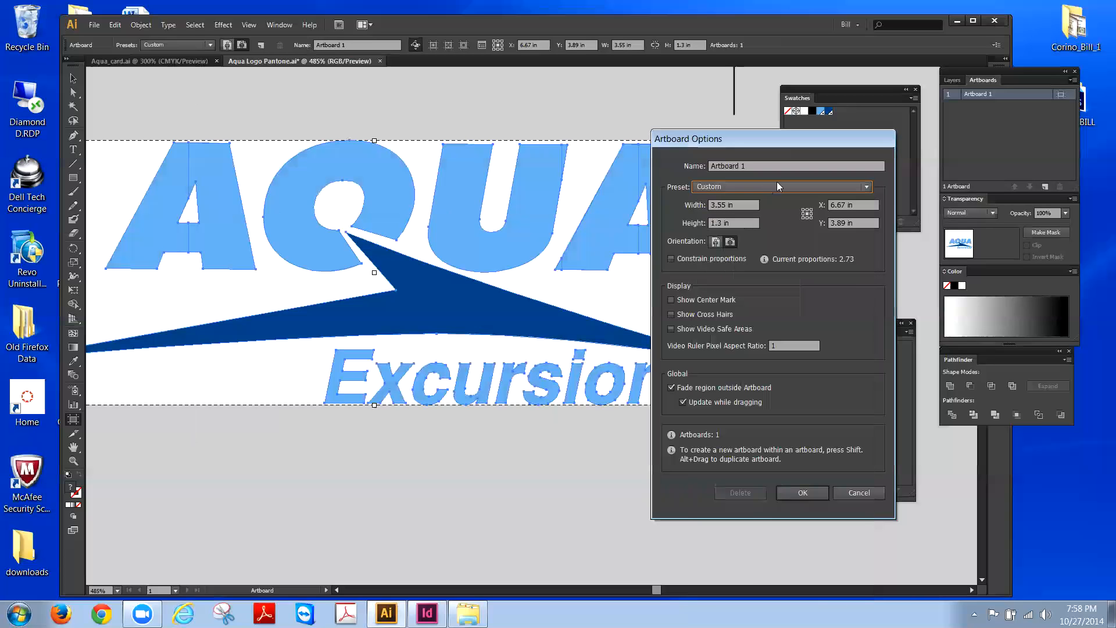
click(795, 499)
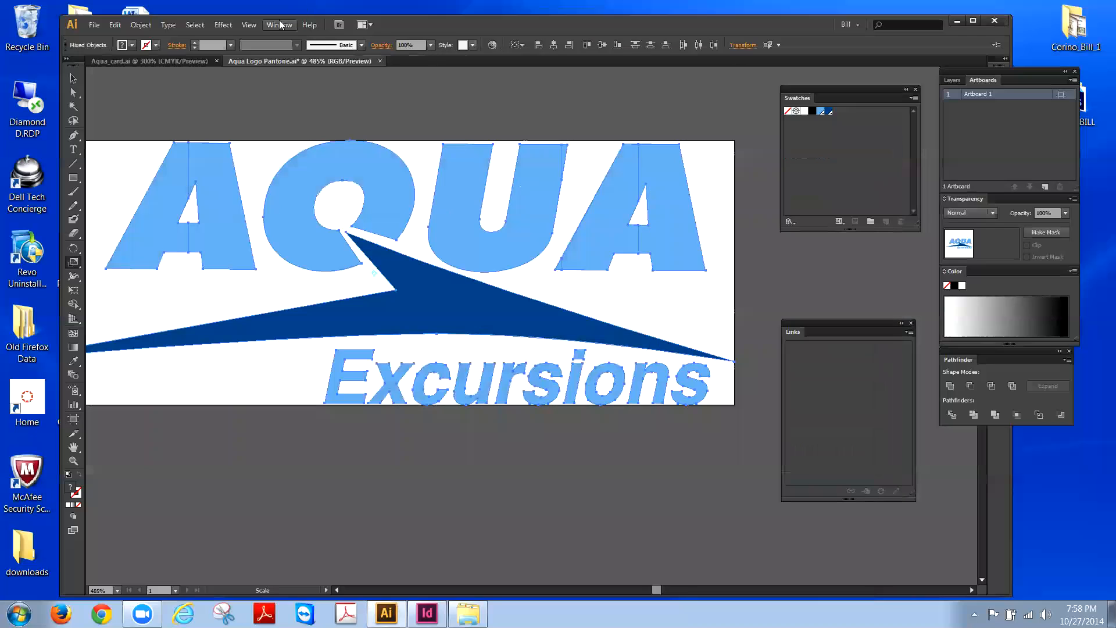
click(249, 24)
click(271, 133)
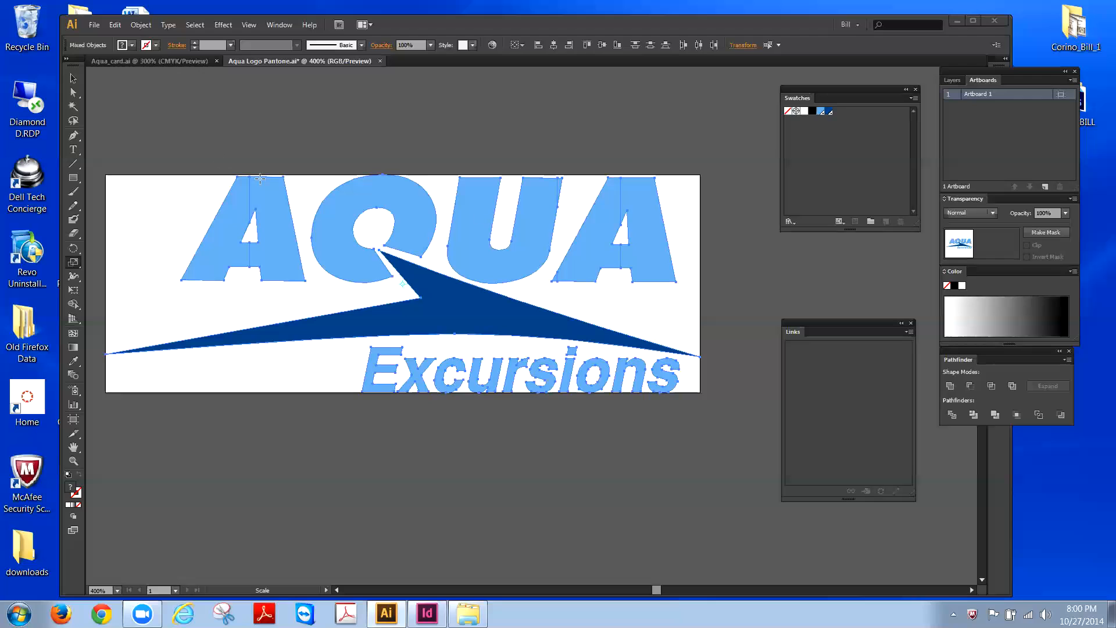
Step: Close Aqua Logo Pantone.ai without saving its changes
click(381, 61)
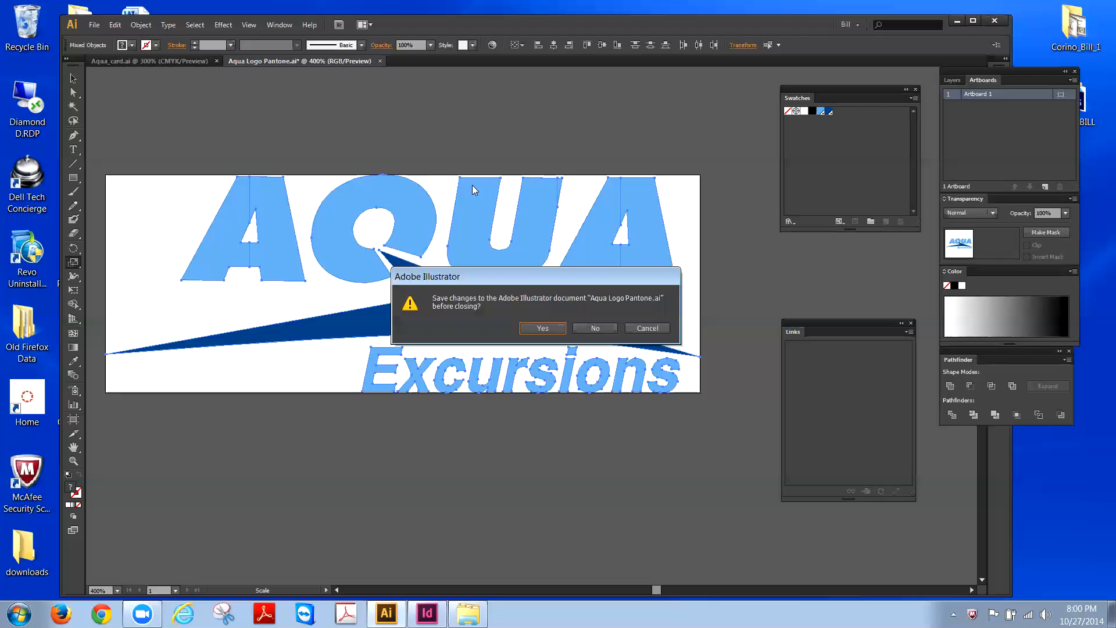
click(541, 328)
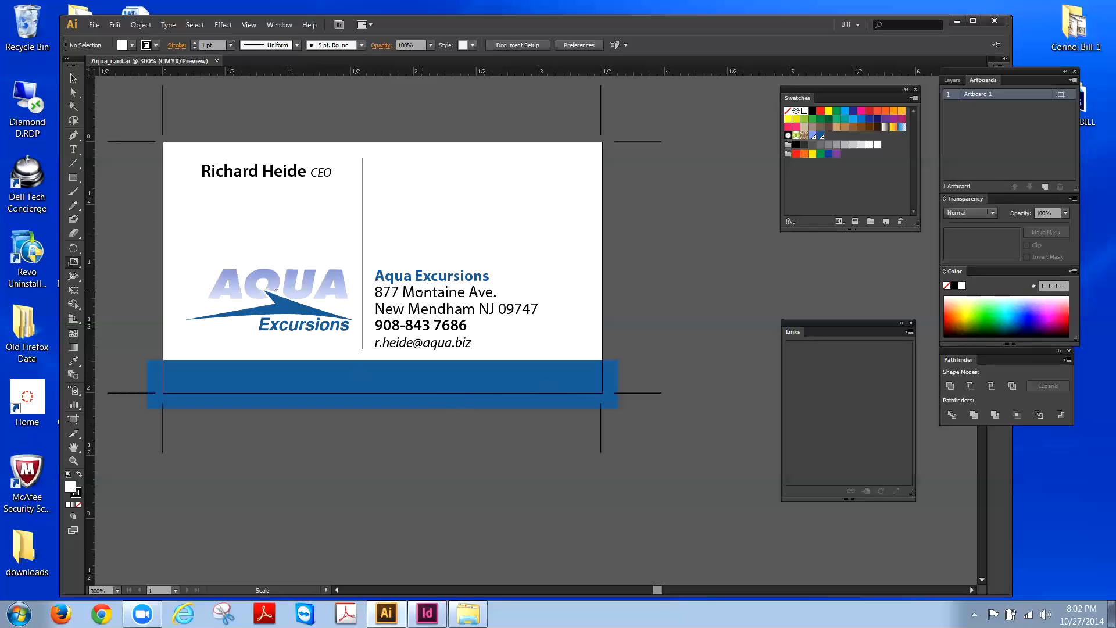
Step: Place Aqua Logo Pantone.ai in the business card as a linked file cropped to Art, and move it above the company contact details
click(72, 80)
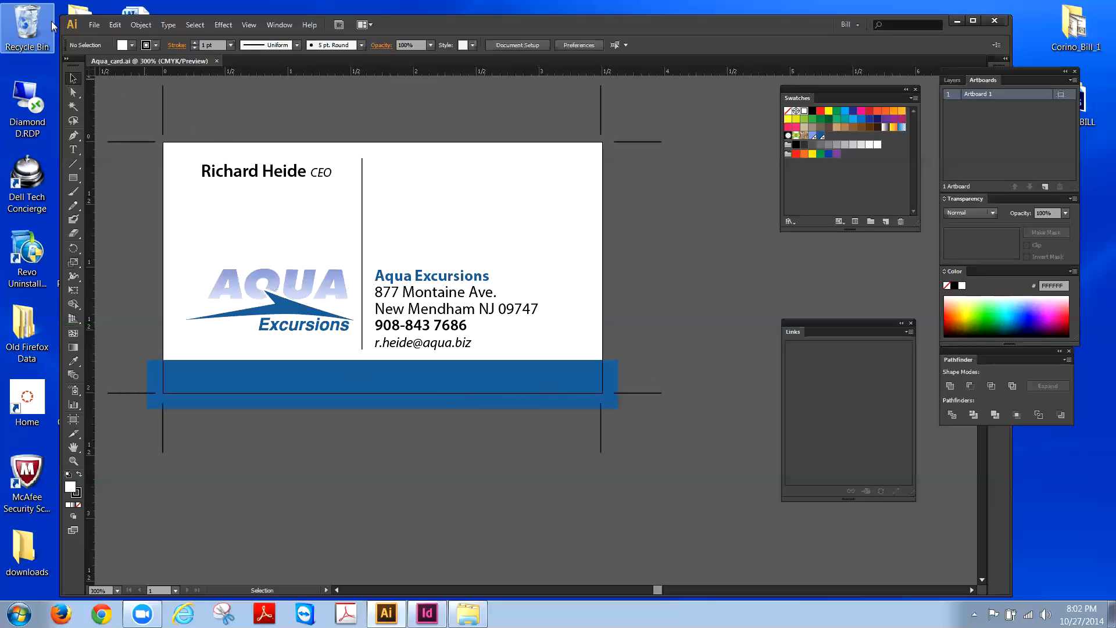
click(97, 25)
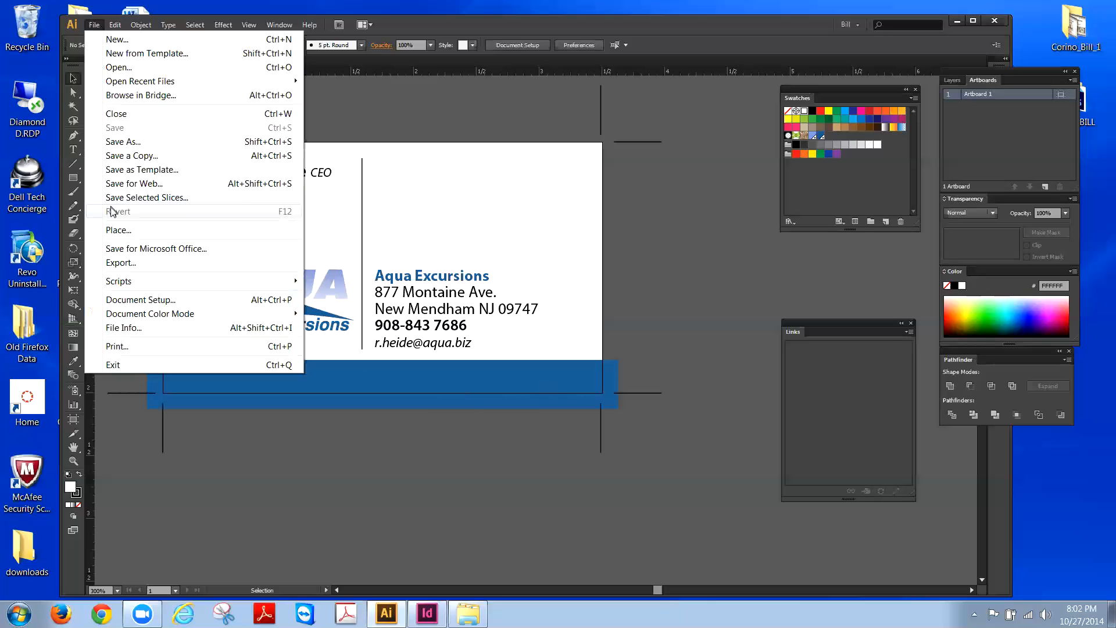
click(114, 230)
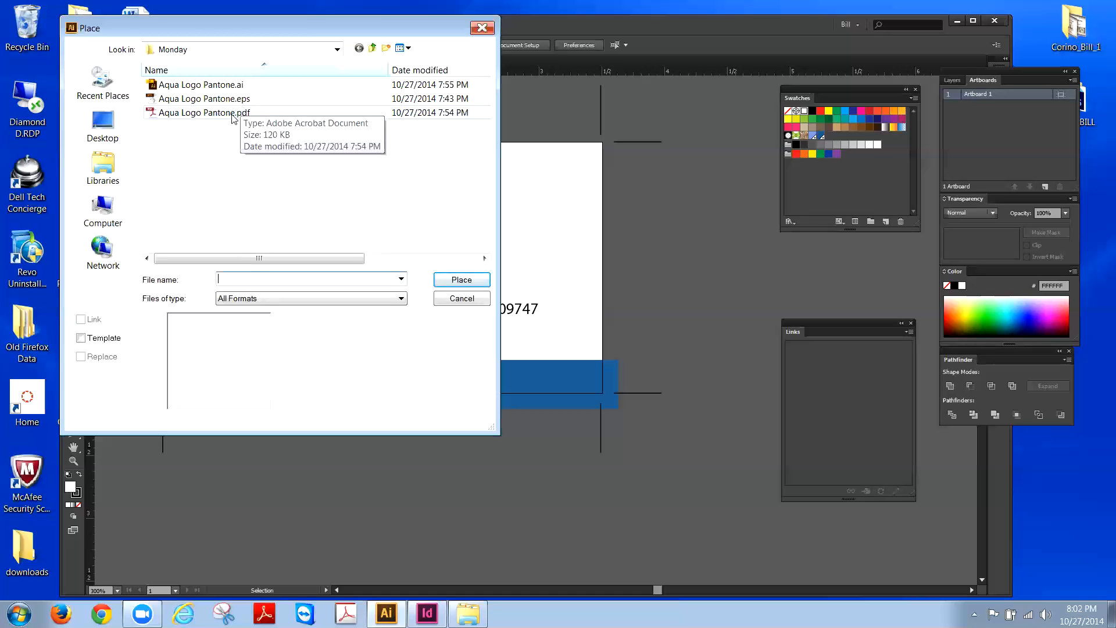
click(212, 88)
key(alt+l)
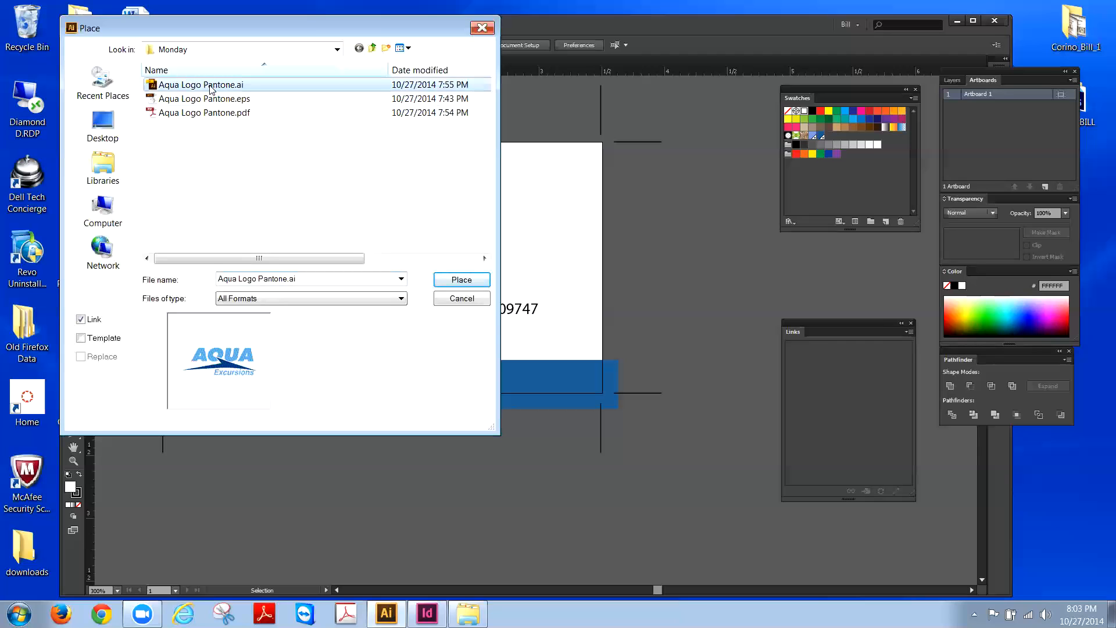
click(466, 280)
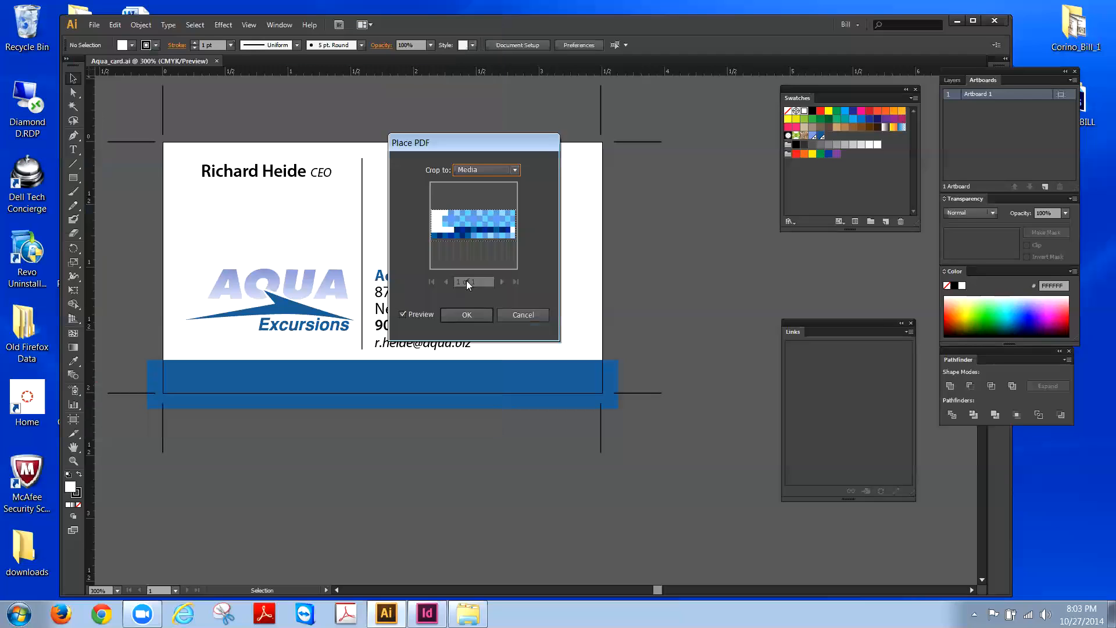
click(473, 169)
click(473, 199)
click(474, 314)
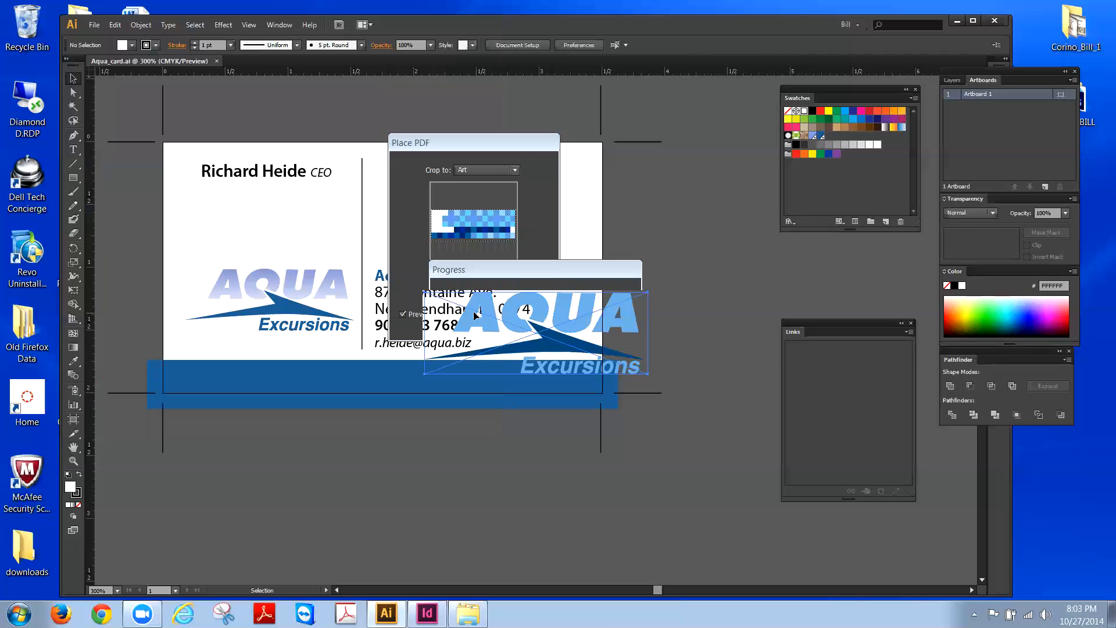
drag(523, 328, 524, 222)
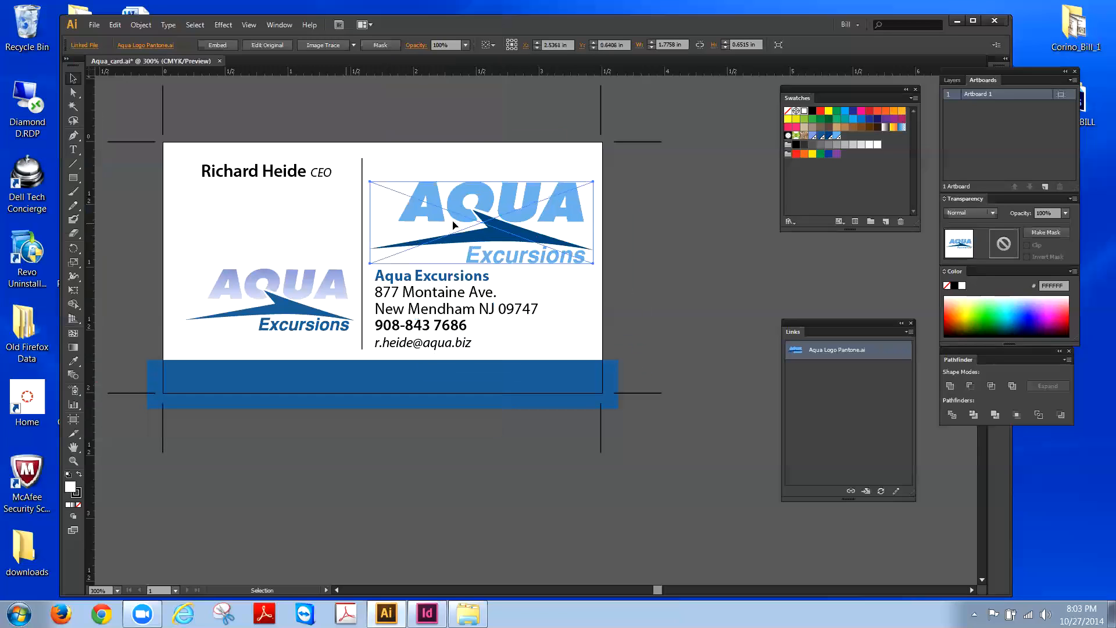
Step: In isolation mode, shrink the placed logo to about 1.46 by 0.54 in and move it over the card's existing logo
double_click(480, 211)
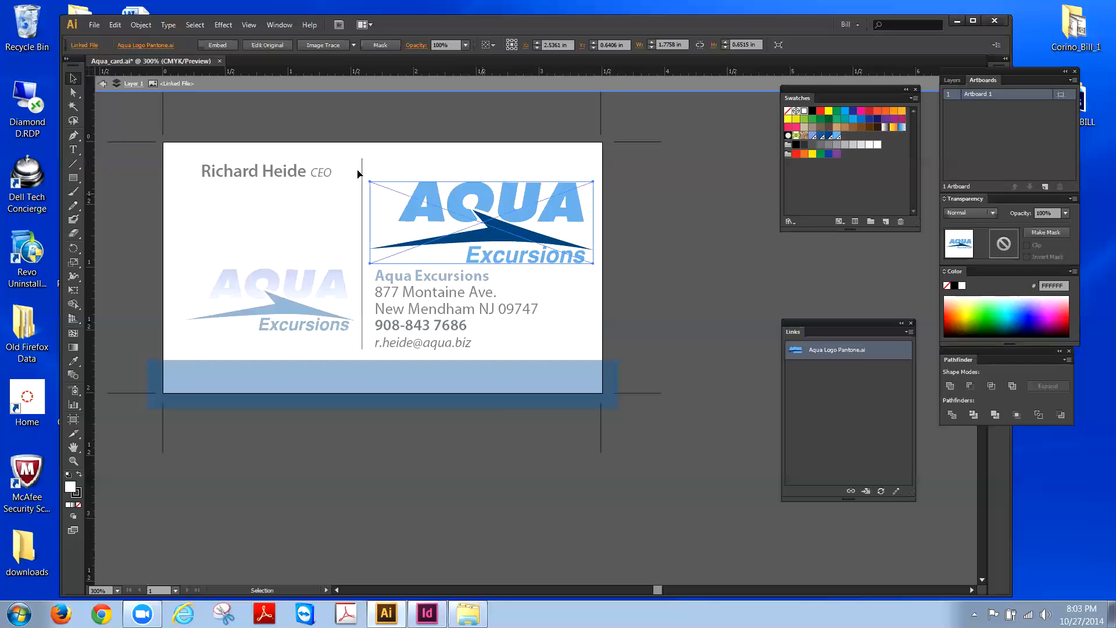
click(135, 85)
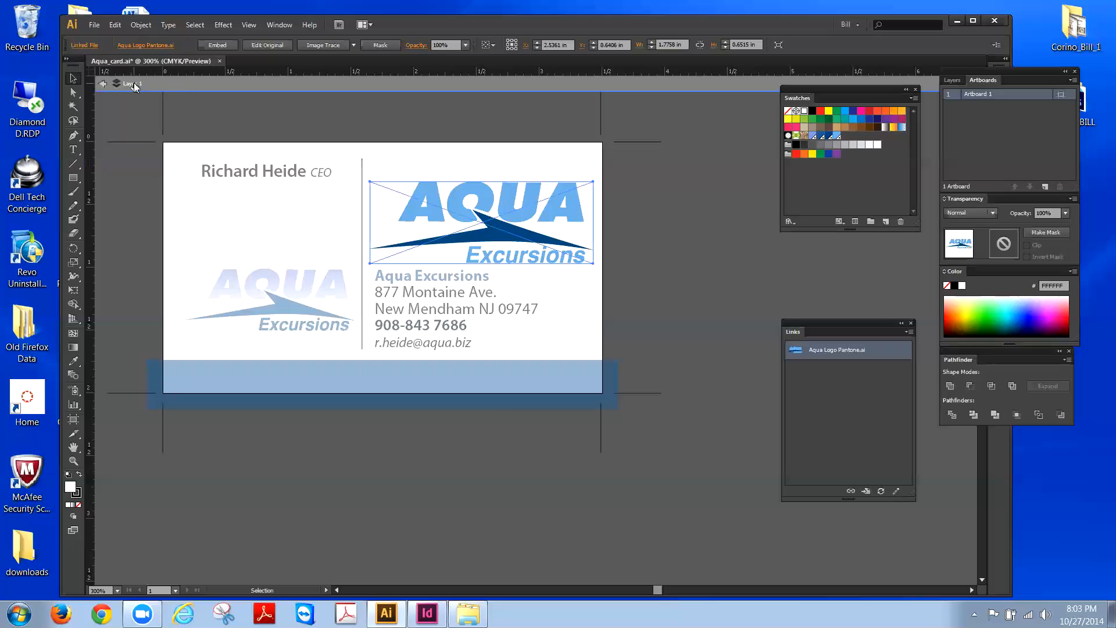
double_click(516, 224)
click(73, 290)
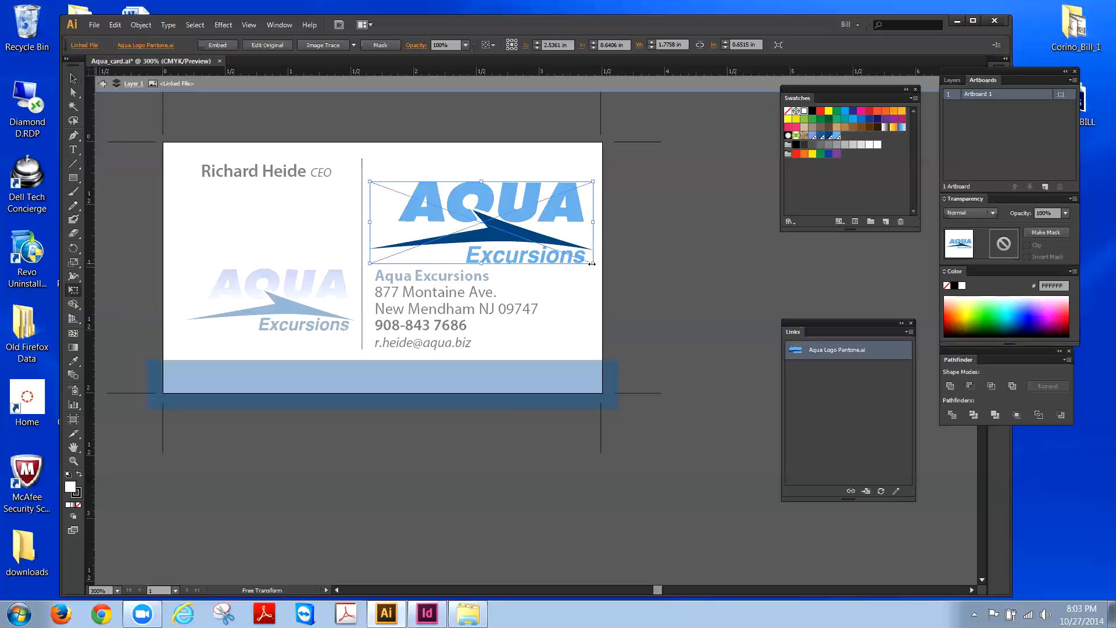
drag(591, 264, 554, 250)
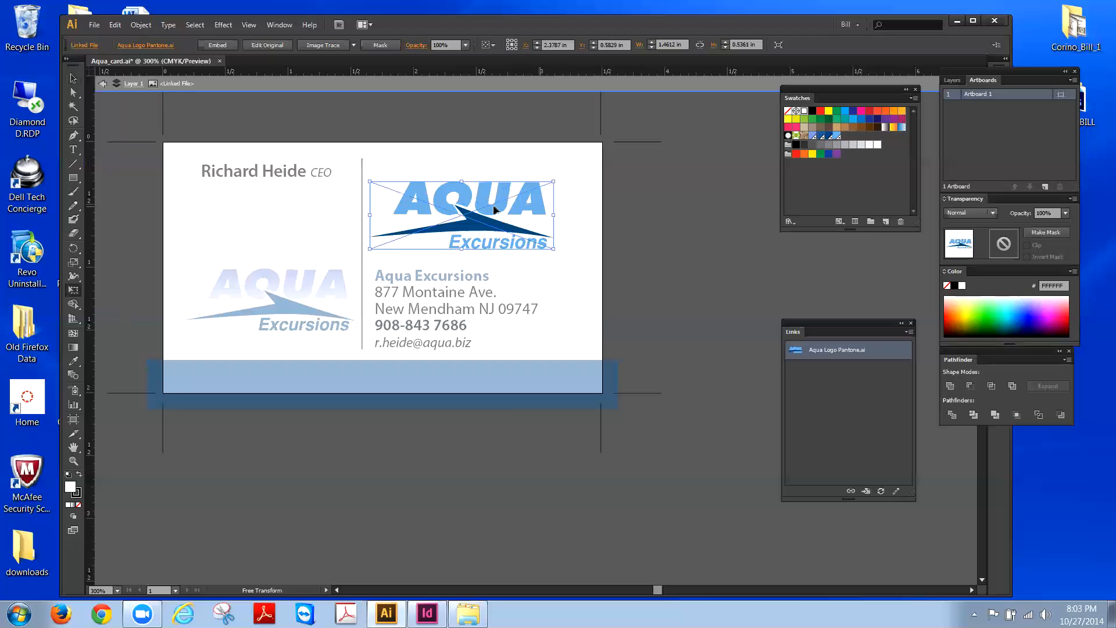
drag(475, 218, 288, 302)
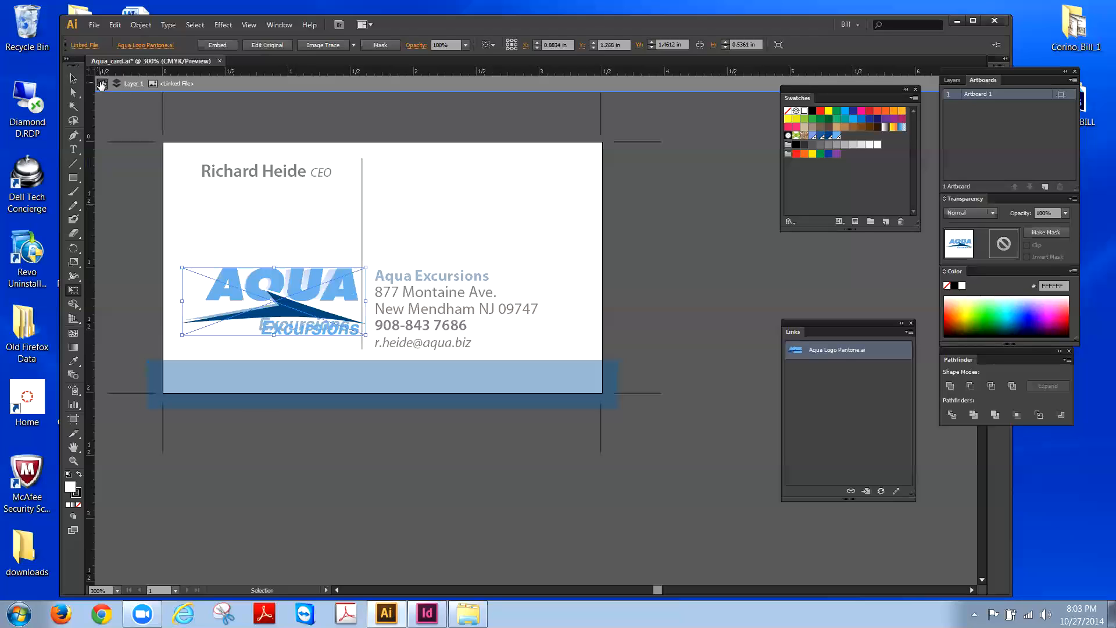
click(102, 83)
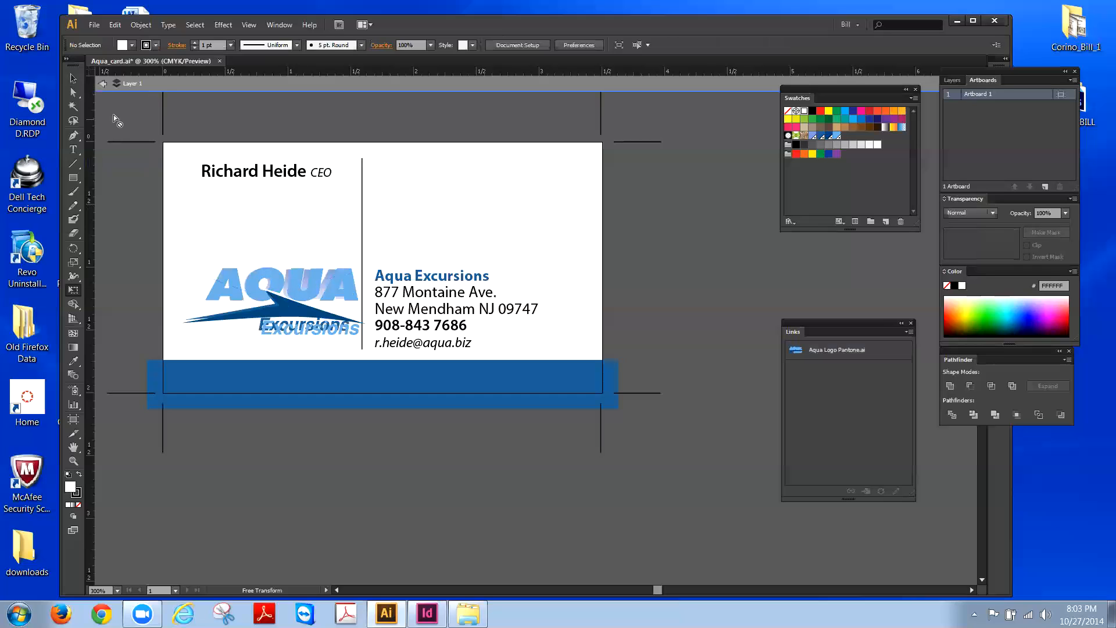
click(103, 84)
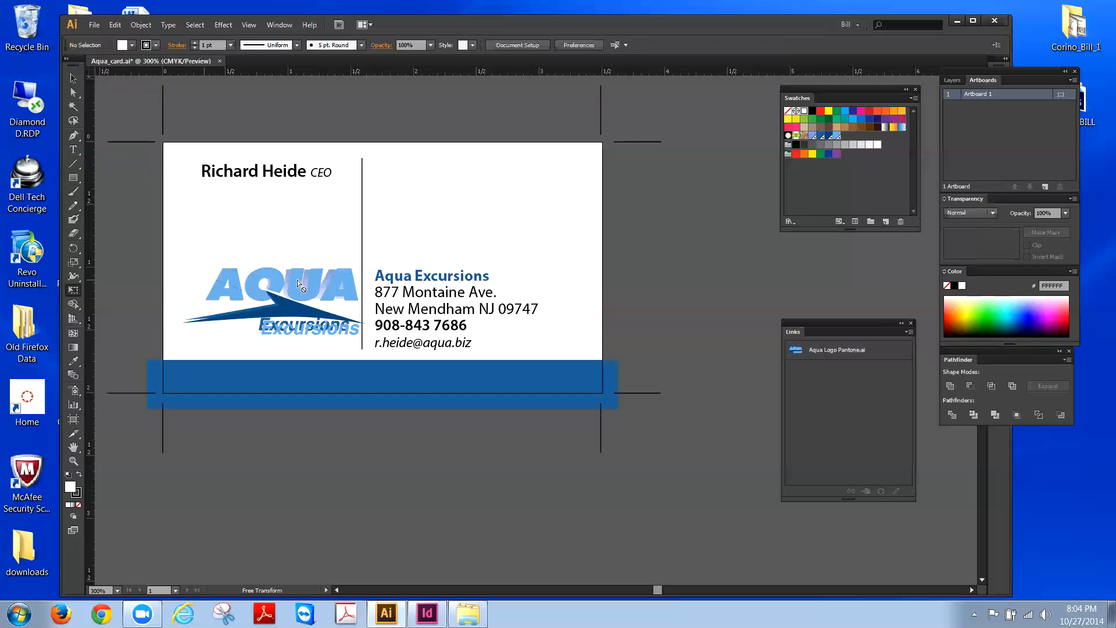
Step: Delete the linked logo from the business card
click(74, 78)
drag(320, 281, 321, 282)
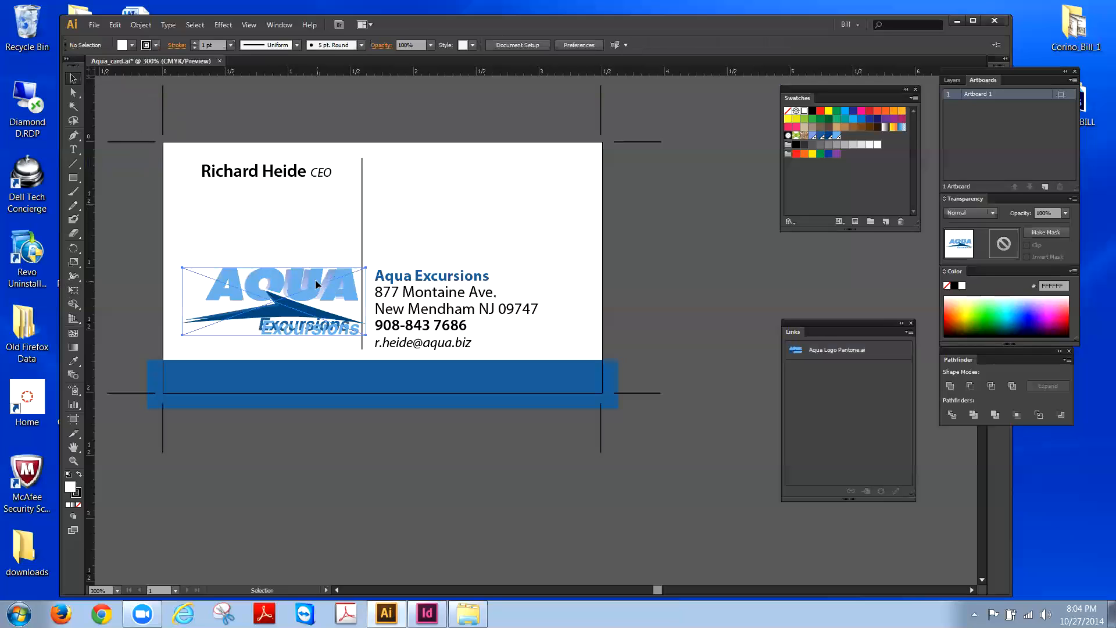
click(282, 261)
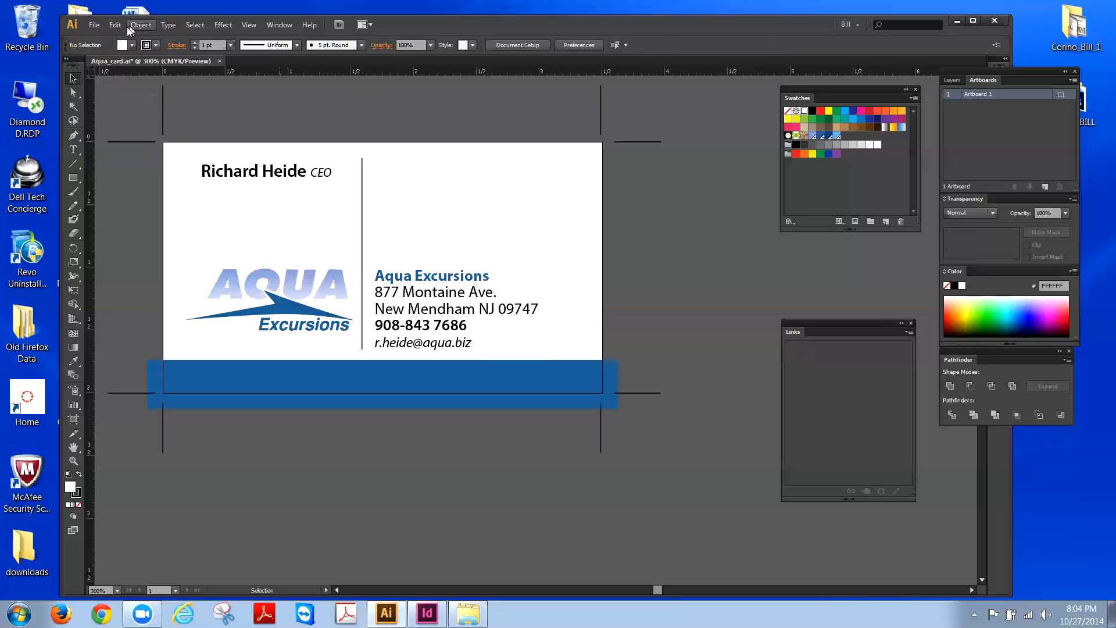
Step: Open Aqua Logo Pantone.ai from the Monday folder
click(93, 25)
click(109, 64)
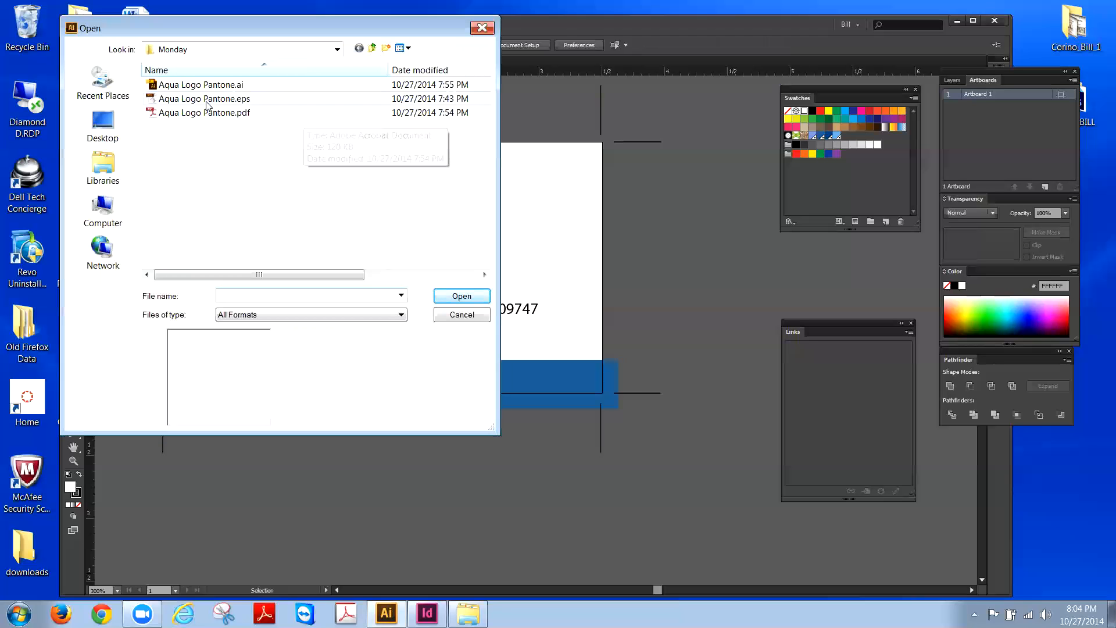
click(208, 87)
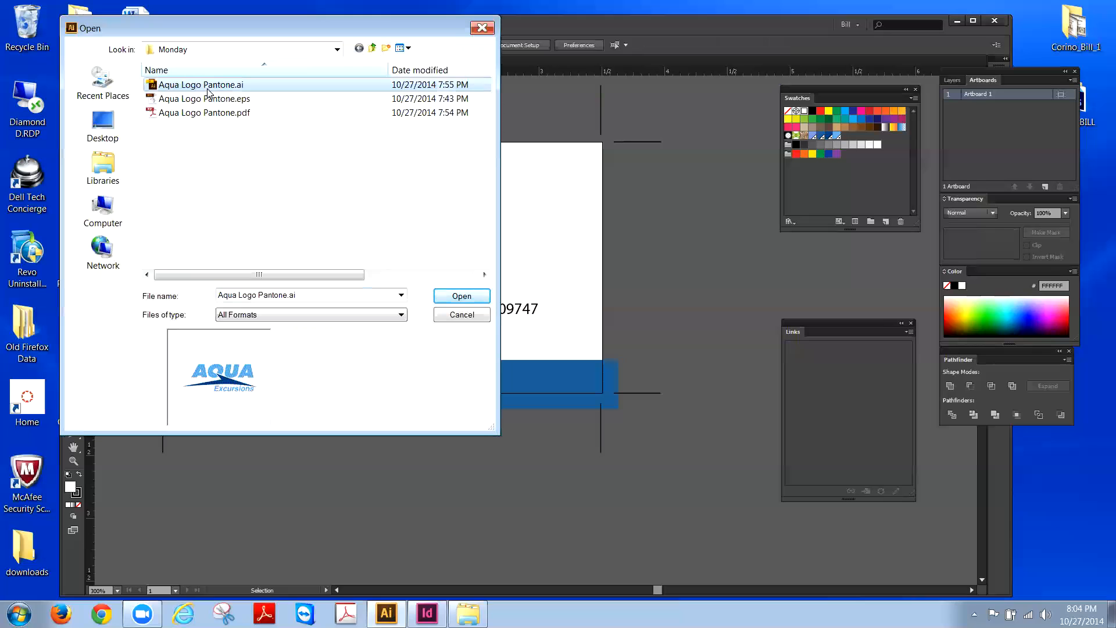
click(446, 297)
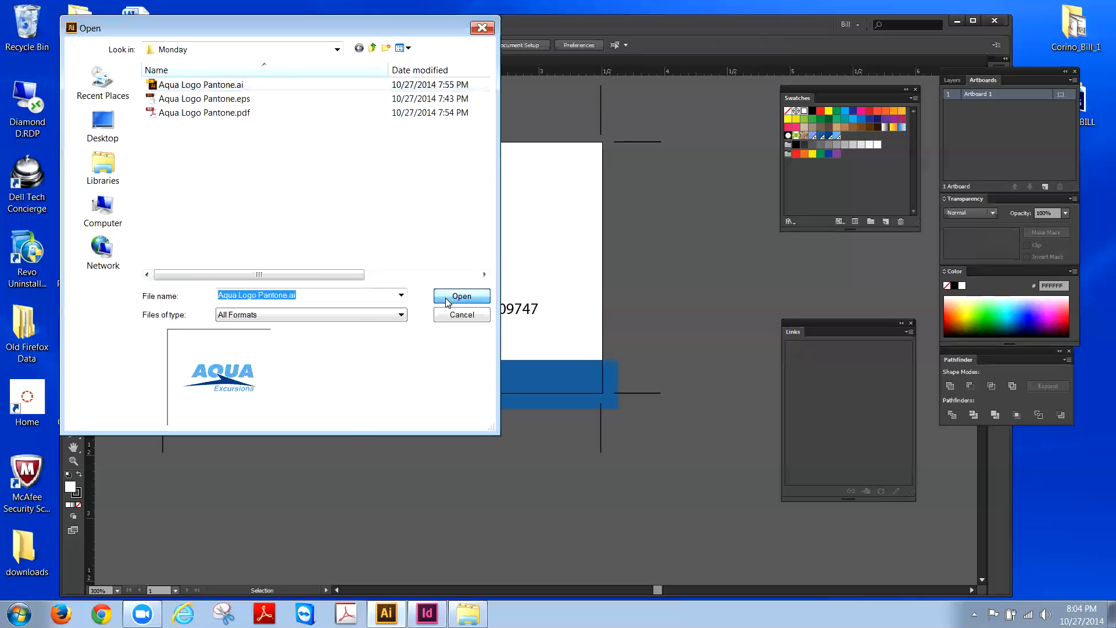
Step: Group all of the logo artwork and copy the group
drag(145, 169, 616, 350)
click(140, 25)
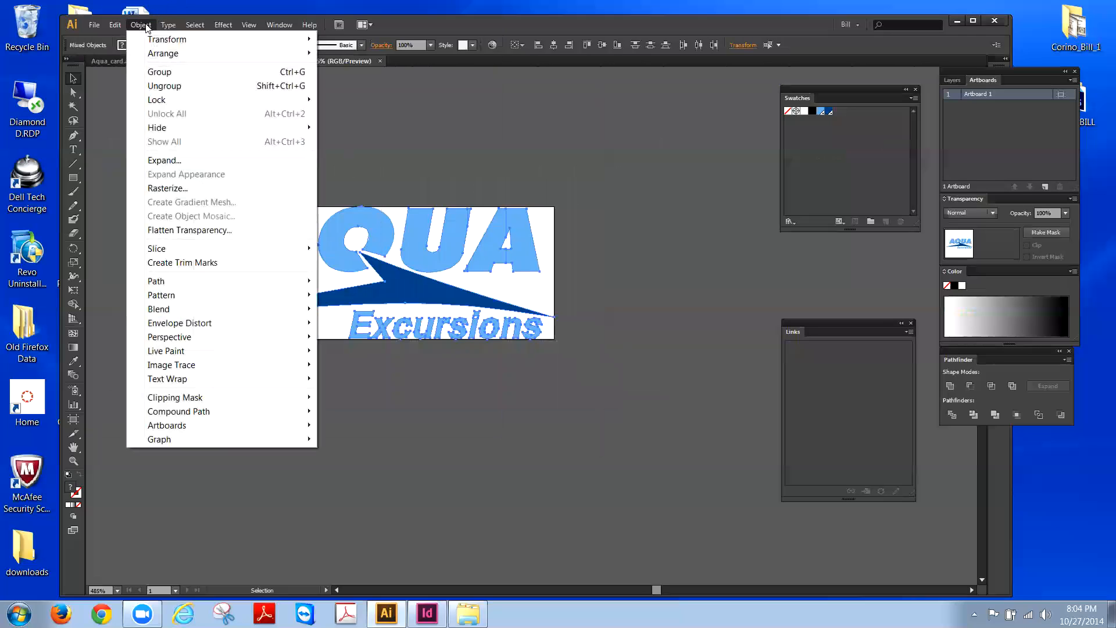
click(155, 71)
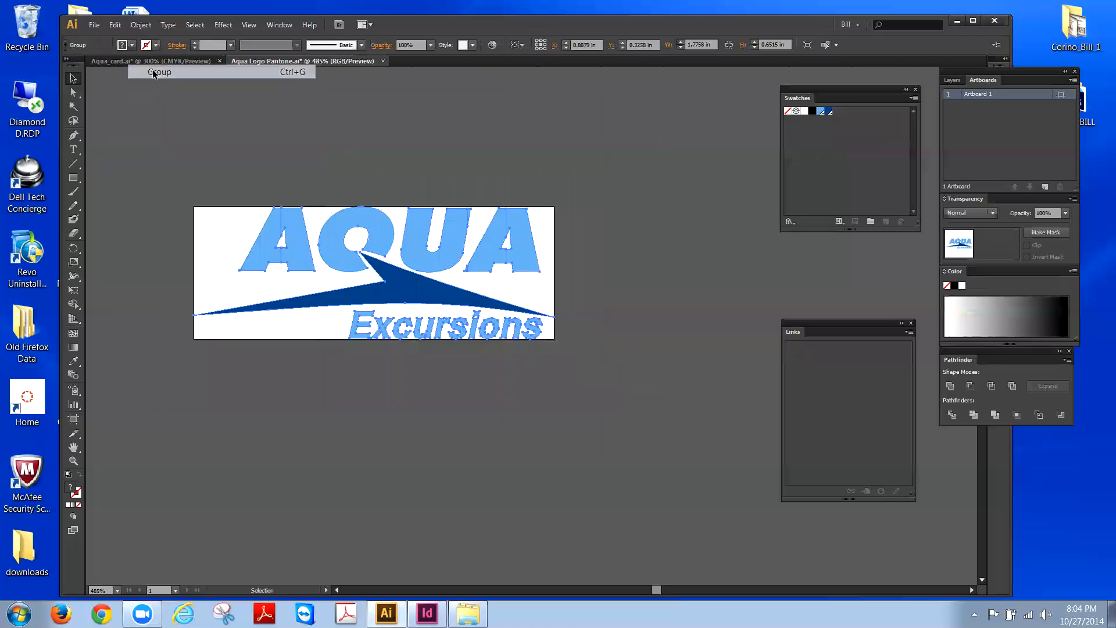
click(122, 25)
click(281, 86)
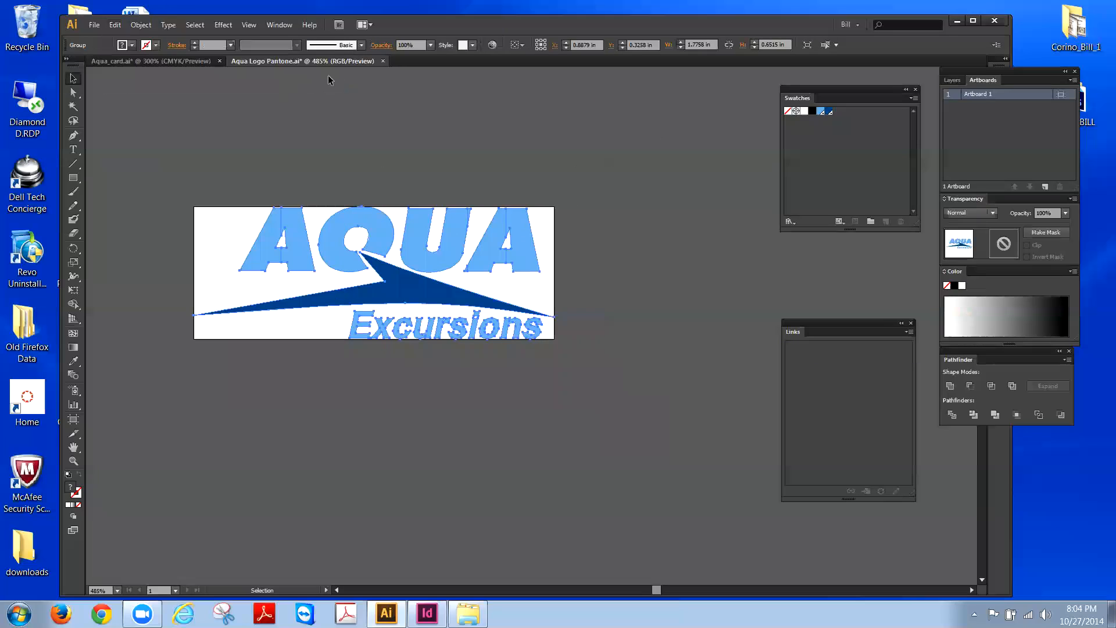
Step: Close the logo document without saving, and paste the copied logo into the business card above the company contact details
click(383, 61)
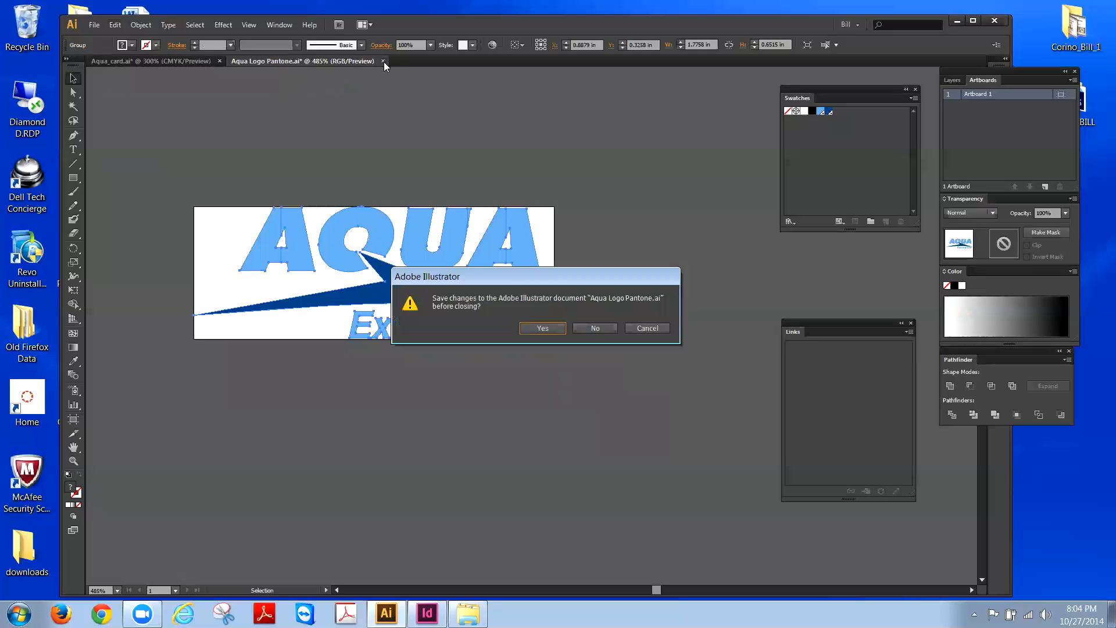
click(594, 329)
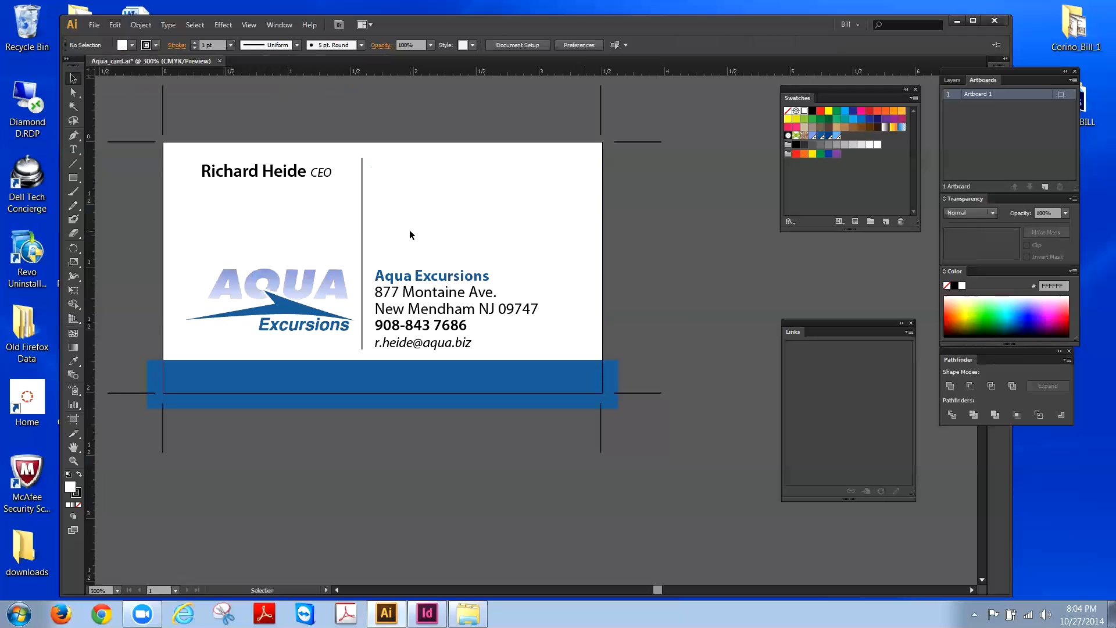
right_click(413, 182)
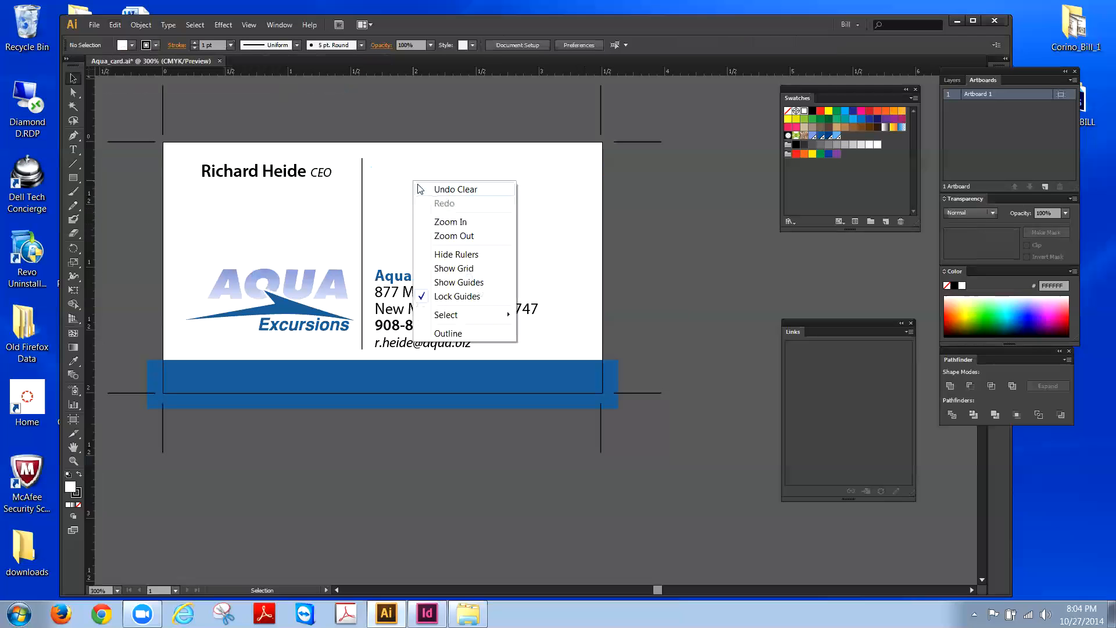
click(110, 27)
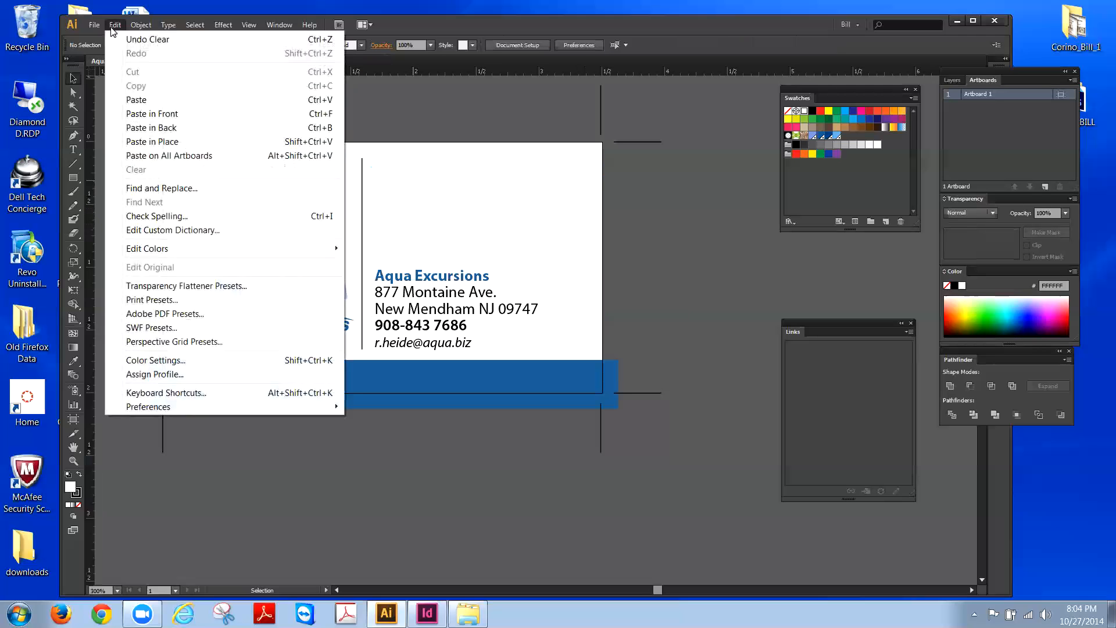
click(136, 100)
drag(534, 313, 487, 193)
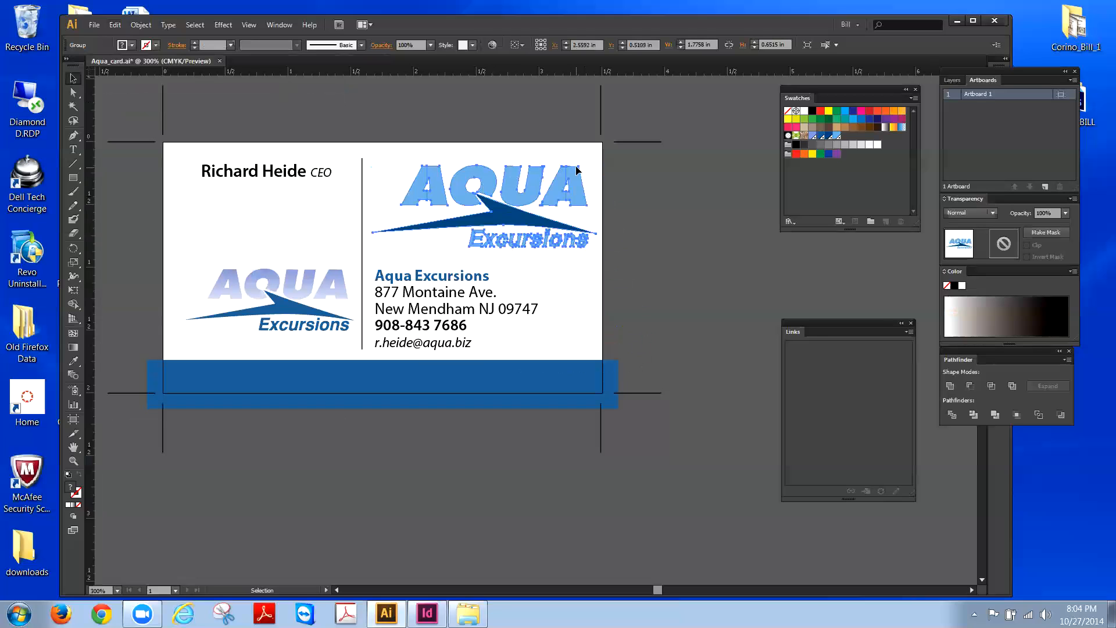
Step: Enlarge the pasted logo to about 3.24 in wide with Free Transform, and delete it from the business card
click(73, 289)
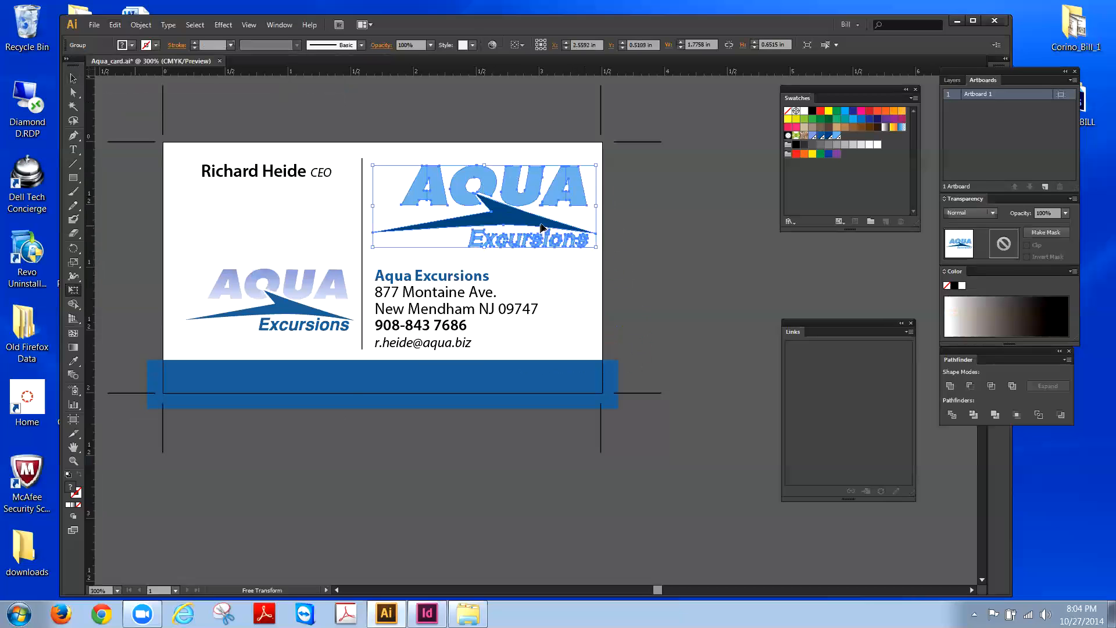
drag(597, 165, 780, 98)
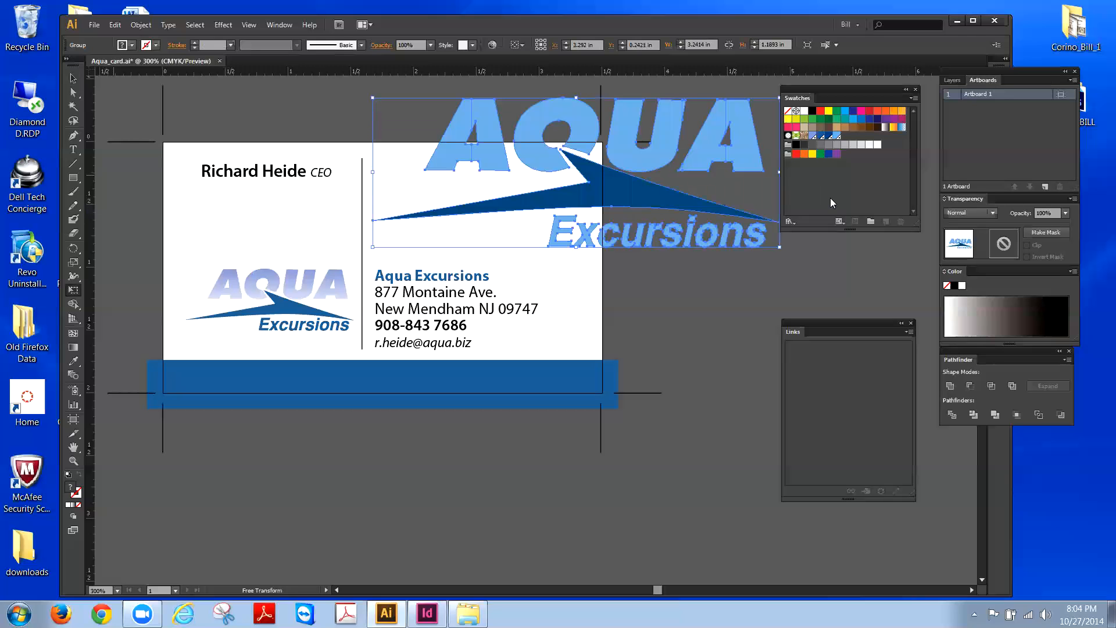
click(72, 80)
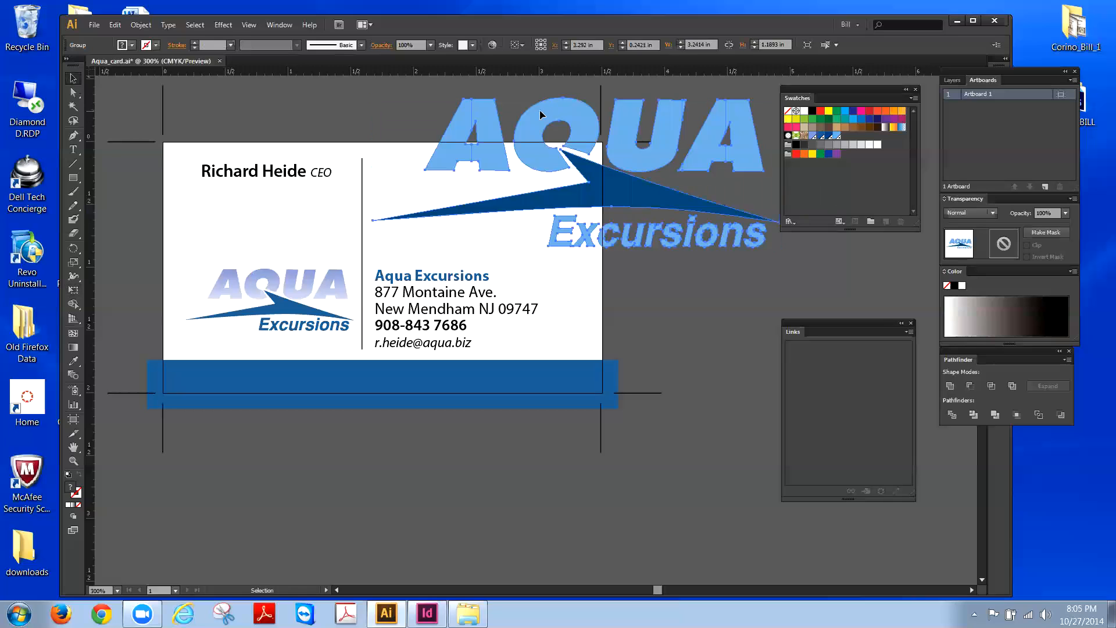
key(Delete)
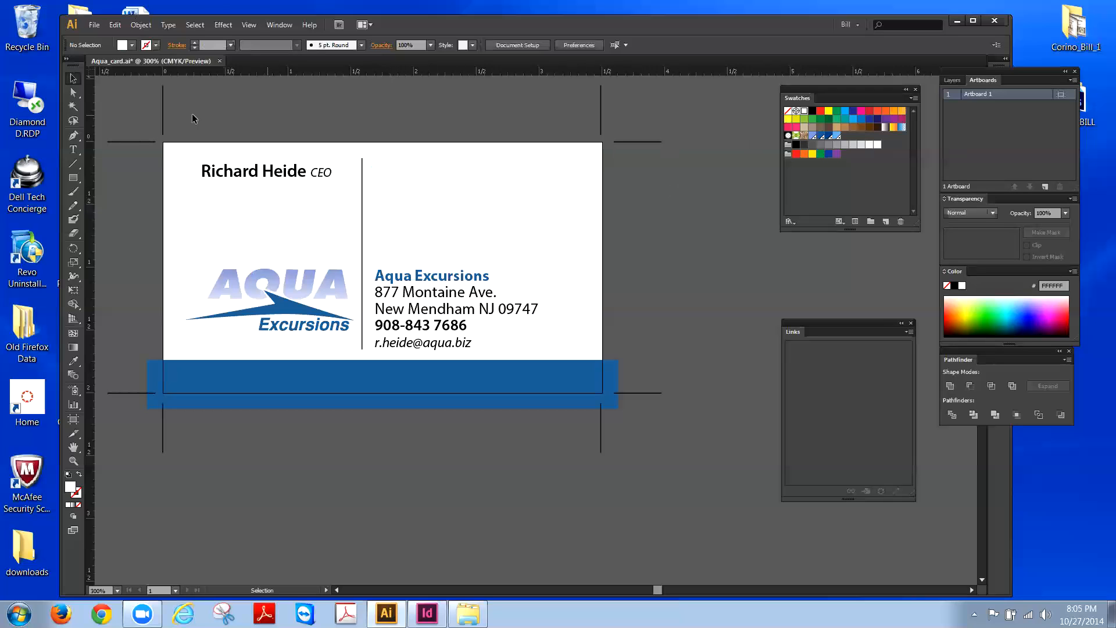
Step: Start a new document named Stationary with 3 artboards arranged in a grid by row, spaced 0.75 in apart
click(95, 26)
click(115, 39)
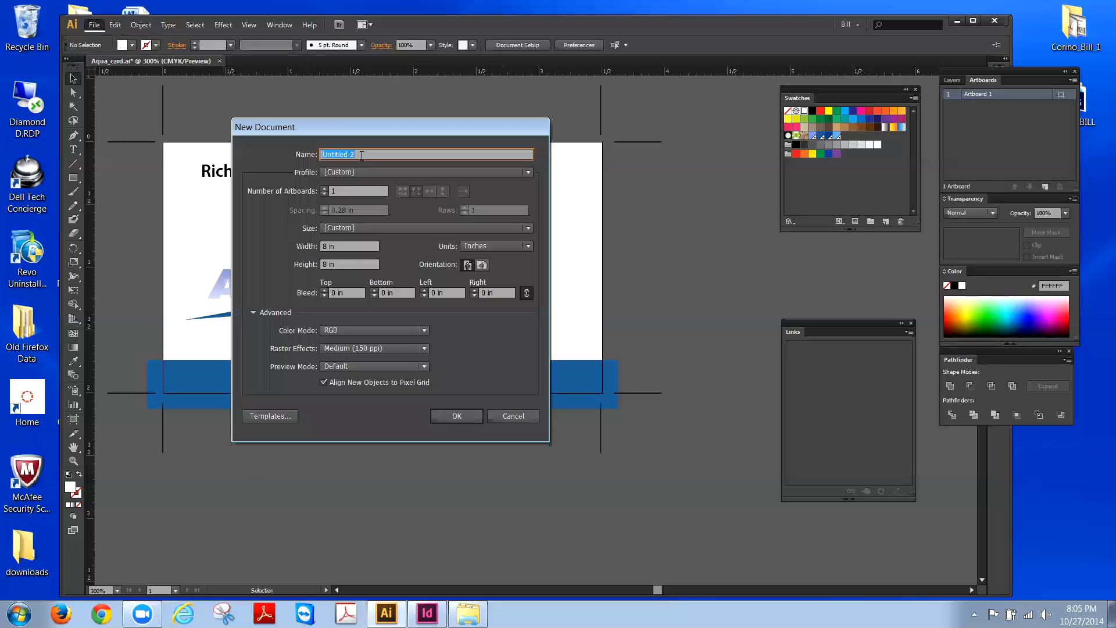
text(Stationary)
click(325, 188)
click(324, 188)
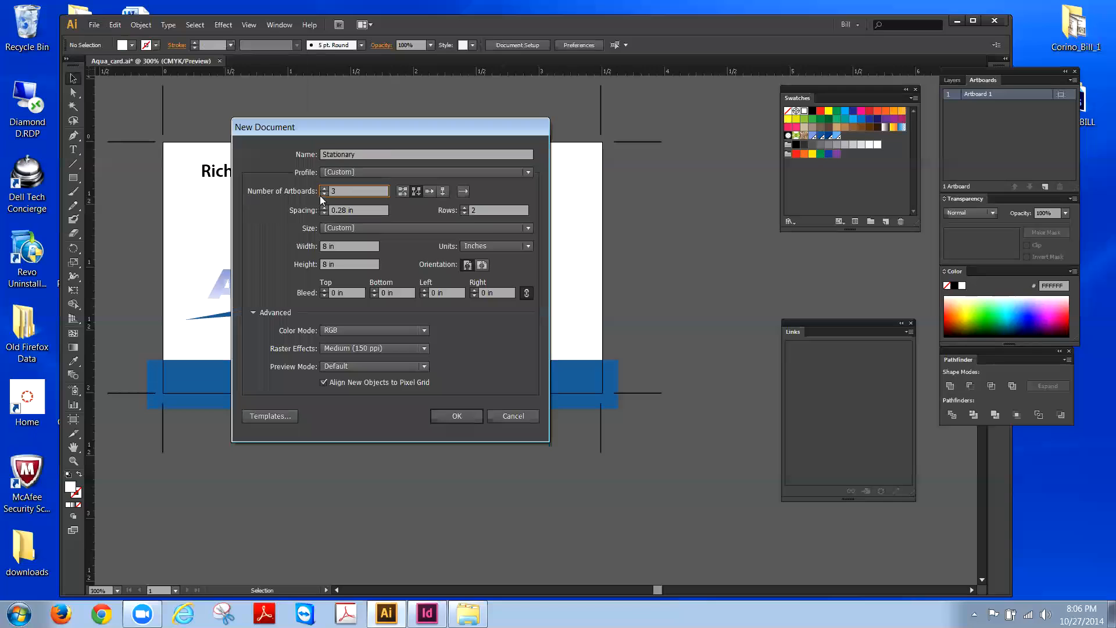
click(402, 193)
click(337, 210)
drag(339, 210, 345, 209)
text(75)
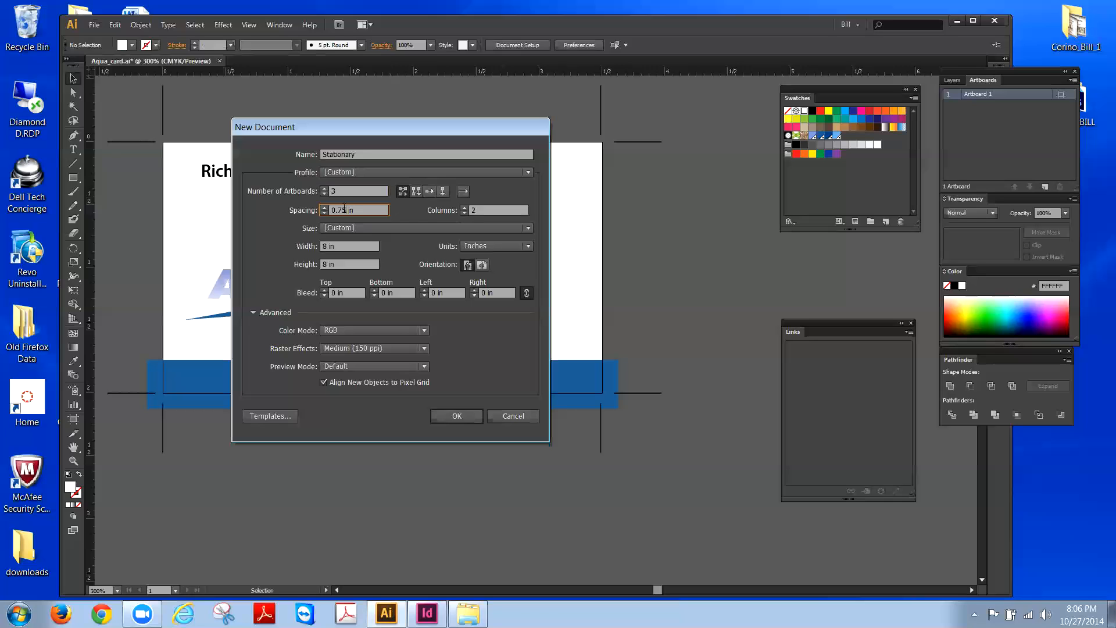
Step: Set the new document's artboard size to 3.5 in wide by 2 in high
double_click(325, 246)
text(3.5)
double_click(325, 265)
drag(327, 264, 324, 265)
text(2)
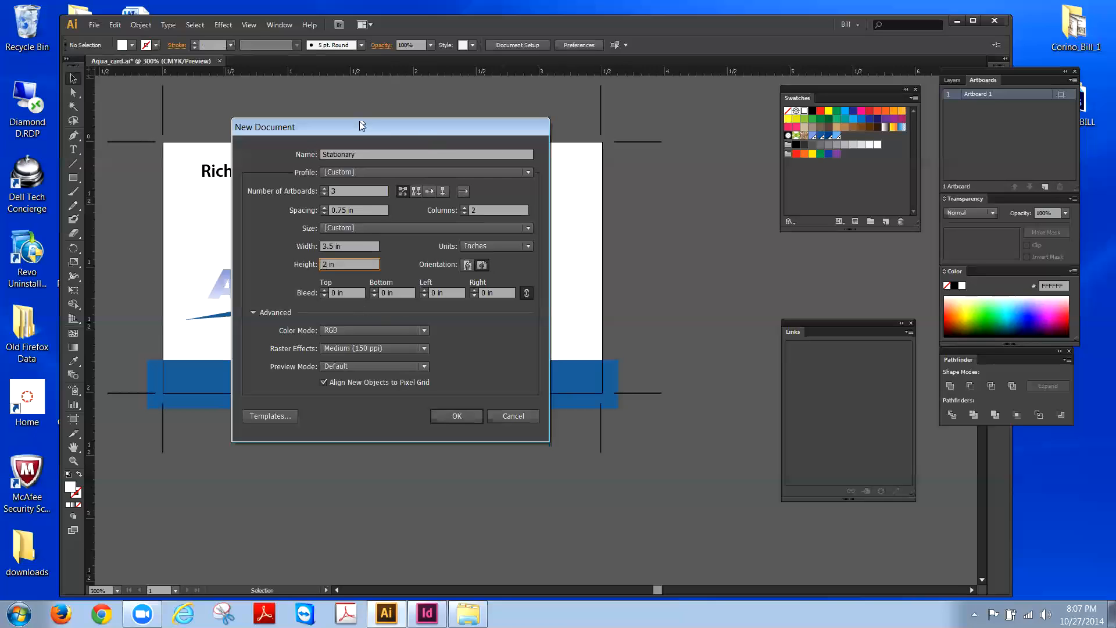
Step: Set a linked bleed of 0.125 in on all four sides of the new document
drag(360, 122, 756, 180)
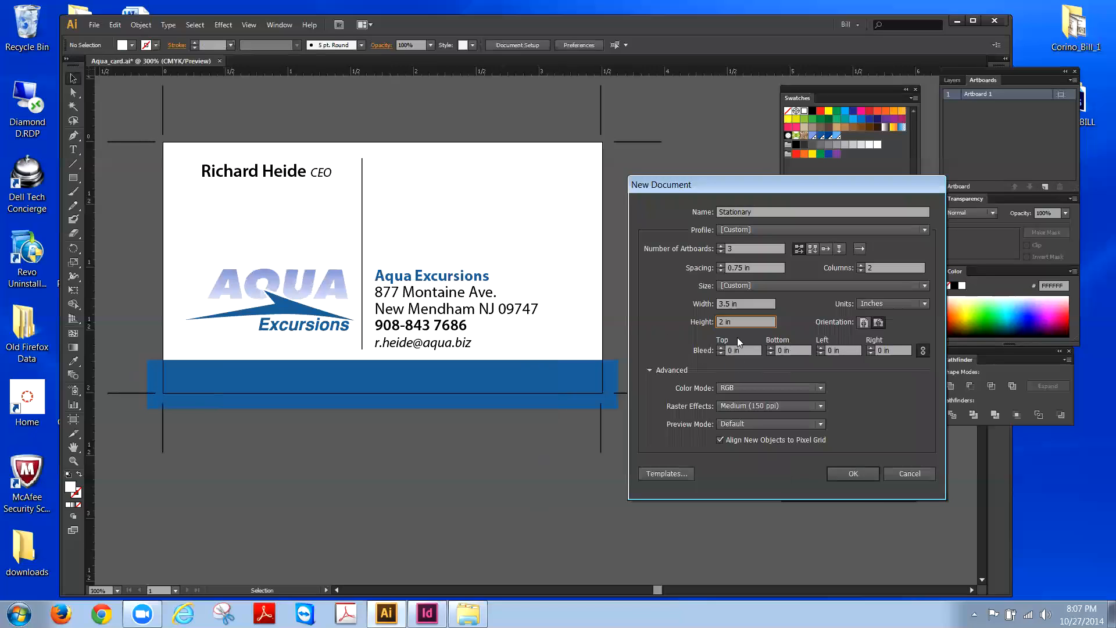
click(923, 351)
click(923, 350)
double_click(731, 350)
text(.125)
Step: Choose CMYK color mode and High (300 ppi) raster effects, and create the document
click(821, 388)
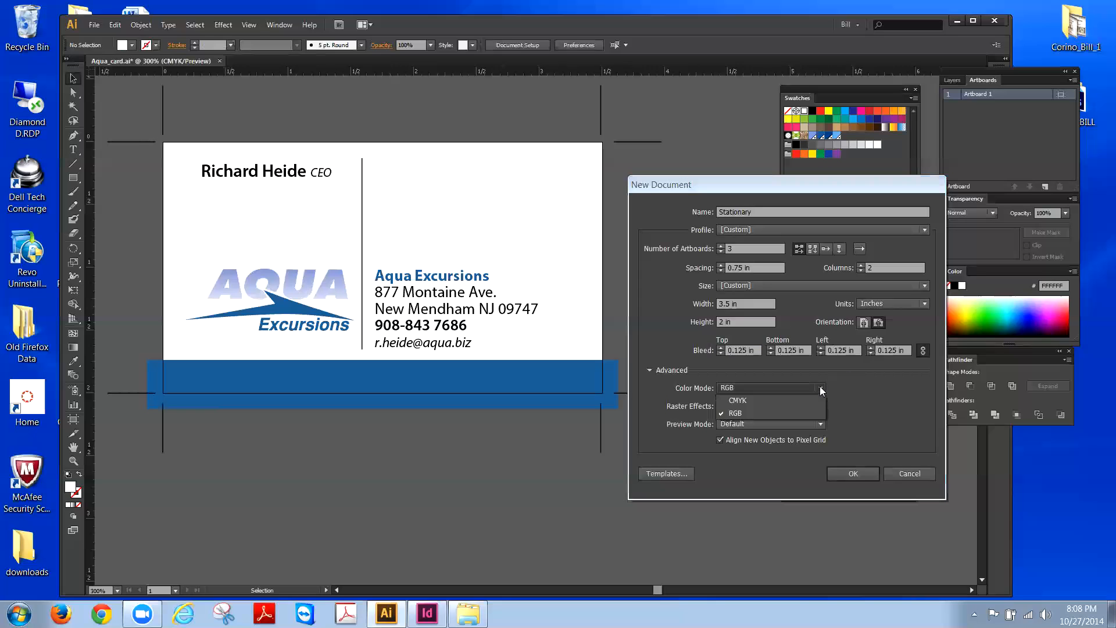
click(730, 400)
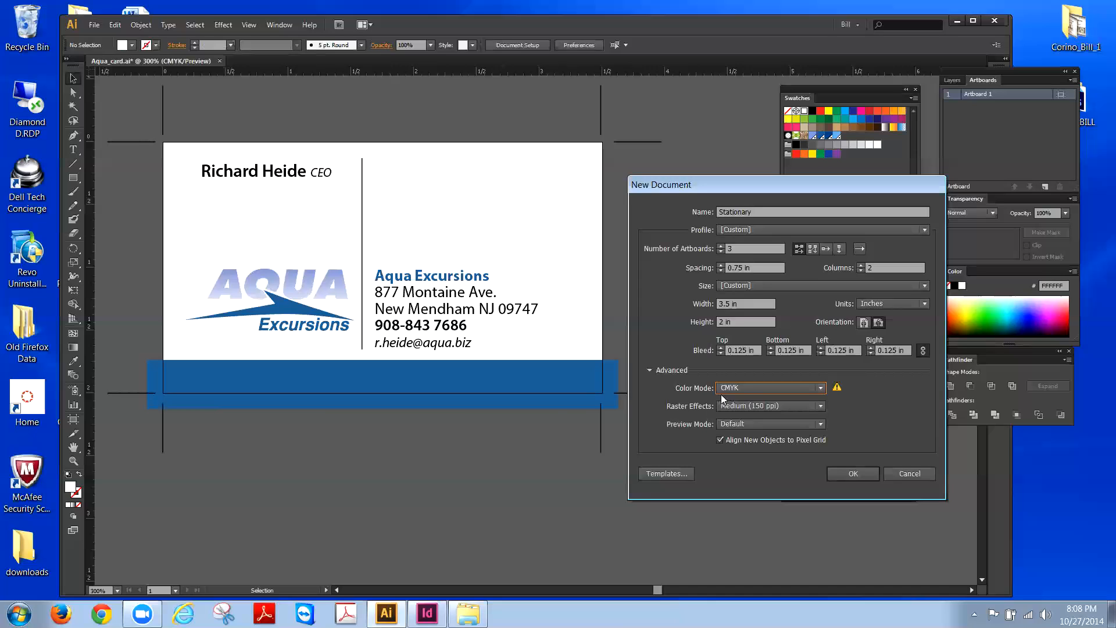
click(818, 406)
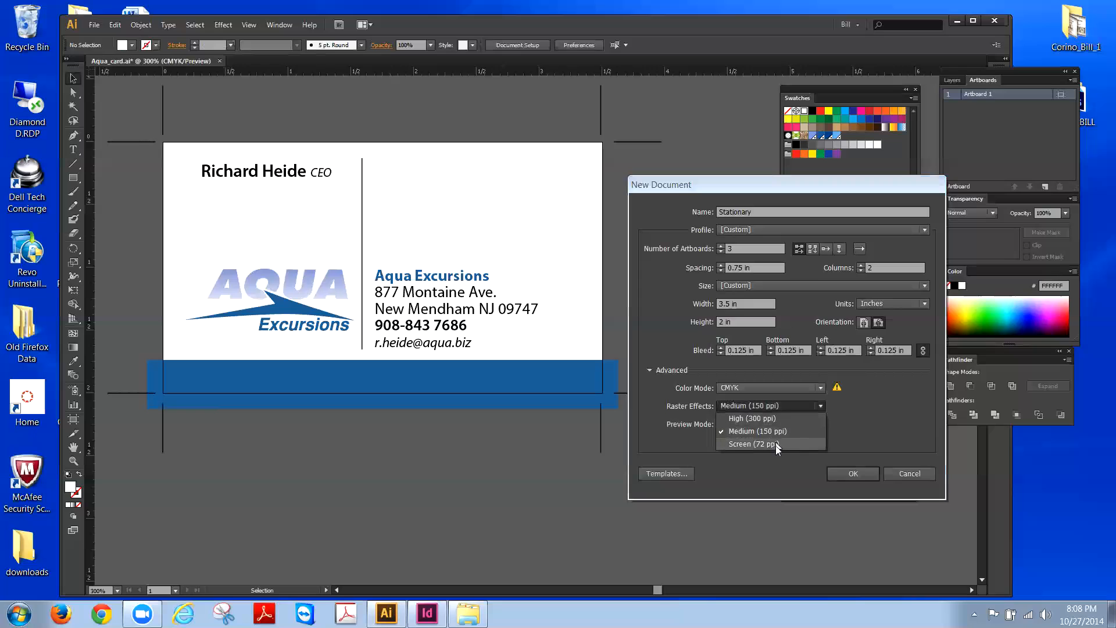
click(761, 417)
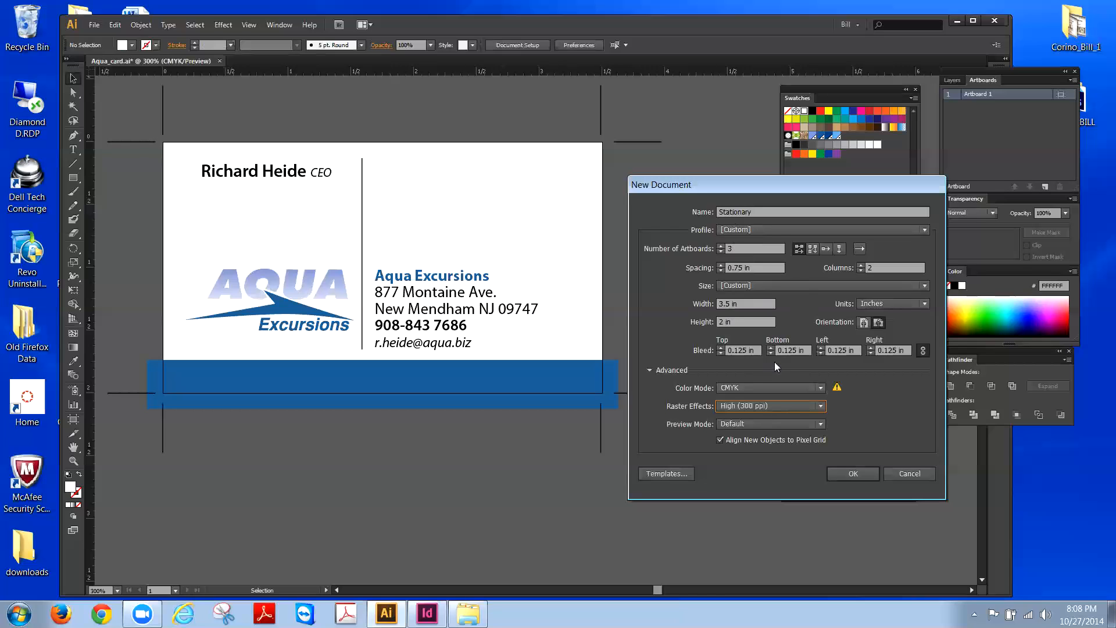
click(871, 474)
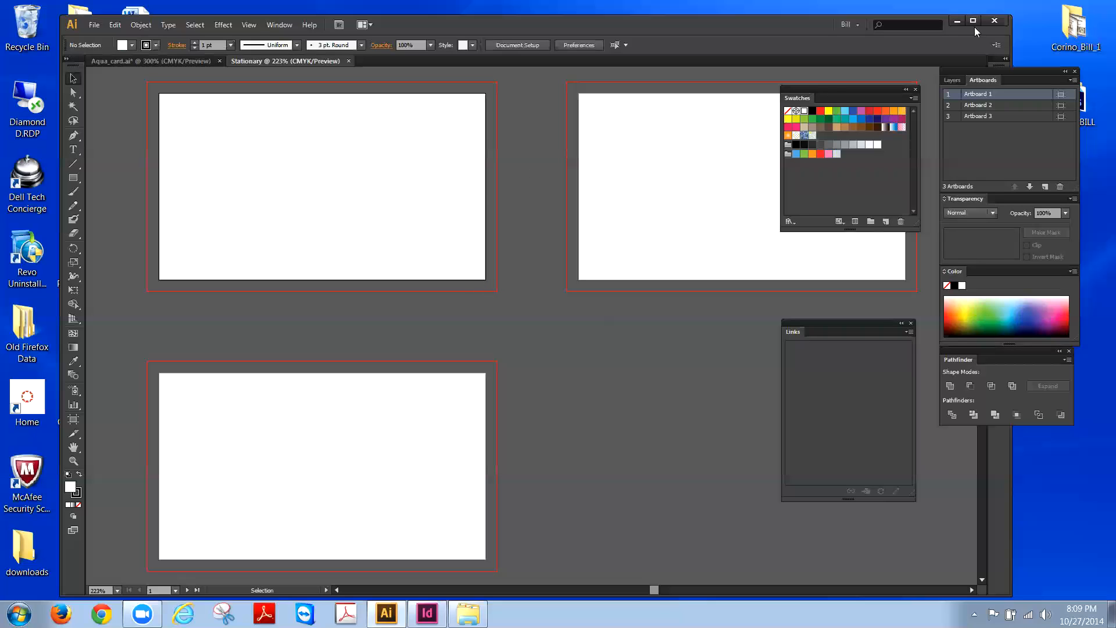
Step: Rename the three artboards as Card, Envelope and Letter
double_click(977, 94)
text(Card)
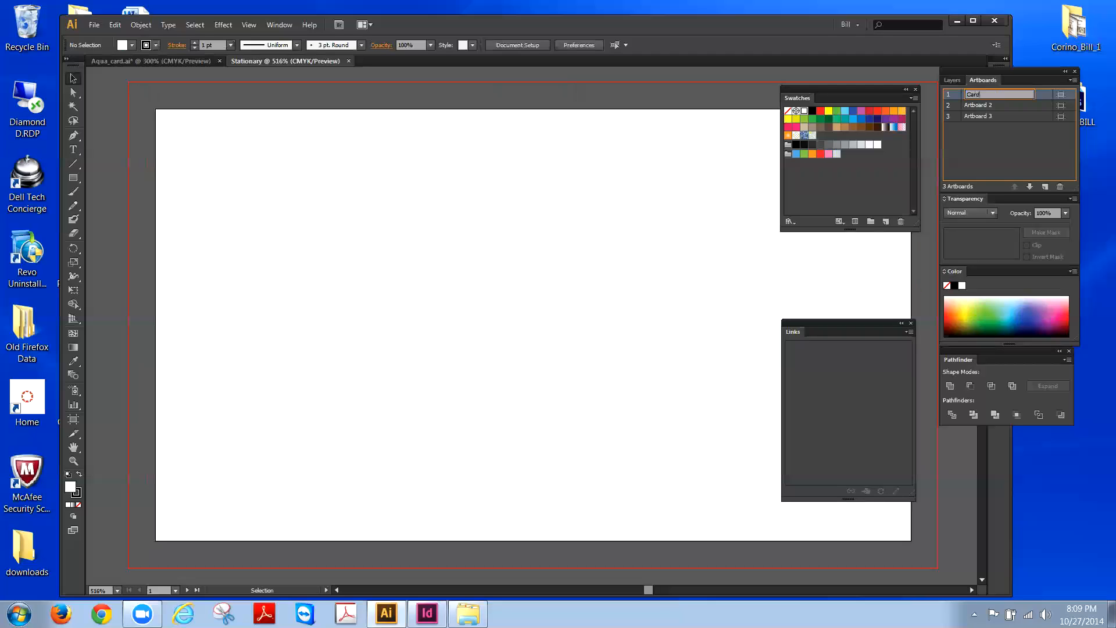
click(993, 125)
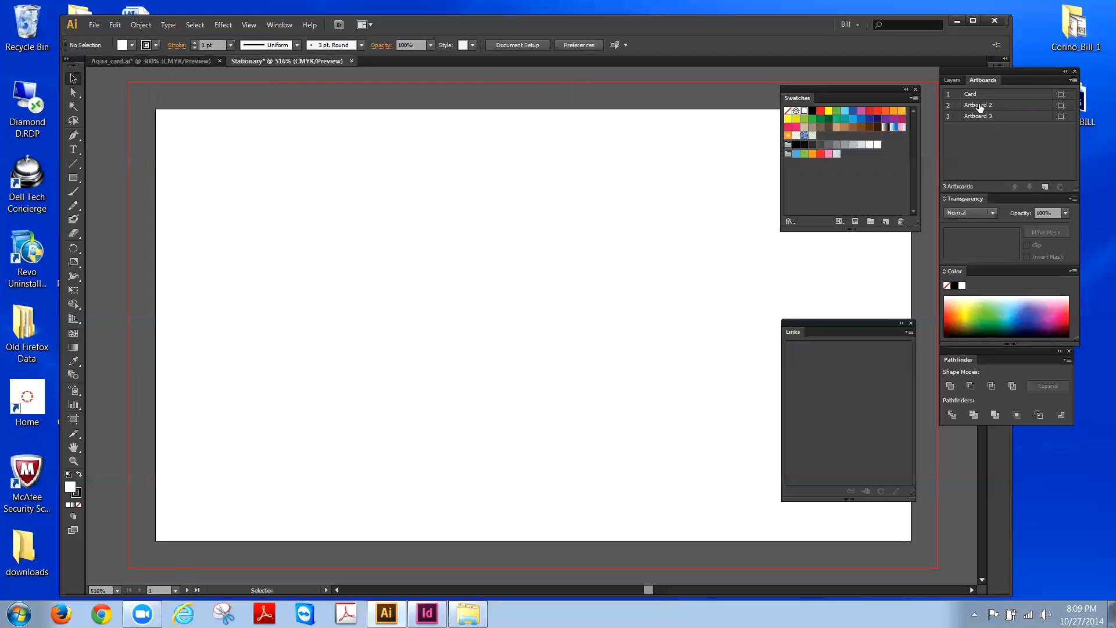
double_click(980, 107)
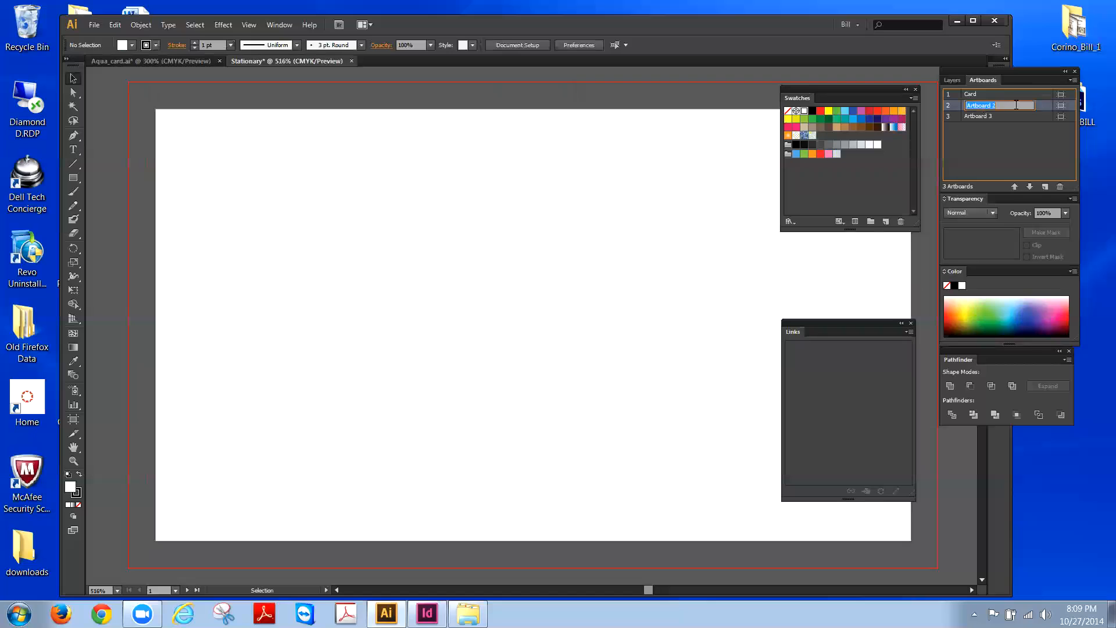
text(Envelope)
double_click(987, 116)
text(Lette)
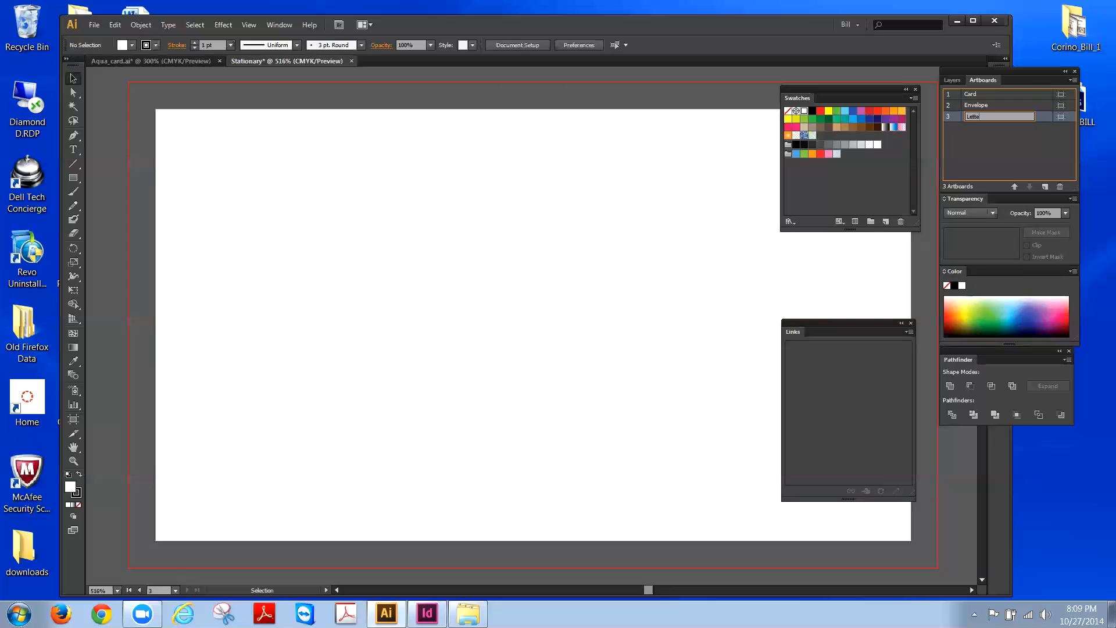
text(r)
click(1000, 137)
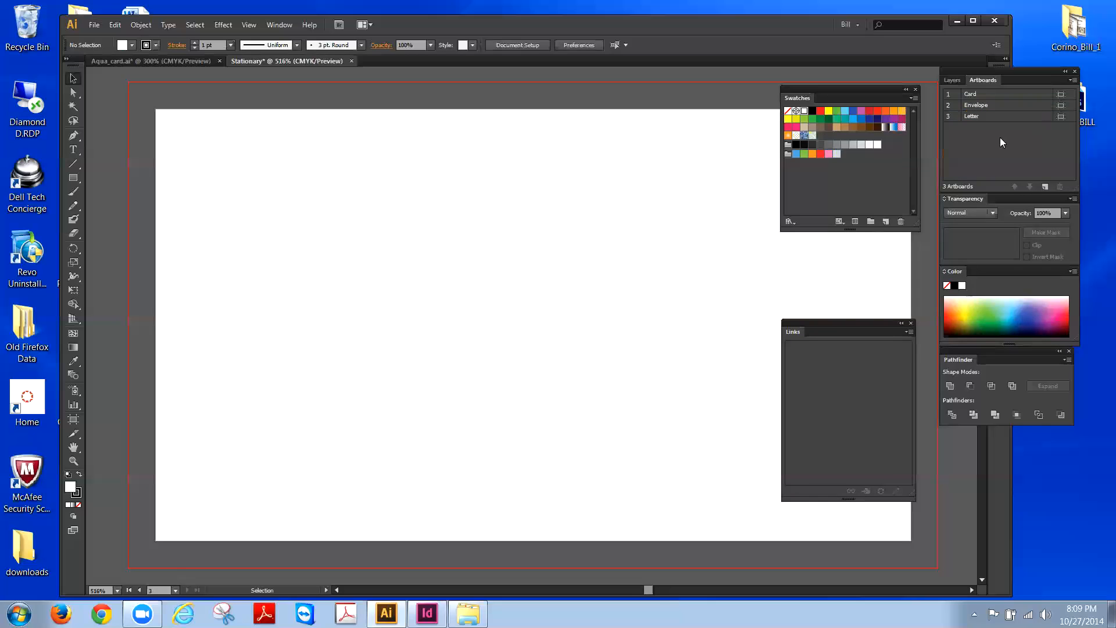
Step: Resize the Envelope artboard to 9.5 in wide by 4.25 in high in its artboard options
click(979, 94)
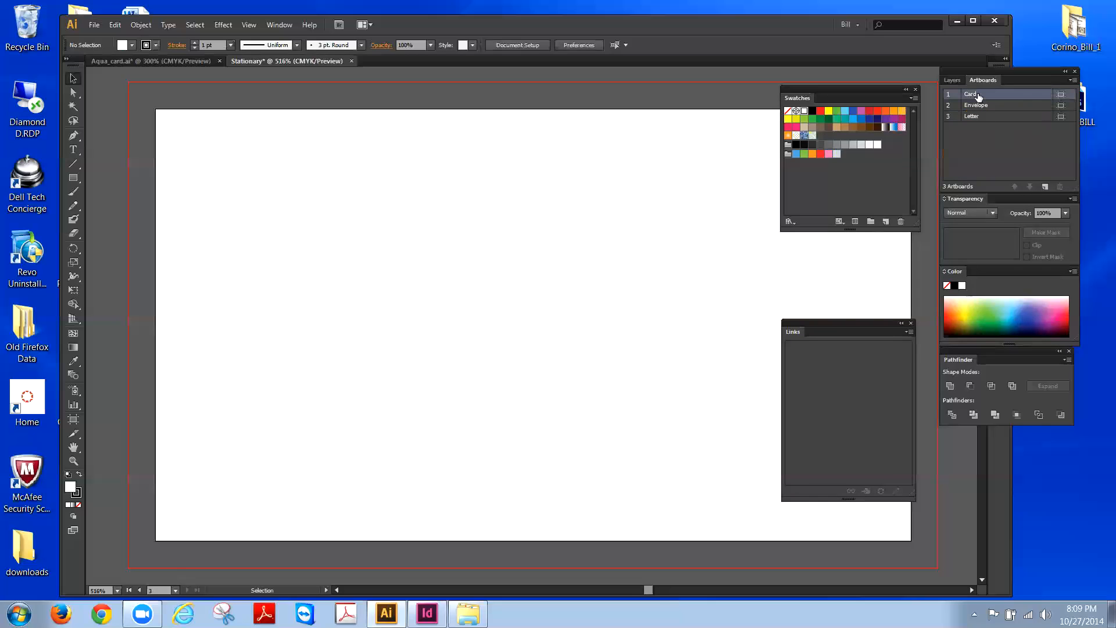
click(250, 25)
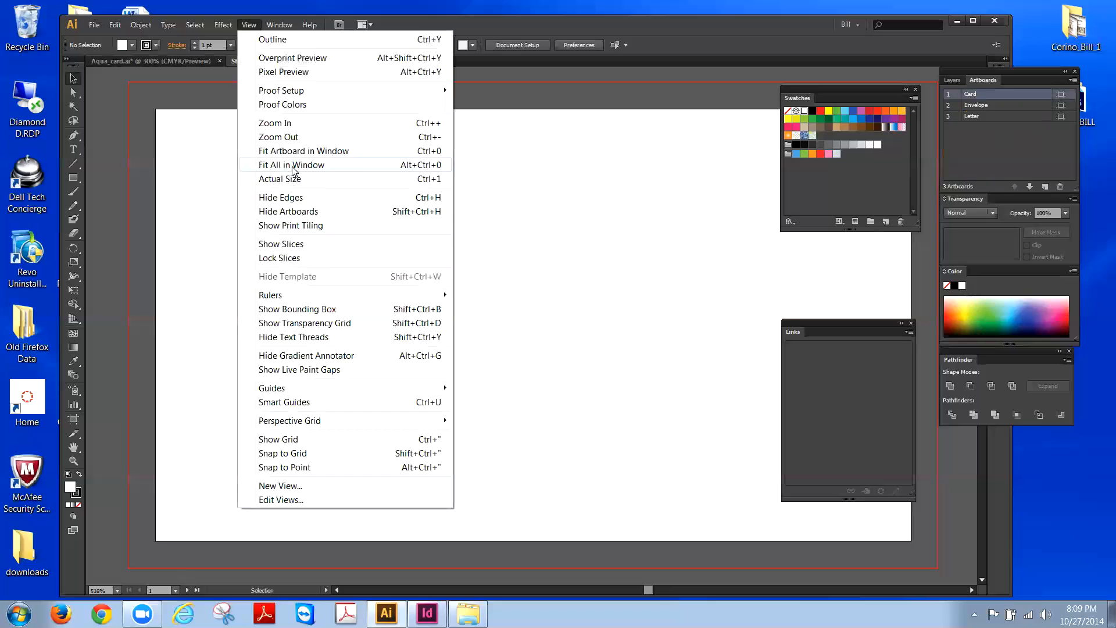
click(293, 168)
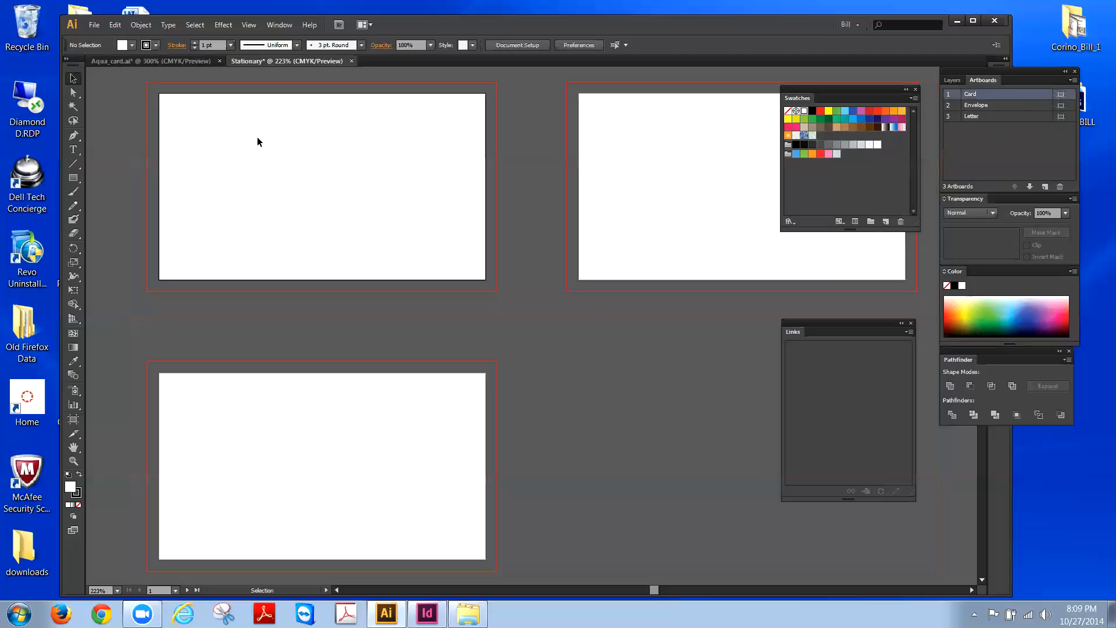
click(986, 108)
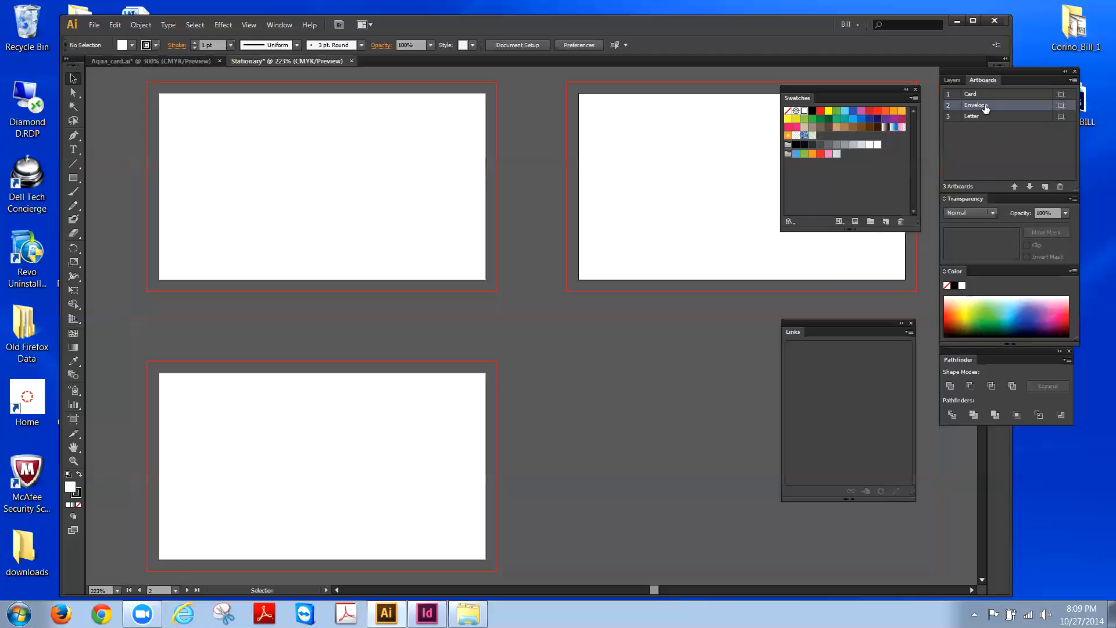
click(1073, 80)
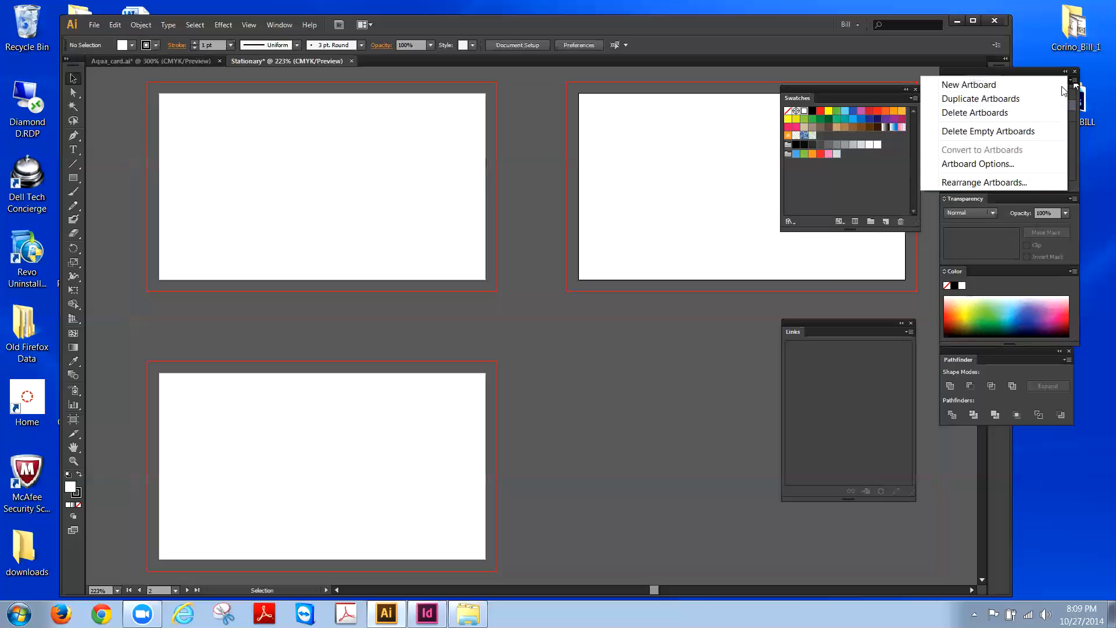
click(994, 165)
drag(697, 140, 439, 253)
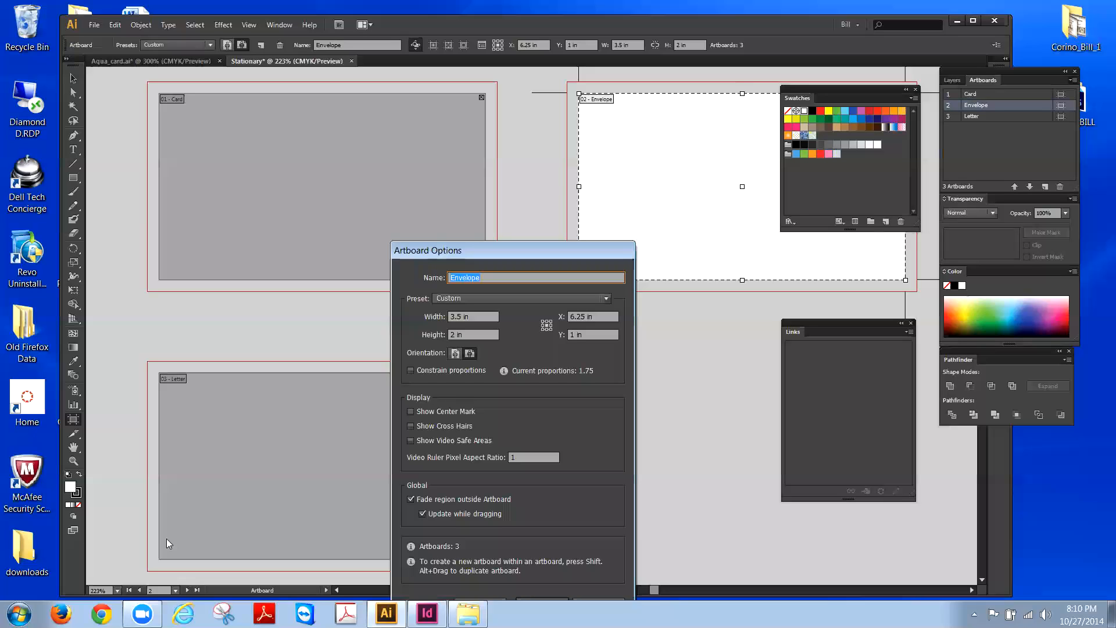
click(454, 317)
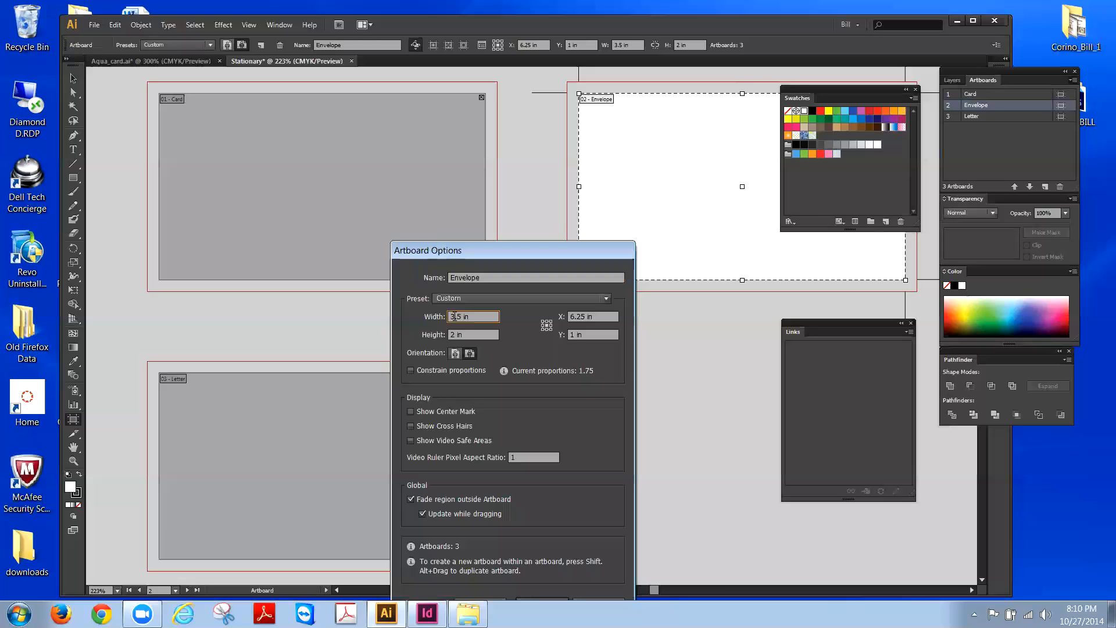
text(9)
click(455, 335)
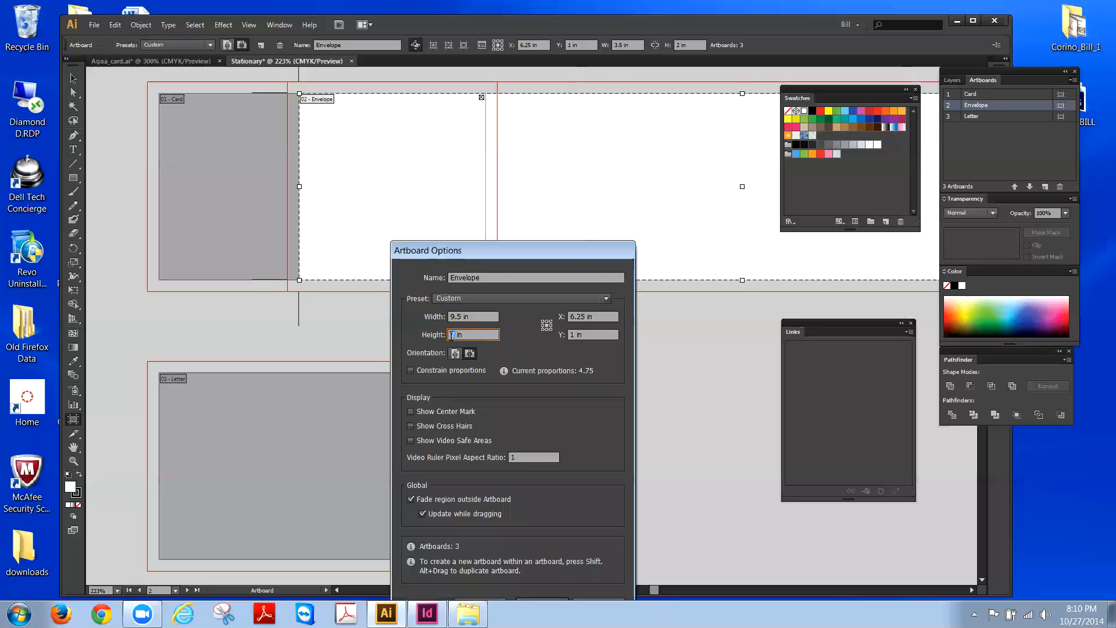
text(4.25)
drag(576, 243, 601, 48)
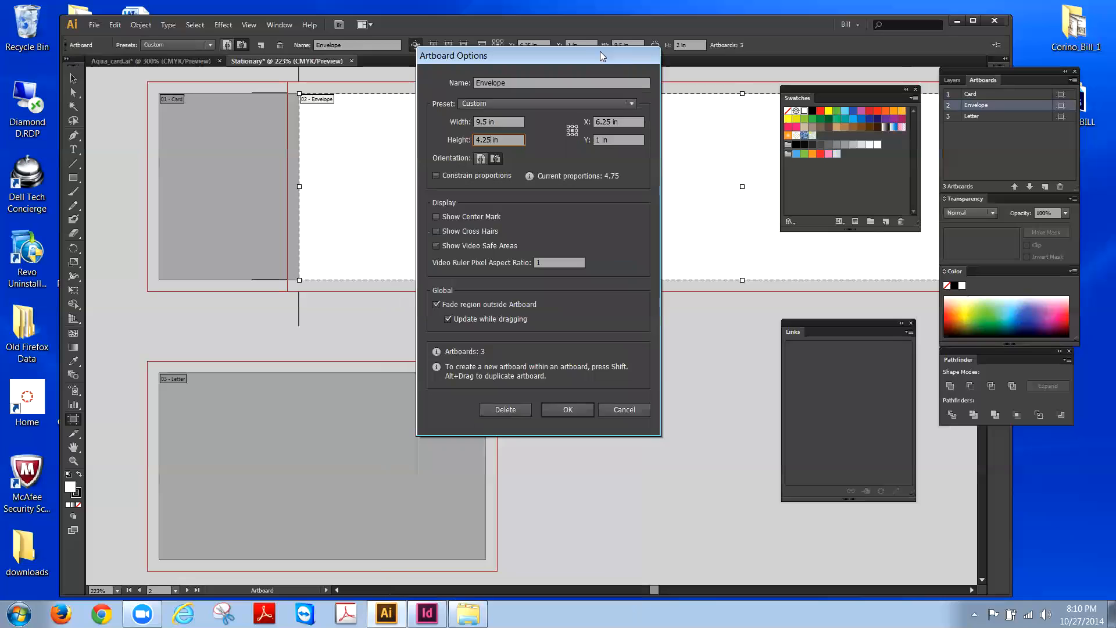
click(578, 411)
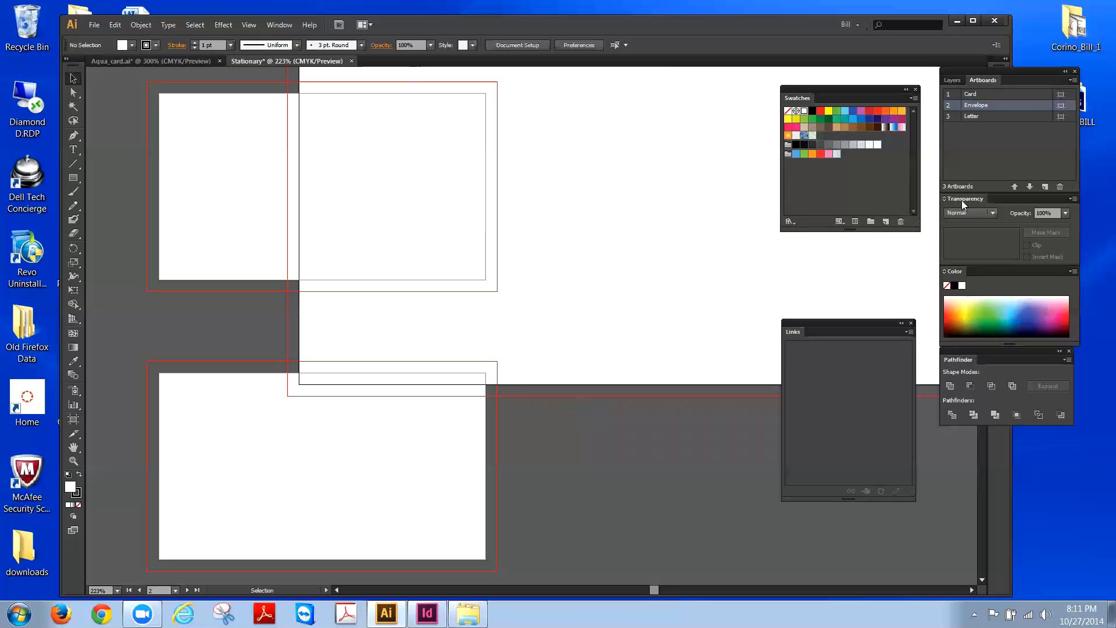
Step: Correct the Envelope artboard's height to 4.125 in
double_click(999, 108)
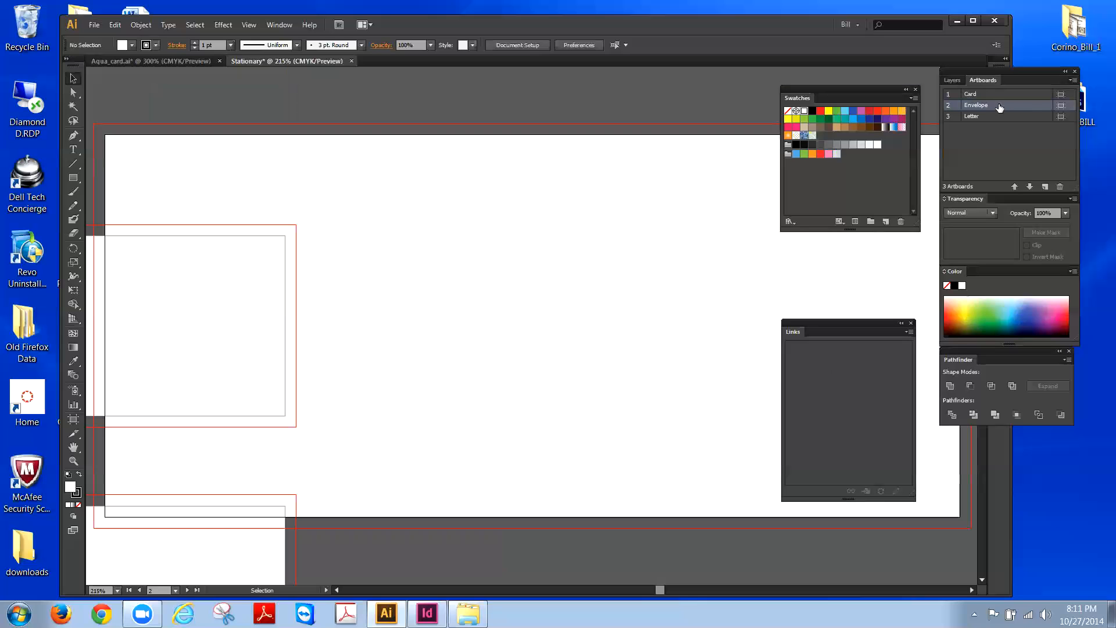
click(1071, 80)
click(983, 164)
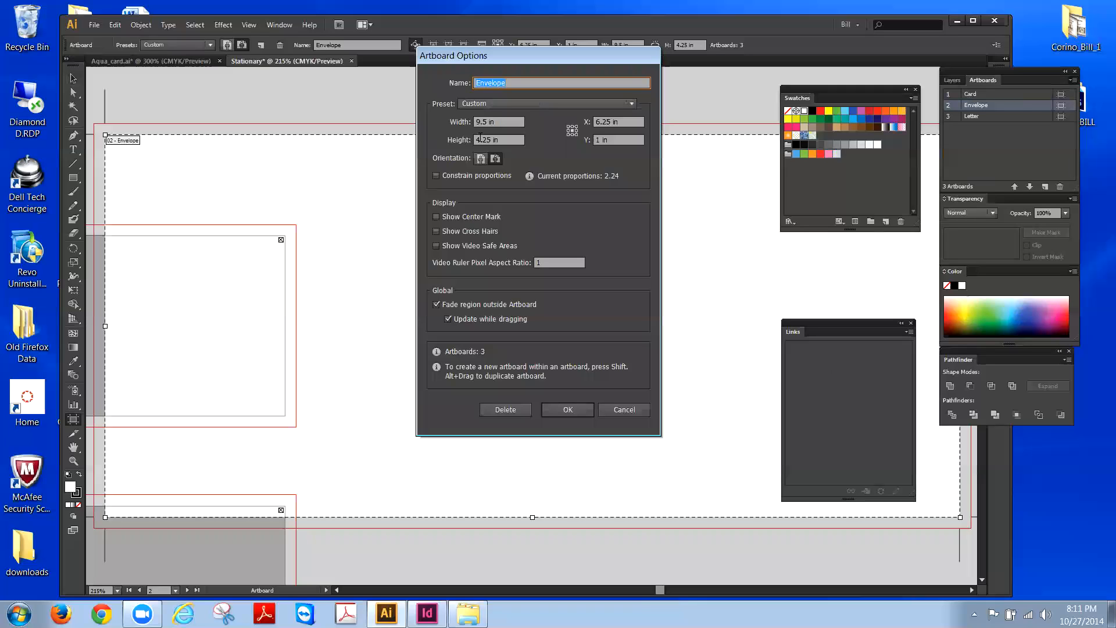
click(483, 140)
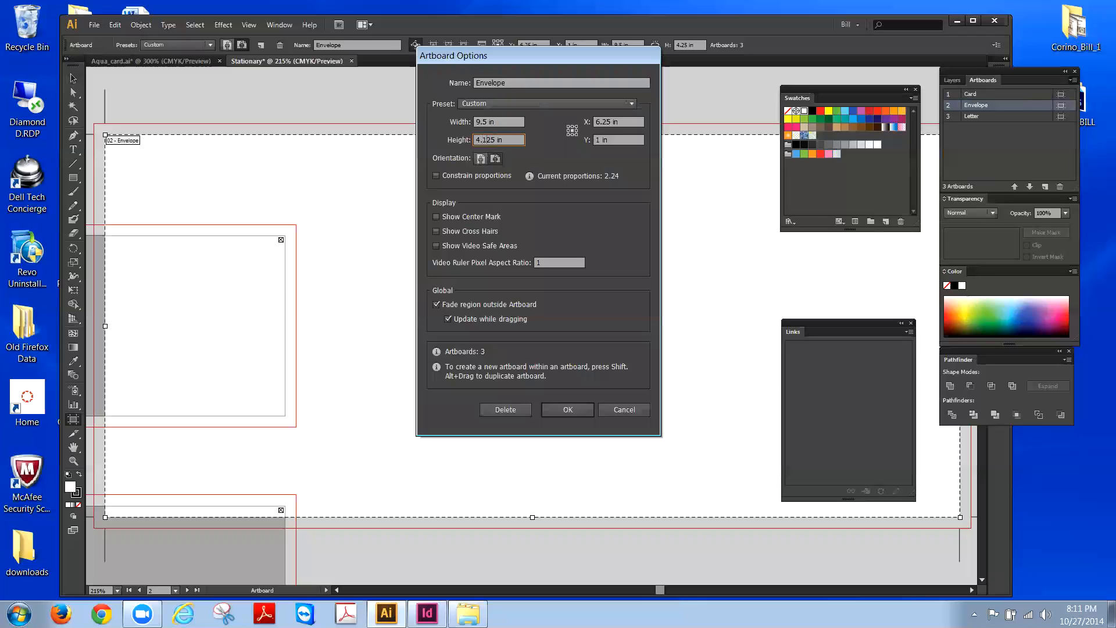
click(554, 414)
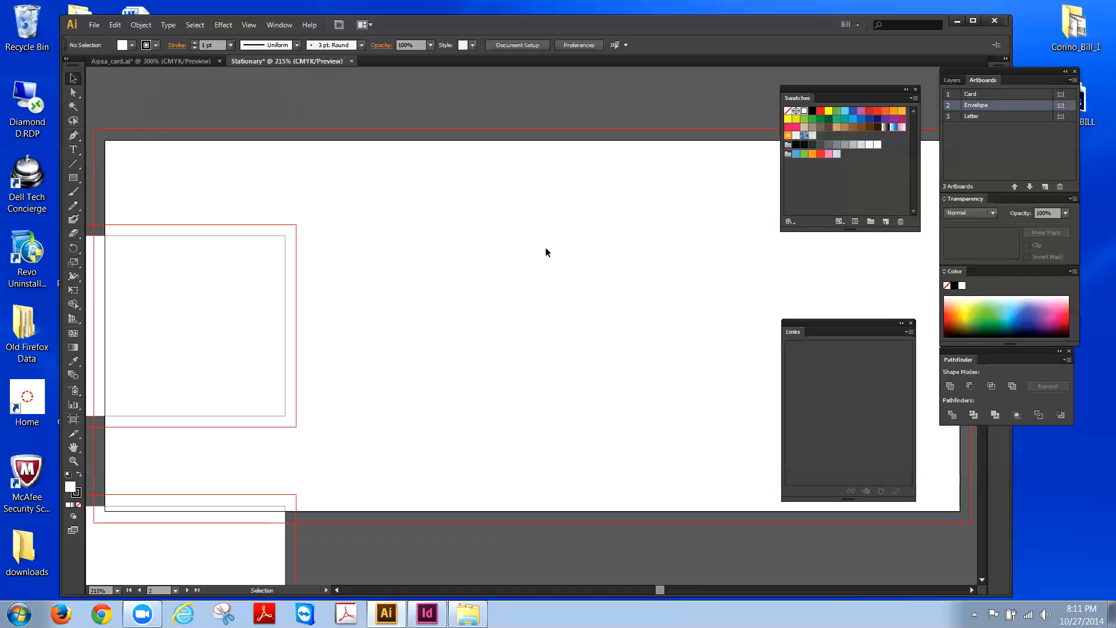
Step: Resize the Letter artboard to 8.5 in wide by 11 in high in its artboard options
click(989, 116)
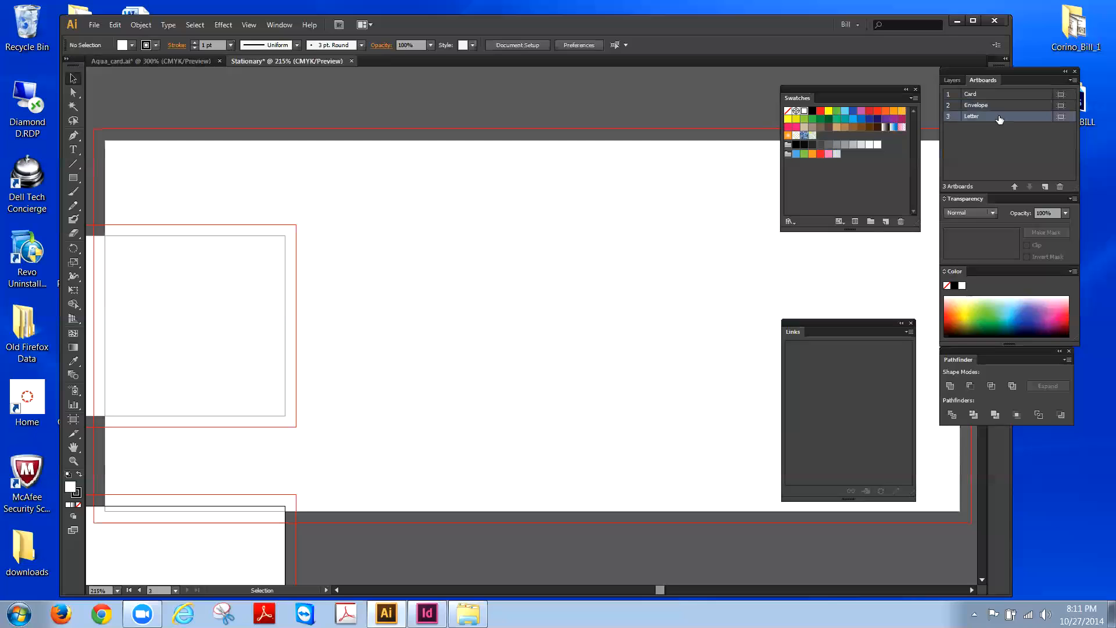
click(1073, 79)
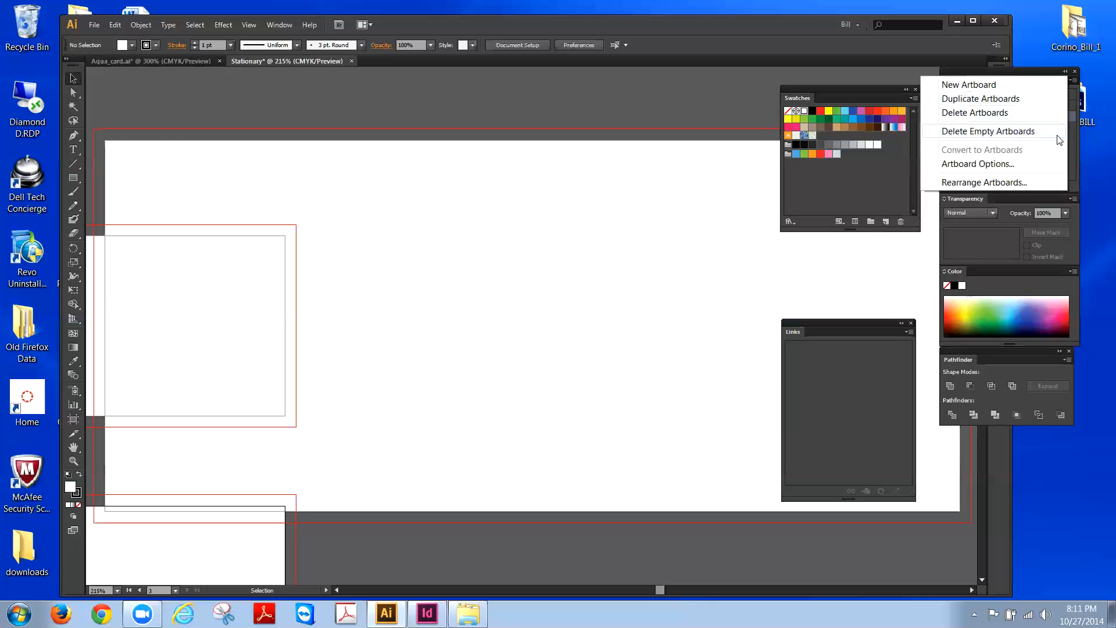
click(996, 167)
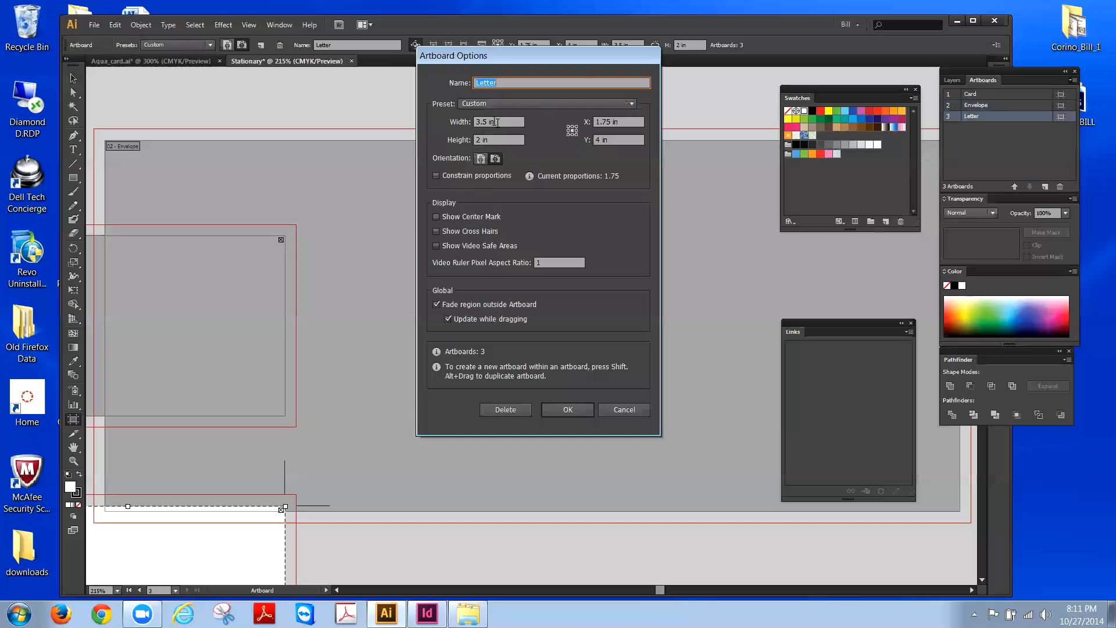
click(478, 122)
double_click(478, 122)
text(8)
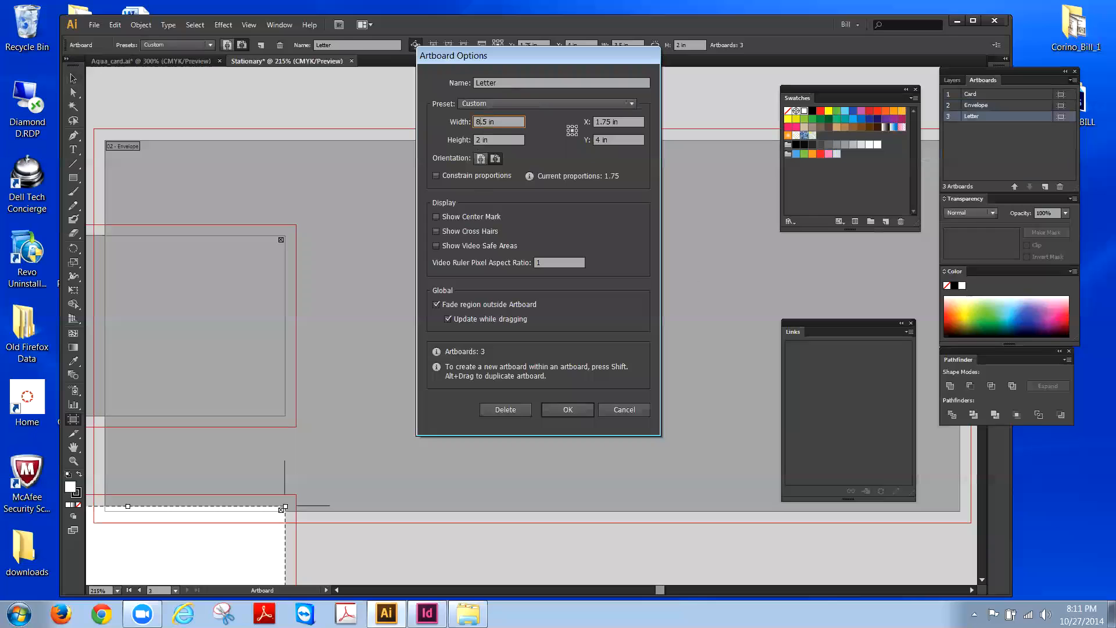
double_click(478, 139)
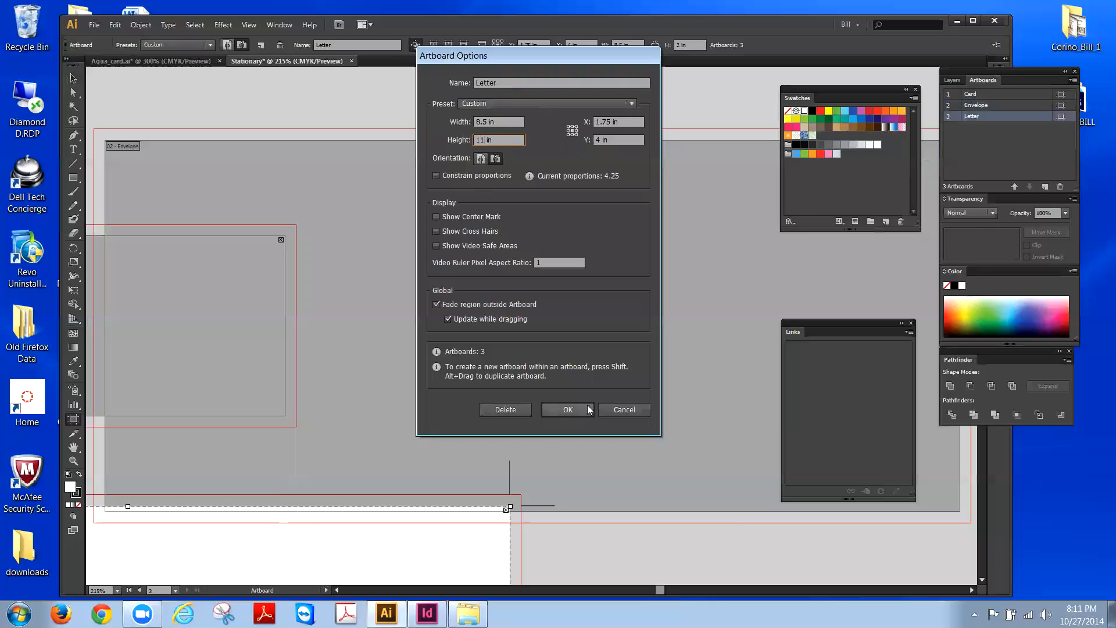
click(568, 410)
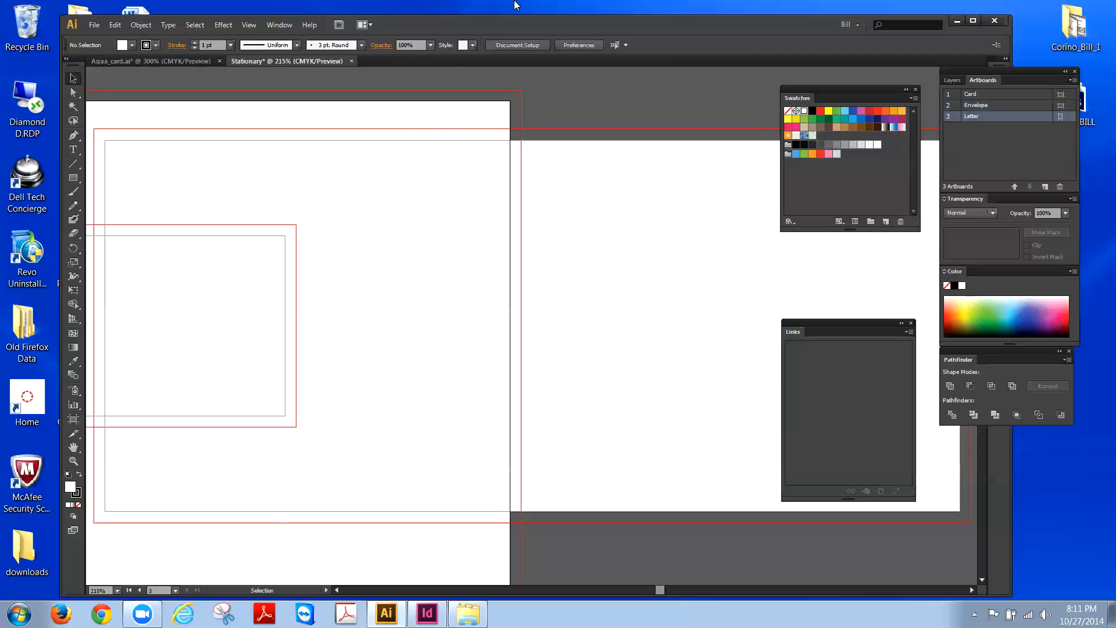
Step: Bring the overlapping artboards into view at 150% and make the Envelope artboard active
click(249, 25)
click(273, 137)
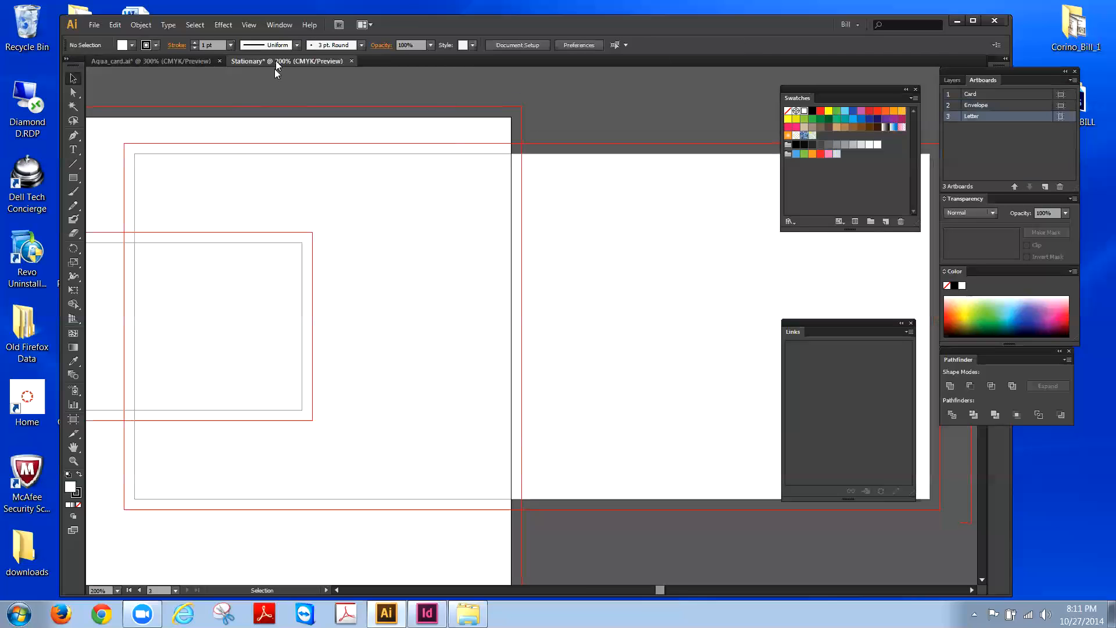
click(255, 24)
click(269, 138)
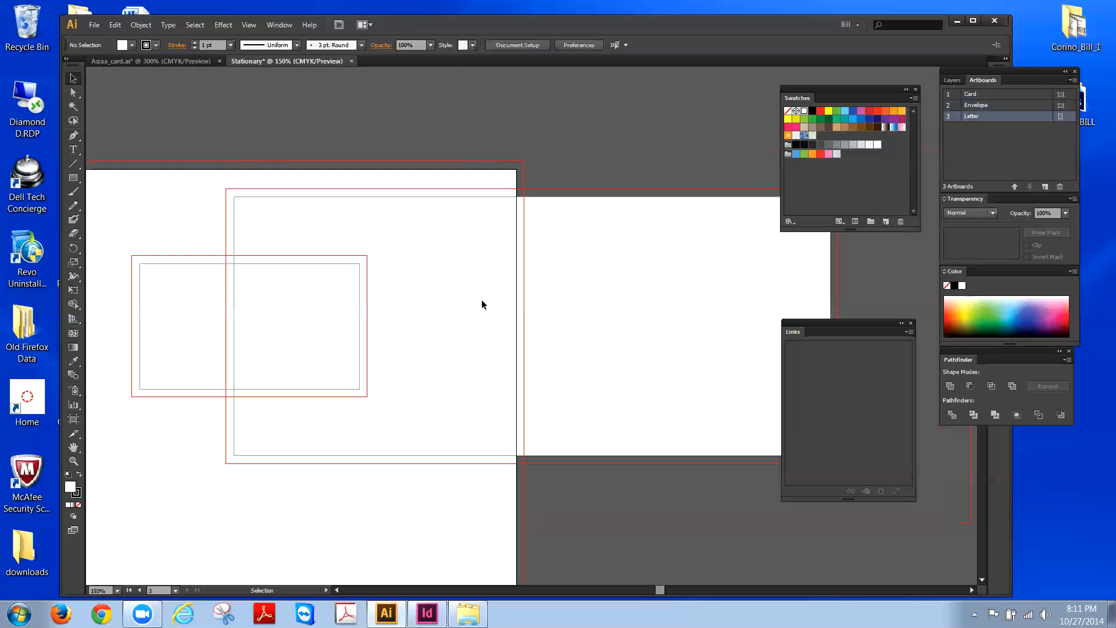
click(574, 301)
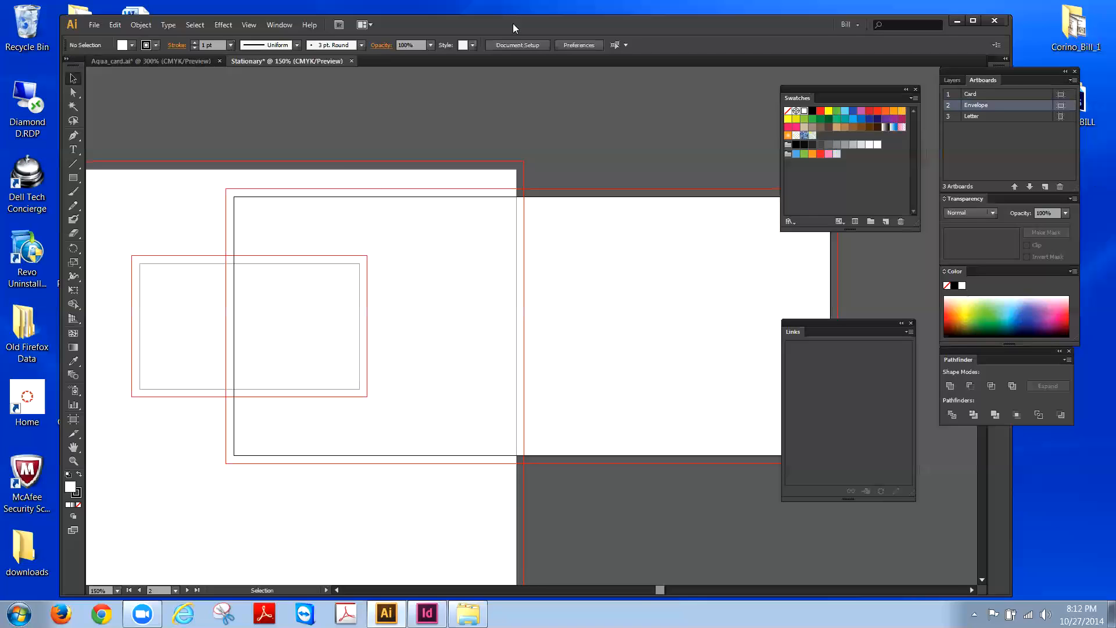
Step: Rearrange the three artboards in a grid by row with 2 columns and a spacing of 1 in
click(1073, 81)
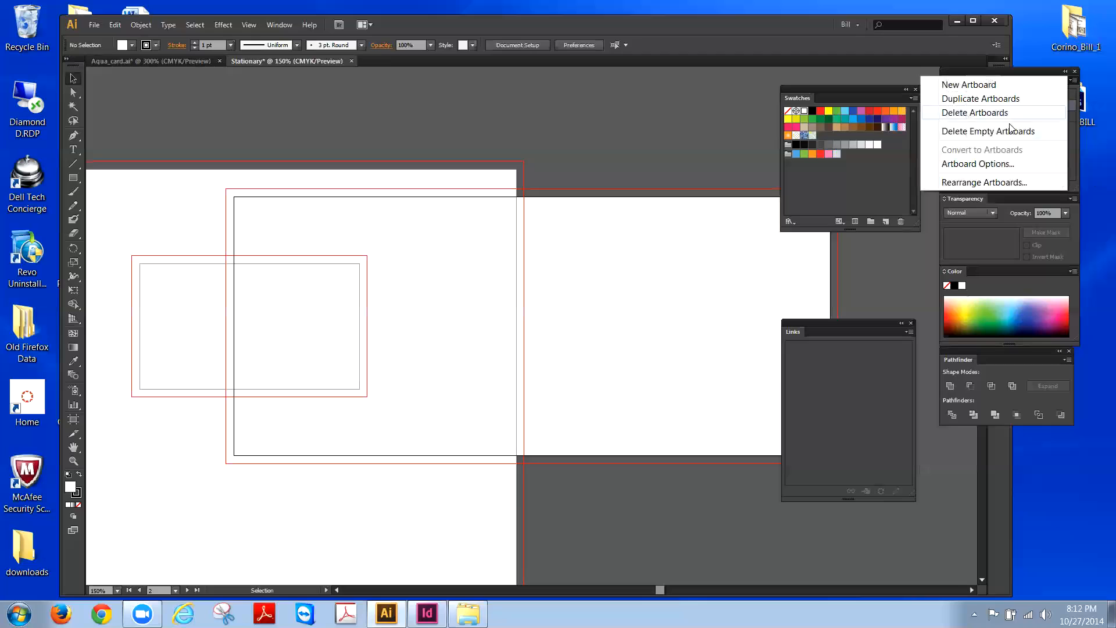
click(982, 183)
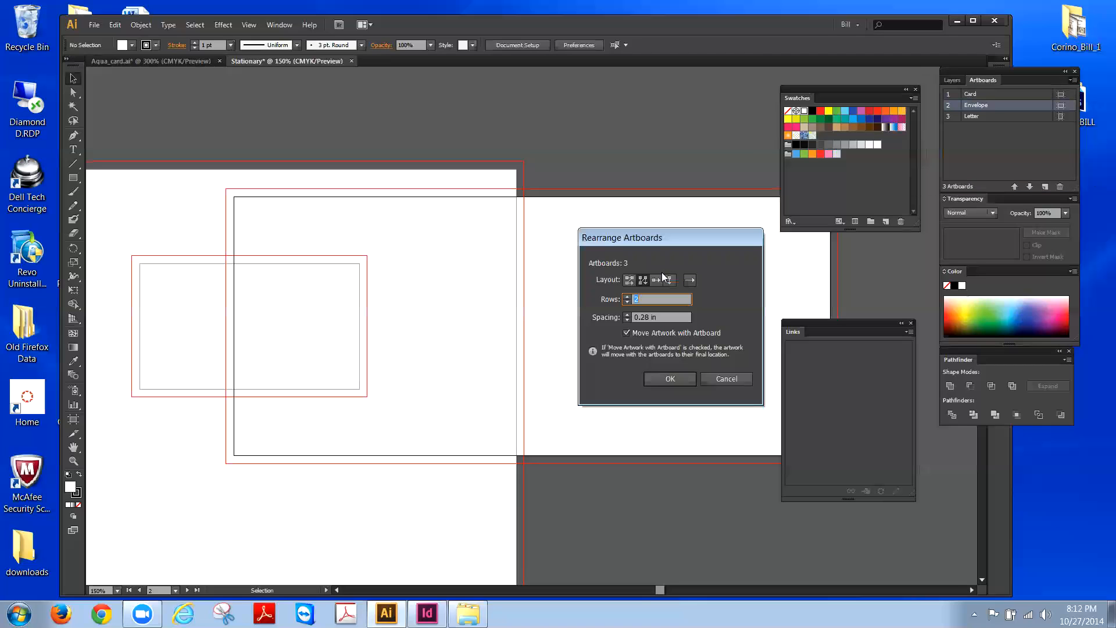
click(629, 281)
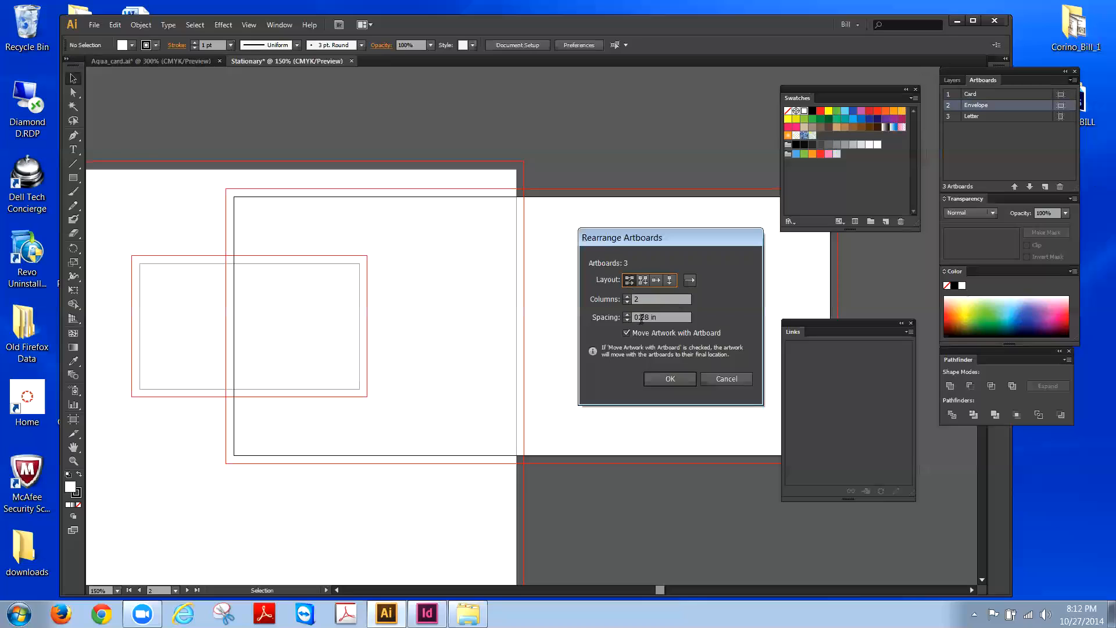
drag(642, 317, 650, 318)
text(1)
click(663, 382)
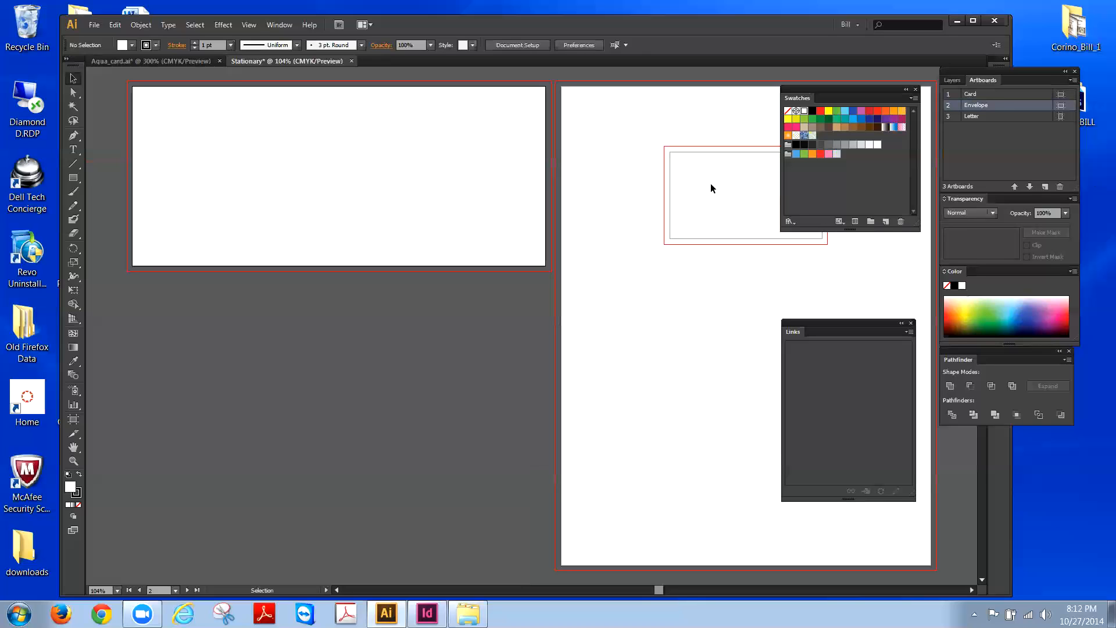
Step: Move the Card artboard off the Letter artboard into the empty area below the Envelope artboard
click(711, 184)
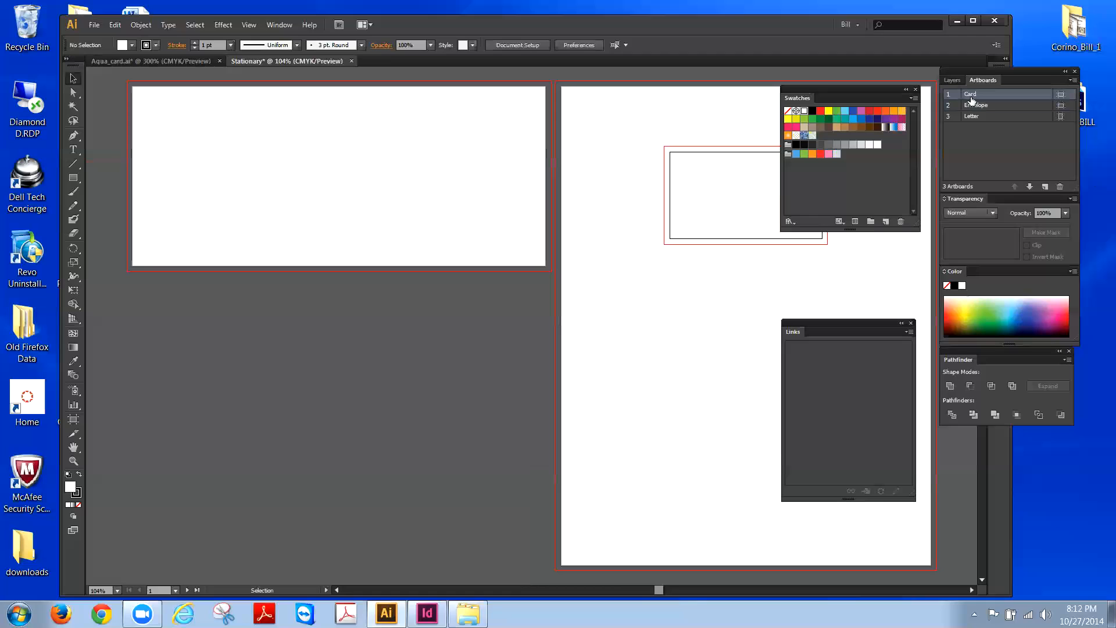
click(73, 418)
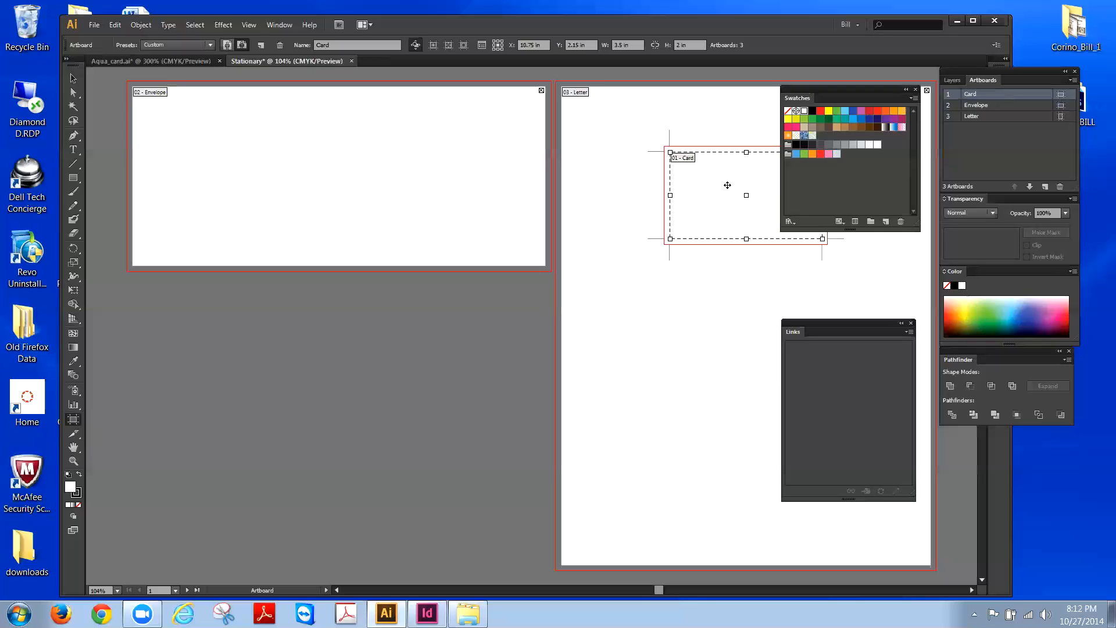
mouse_move(728, 185)
mouse_down()
mouse_move(448, 280)
mouse_move(341, 349)
mouse_move(306, 394)
mouse_up()
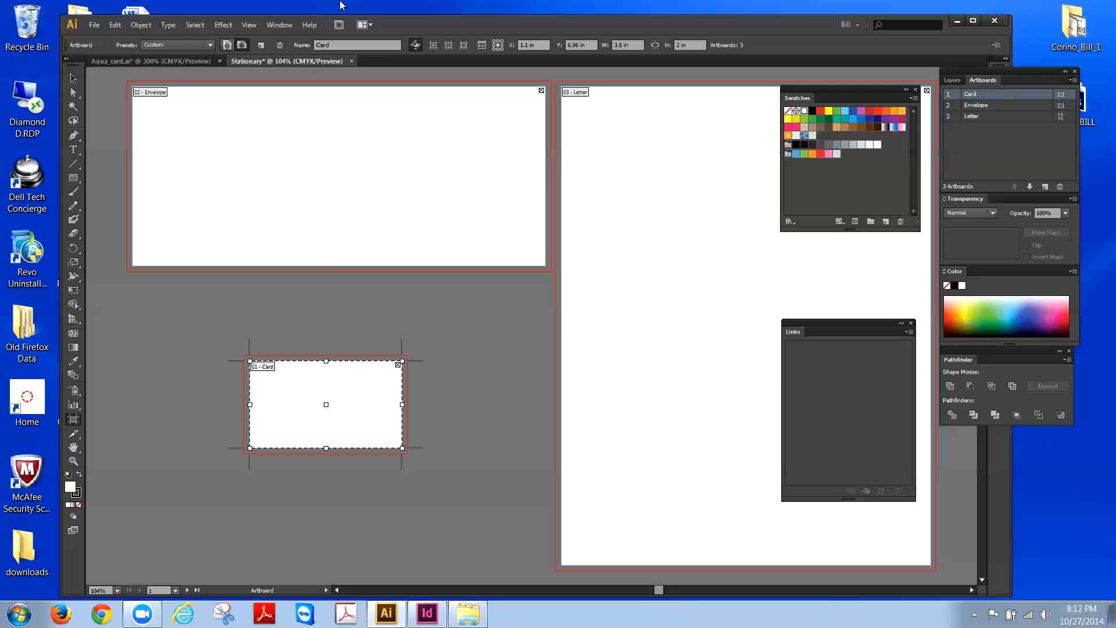
Step: Save the document as Stationary.ai in the Monday folder with the default Illustrator options, and leave artboard editing
click(104, 27)
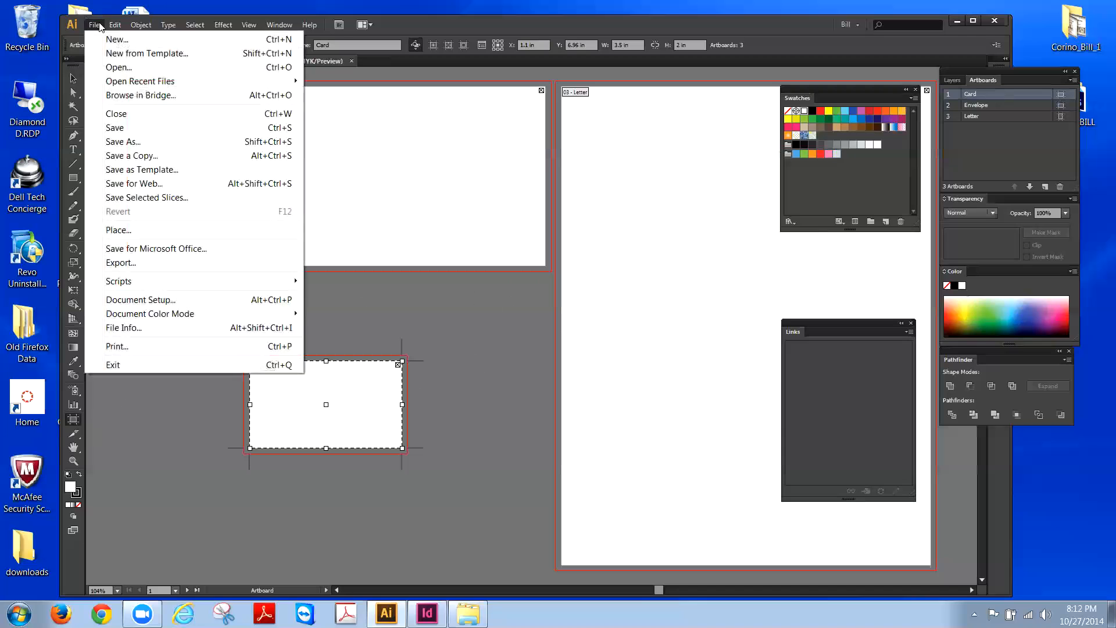
click(108, 127)
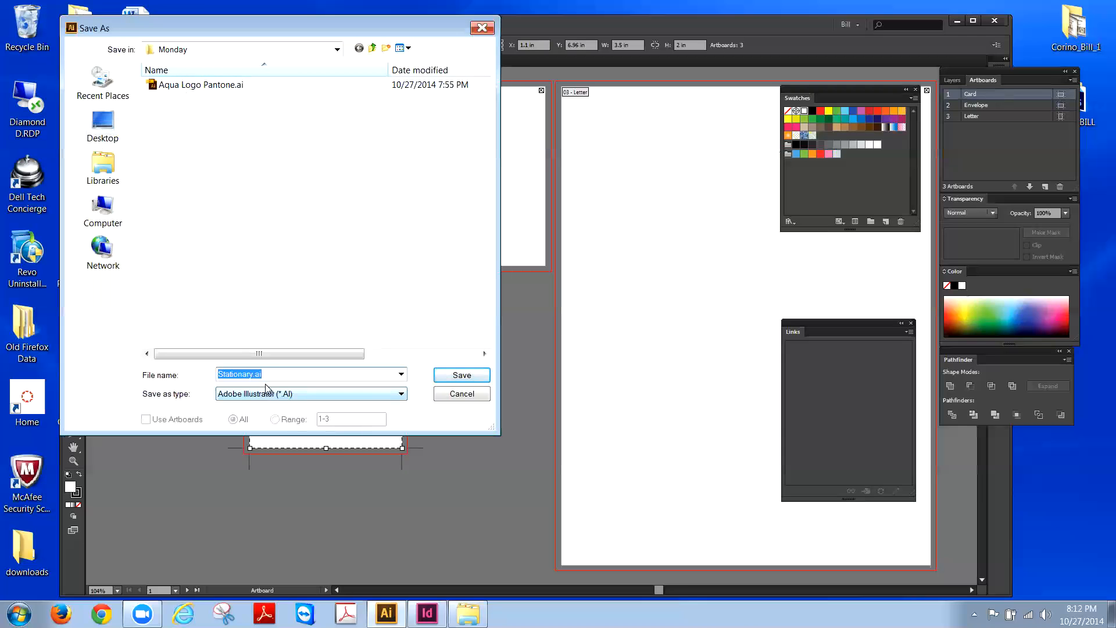
click(437, 376)
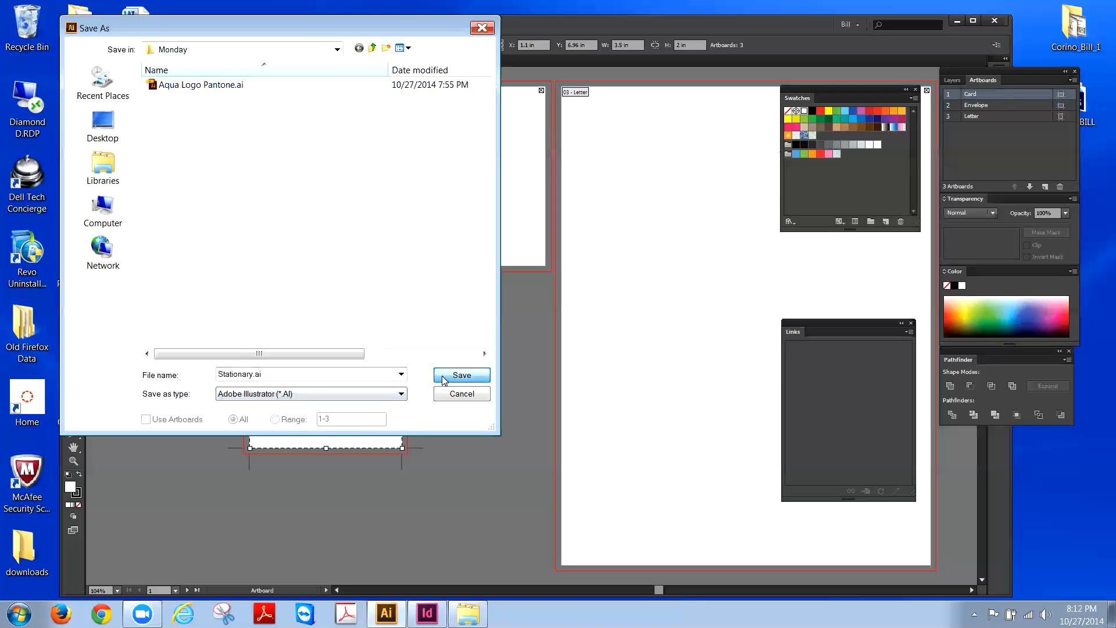
click(663, 467)
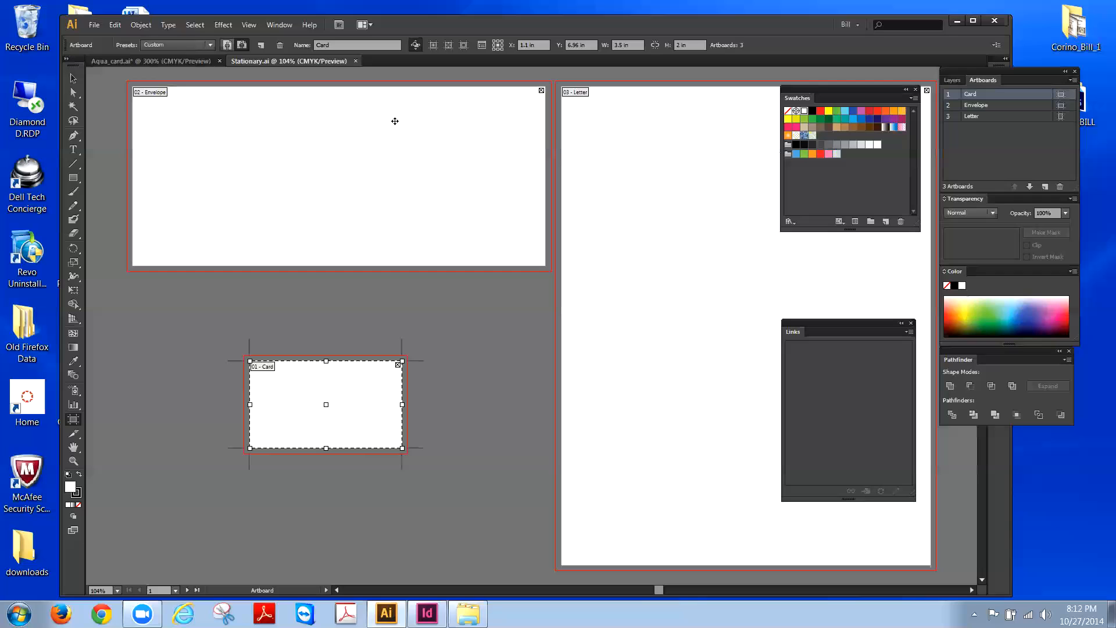
key(Escape)
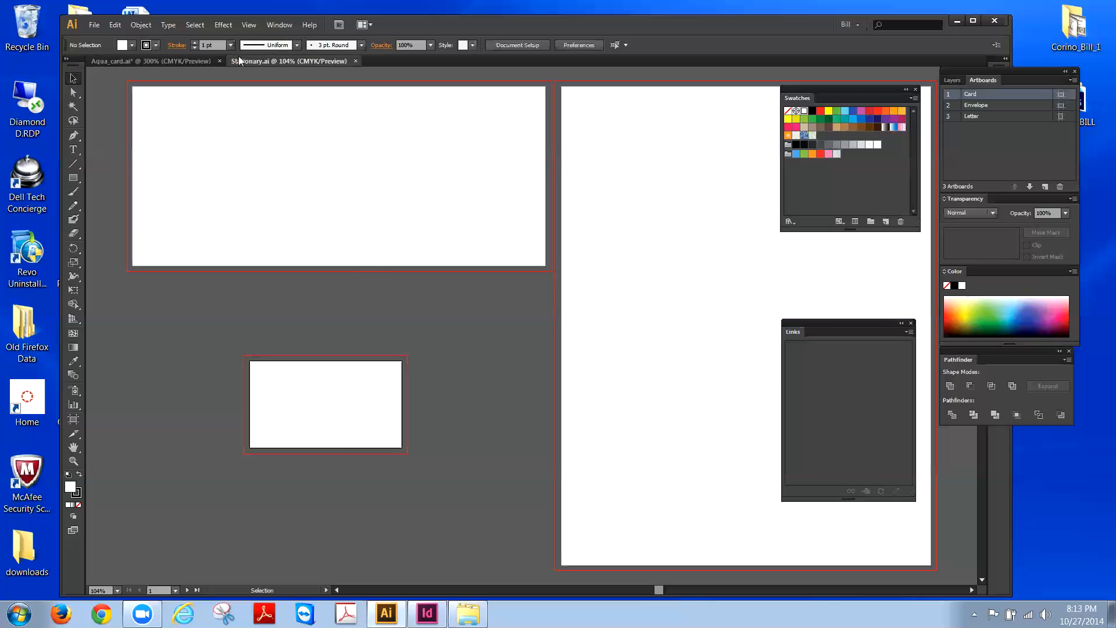
Step: Copy all the business card artwork in Aqua_card.ai except the crop marks
click(108, 61)
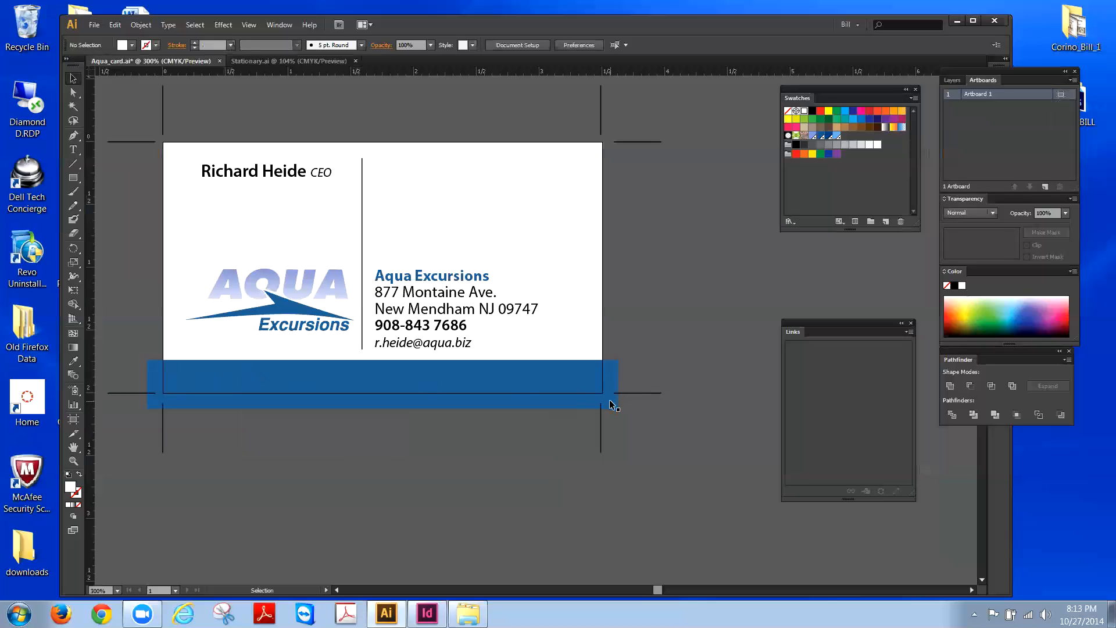
click(265, 62)
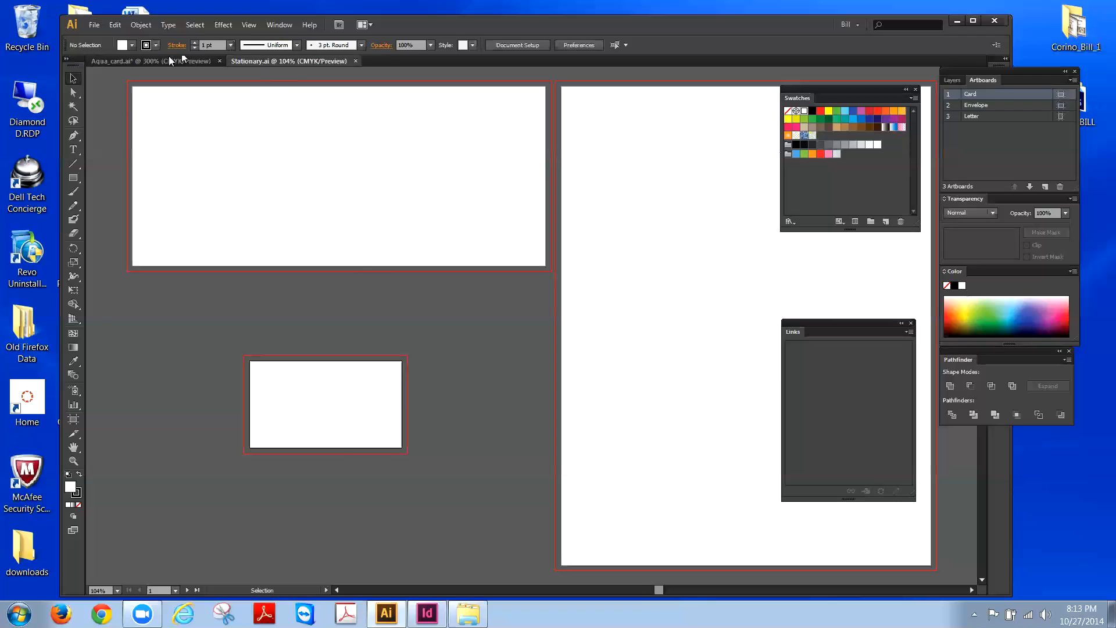
click(104, 62)
drag(136, 158, 646, 401)
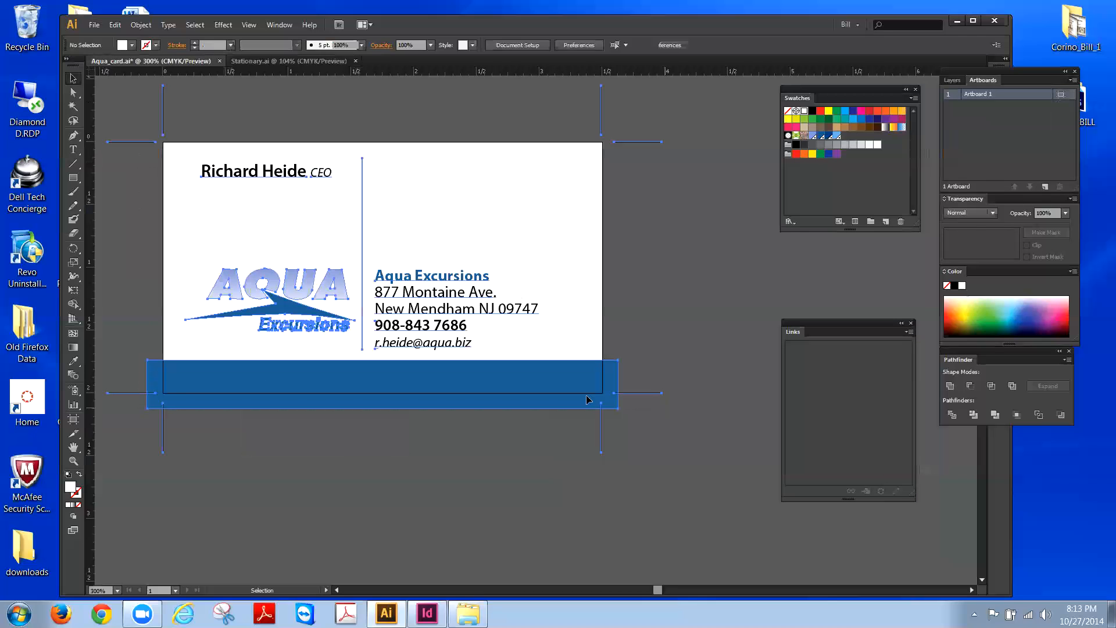
right_click(539, 376)
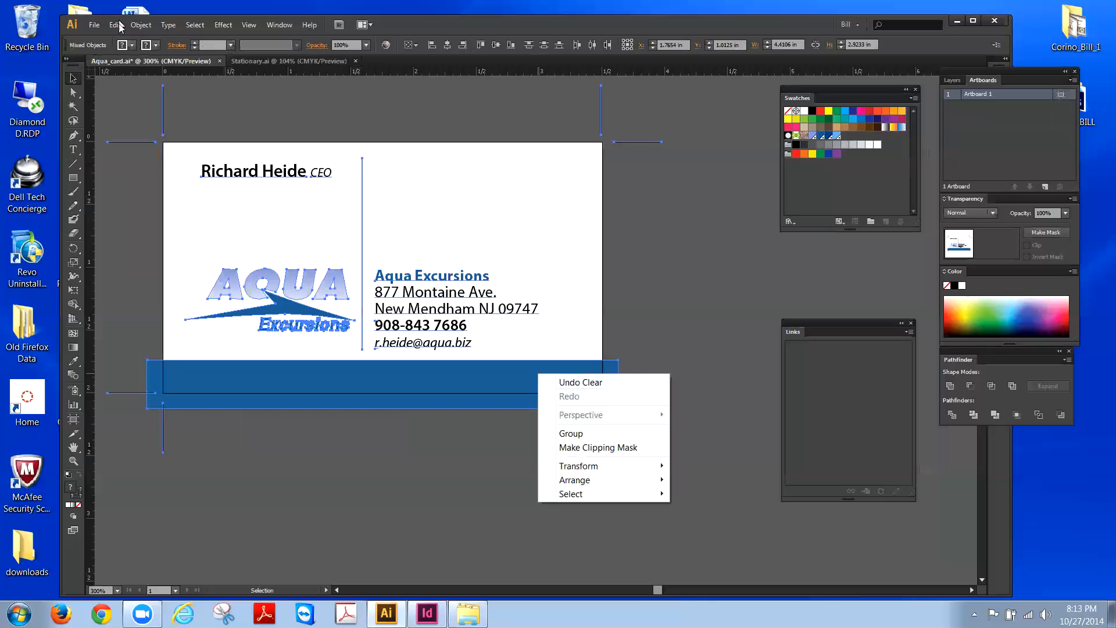
click(148, 163)
drag(155, 158, 615, 388)
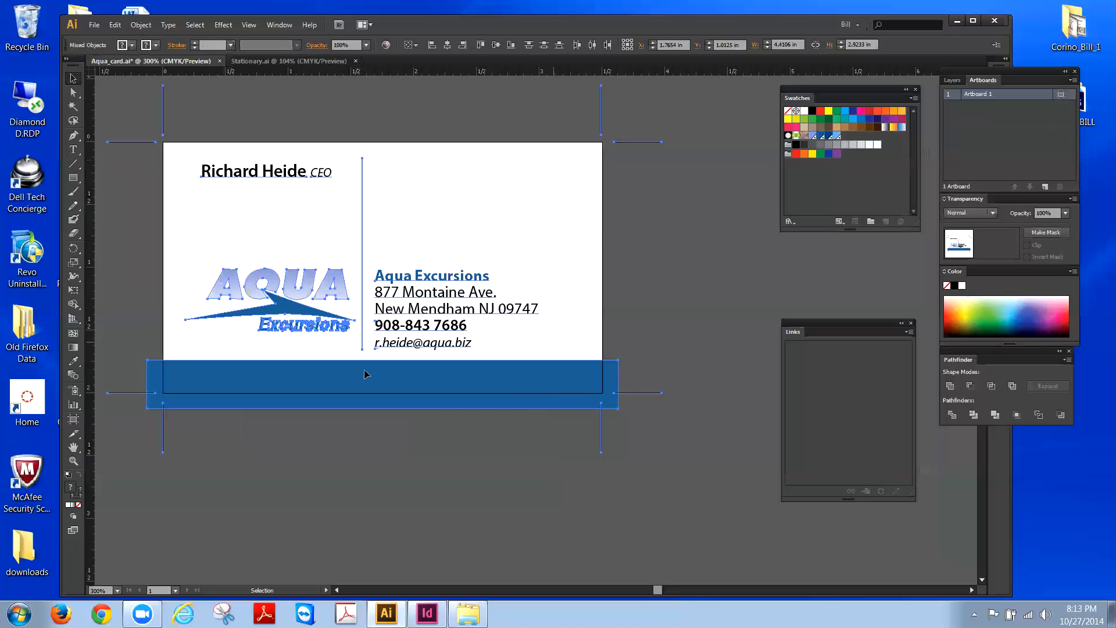
shift+click(150, 142)
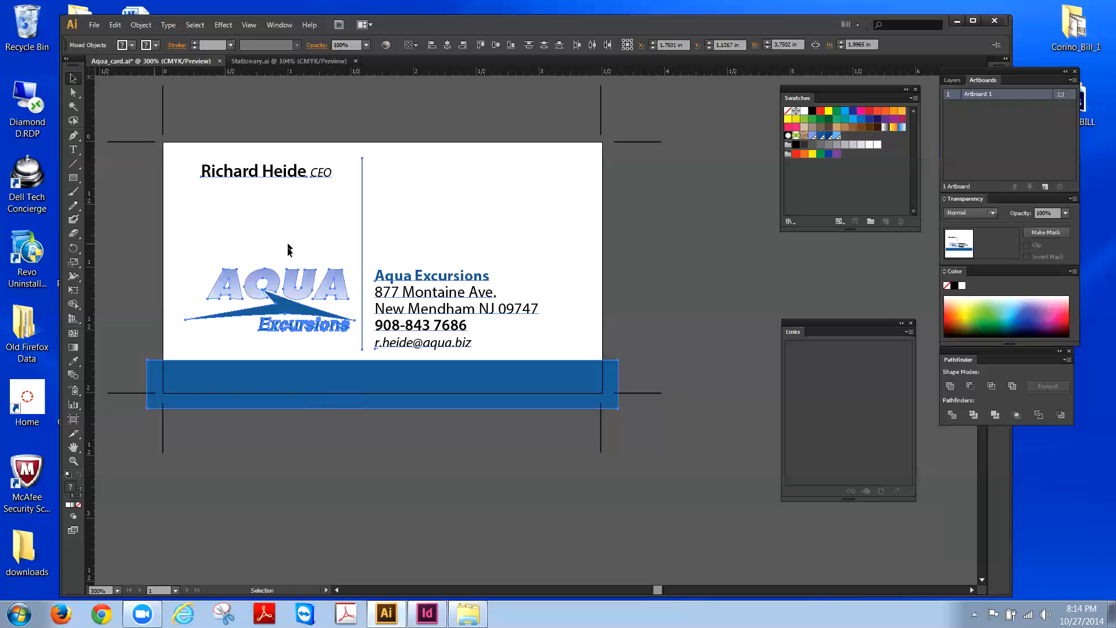
click(114, 25)
click(139, 82)
Step: Paste the copied business card artwork in place on the Card artboard of Stationary.ai
click(244, 64)
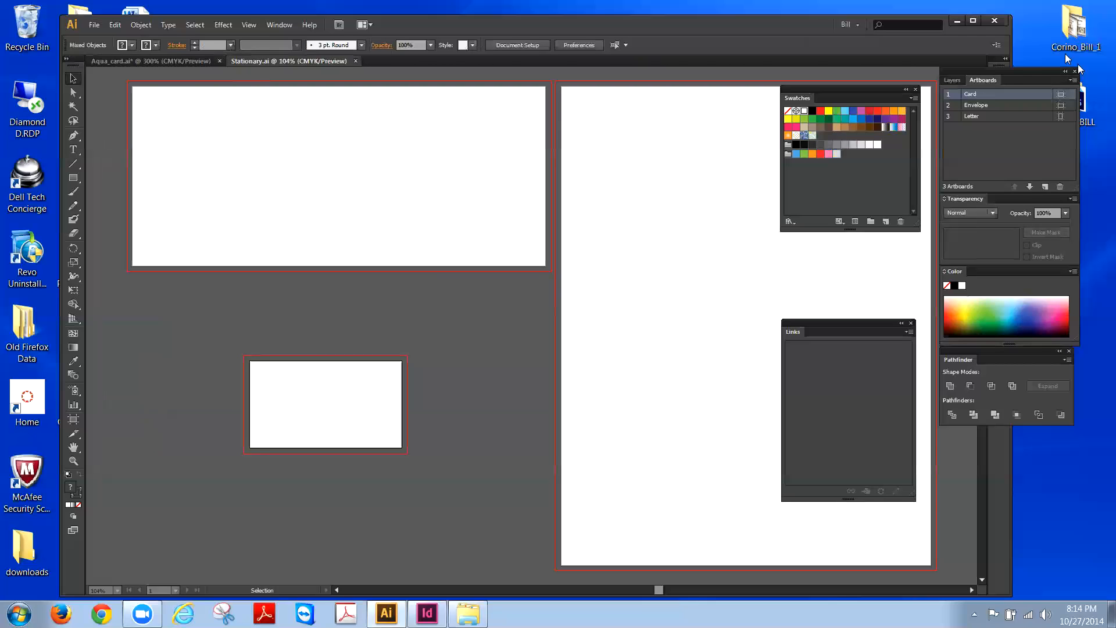
double_click(1005, 94)
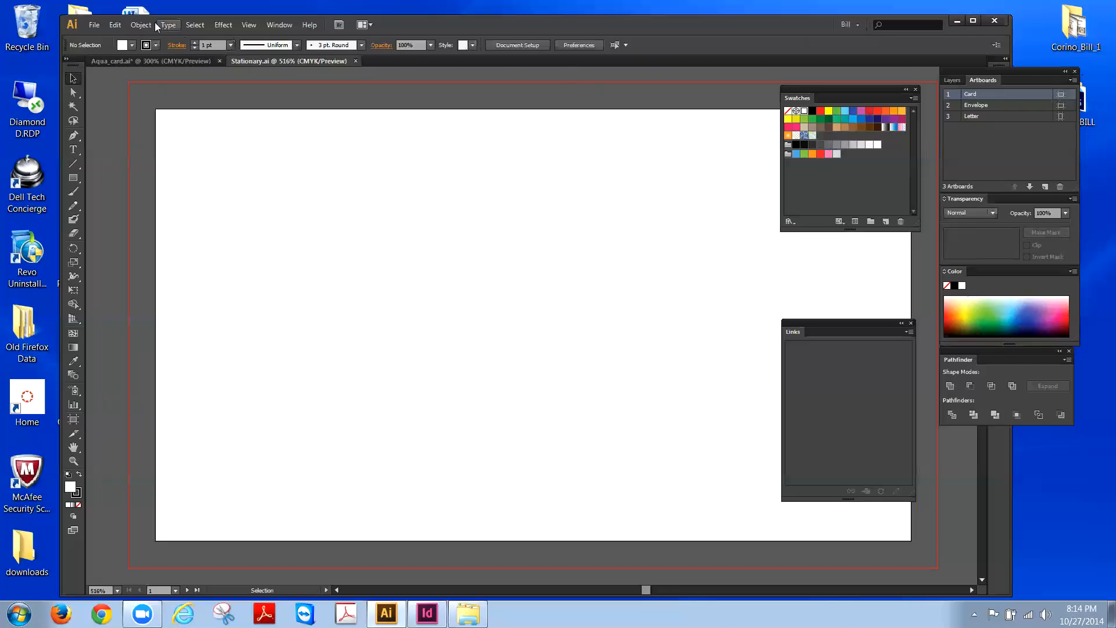
click(114, 24)
click(136, 142)
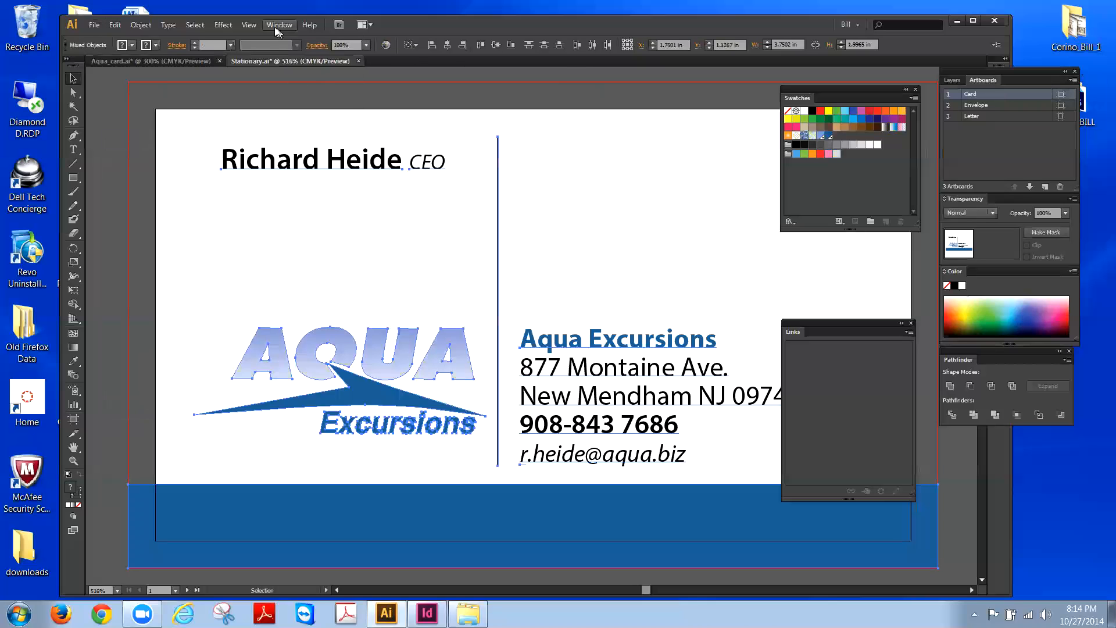
Step: Dock the Swatches panel with the Artboards panel, move the Links panel clear of the card, and fit all artboards in view
click(254, 26)
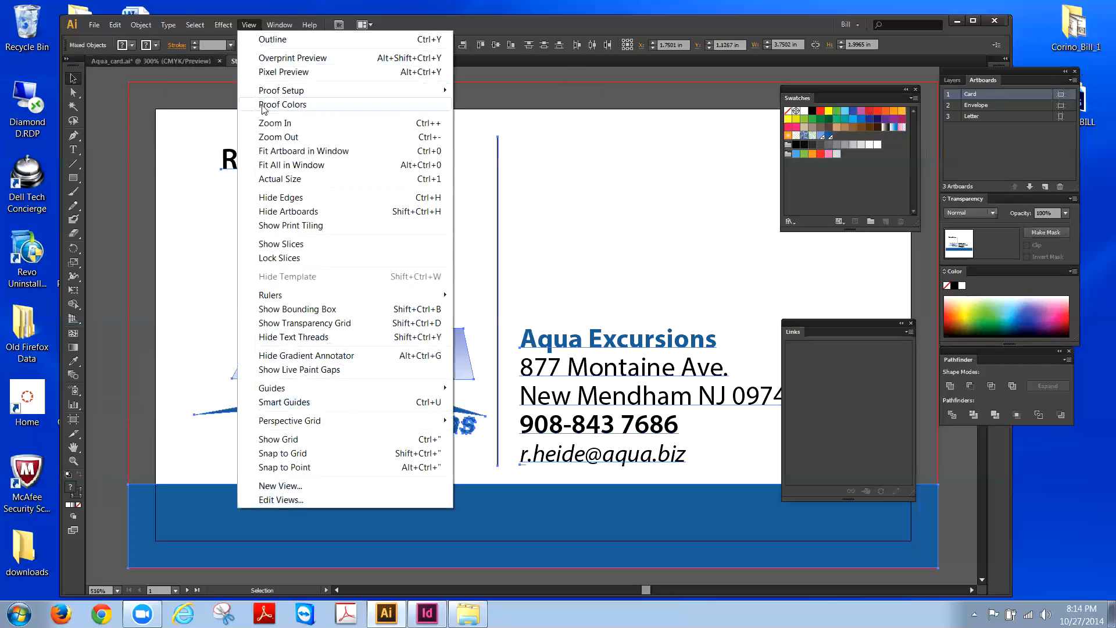
click(263, 137)
drag(901, 94, 952, 83)
drag(853, 329, 931, 335)
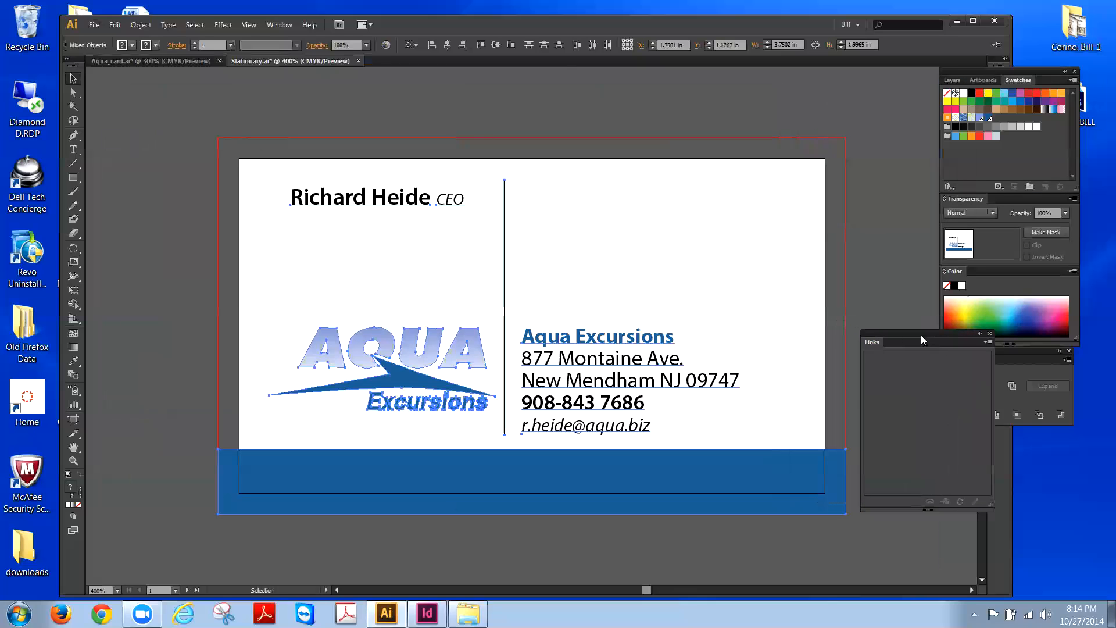
click(254, 23)
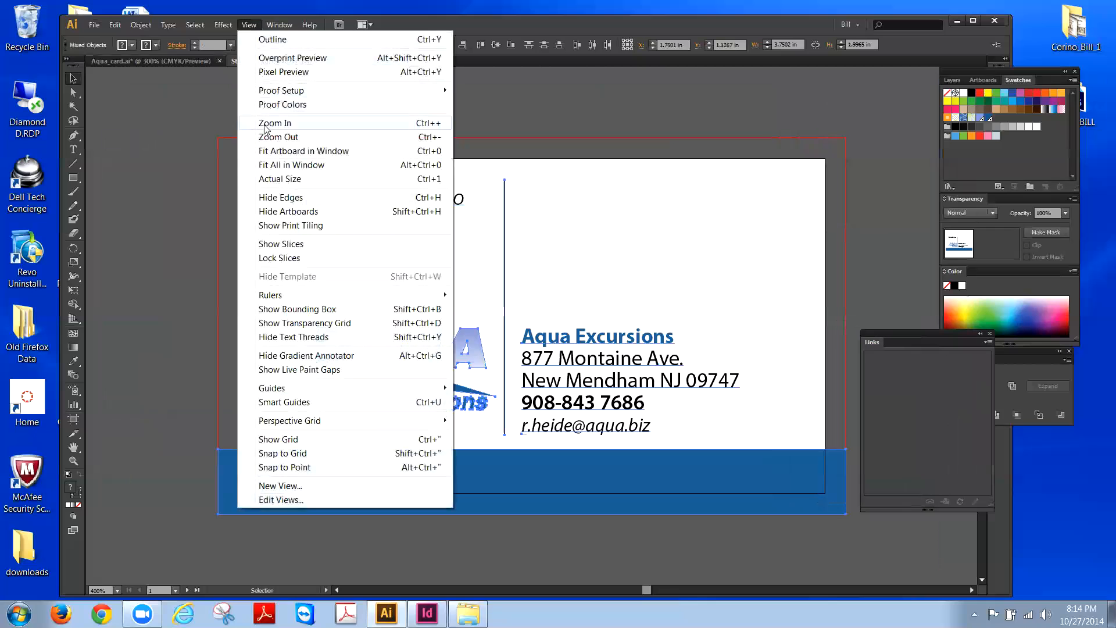
click(267, 166)
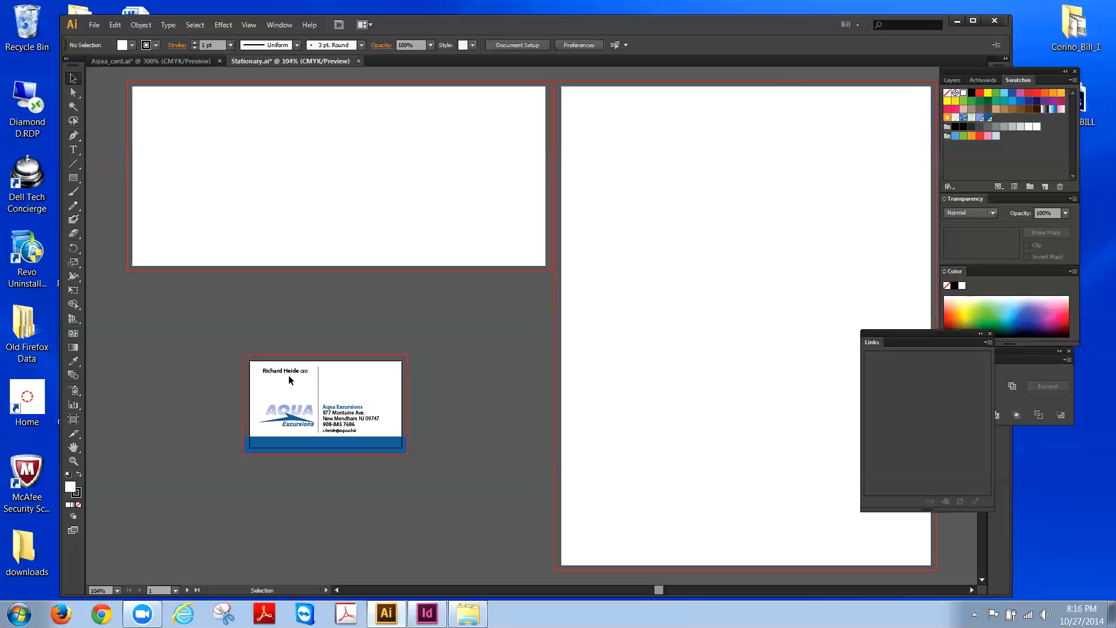
Step: Float the Swatches panel beside the card artwork and delete all unused swatches
click(976, 72)
drag(1008, 74, 464, 306)
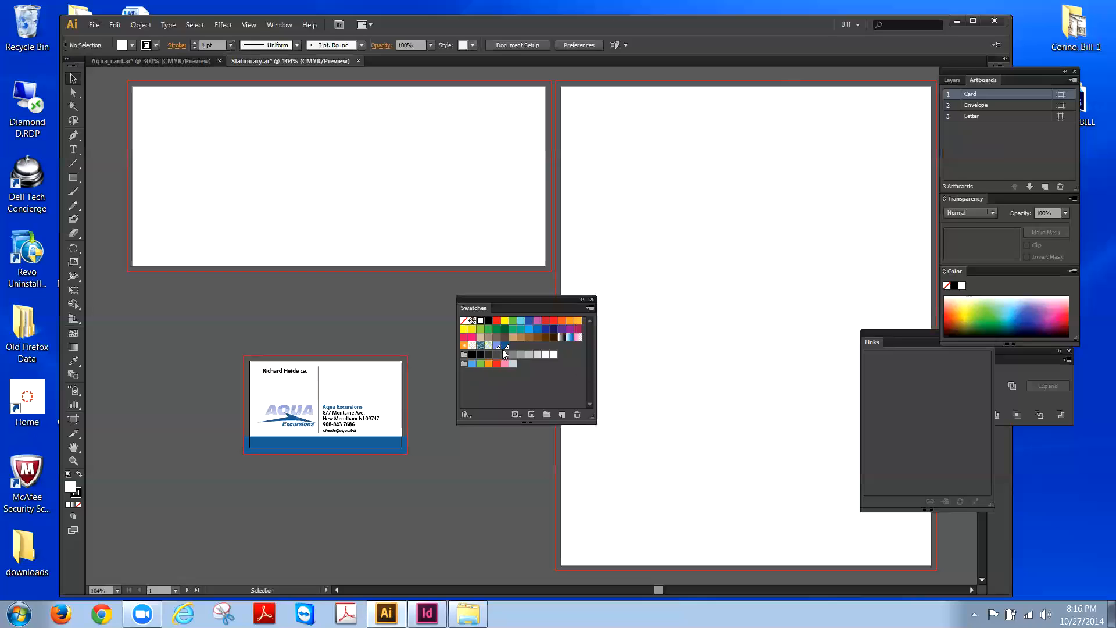
click(589, 308)
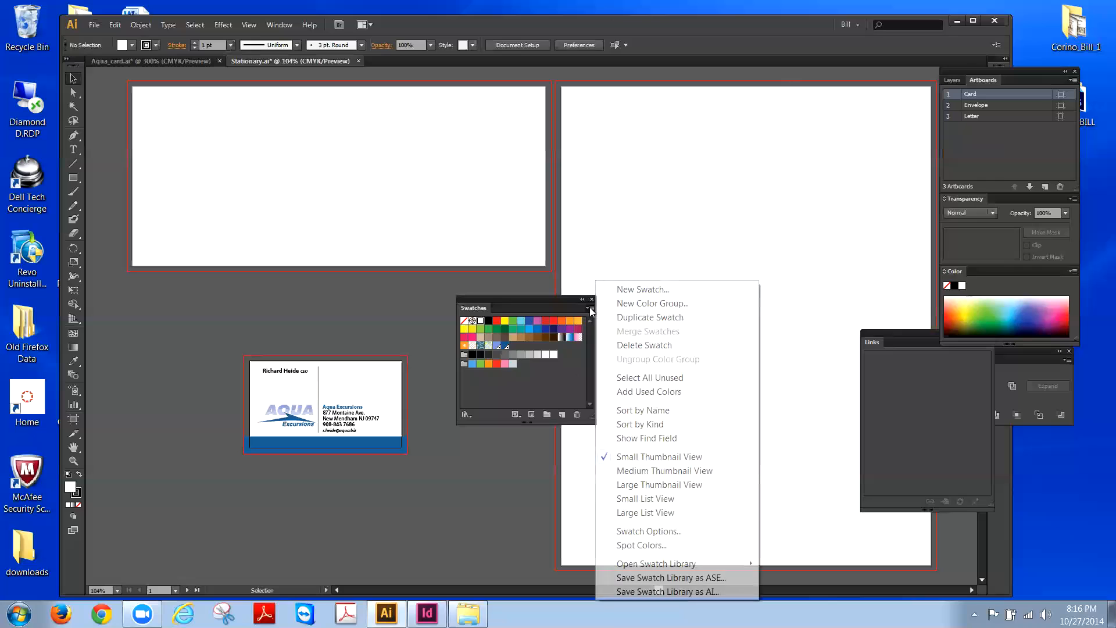
click(638, 379)
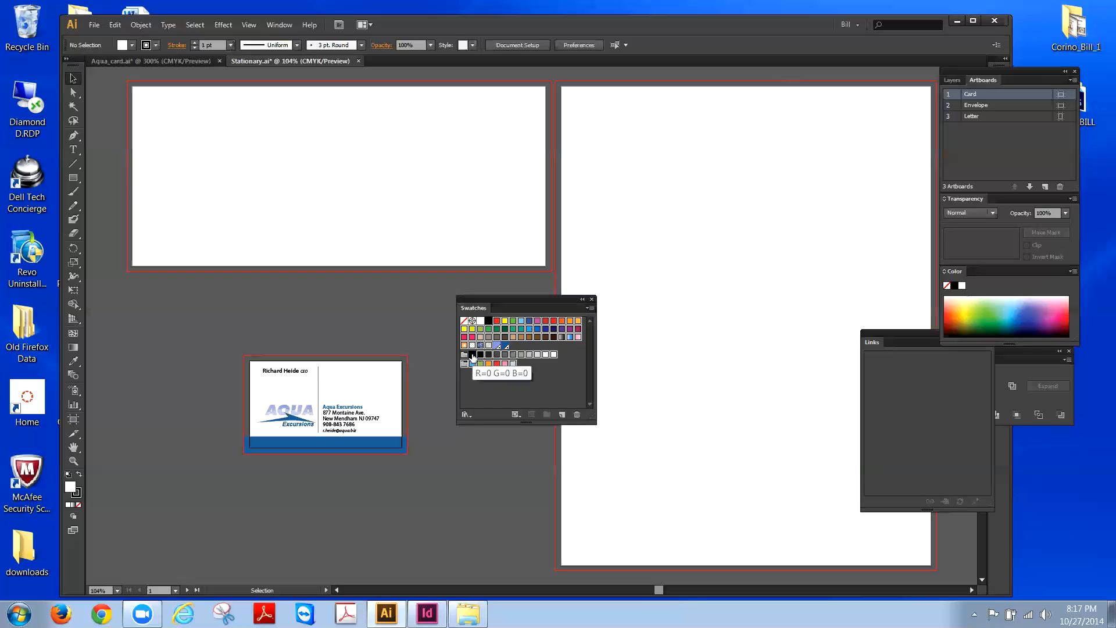
click(575, 417)
click(539, 325)
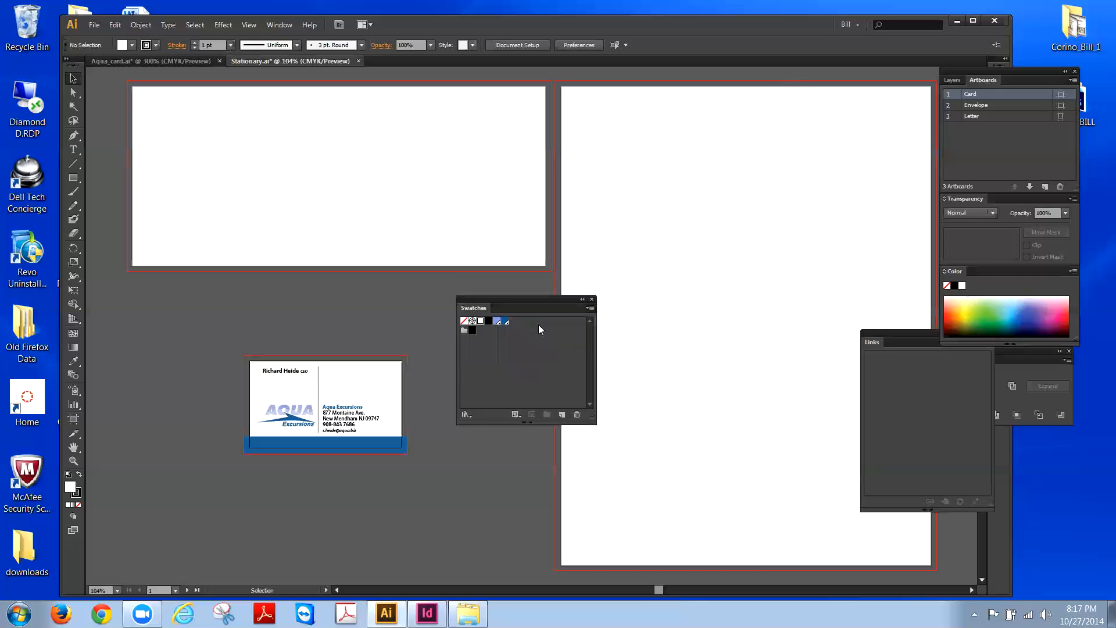
Step: Delete the remaining color group with its black swatch from the swatches
click(466, 329)
click(576, 415)
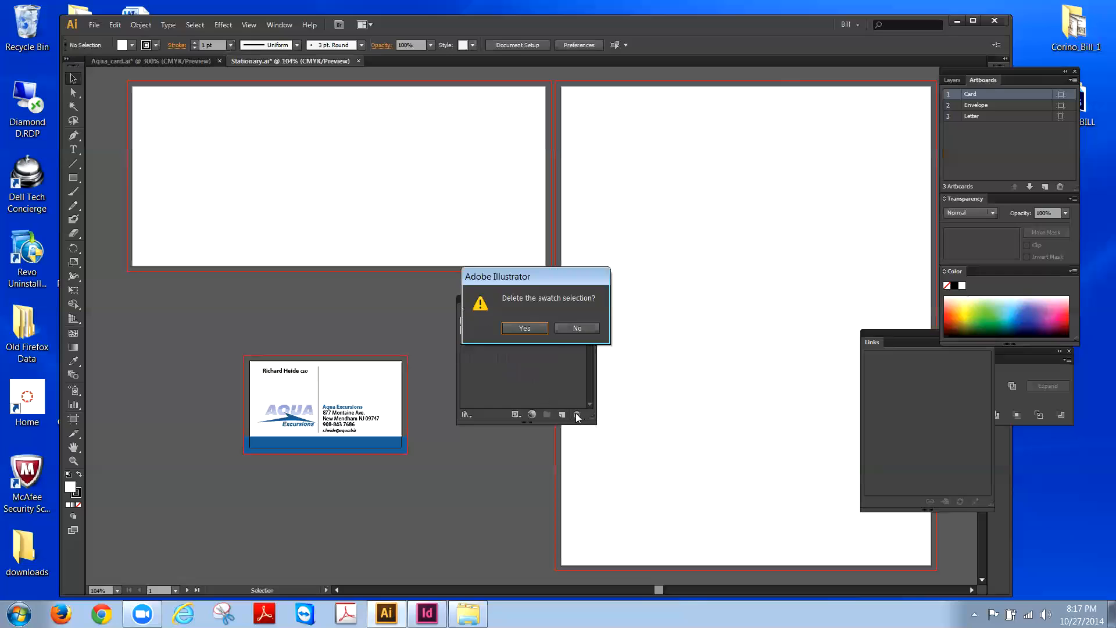
click(546, 331)
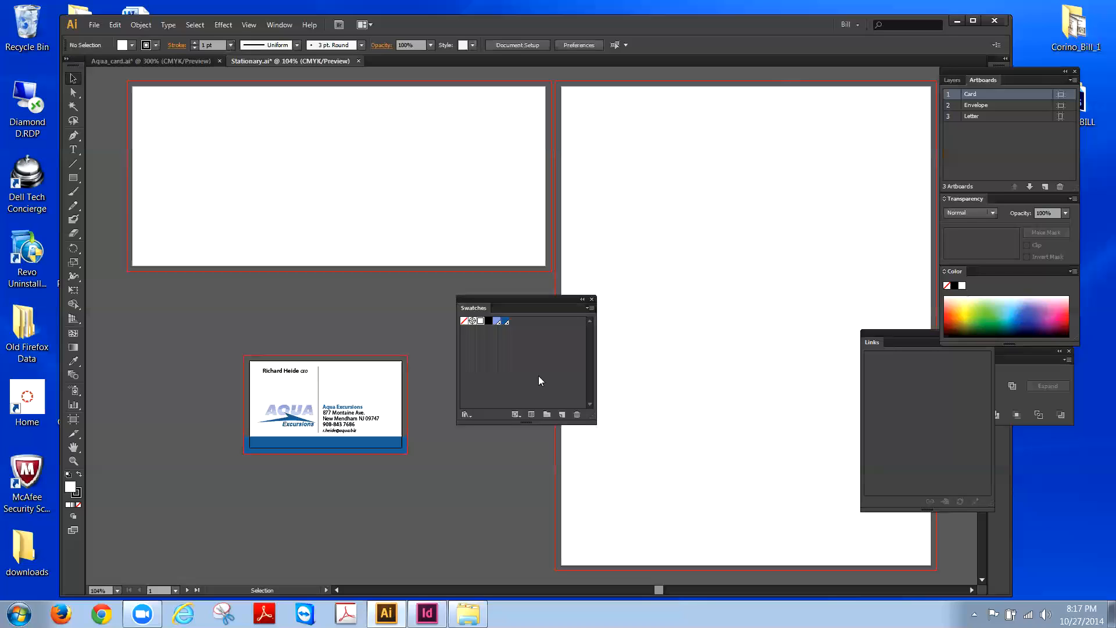
click(93, 25)
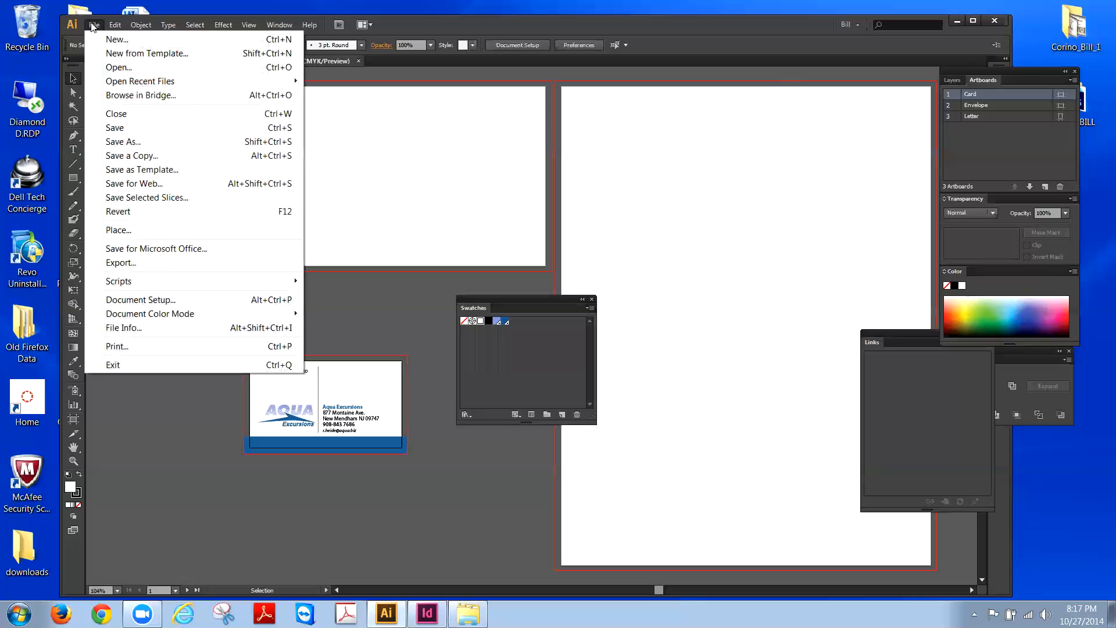
click(138, 299)
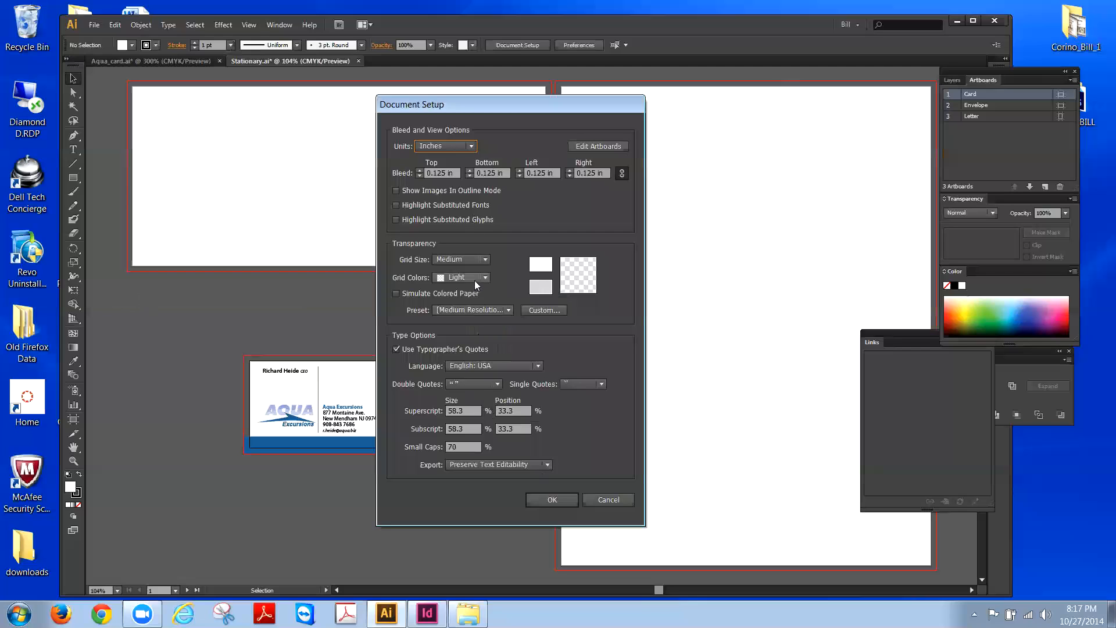
click(608, 499)
click(96, 26)
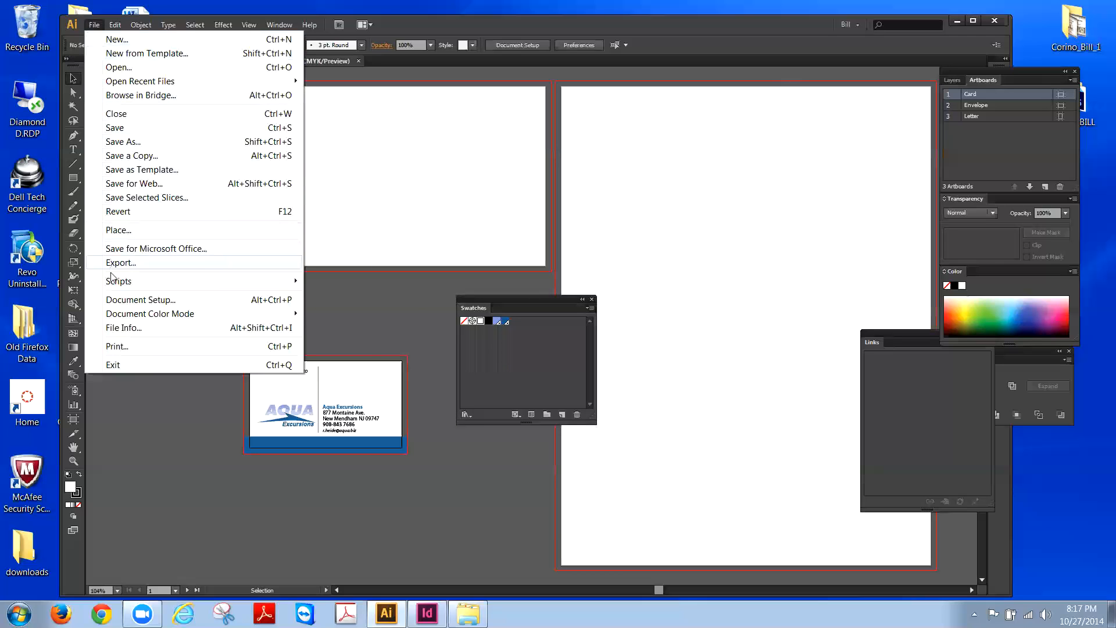
click(344, 303)
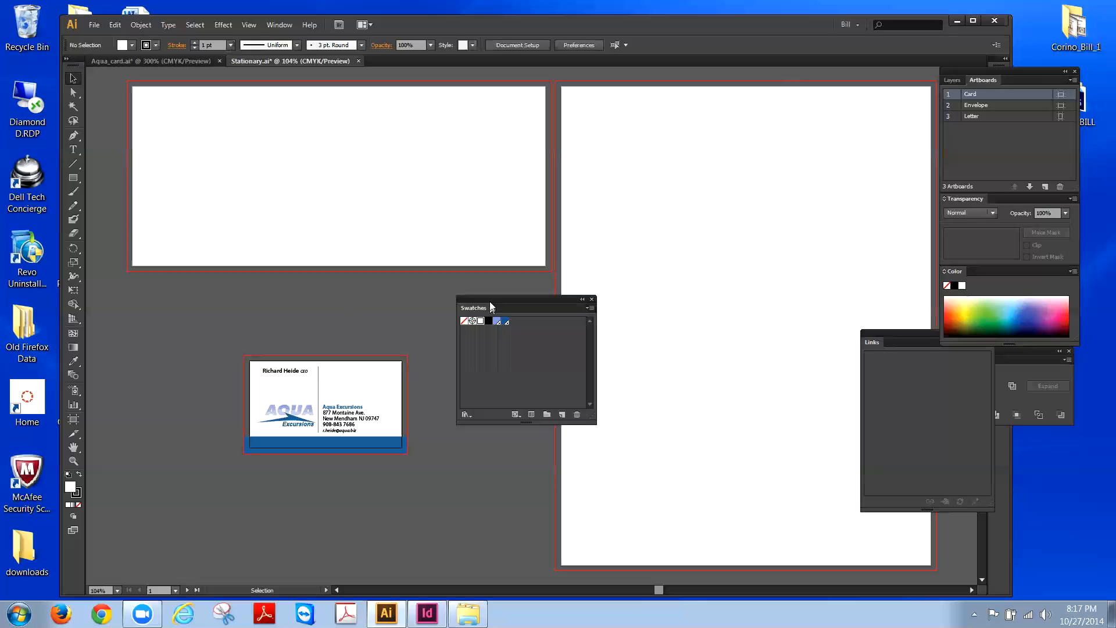
Step: Move the floating Swatches panel away from the card onto the letter artboard
drag(490, 301, 667, 265)
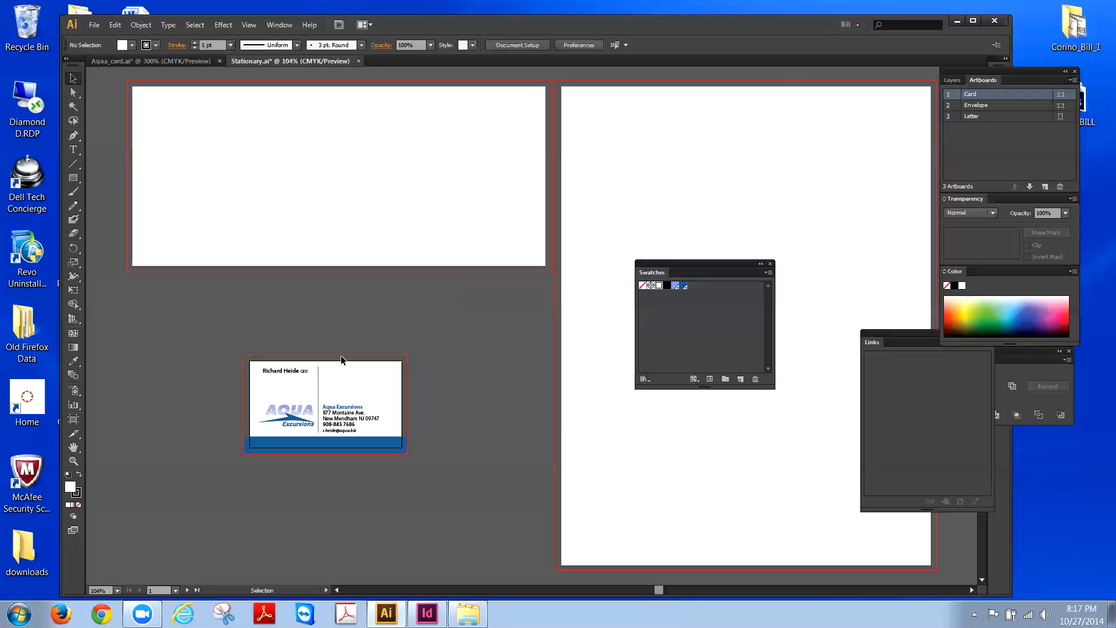
click(93, 25)
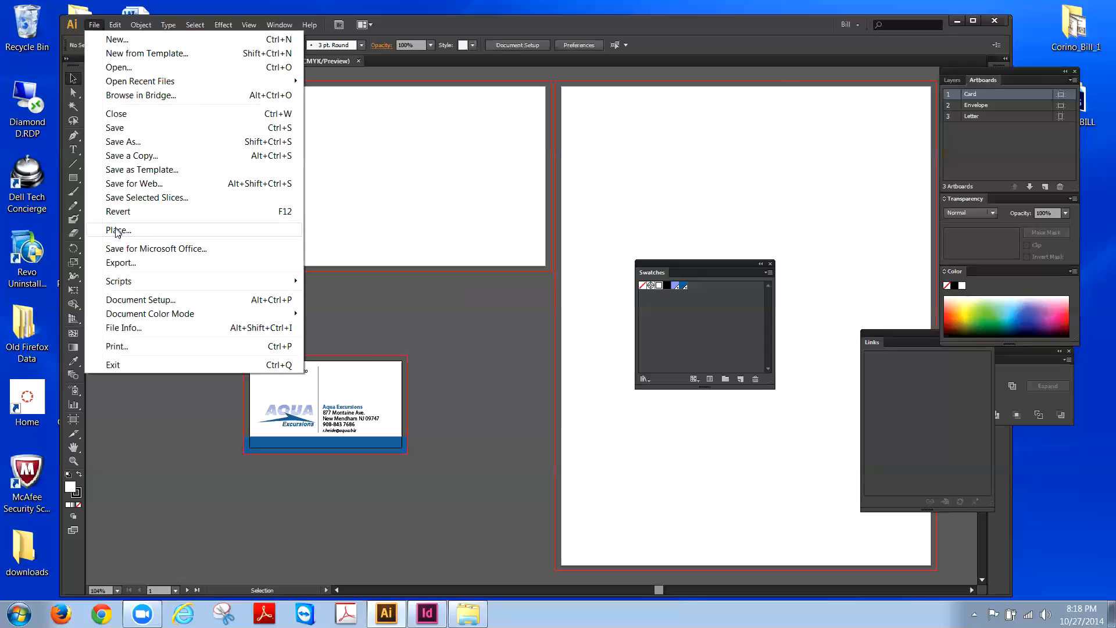
click(119, 263)
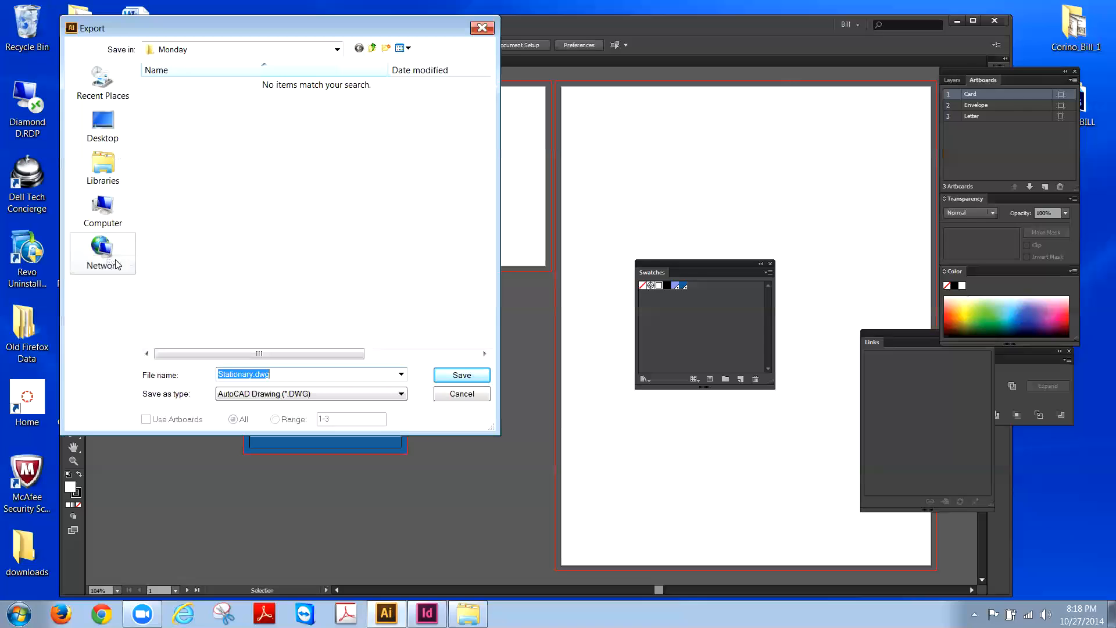
click(289, 396)
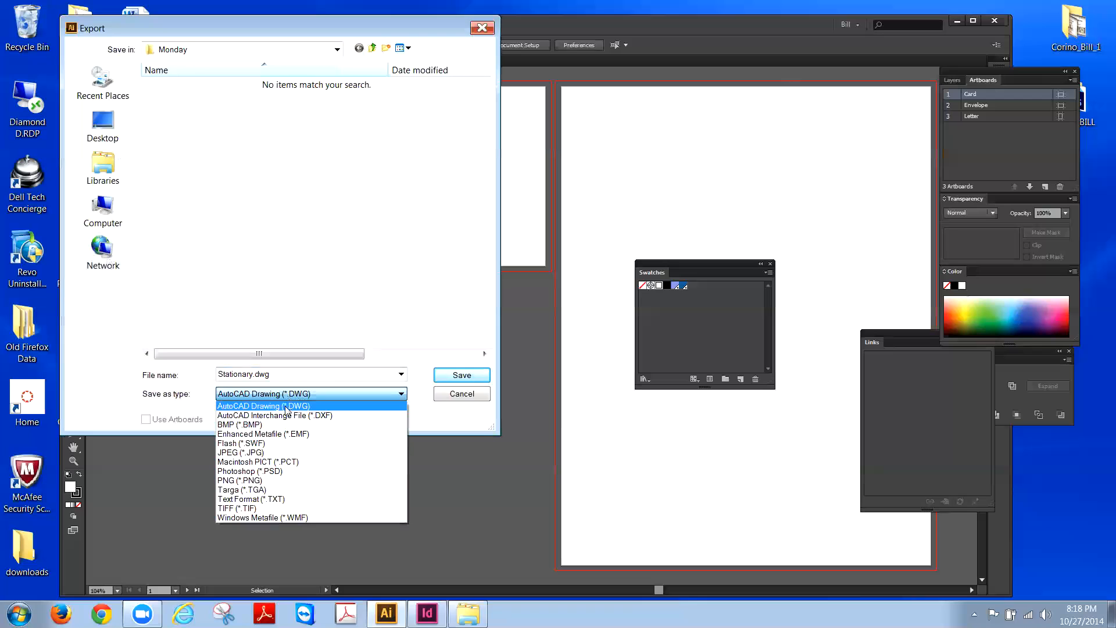
click(462, 395)
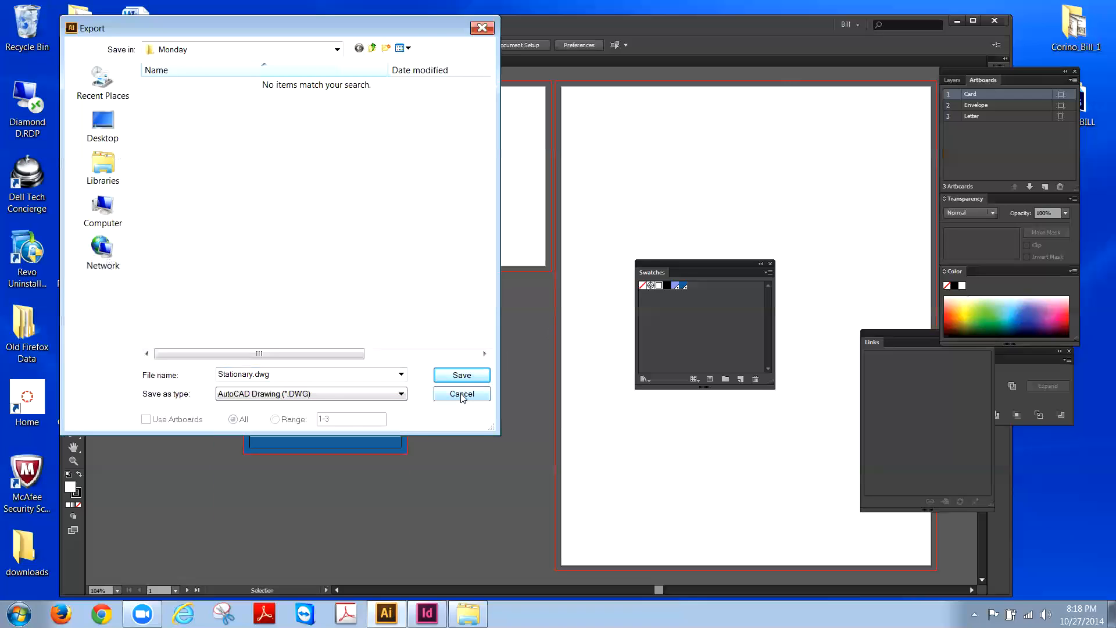
click(462, 395)
Step: Start saving a copy of the stationery file as Adobe PDF with the Press Quality preset
click(103, 24)
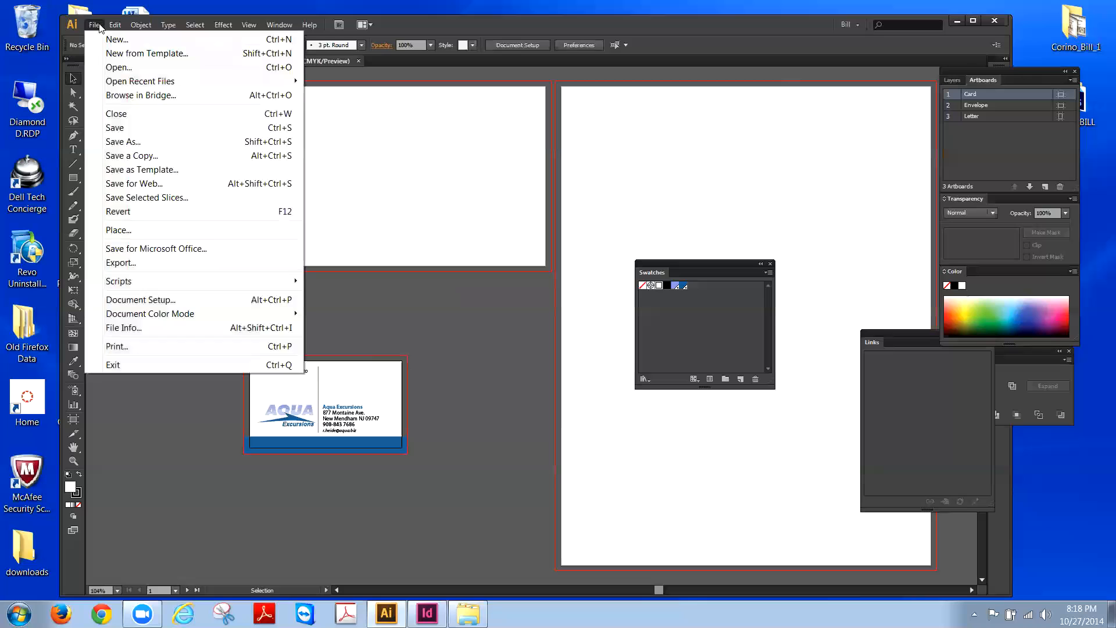
click(111, 156)
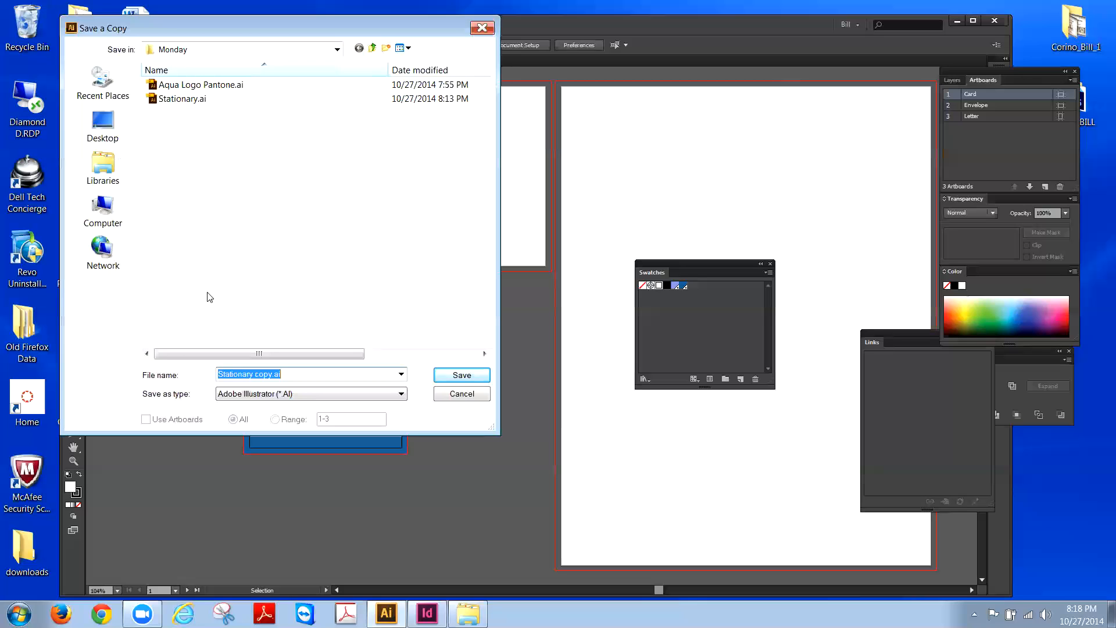
click(275, 395)
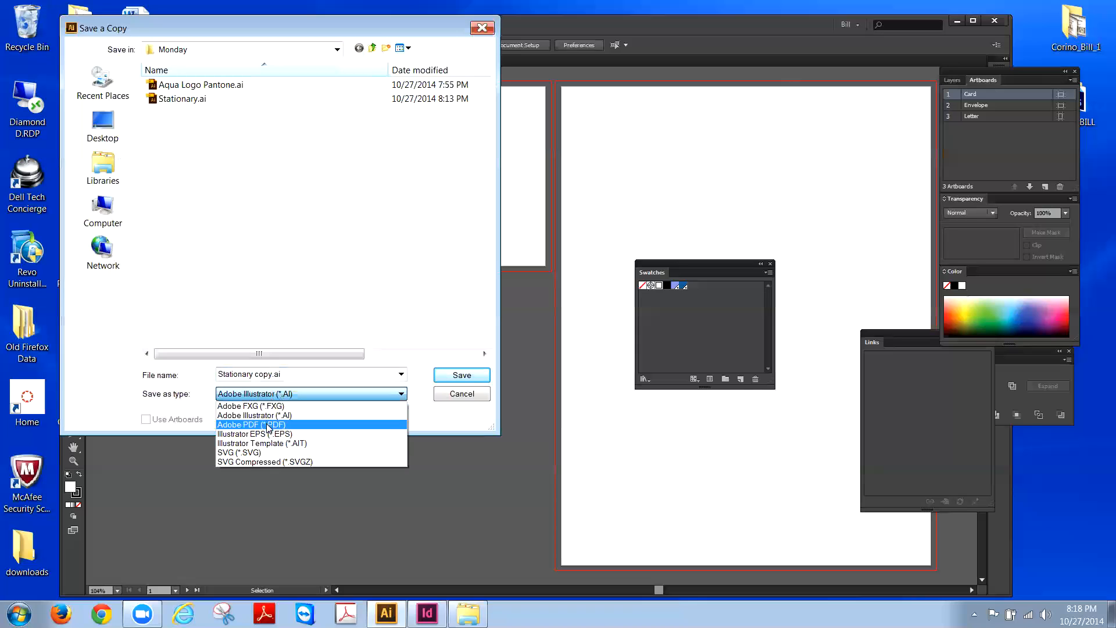
click(268, 427)
click(461, 377)
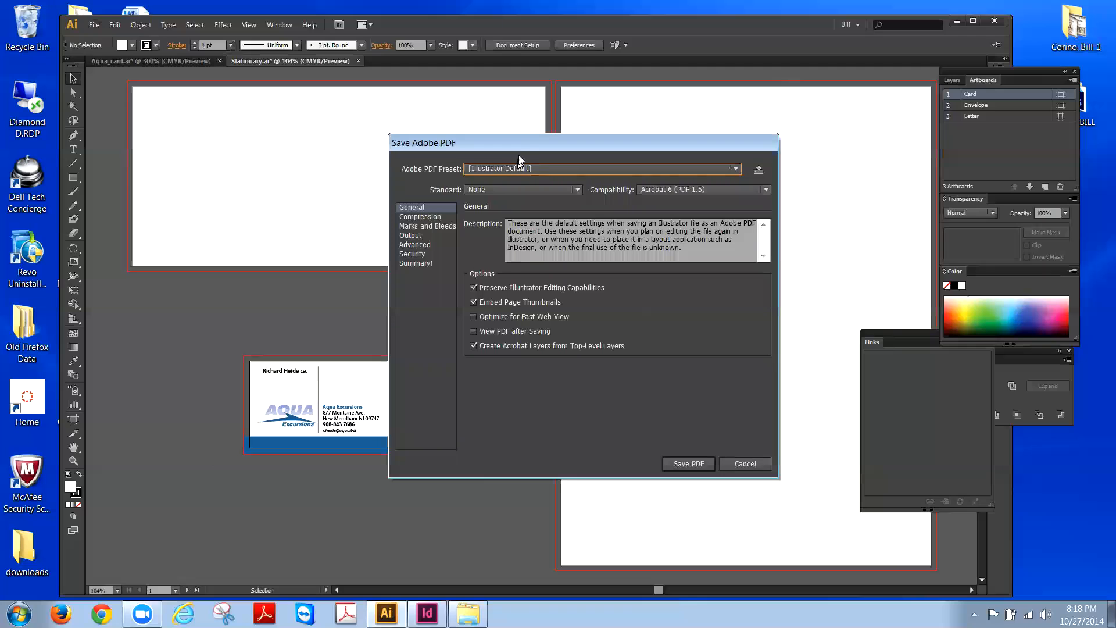
drag(522, 149, 575, 149)
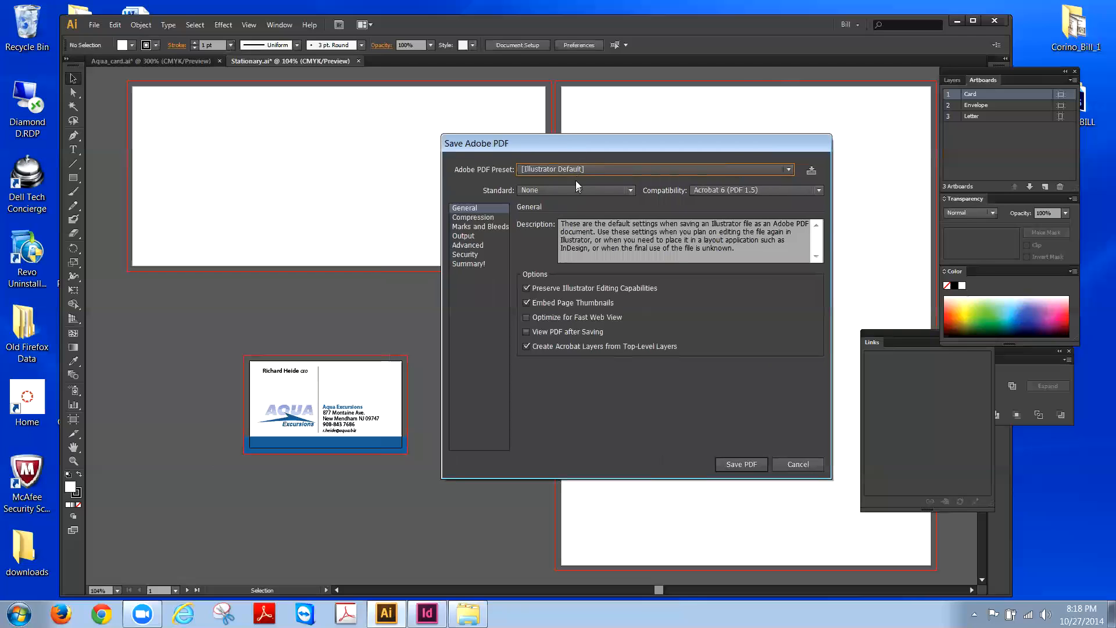
click(578, 168)
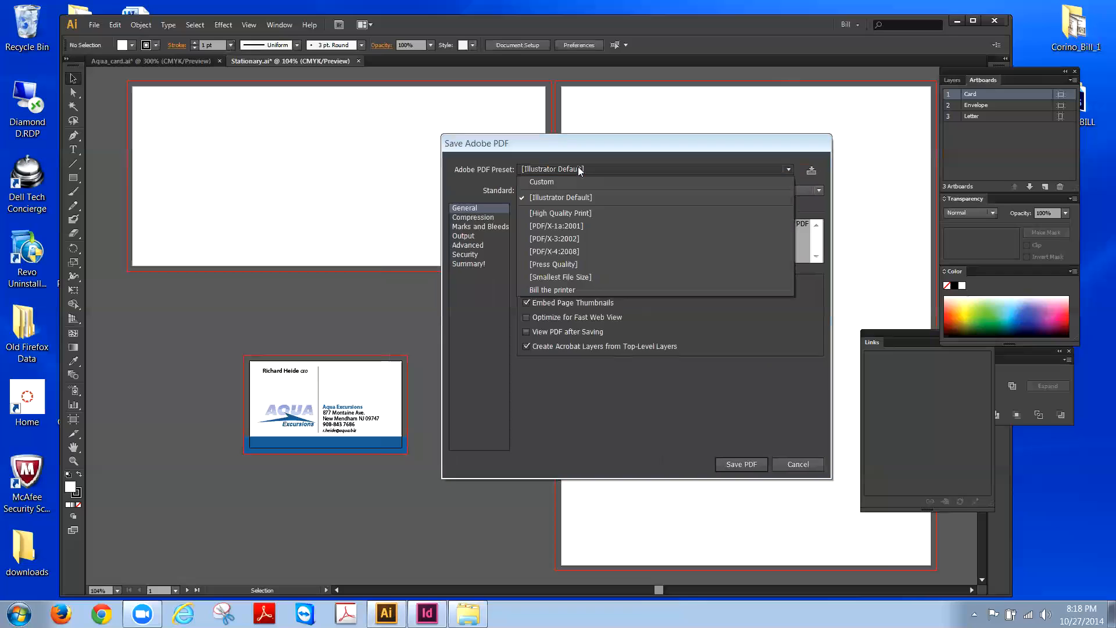
click(565, 264)
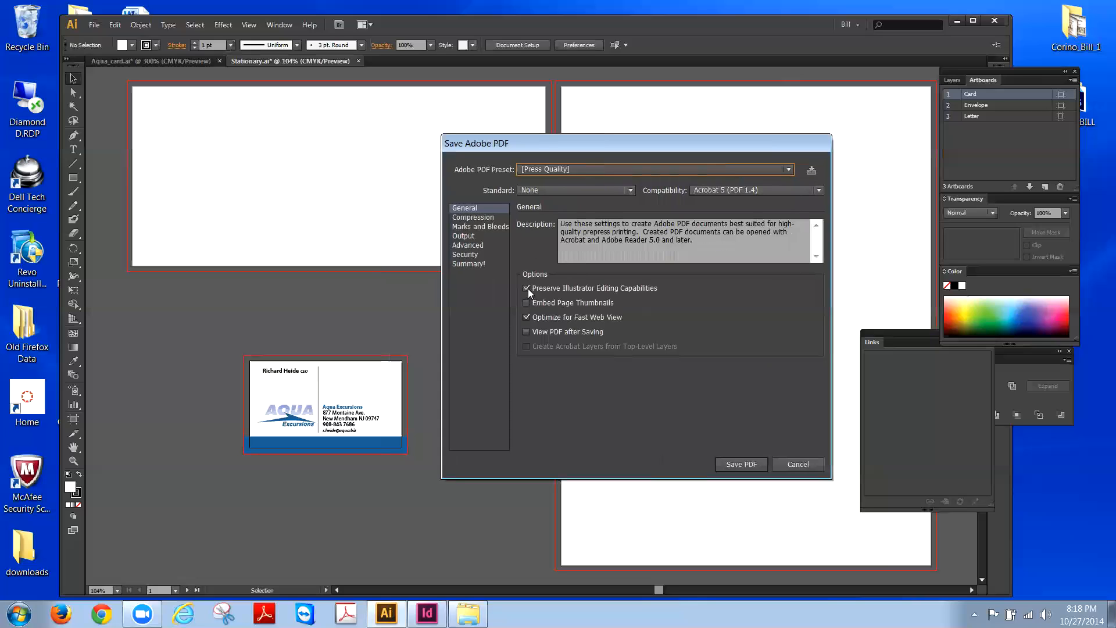
Step: Include only trim and registration marks, use the document bleed settings, and save the PDF
click(474, 227)
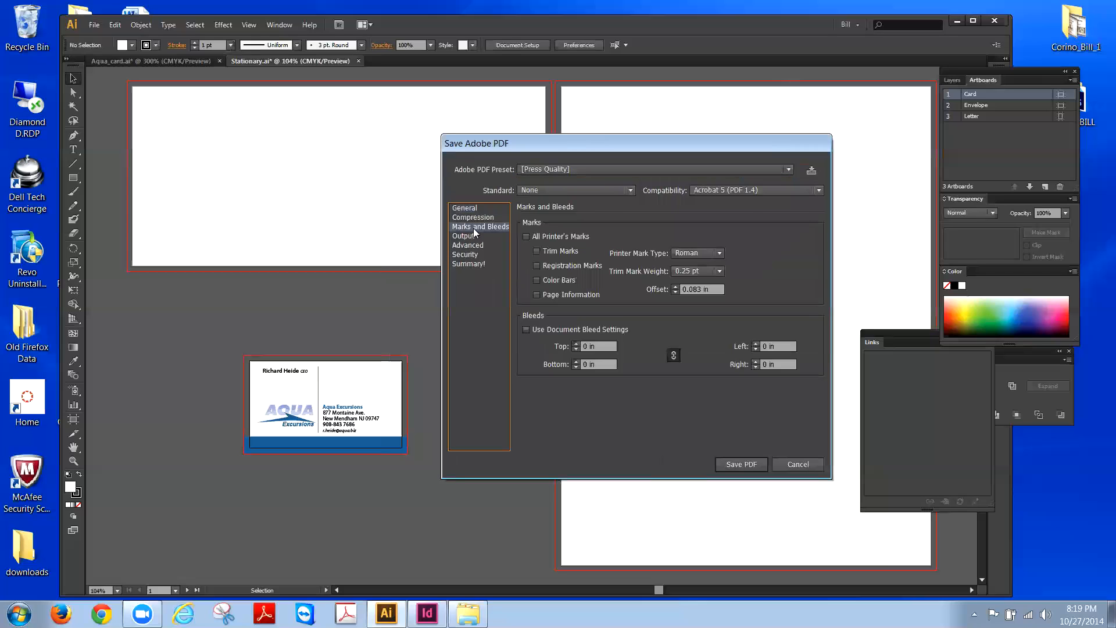
click(526, 238)
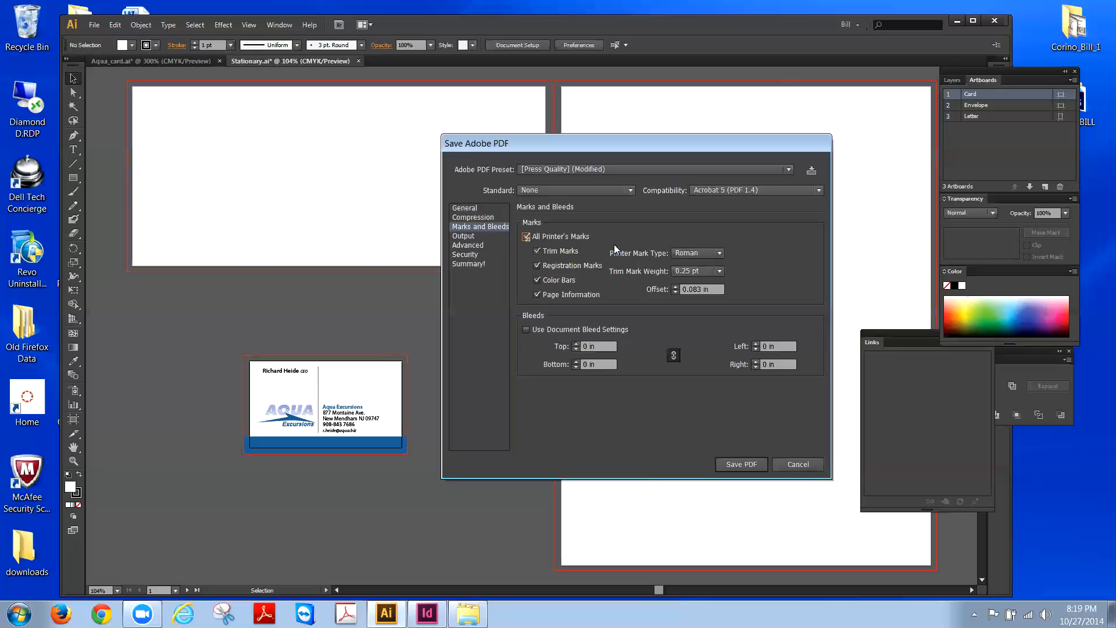
click(536, 280)
click(536, 296)
click(527, 330)
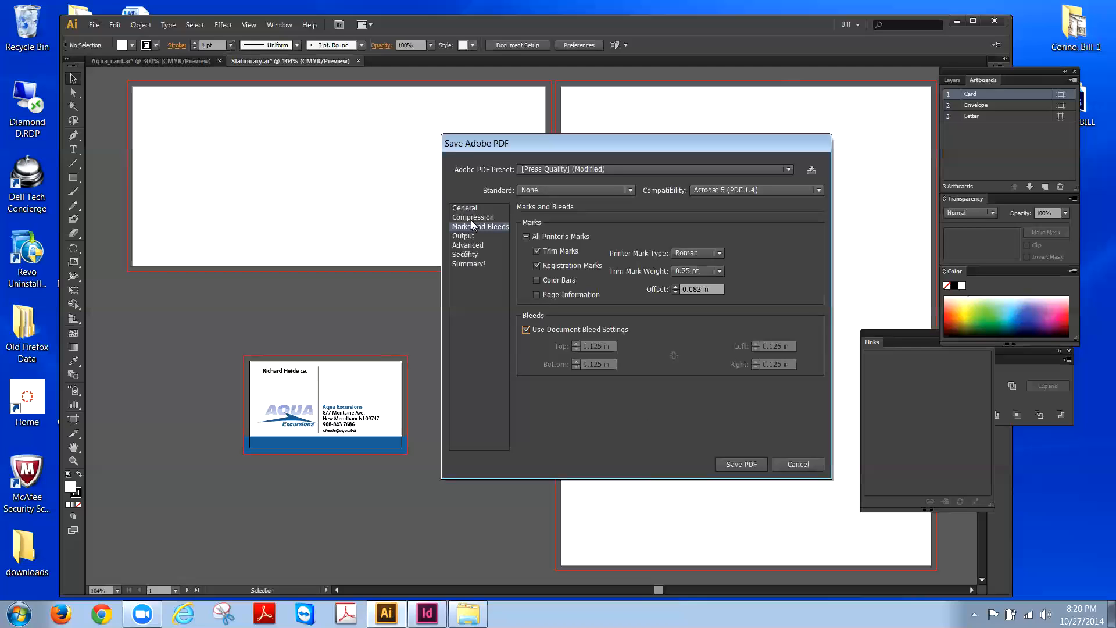
click(731, 465)
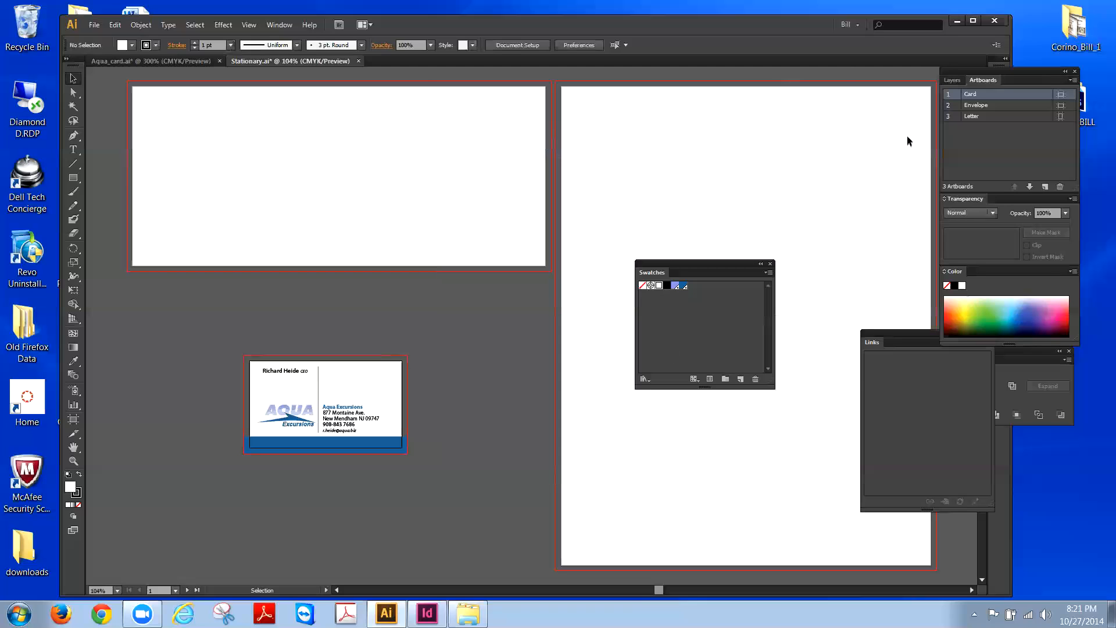
Step: Minimize Illustrator and open Stationary copy.pdf from the Monday folder in Adobe Reader
click(957, 21)
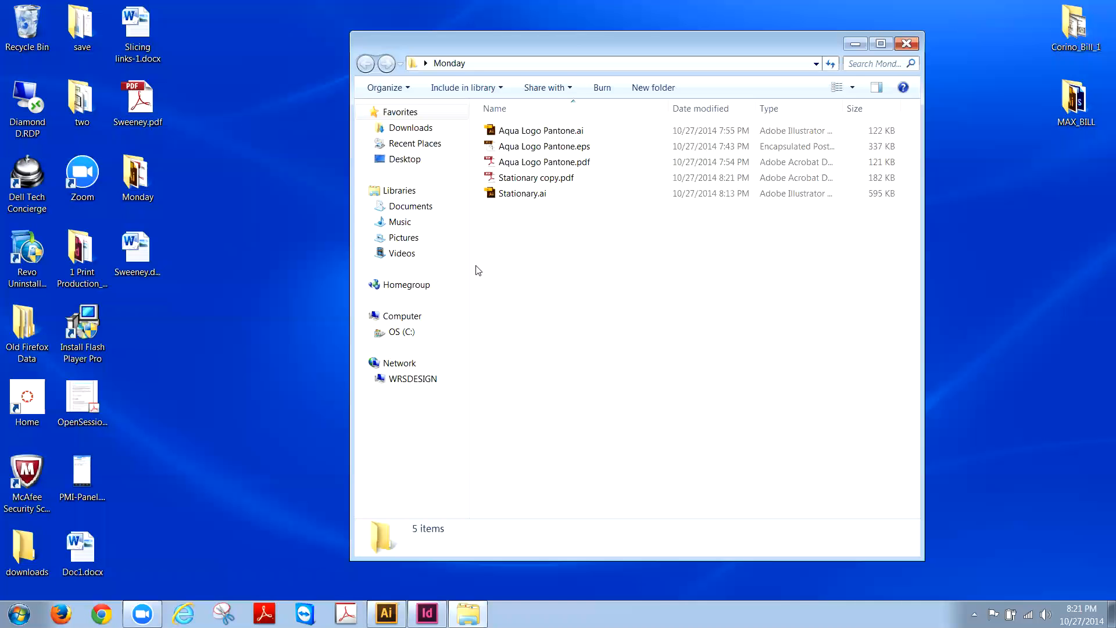
click(537, 181)
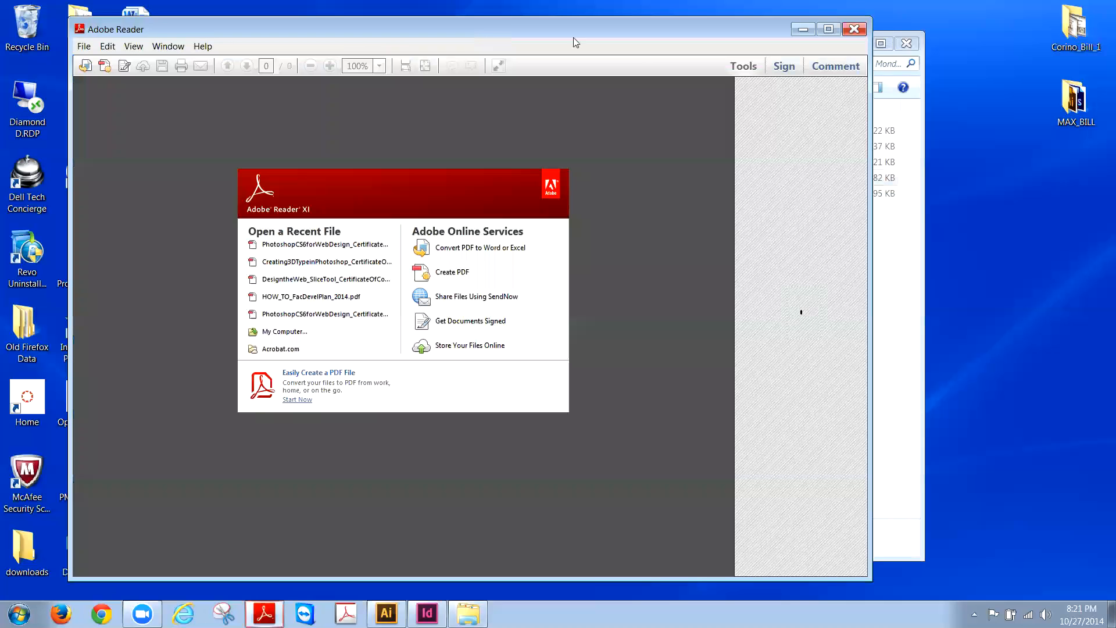
click(900, 260)
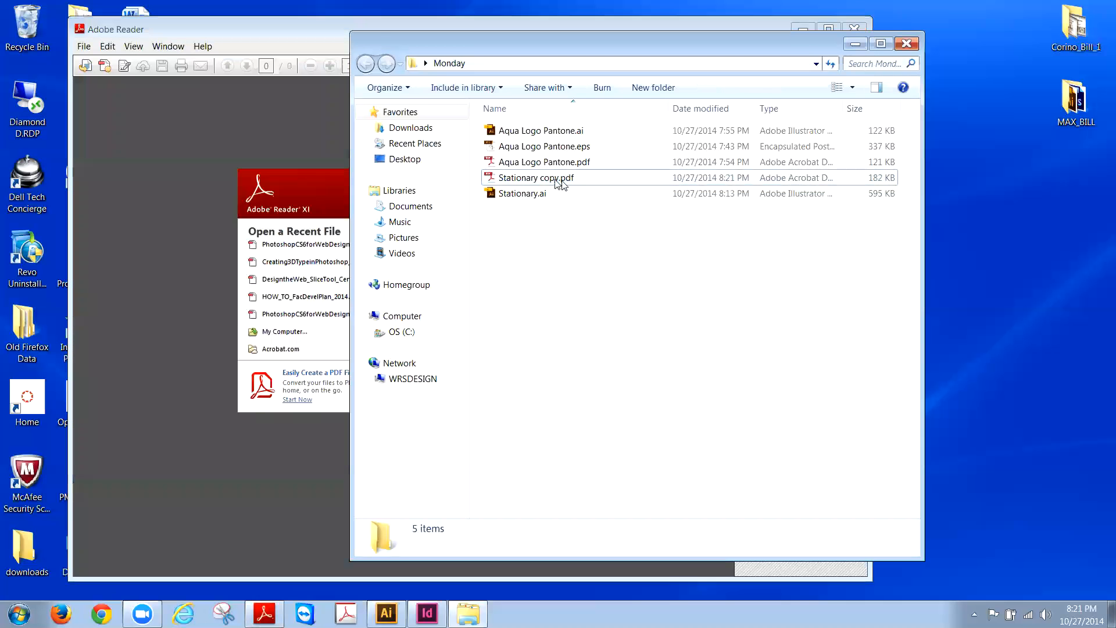
drag(187, 190, 185, 190)
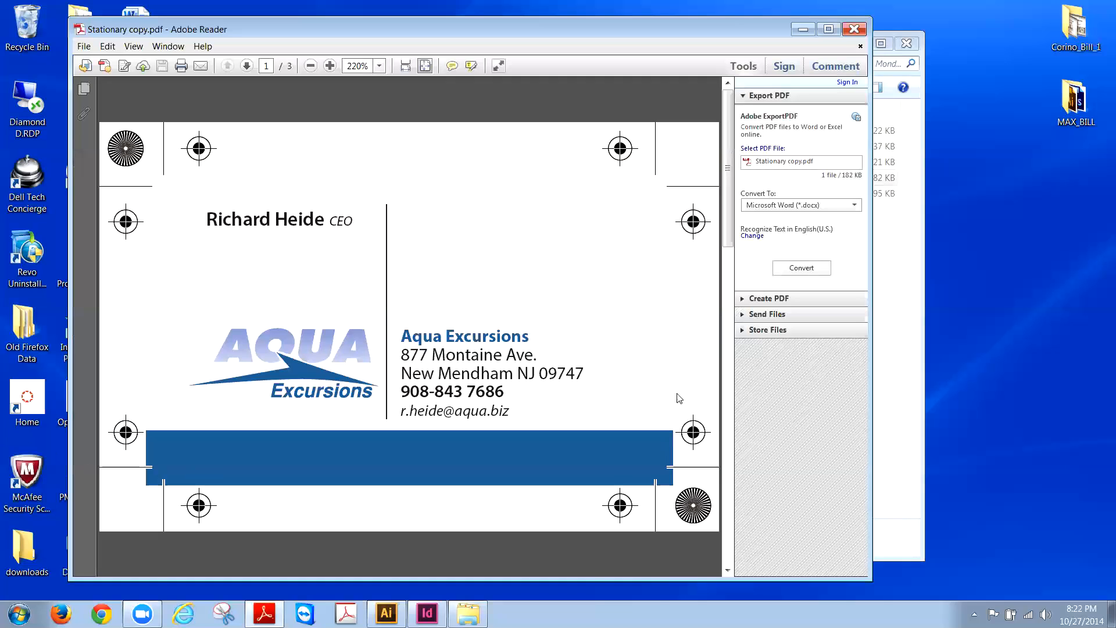
Step: Check the envelope and letter pages of the PDF with page thumbnails shown, and close the PDF and the Monday folder
drag(731, 175, 730, 283)
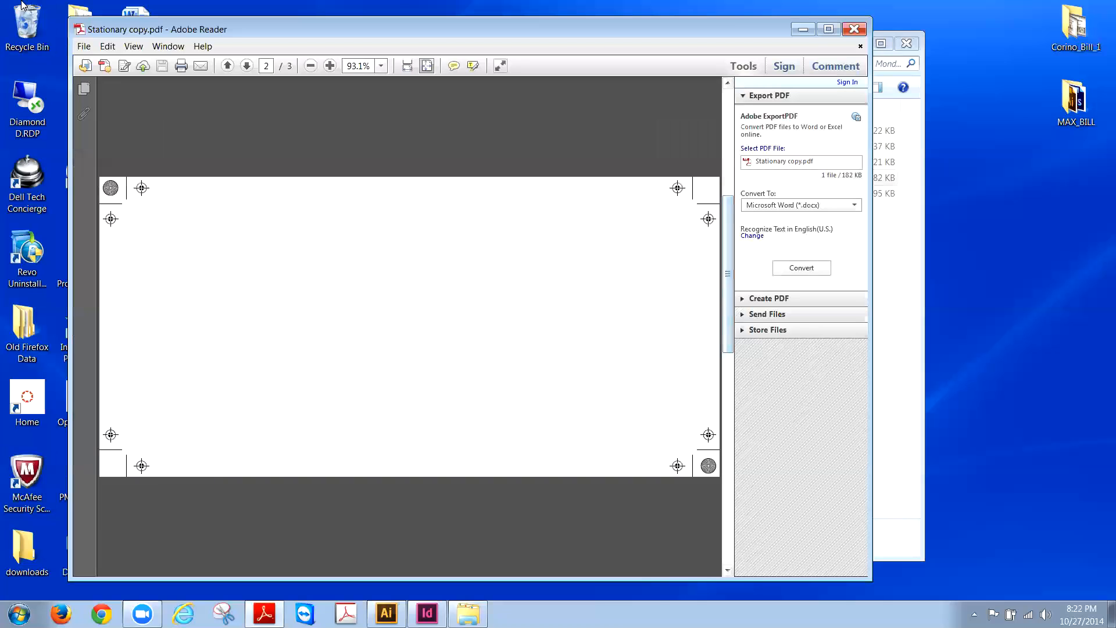
click(84, 88)
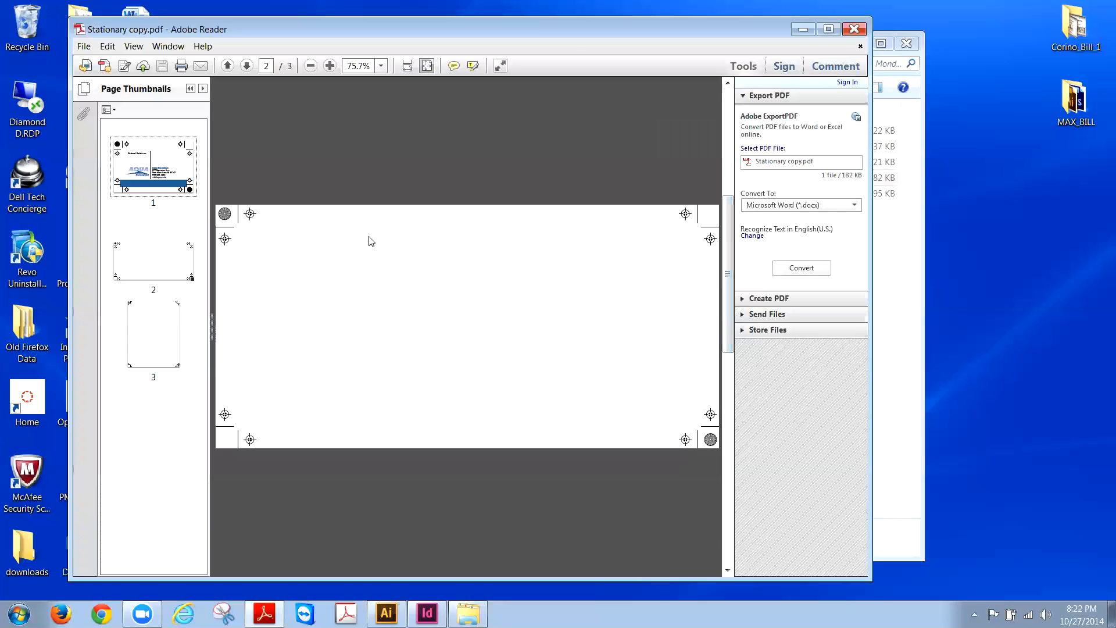
click(154, 340)
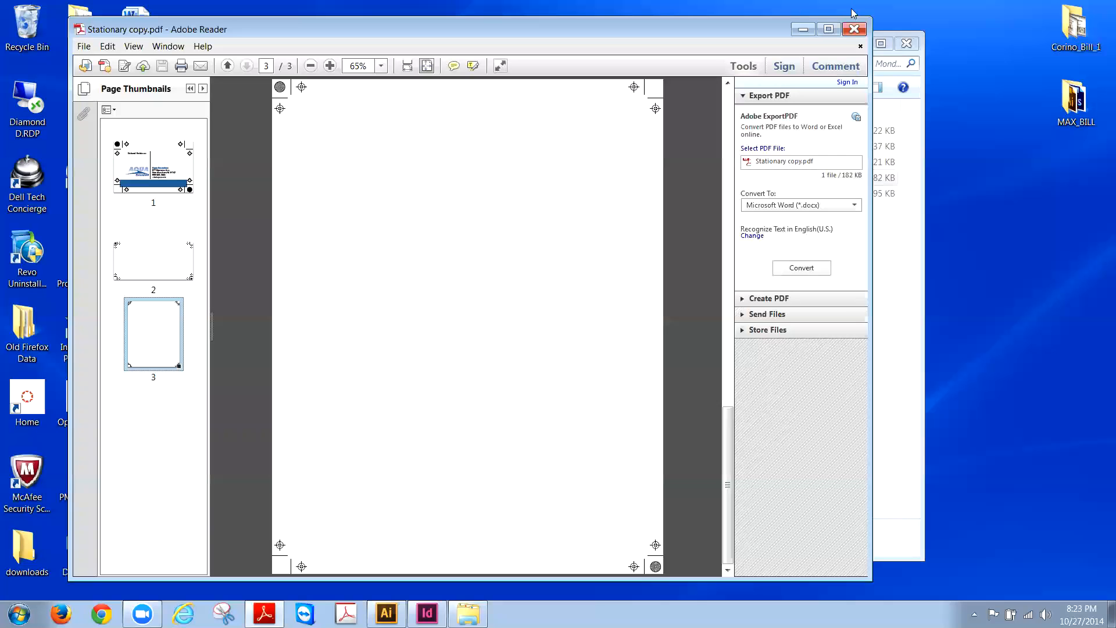
click(850, 30)
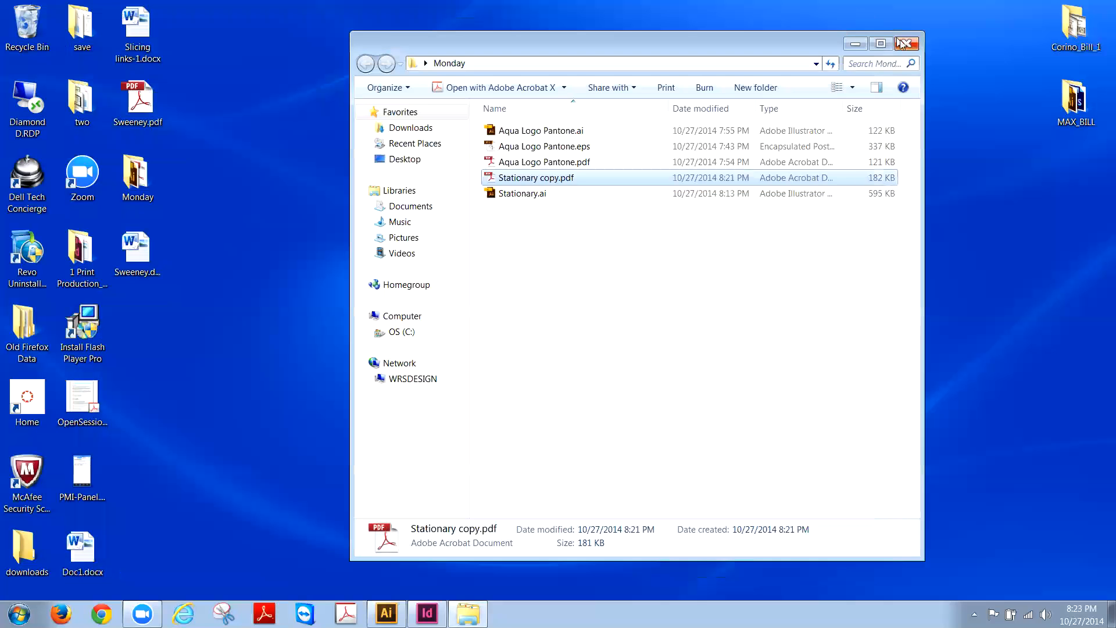
click(902, 43)
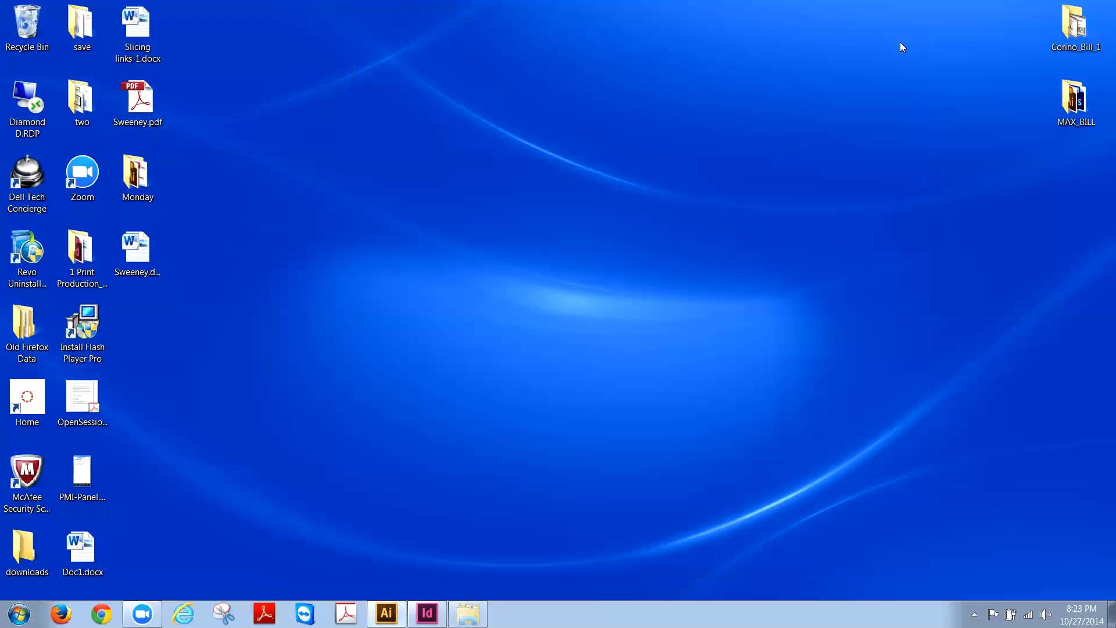
Step: Switch to Aqua_card.indd in InDesign, view the vertical card on page 2, and return to page 1
mouse_move(427, 613)
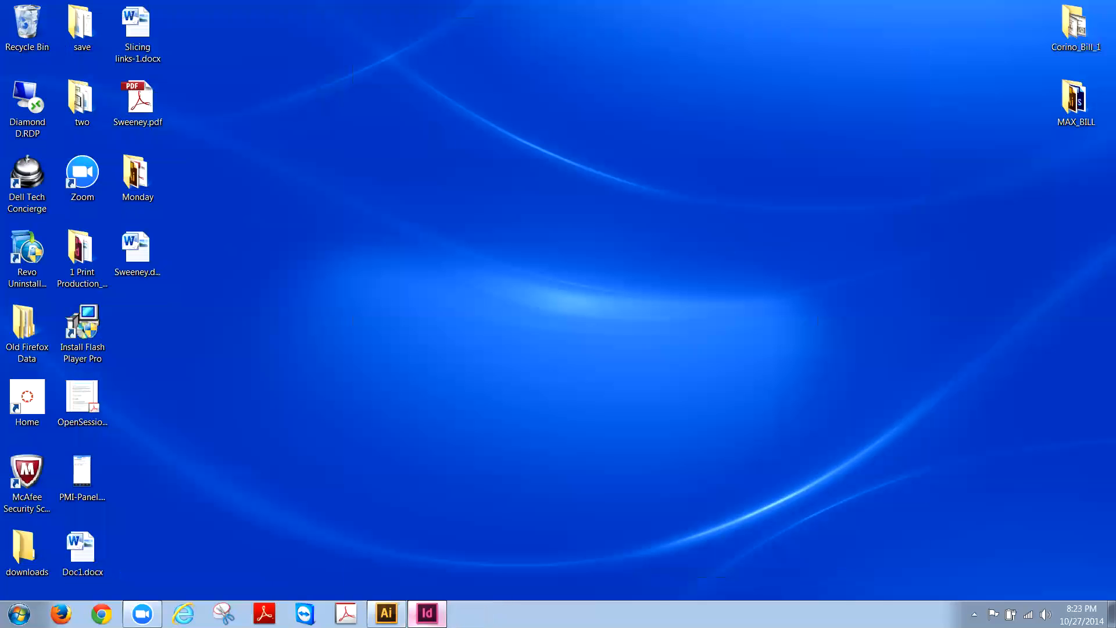
click(427, 613)
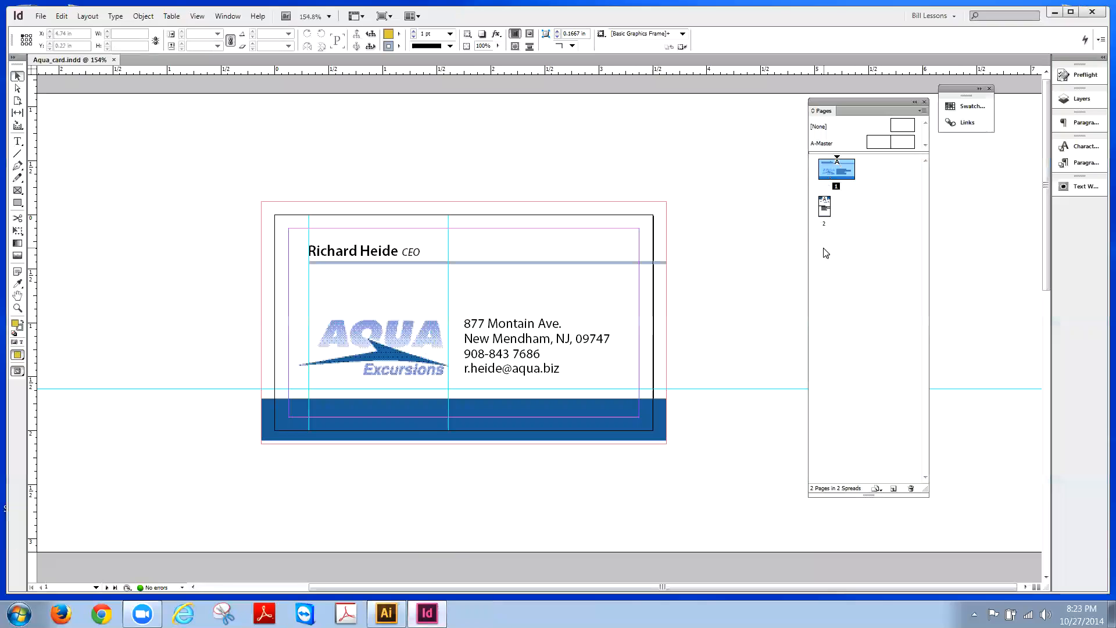
double_click(824, 207)
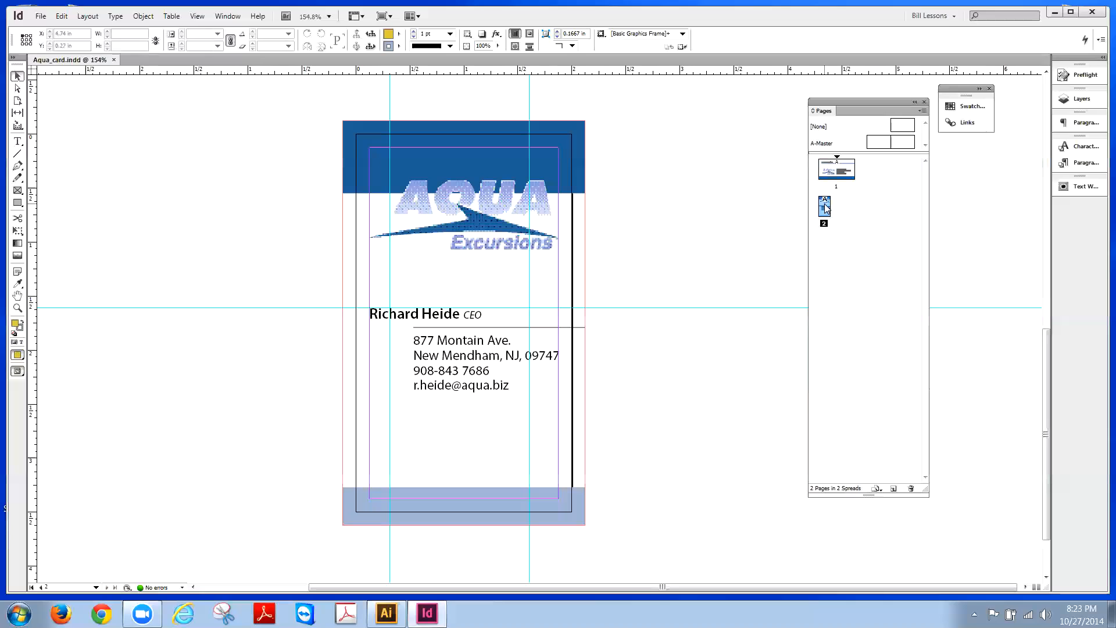
double_click(832, 179)
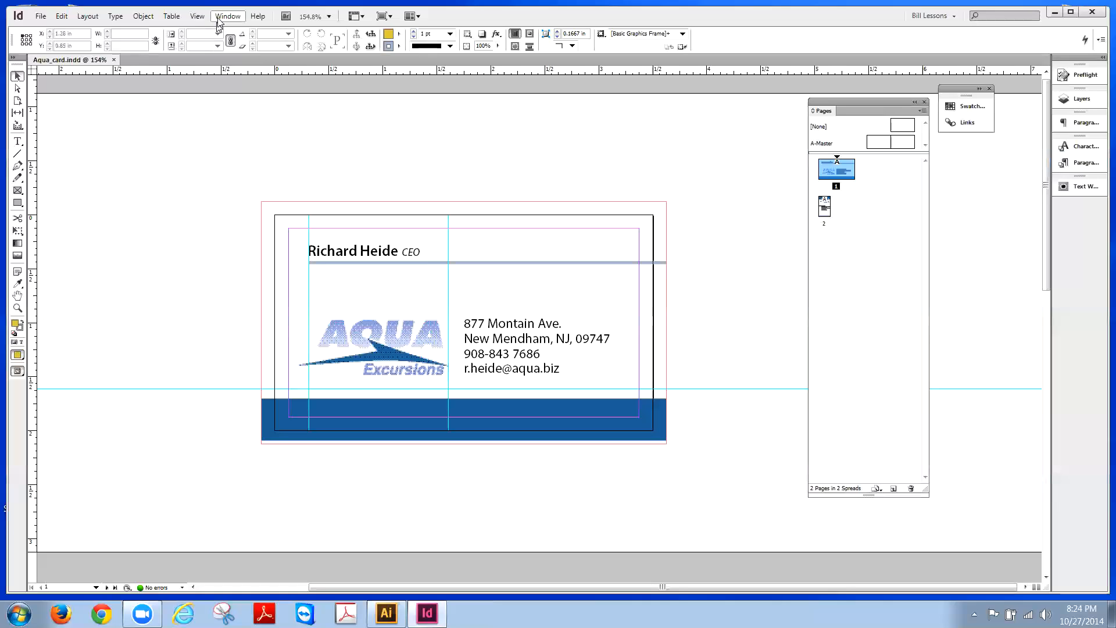
Step: Set the display performance to High Quality Display and check the logo on both card pages, ending on page 1
click(199, 17)
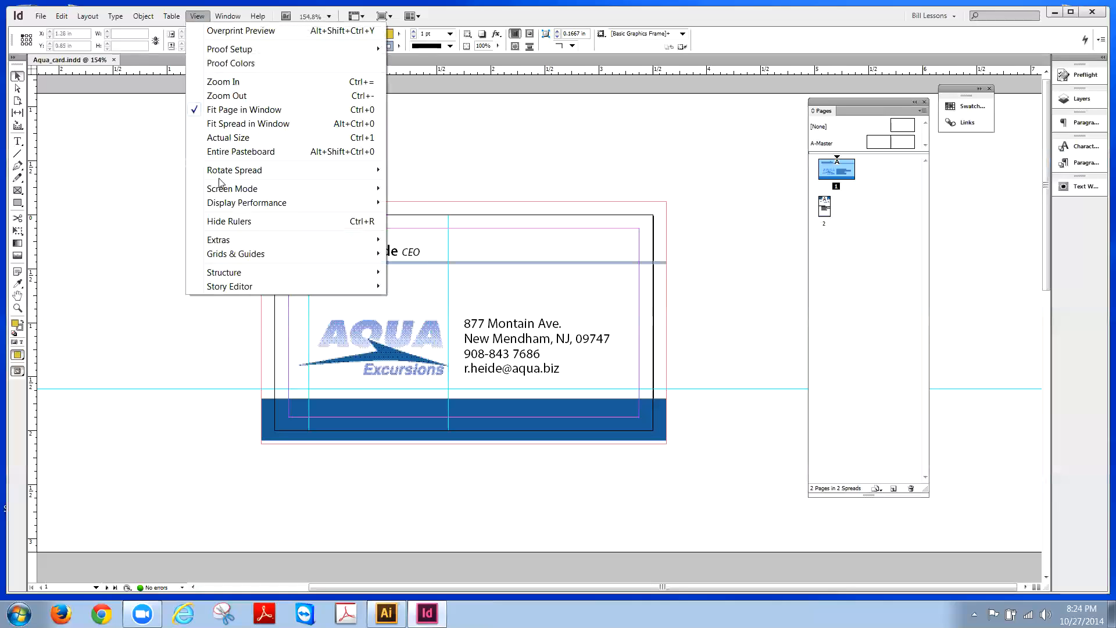
mouse_move(217, 203)
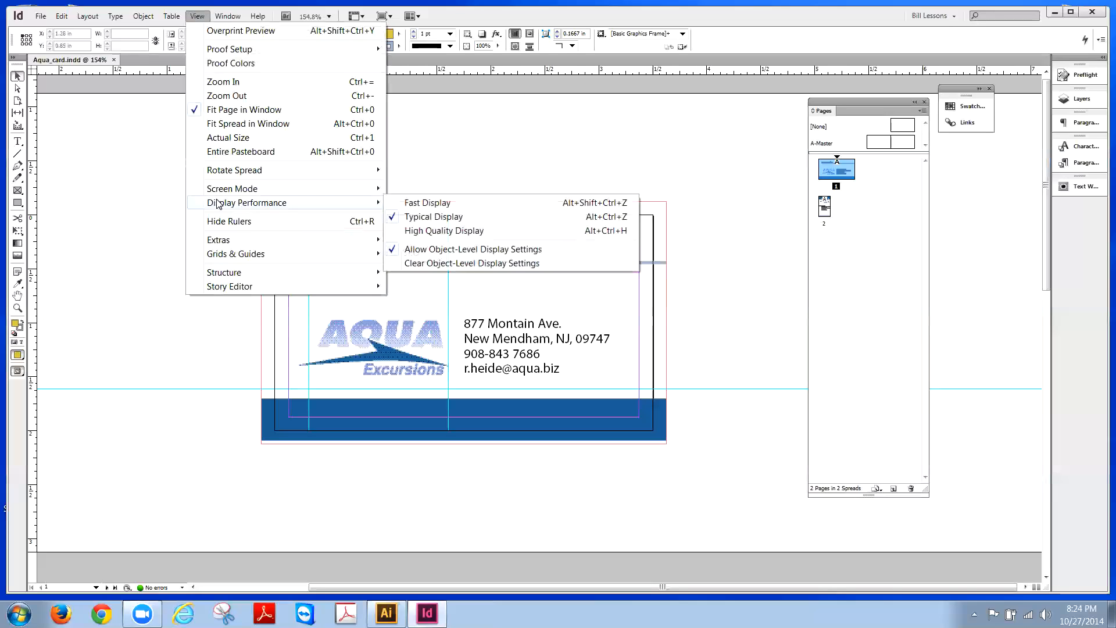
click(458, 230)
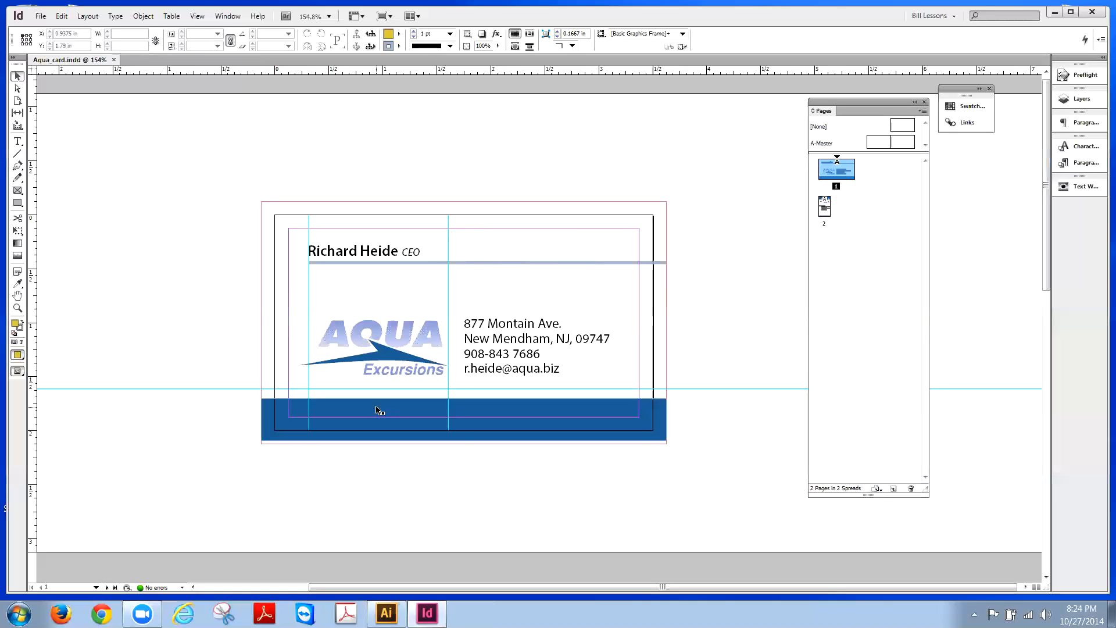
double_click(825, 217)
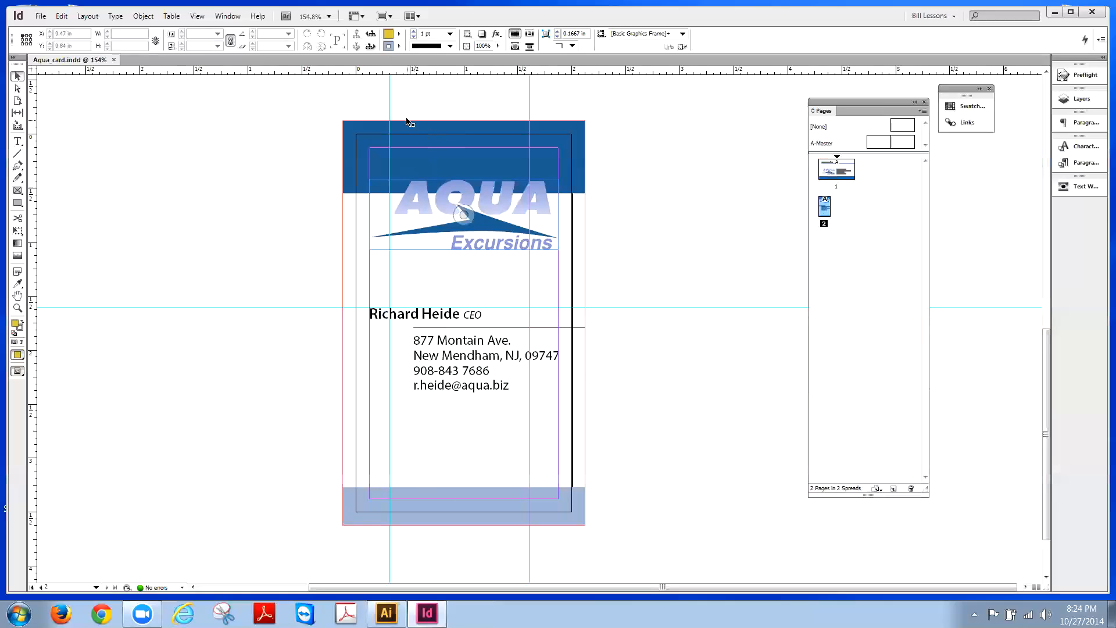
click(847, 166)
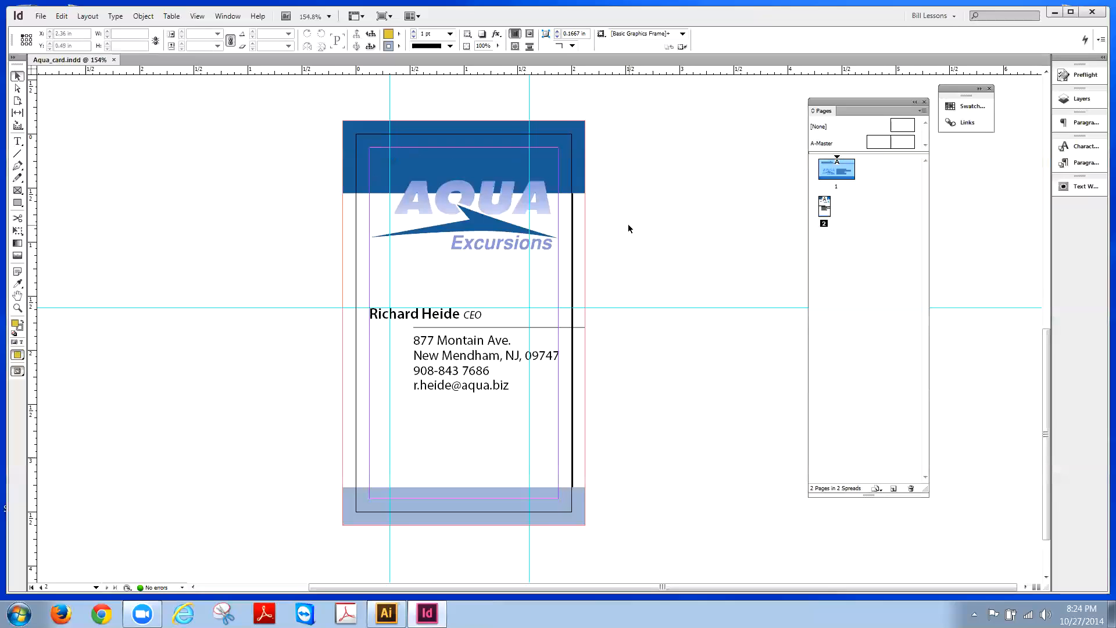
double_click(848, 178)
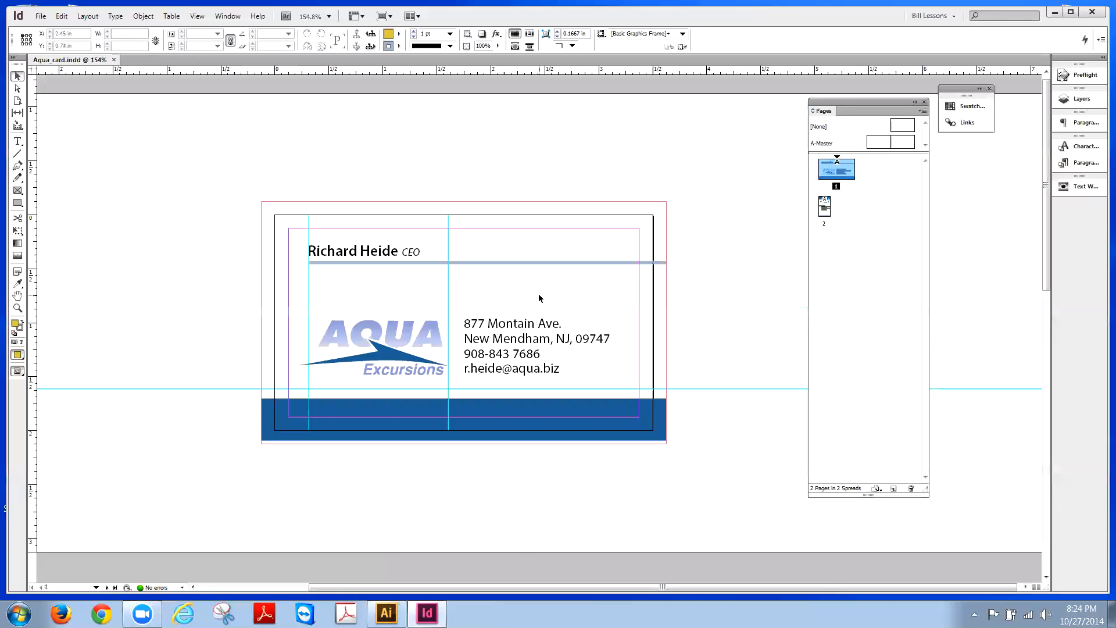
Step: Float the Swatches panel on its own, check the card's Pantone swatches, collapse Links, and place Swatches beside the Pages panel
click(839, 261)
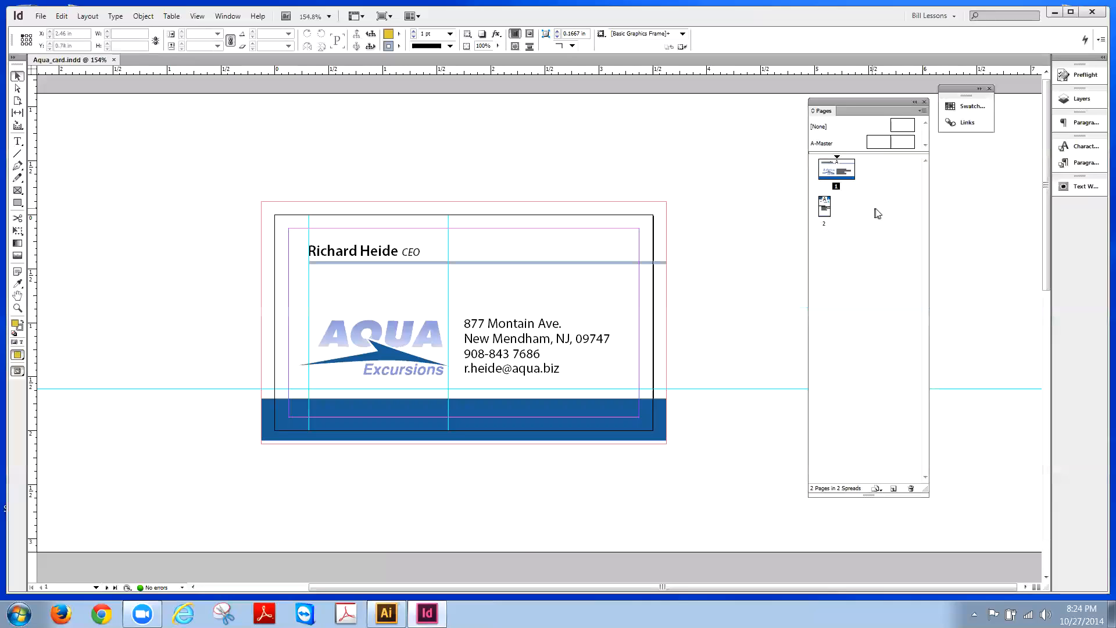
click(969, 109)
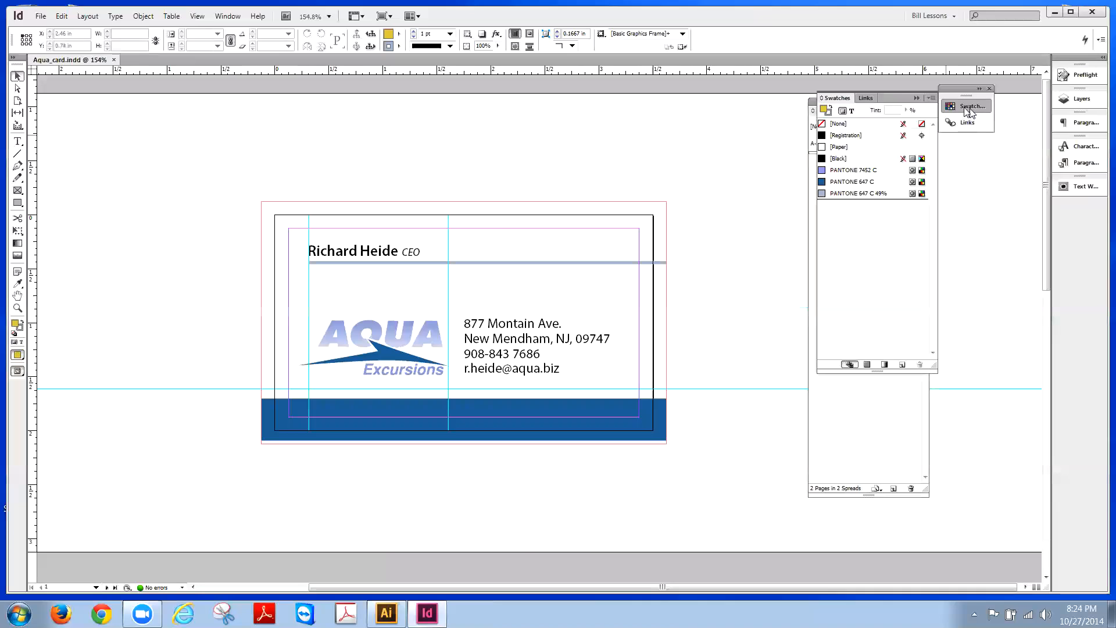
drag(844, 101, 744, 133)
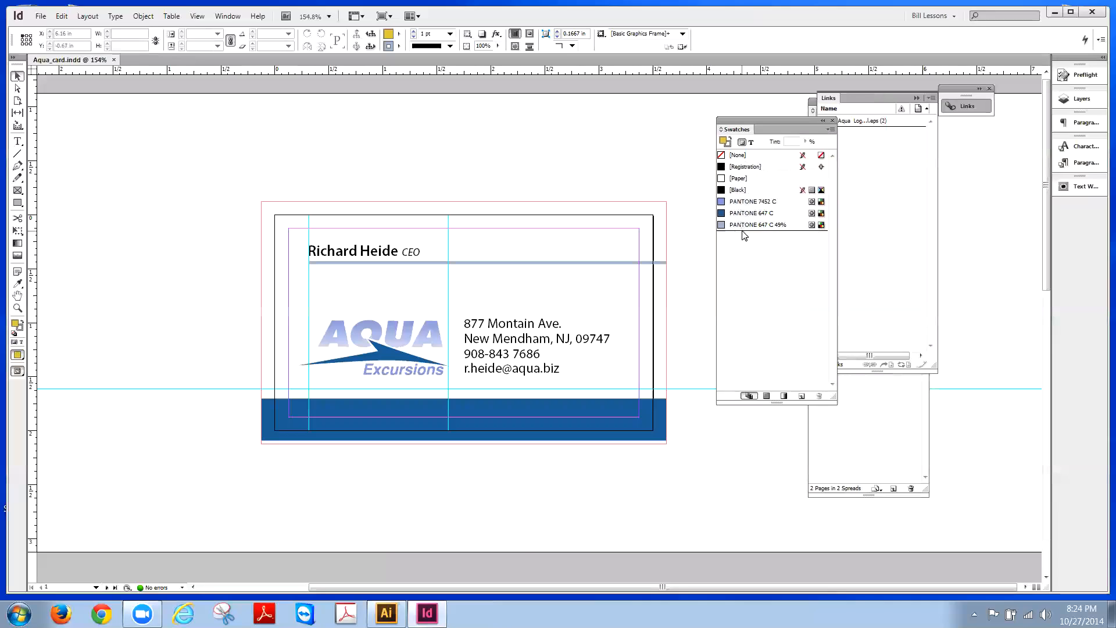
mouse_move(760, 220)
mouse_move(751, 229)
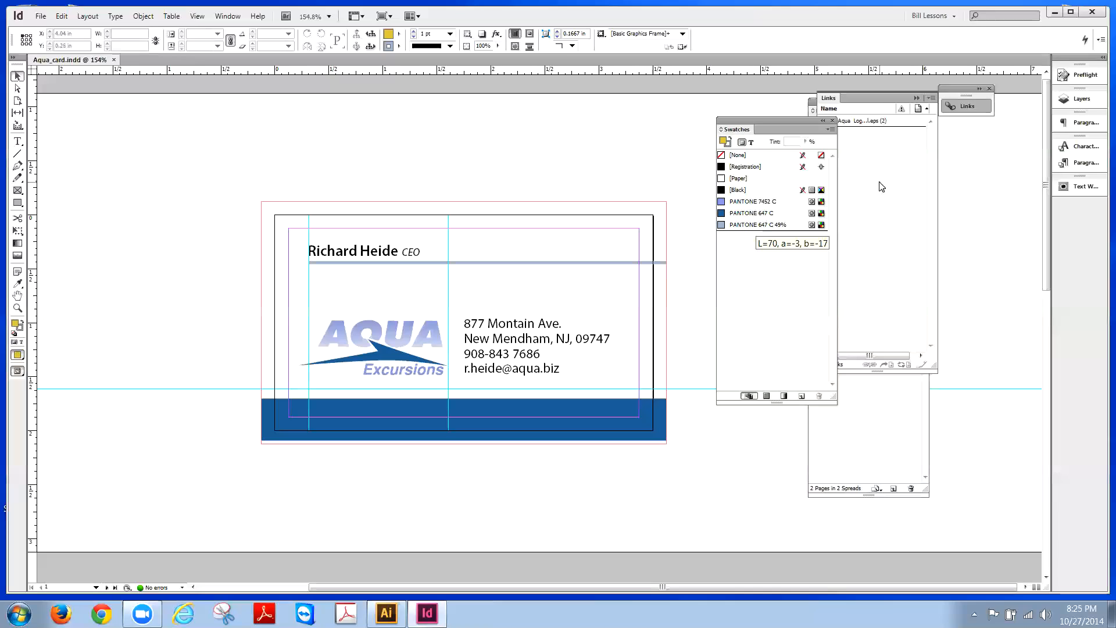
click(916, 97)
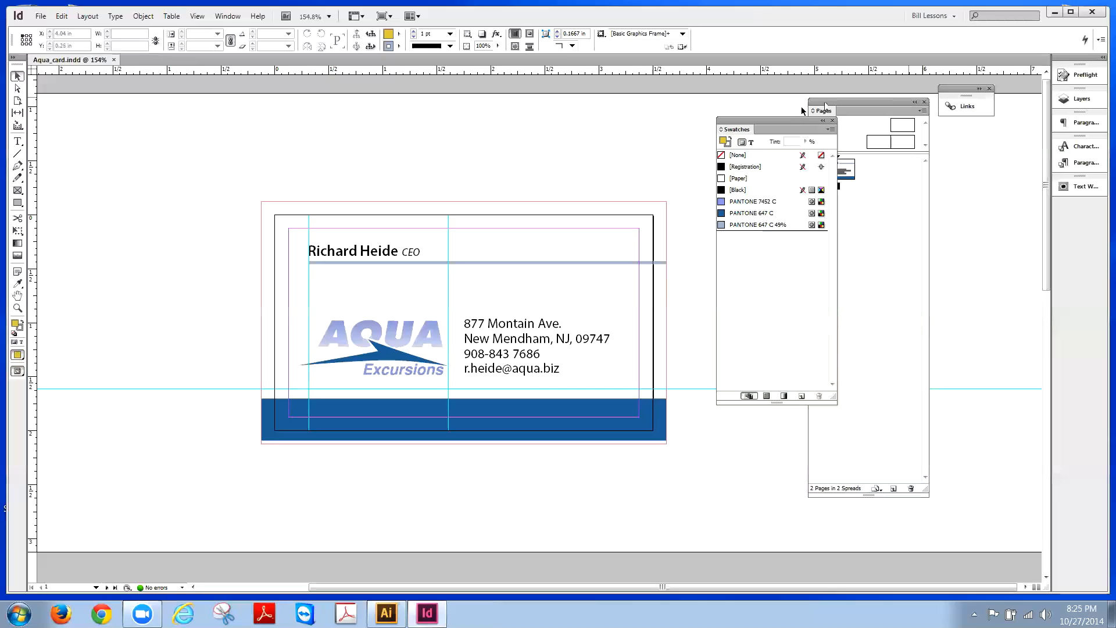
drag(802, 123, 1013, 156)
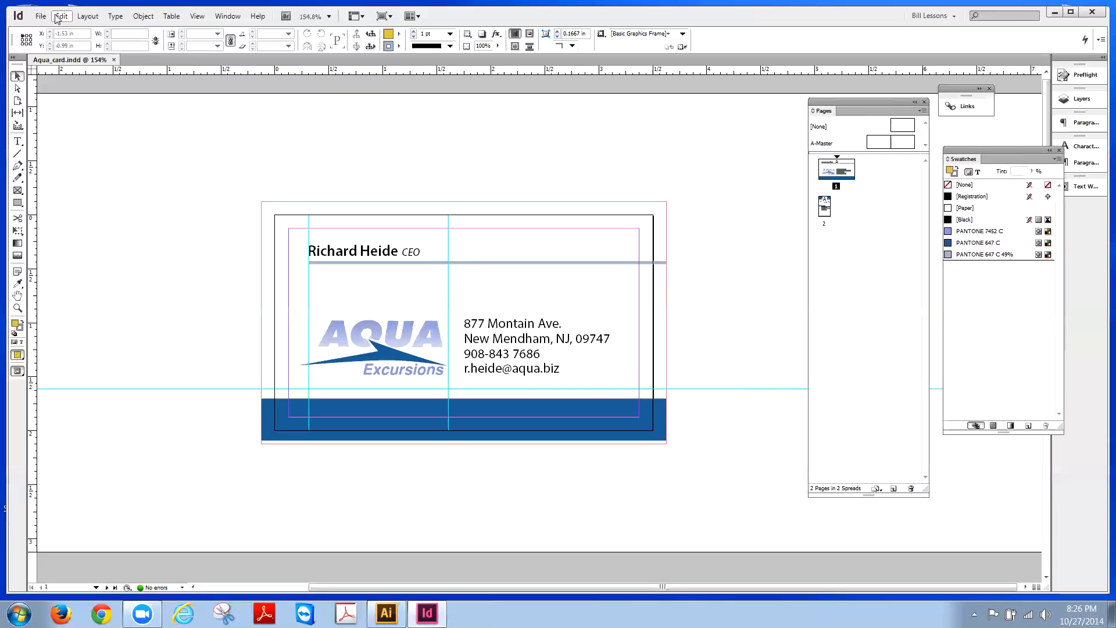
Step: Start a new document based on the tri_fold document preset
click(37, 18)
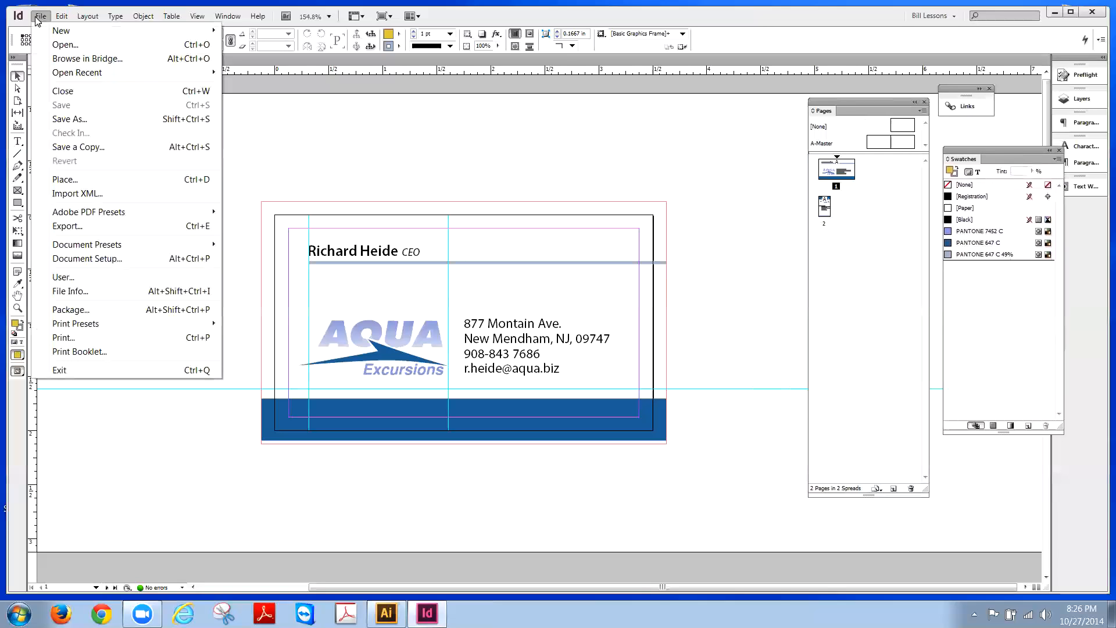
mouse_move(61, 31)
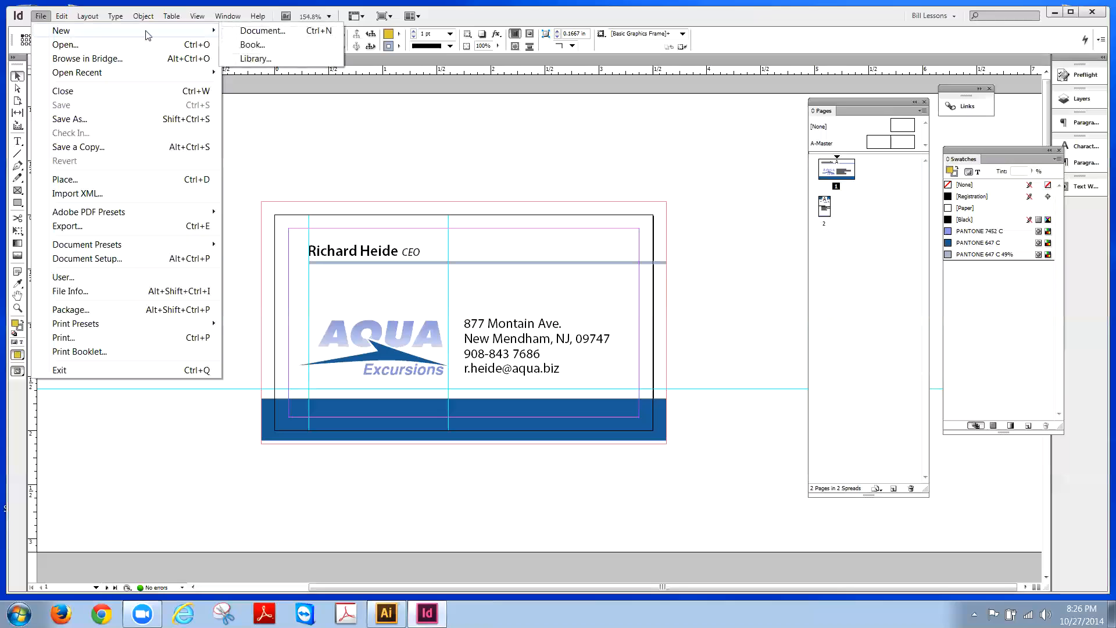
click(247, 32)
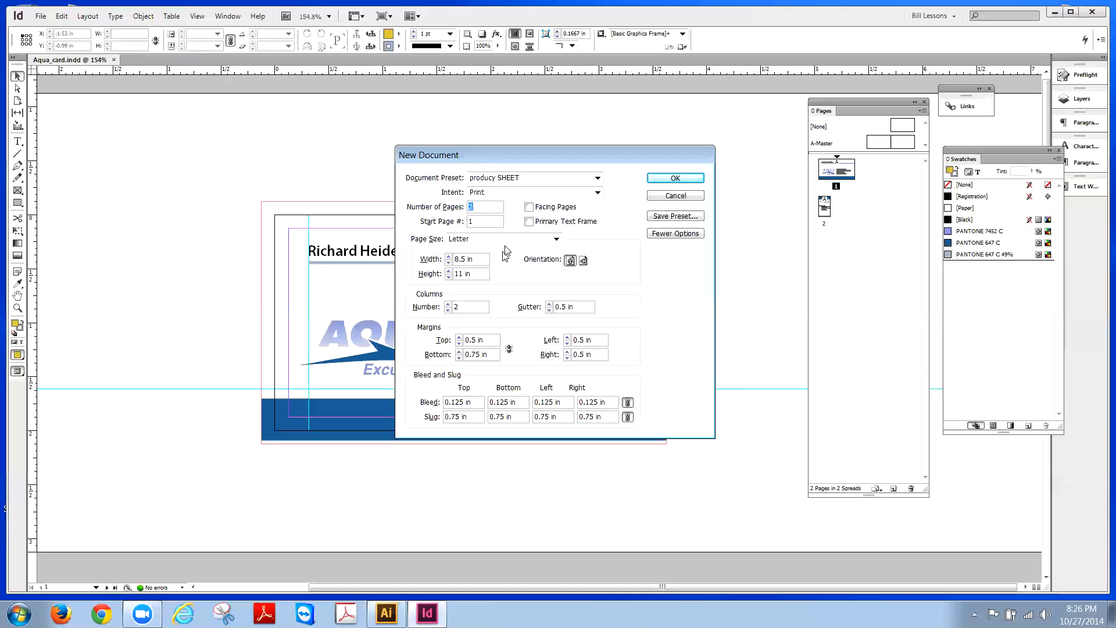
click(508, 180)
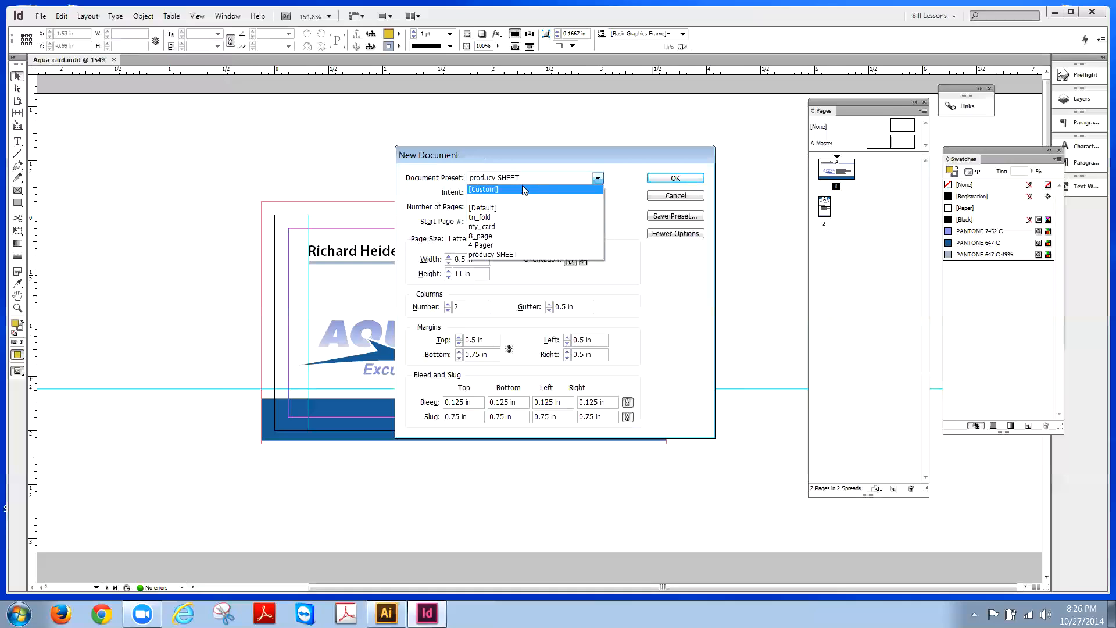
click(526, 176)
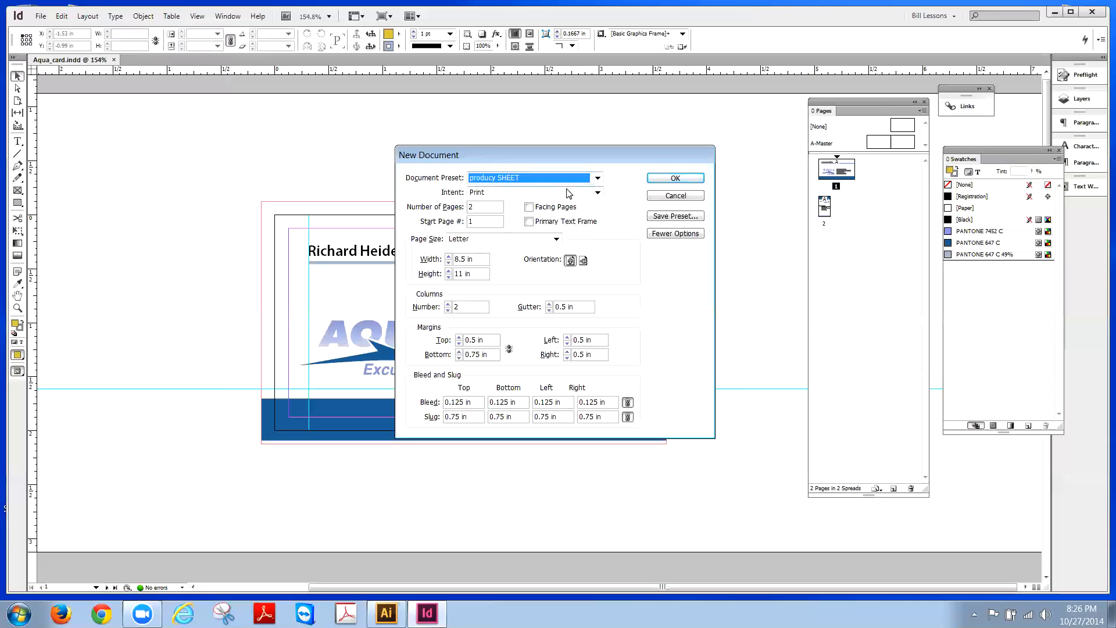
scroll(569, 194, up, 4)
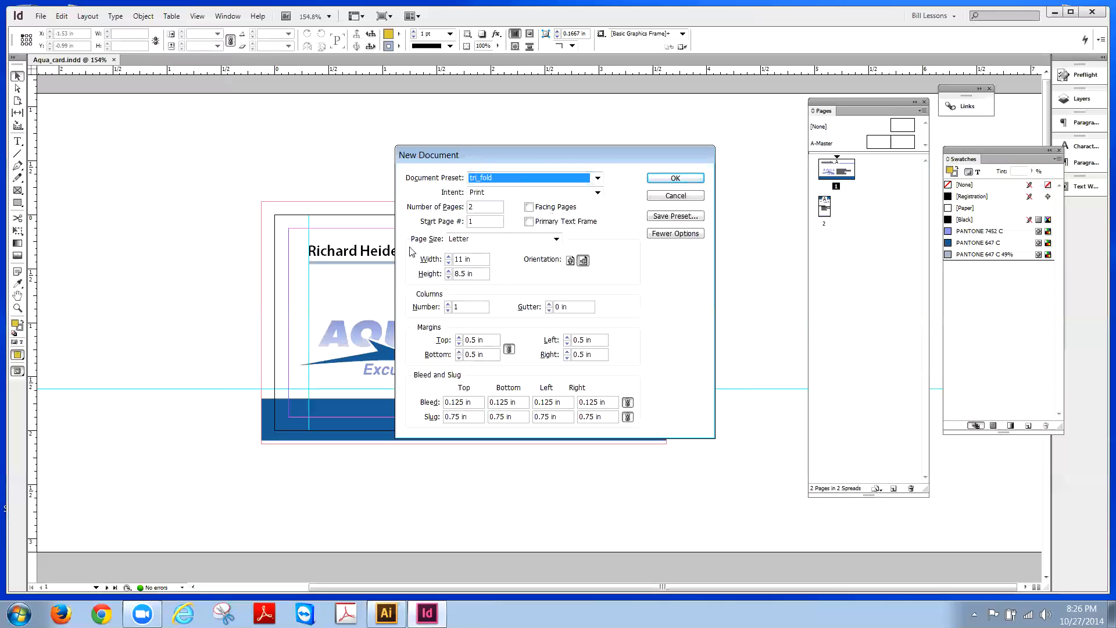
Step: Set the new document to 1 page with the US Business Card page size
click(474, 207)
key(BackSpace)
text(1)
click(556, 239)
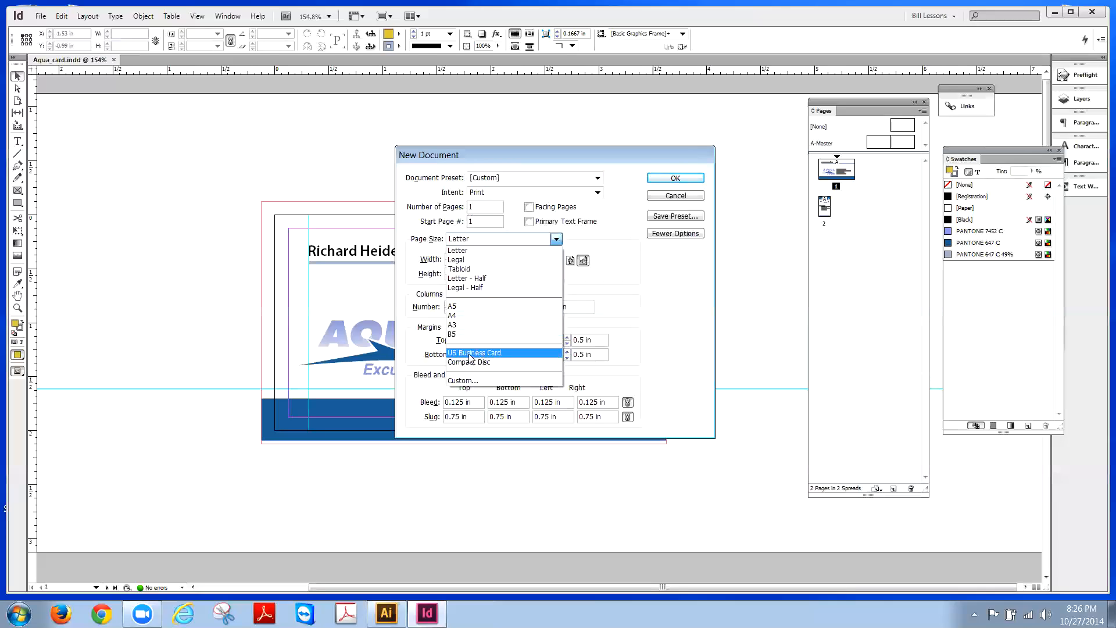
click(470, 354)
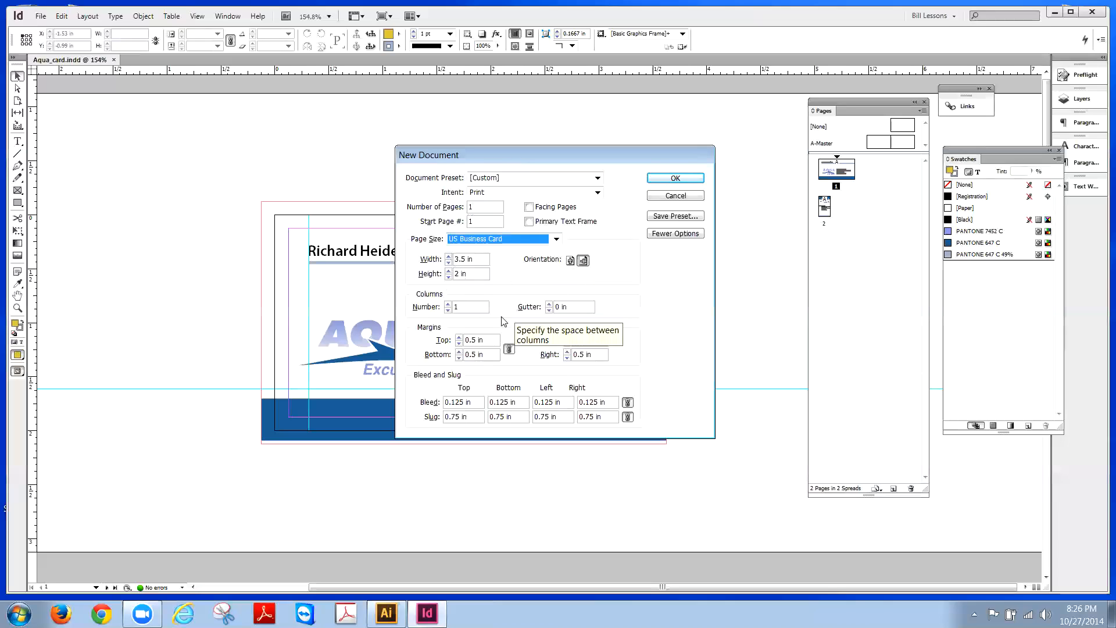
Step: Set all four margins to 0.125 in and create the document
click(477, 343)
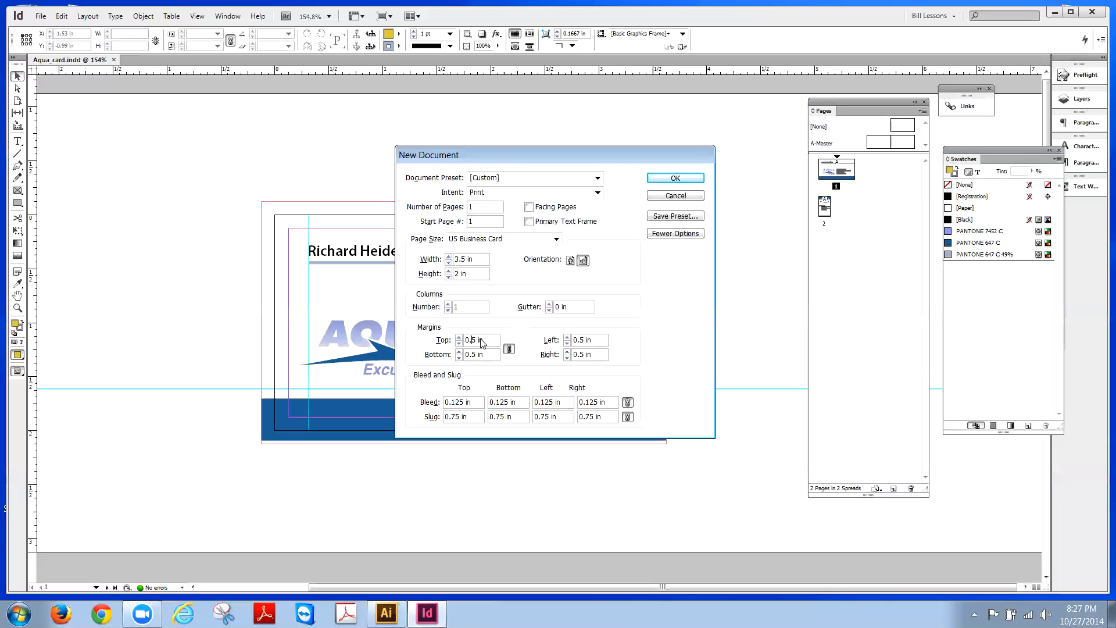
drag(476, 340, 468, 341)
text(.125)
click(493, 354)
drag(460, 158, 740, 179)
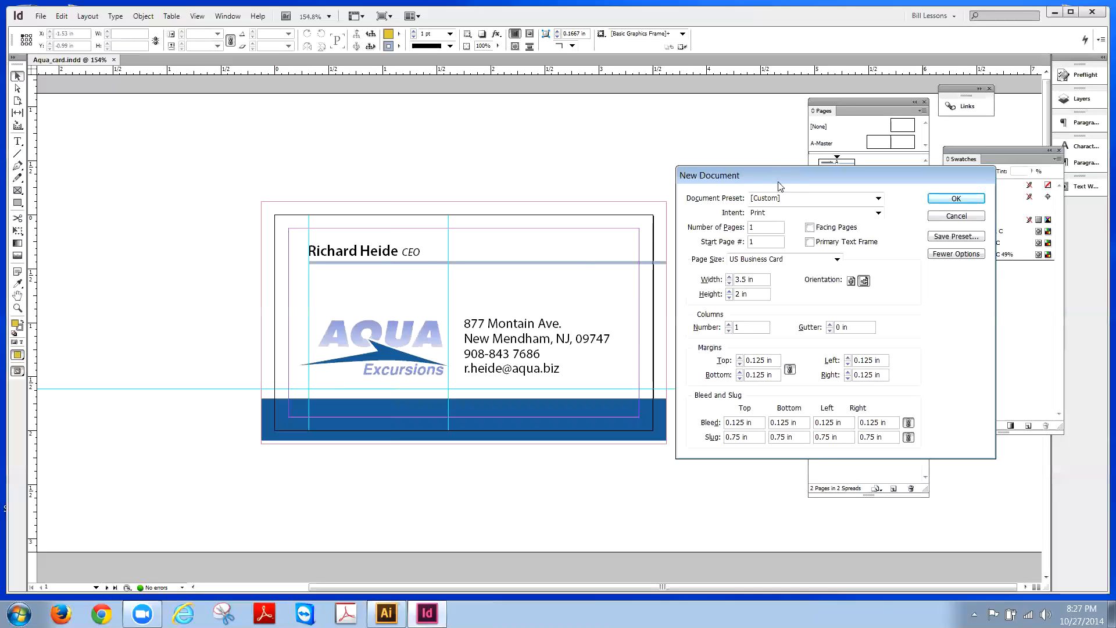
drag(781, 182, 211, 132)
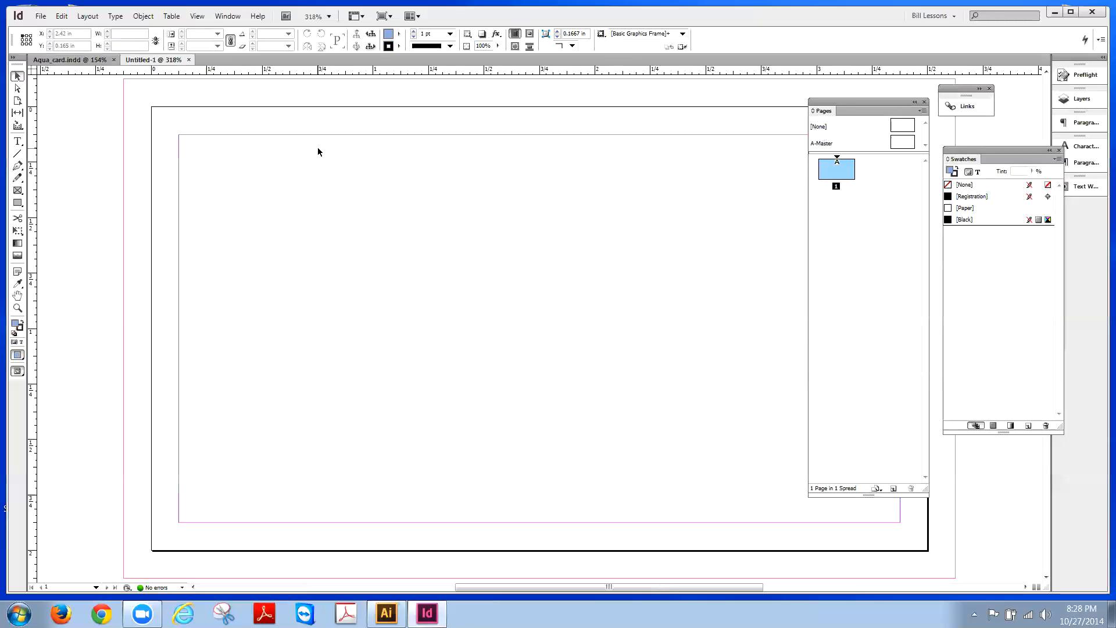
Step: Place Aqua Logo Pantone.eps from the Monday folder at the card's upper-left margin corner at its original size
click(197, 15)
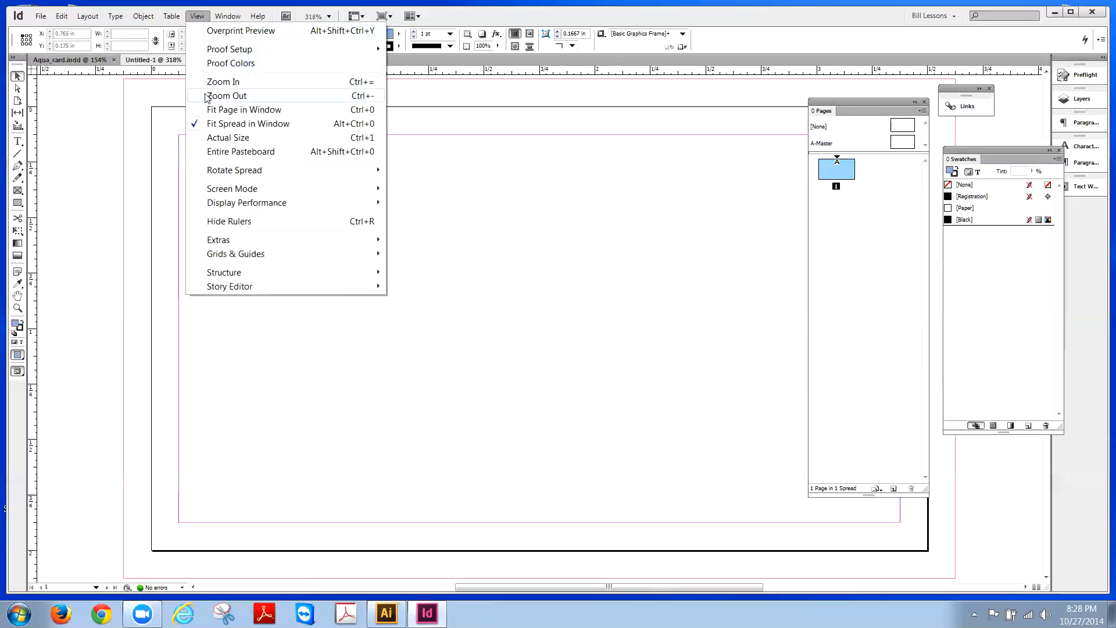
click(226, 95)
click(197, 17)
click(203, 95)
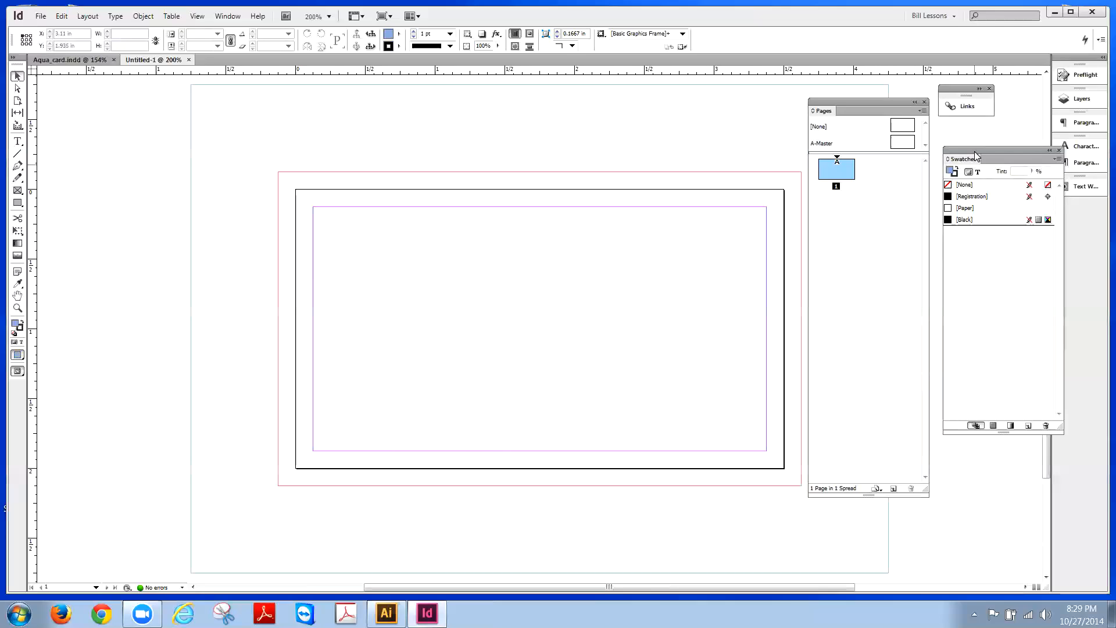
drag(976, 156, 975, 147)
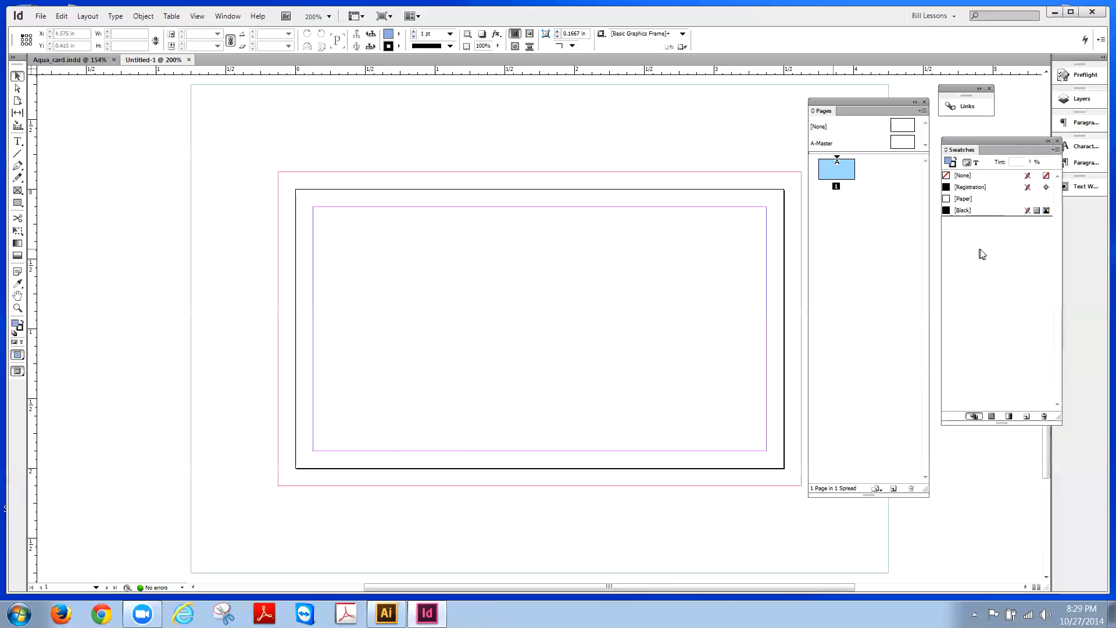
click(40, 16)
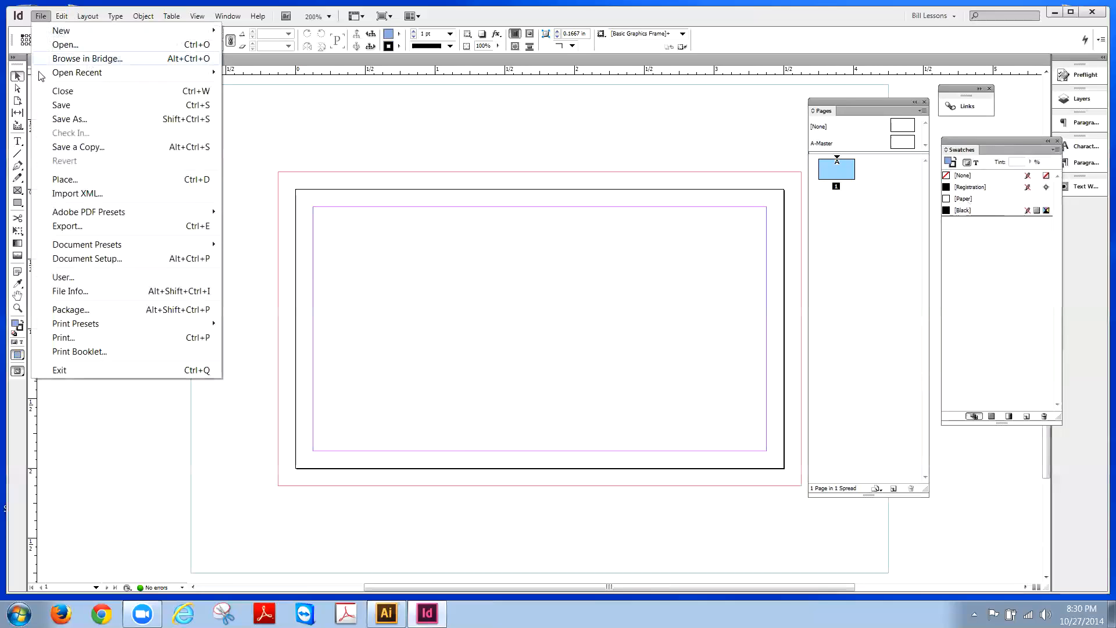
click(56, 180)
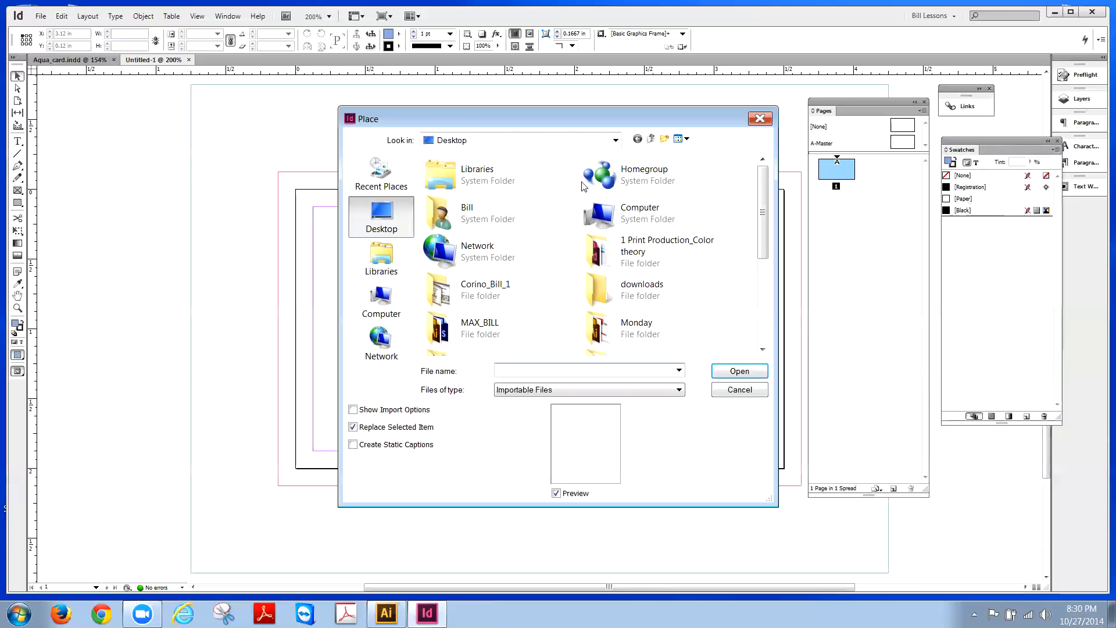
double_click(604, 327)
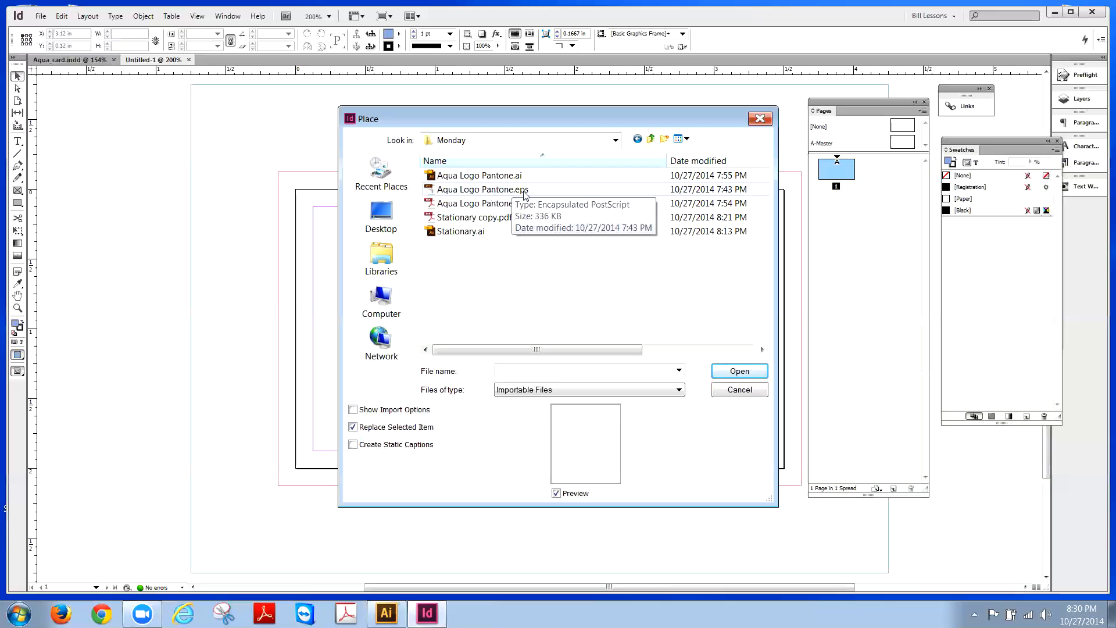
click(494, 194)
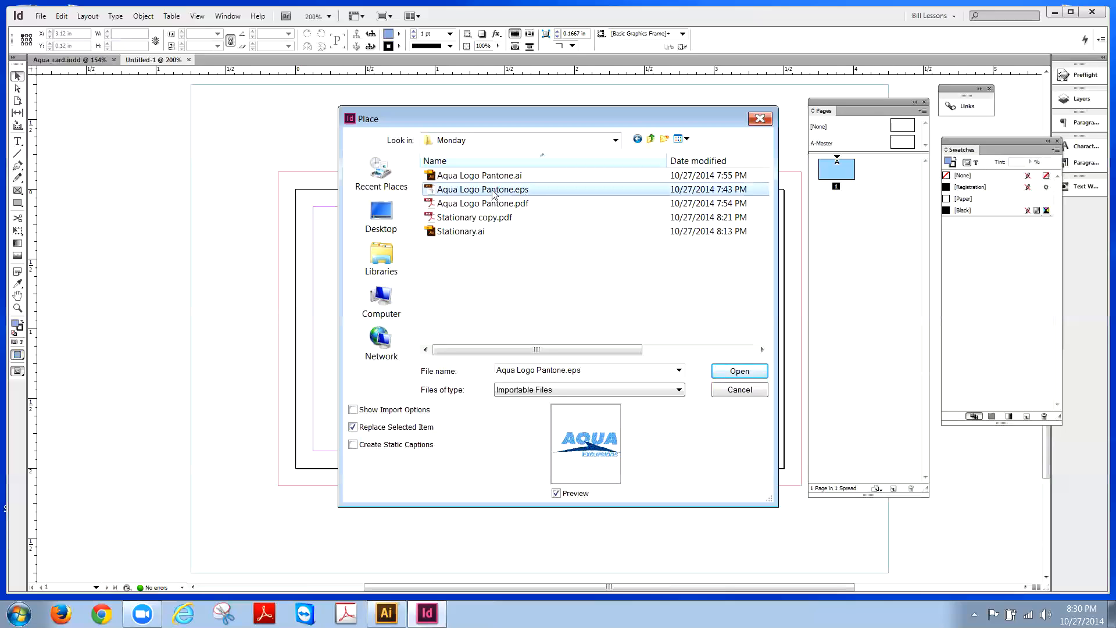
click(740, 371)
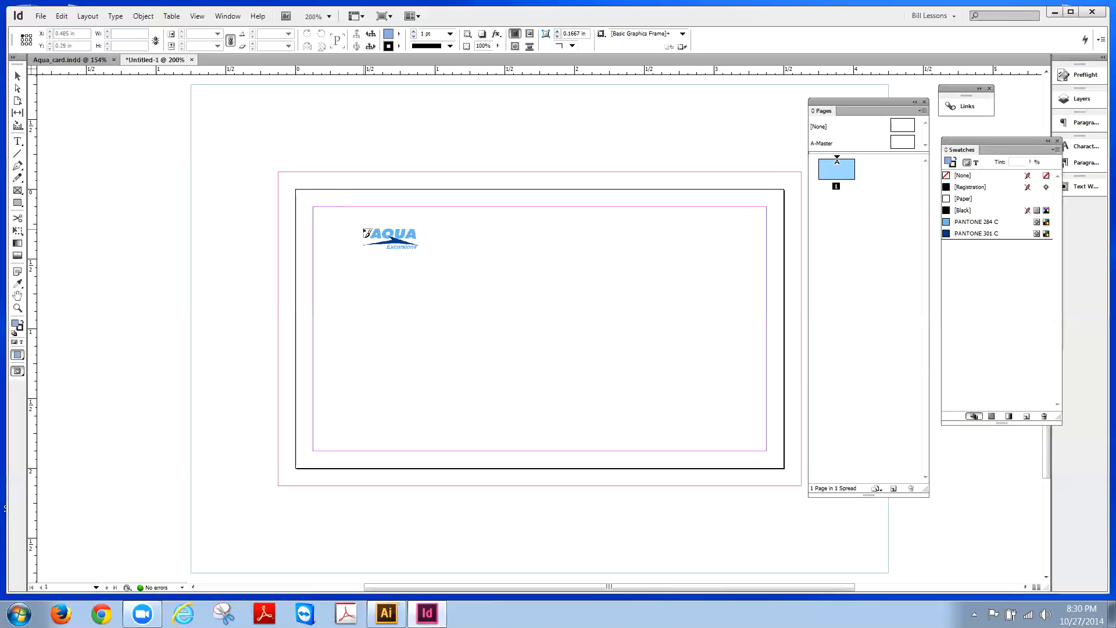
click(314, 207)
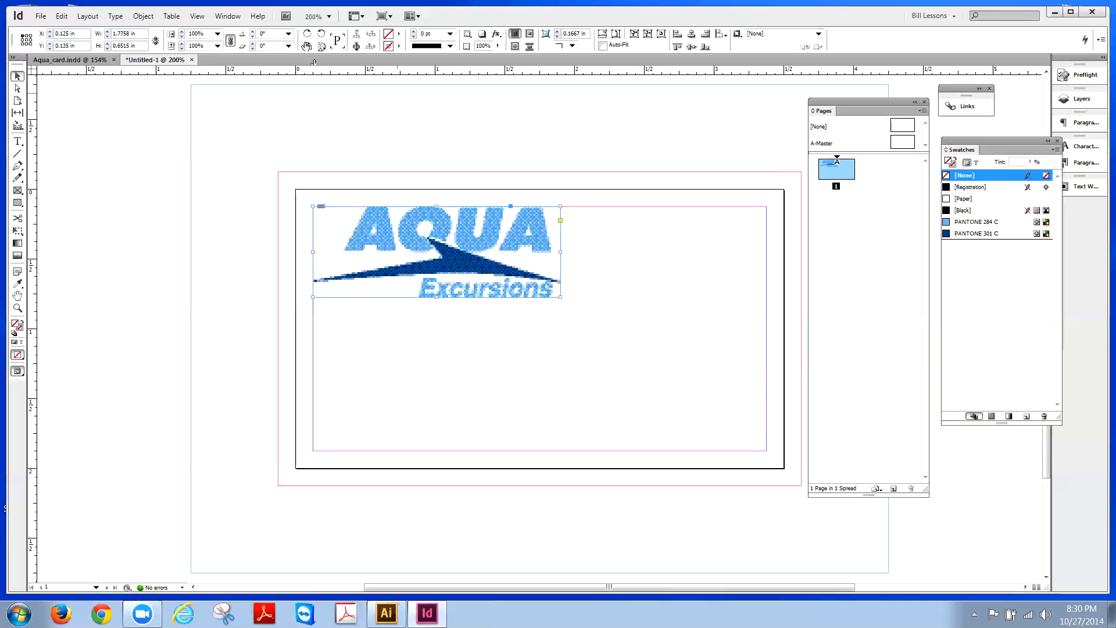
Step: Set the new card document's display performance to High Quality Display
click(205, 18)
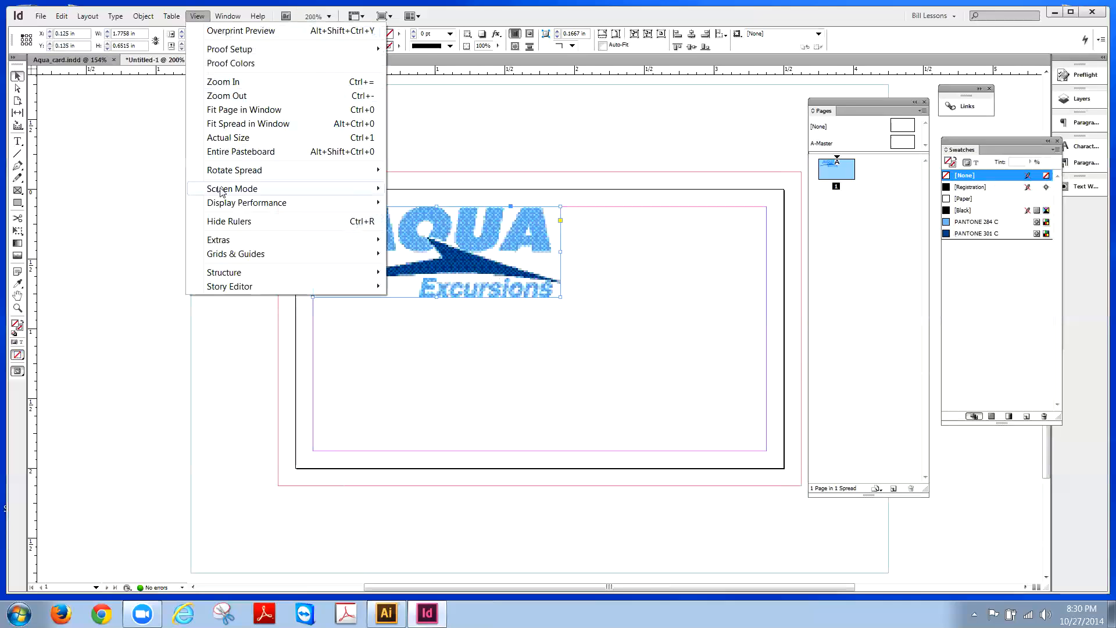
mouse_move(294, 203)
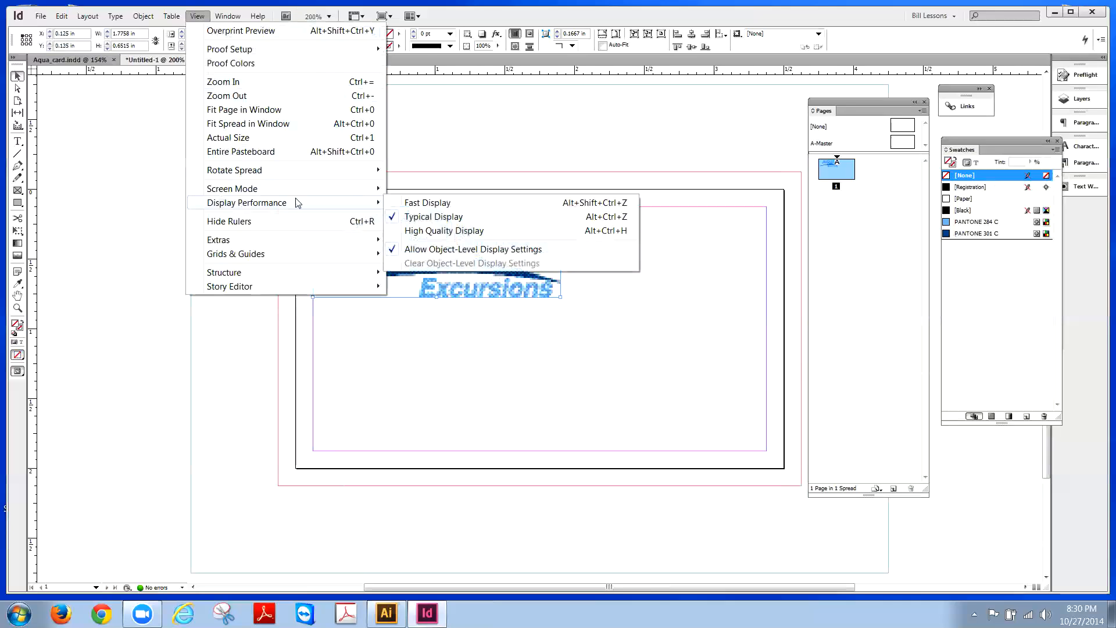
click(440, 231)
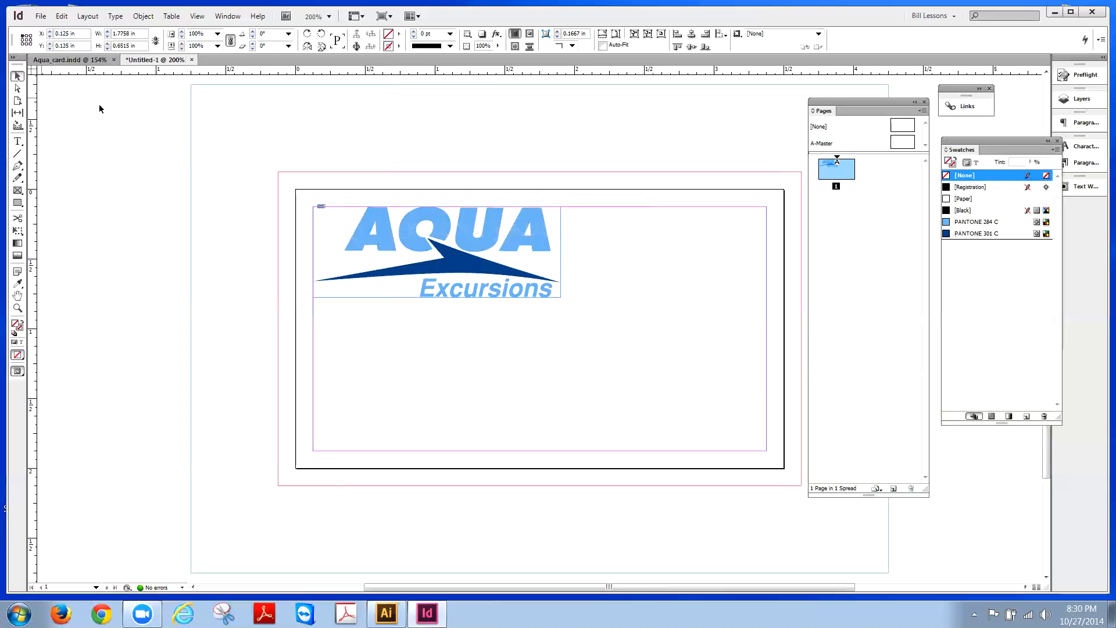
Step: Nudge the logo straight down along the left margin to Y 0.9444 in, and deselect it
click(425, 235)
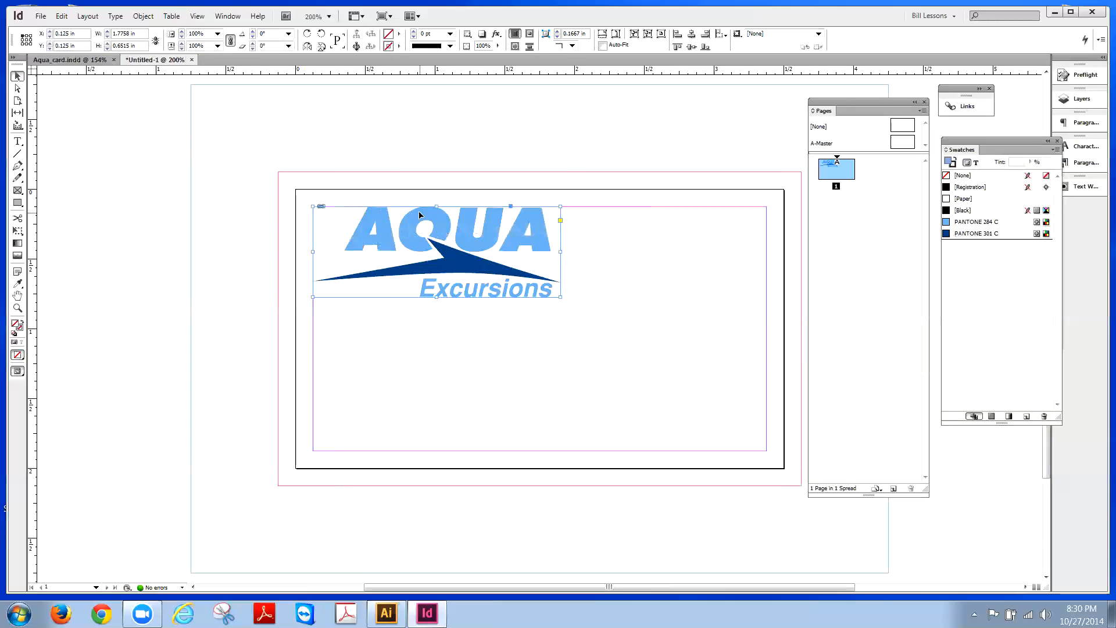
key(shift+Down)
key(shift+Down)
key(shift+Down)
key(shift+Down)
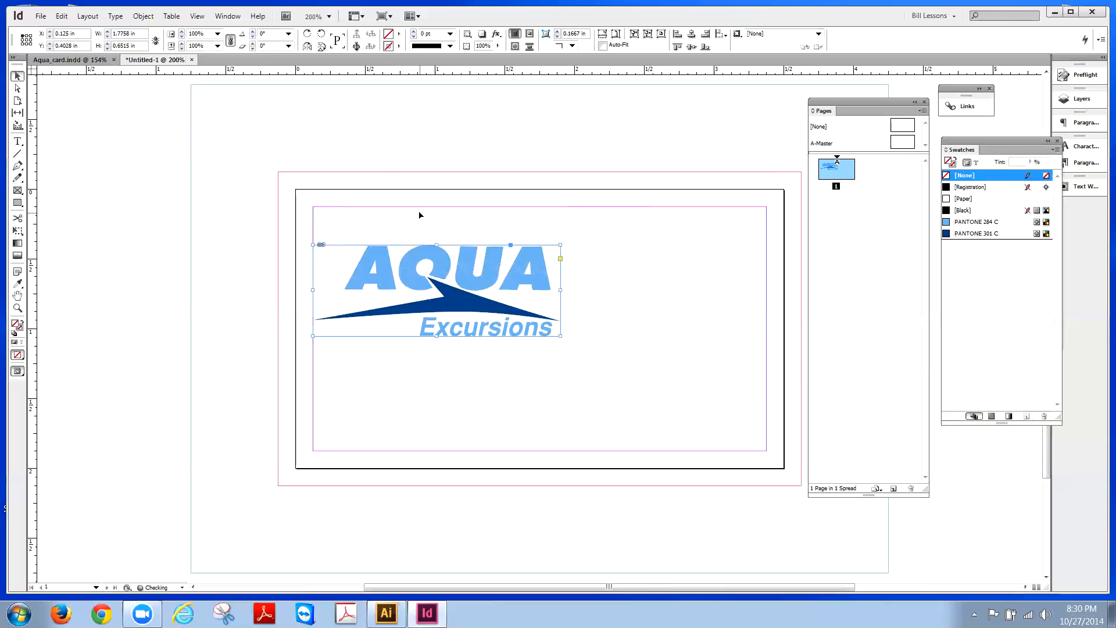
key(shift+Down)
key(shift+Down)
key(shift+Down)
key(shift+Down)
key(Up)
key(Up)
key(Up)
key(Up)
key(Up)
key(Up)
key(Up)
key(Up)
key(Up)
key(shift+Up)
key(shift+Up)
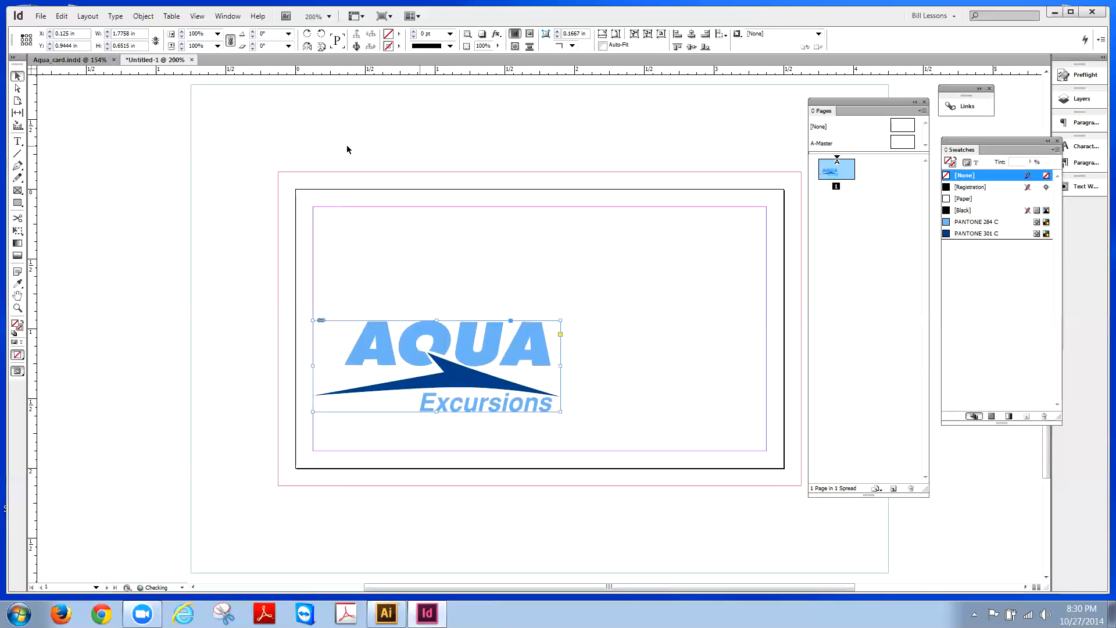
click(346, 149)
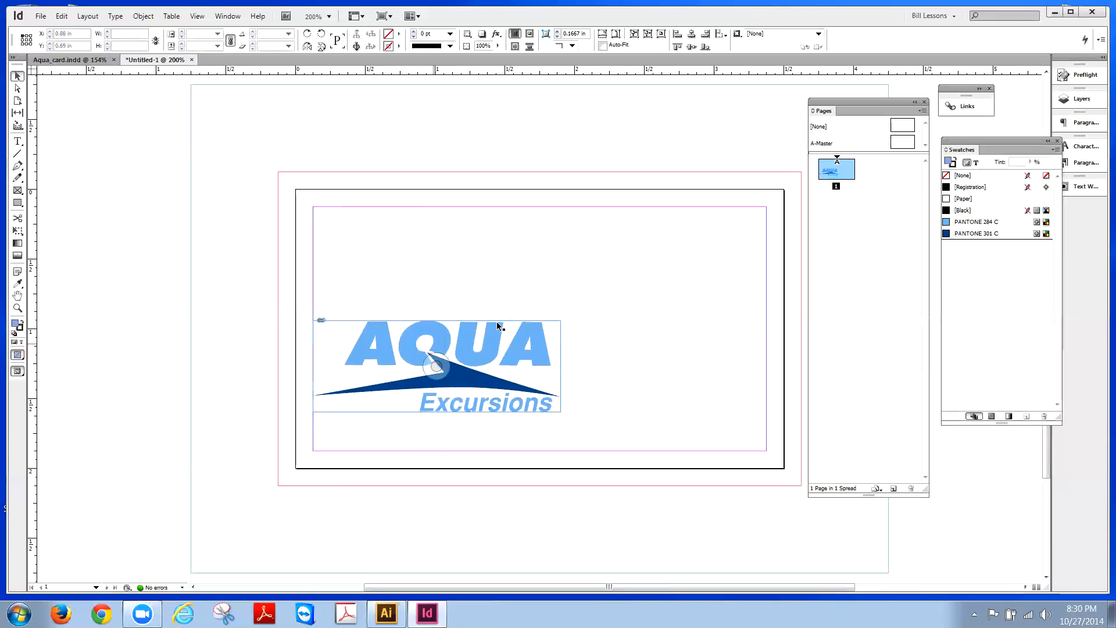
Step: Draw a rectangle about 3.75 in wide and 0.4375 in high across the card's bottom edge, reaching the bleed on both sides
click(973, 224)
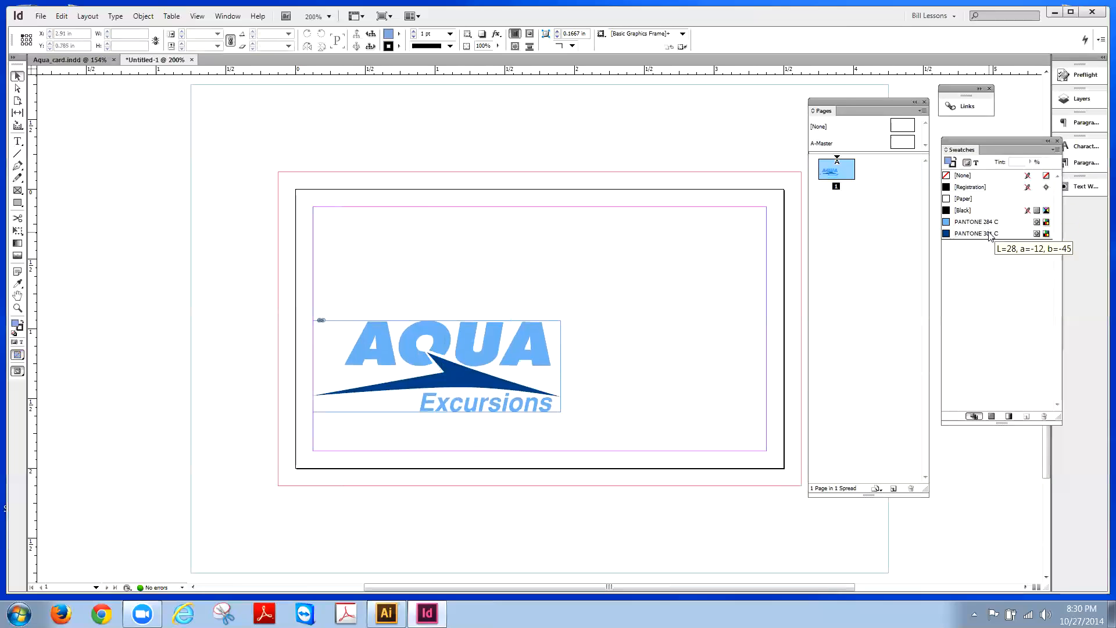
click(18, 201)
drag(277, 425, 802, 485)
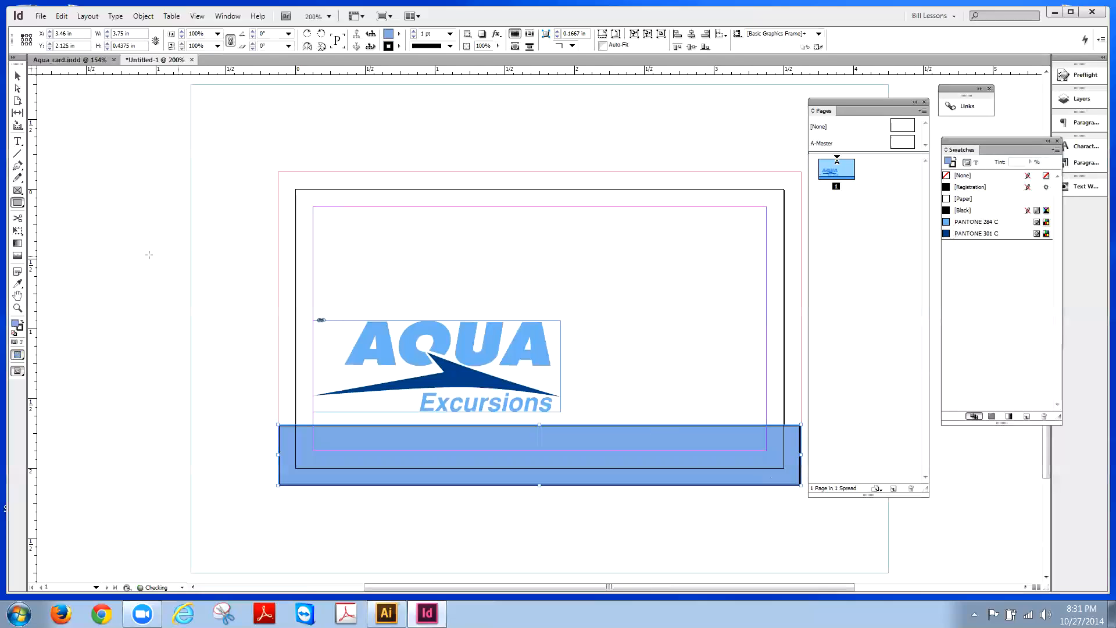
Step: Remove the bottom band's stroke and fill the band with PANTONE 301 C
click(22, 329)
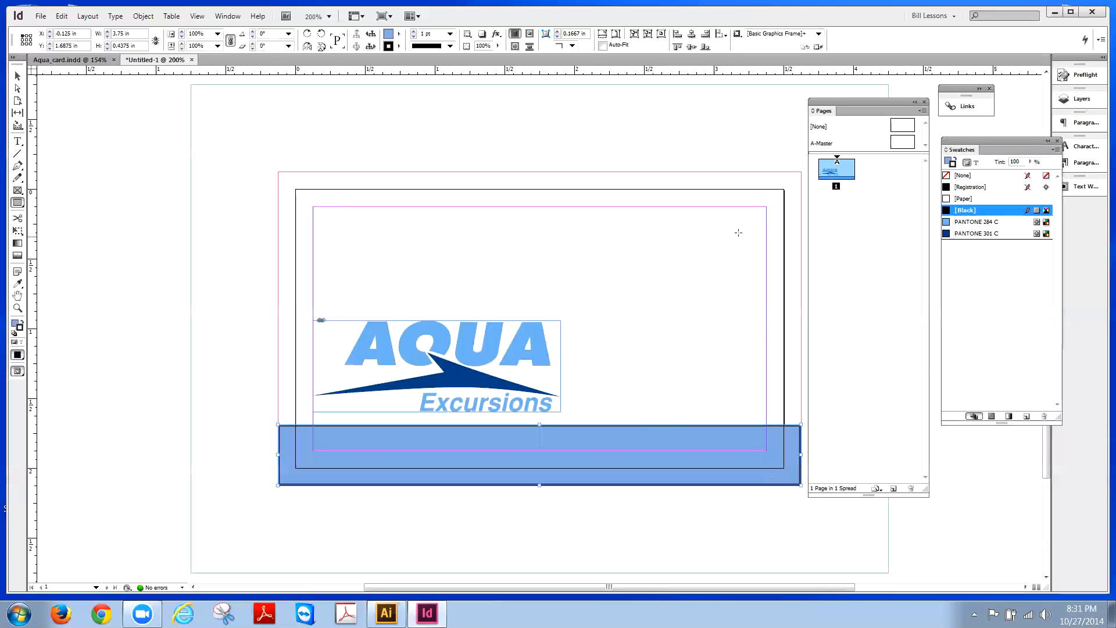
click(947, 176)
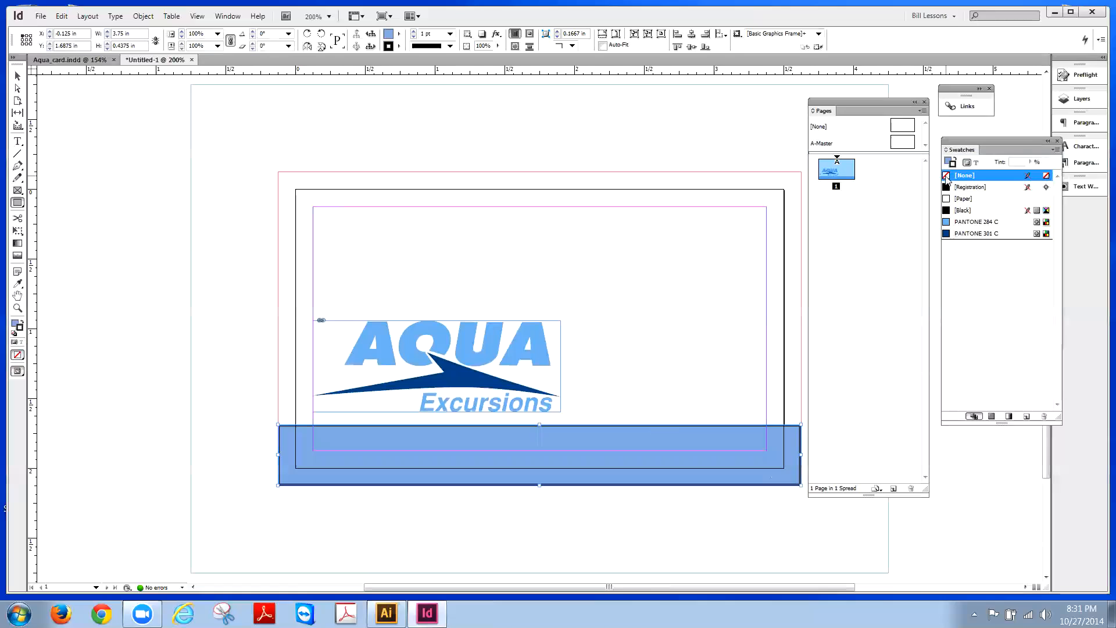
click(17, 77)
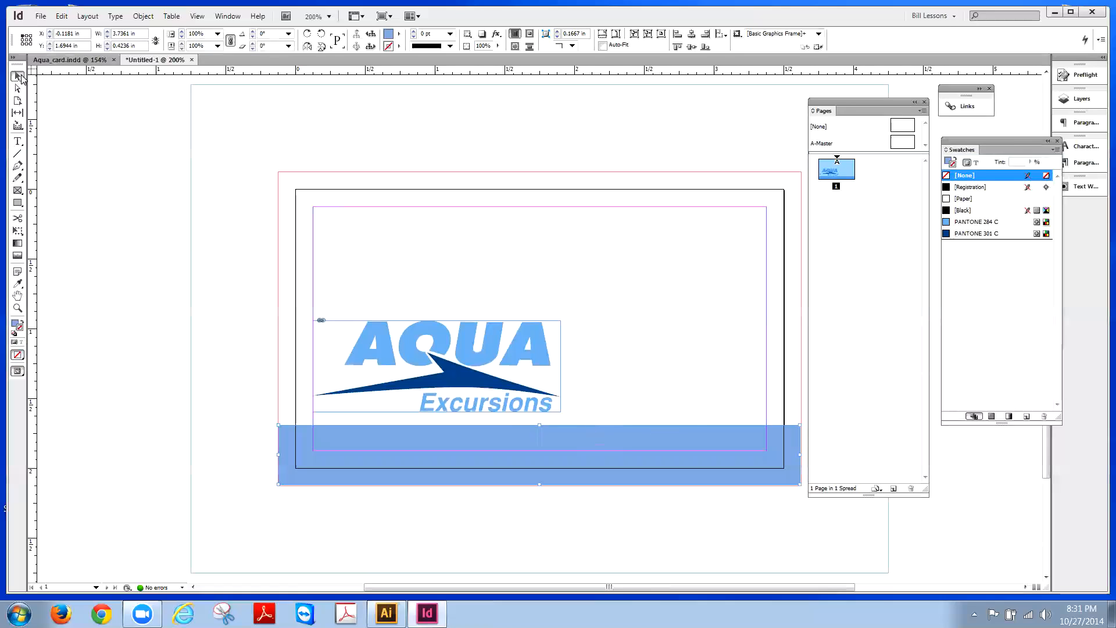
click(947, 234)
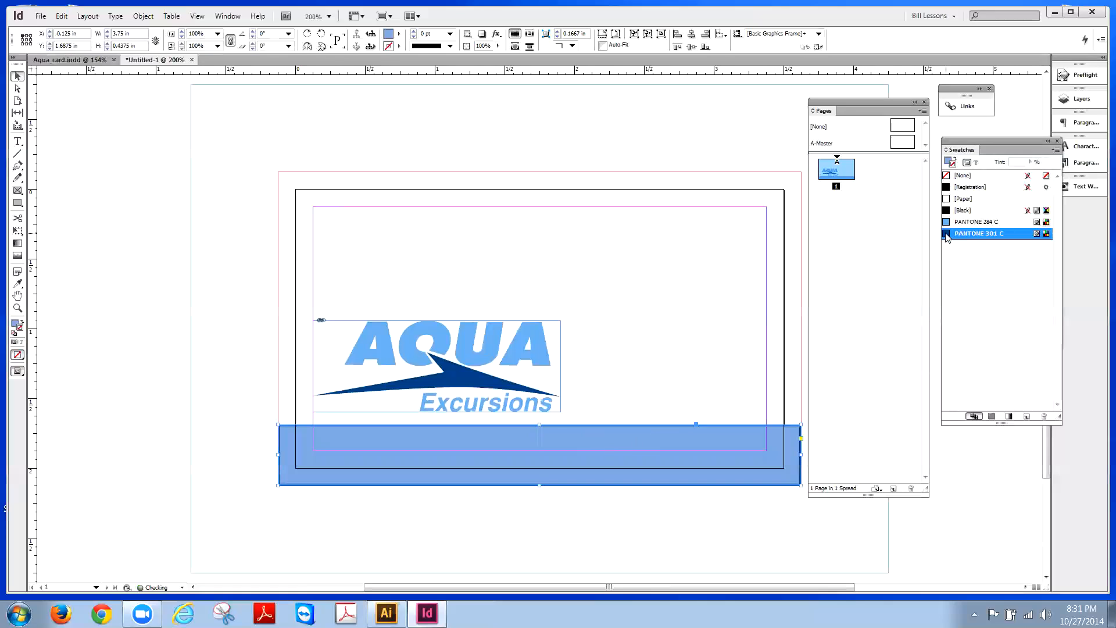
click(18, 355)
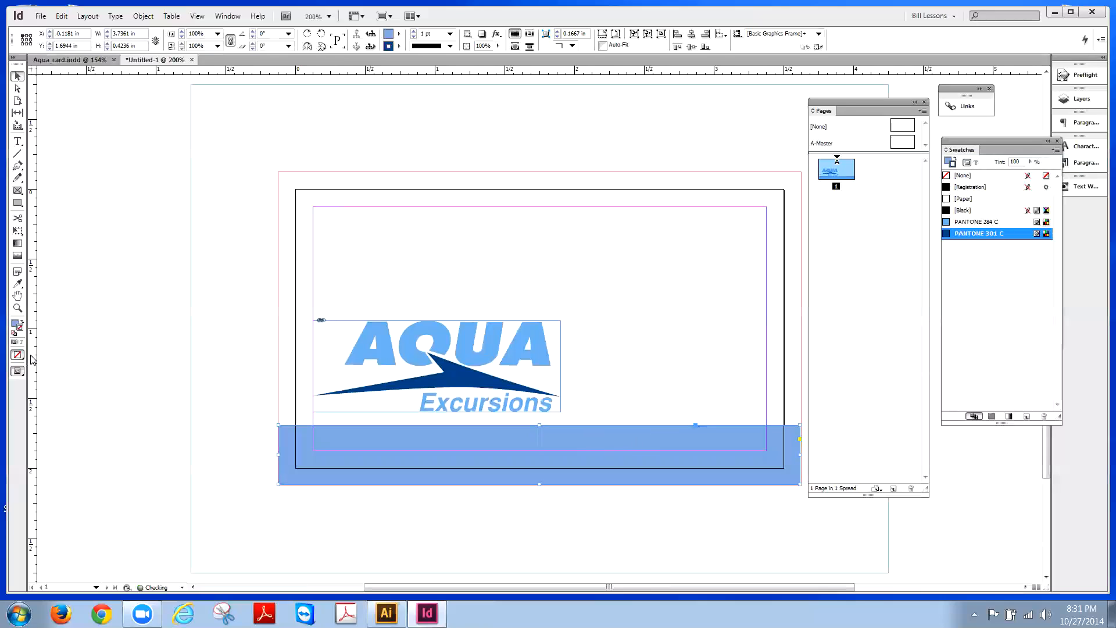
click(15, 328)
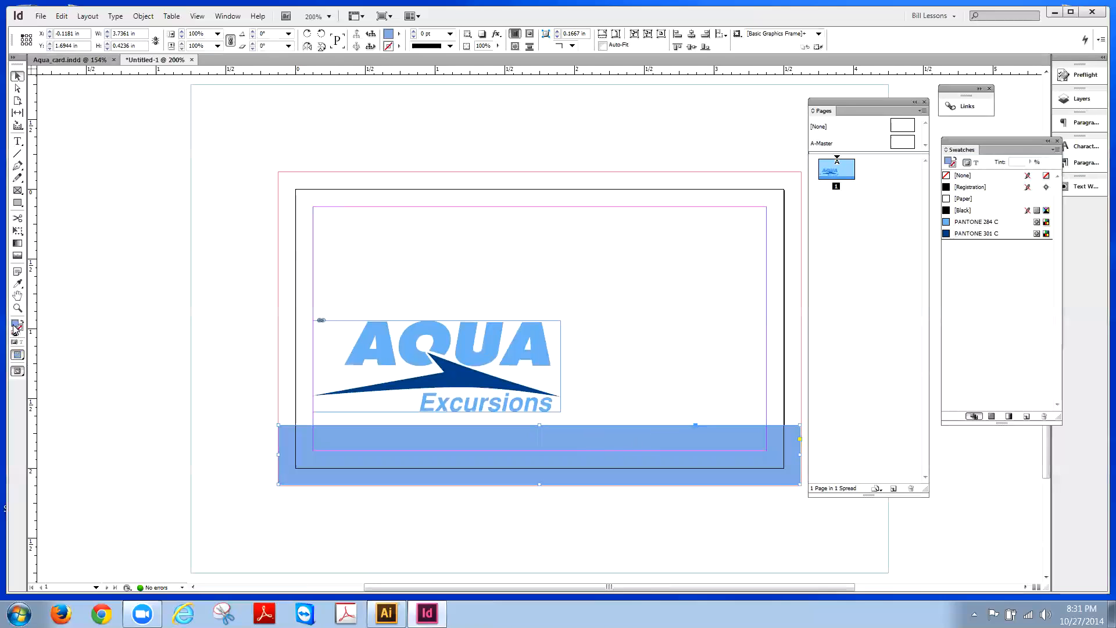
click(946, 233)
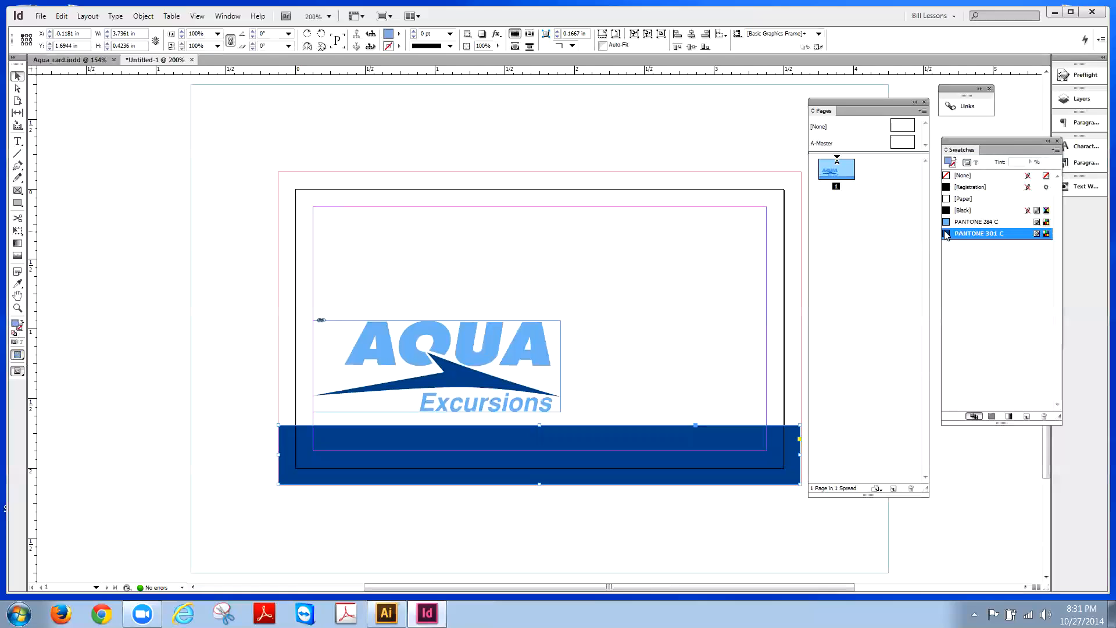
click(54, 136)
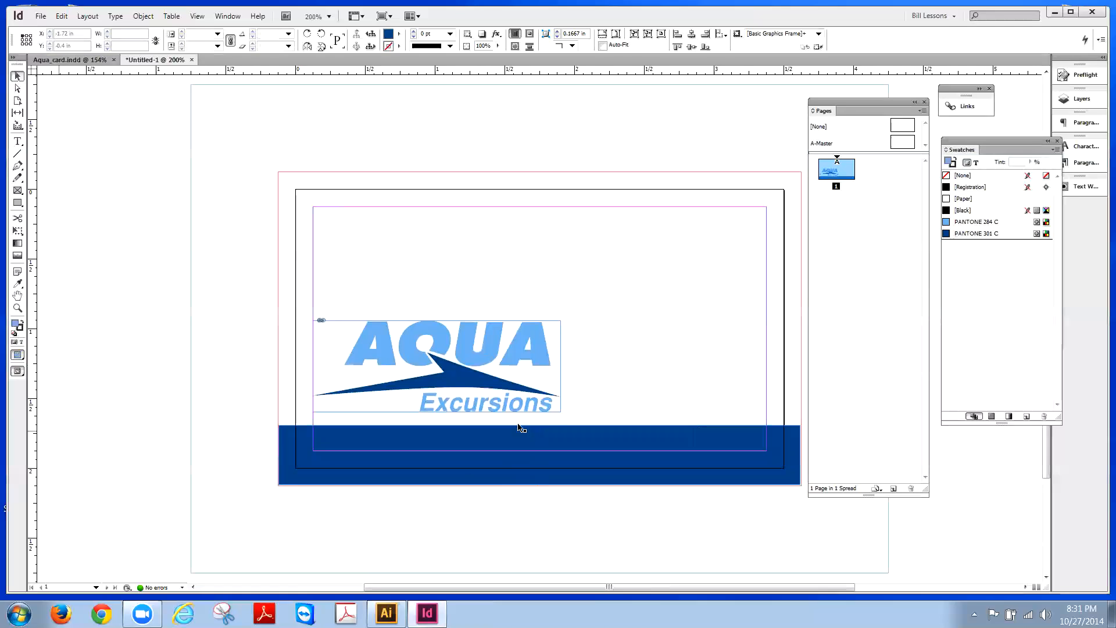
Step: Widen the colour band slightly so its ends reach the bleed guides, and deselect it
click(622, 445)
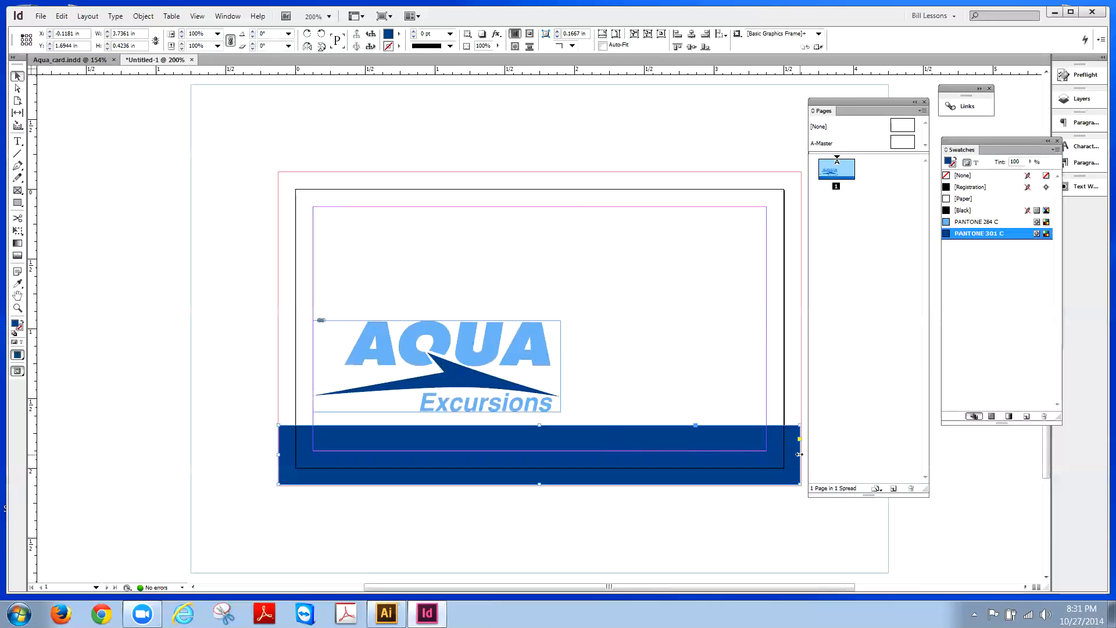
drag(800, 454, 801, 454)
click(64, 137)
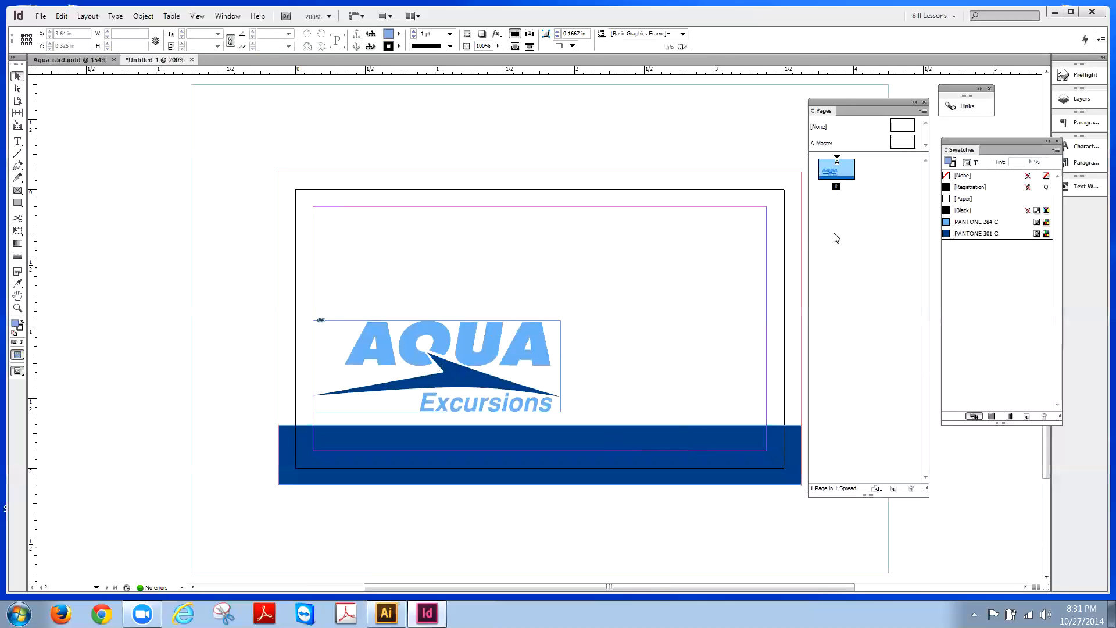
Step: Begin creating an alternate layout with US Business Card H as the source pages
click(924, 111)
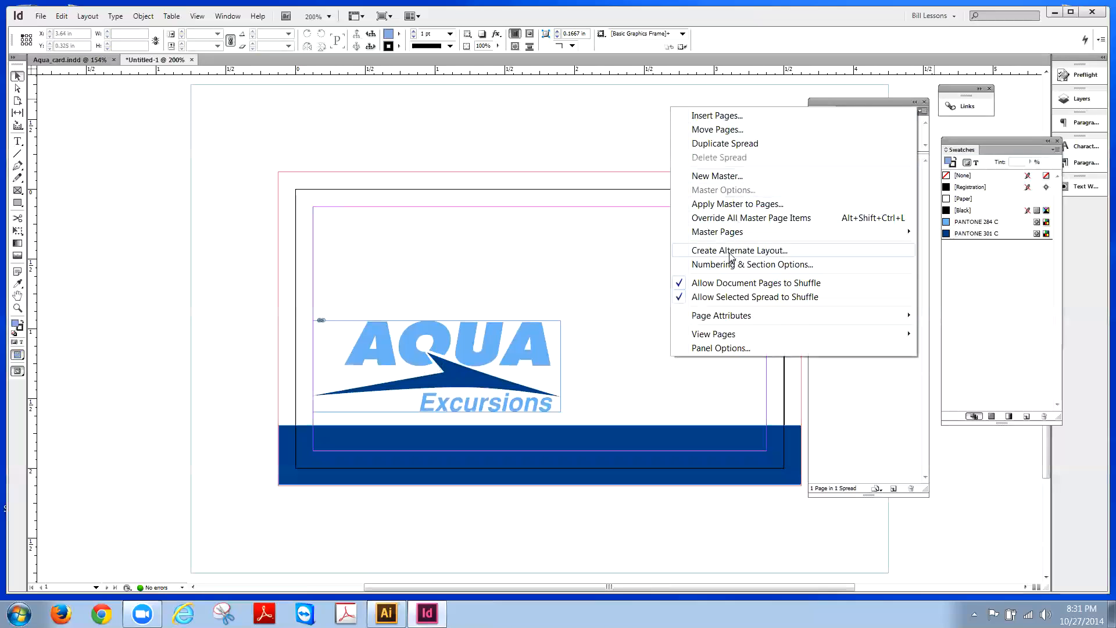
click(793, 77)
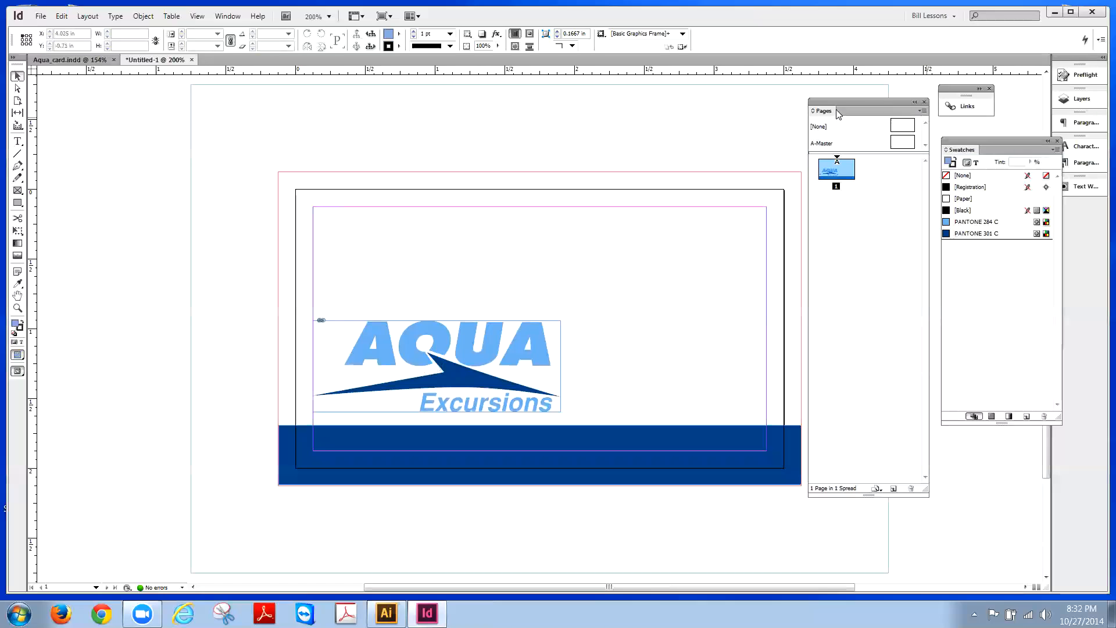
drag(835, 107, 779, 104)
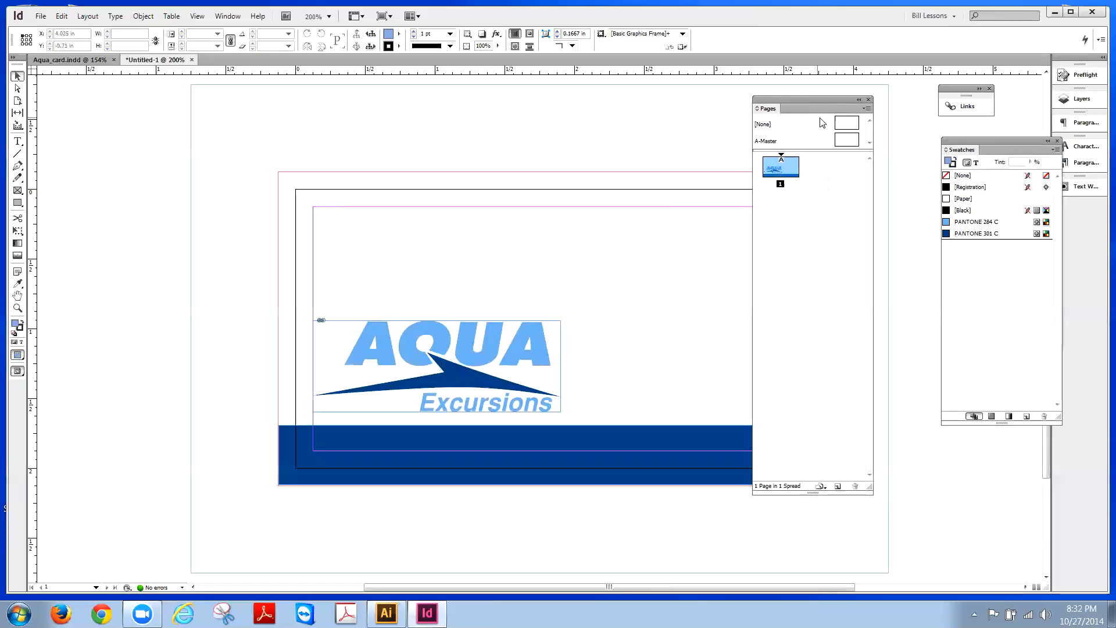
click(868, 110)
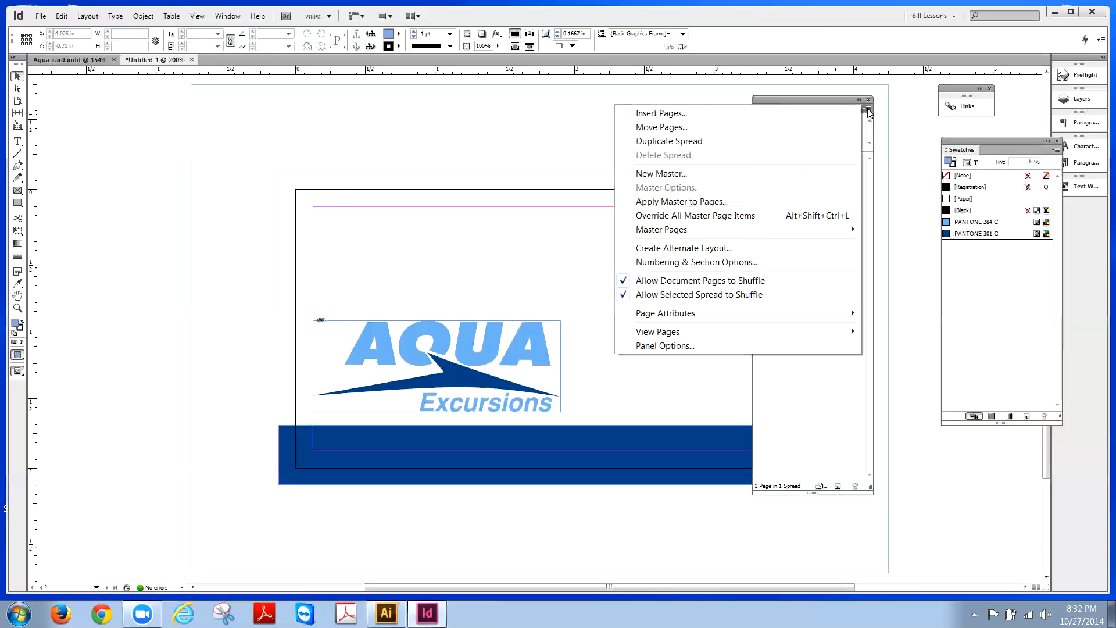
click(670, 250)
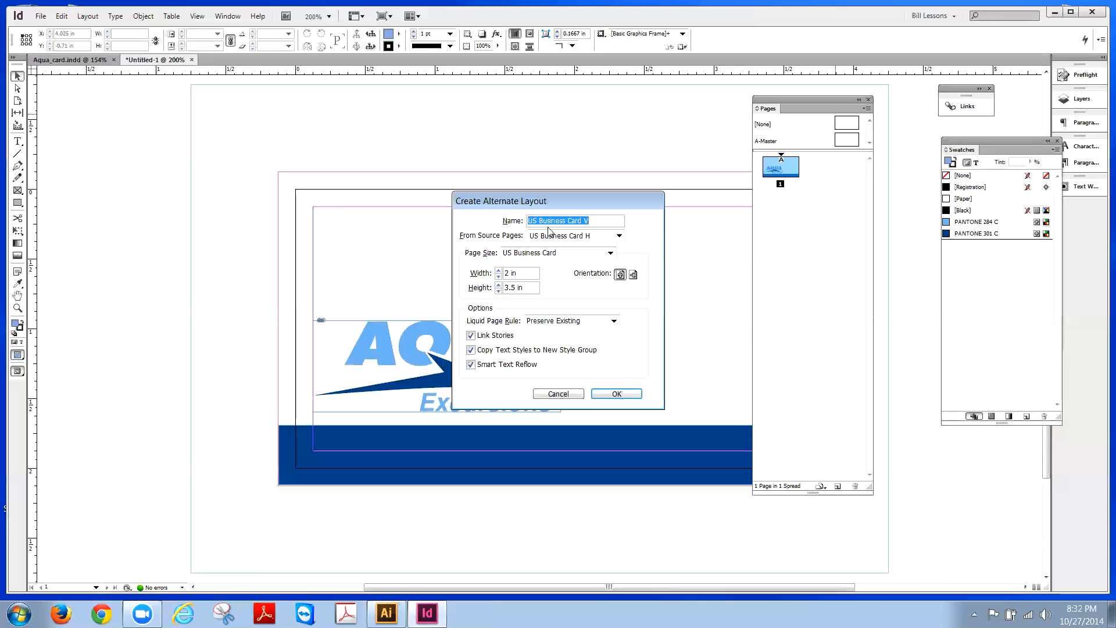
drag(536, 201, 821, 226)
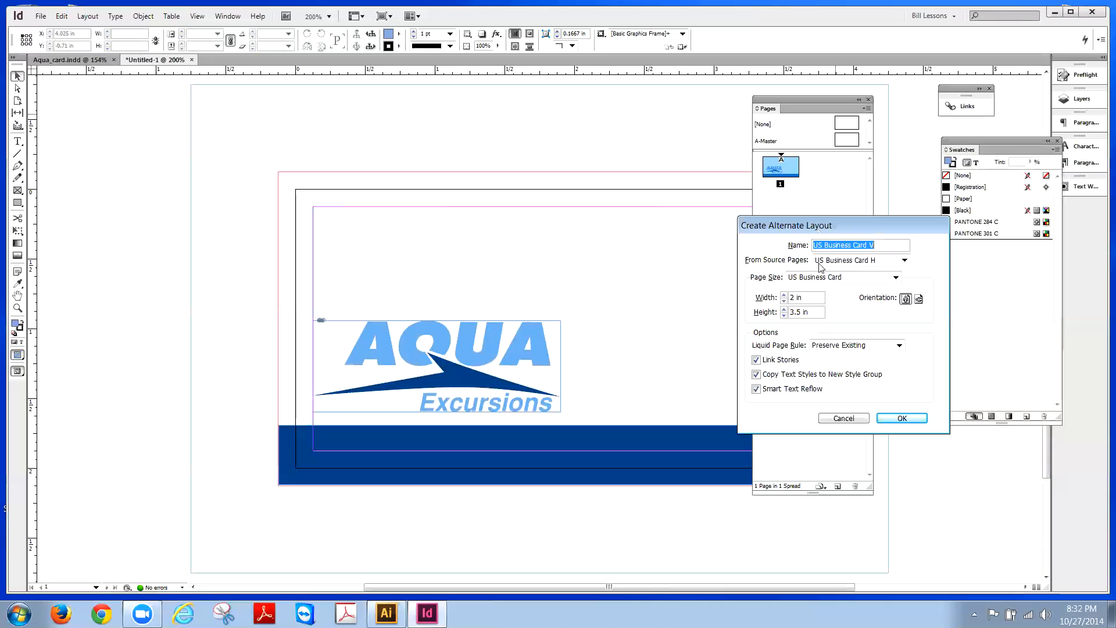
click(905, 261)
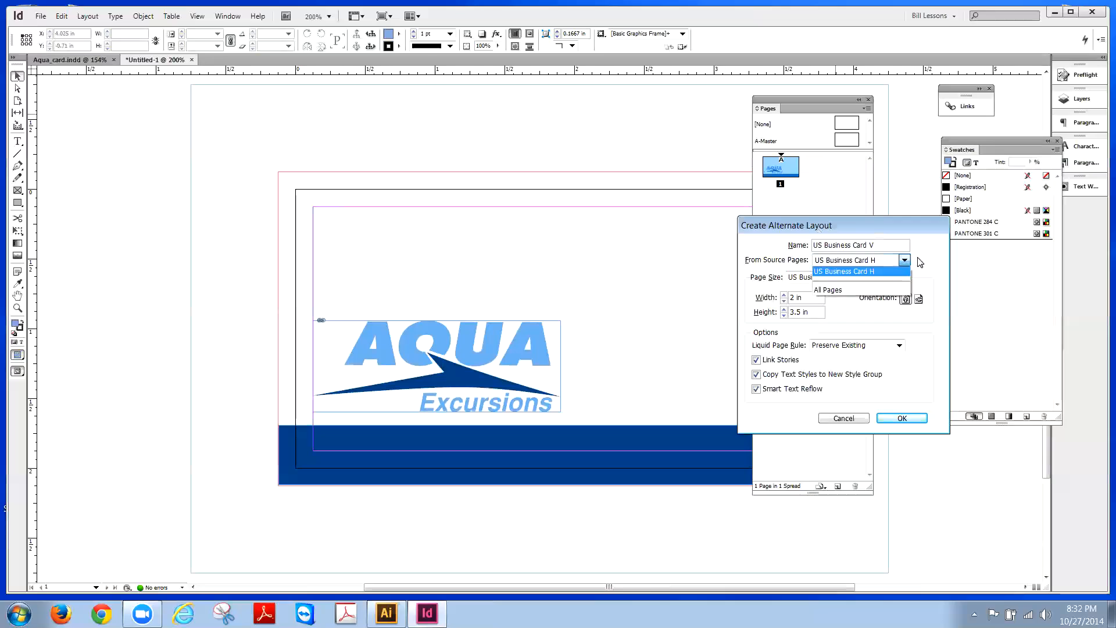
click(889, 271)
Step: Set the alternate layout's page size to 9.5 in wide by 4.125 in high and create it
click(793, 298)
double_click(793, 297)
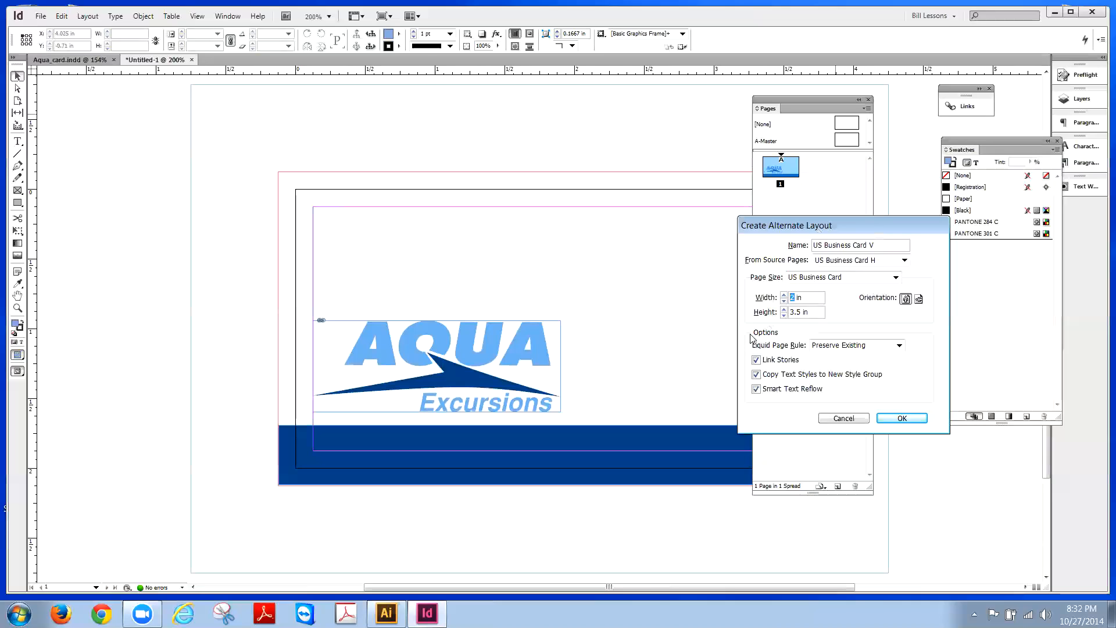
text(9.5)
double_click(797, 312)
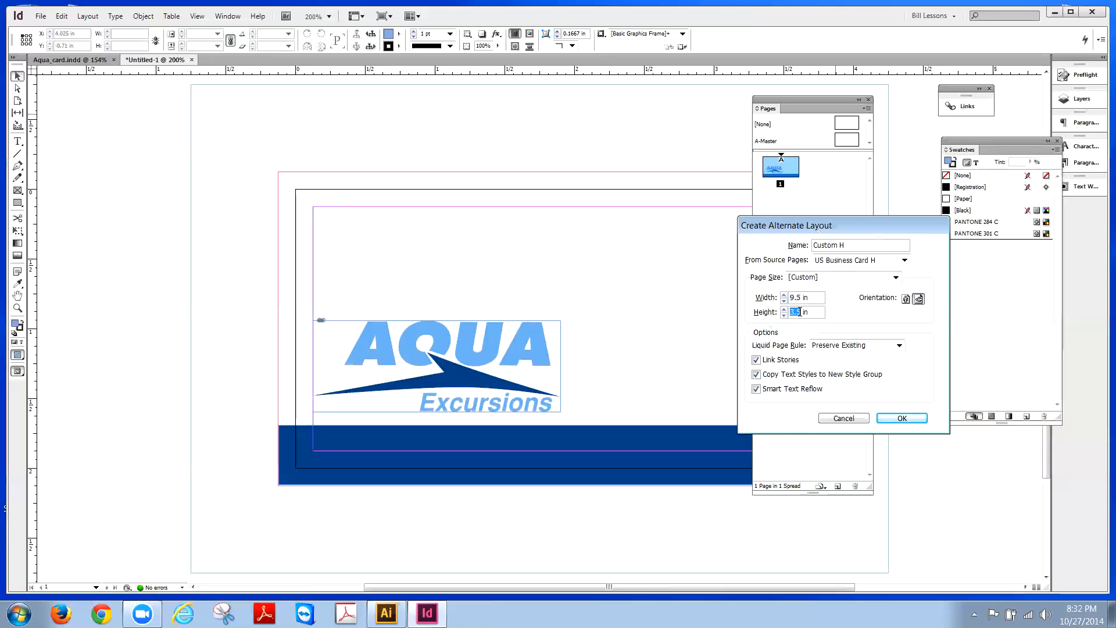
text(4.125)
click(901, 418)
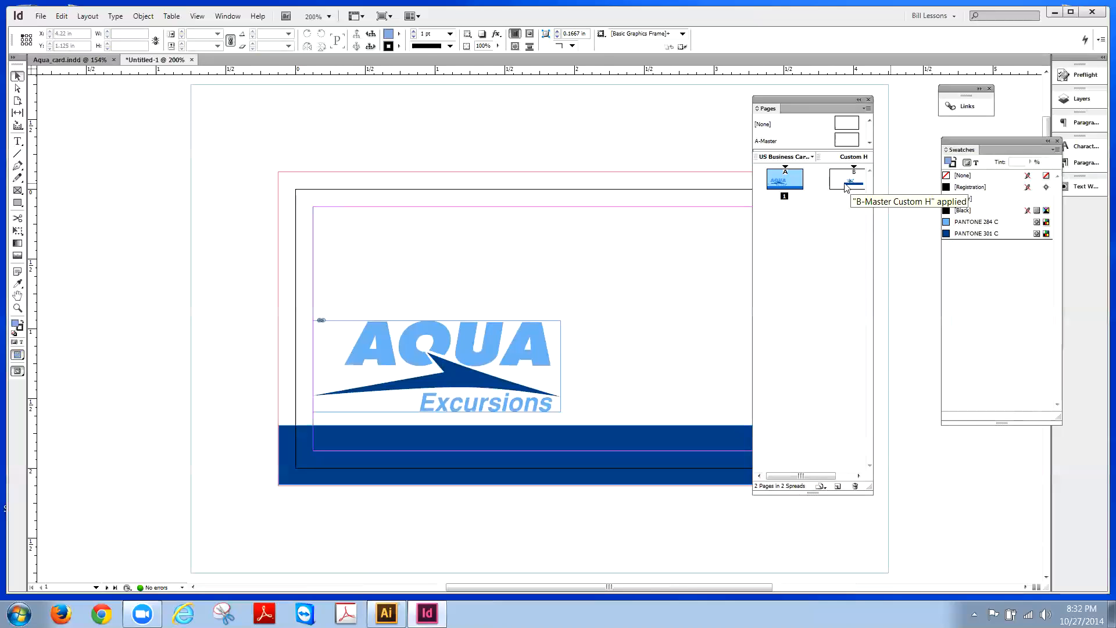
Step: Compare the business card page with the Custom H page, and fit the Custom H page in the window
drag(874, 198, 910, 198)
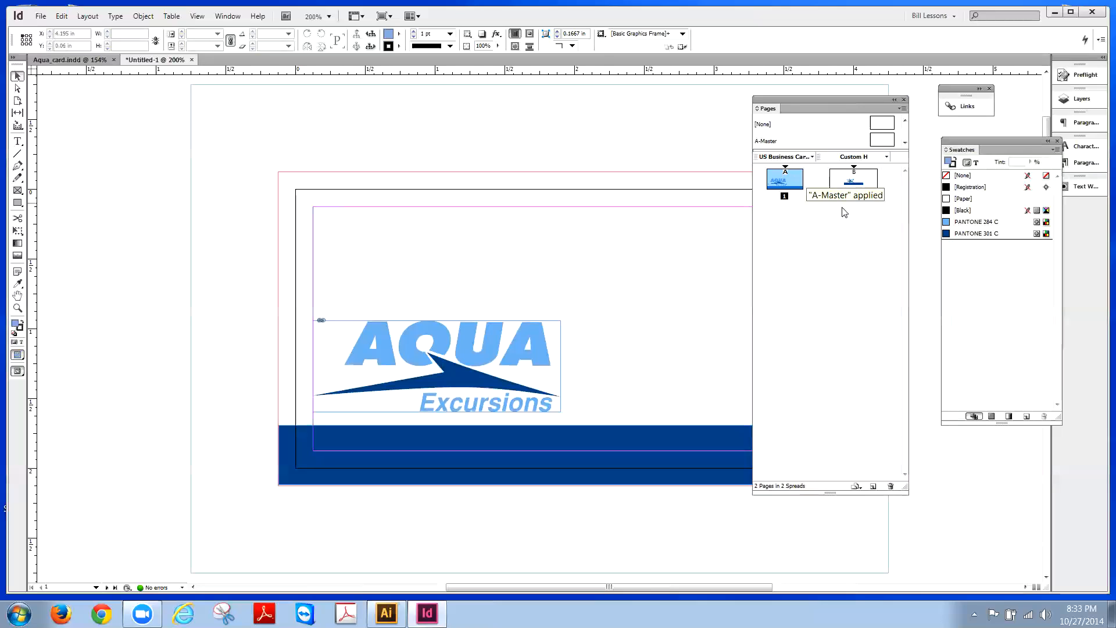
double_click(867, 185)
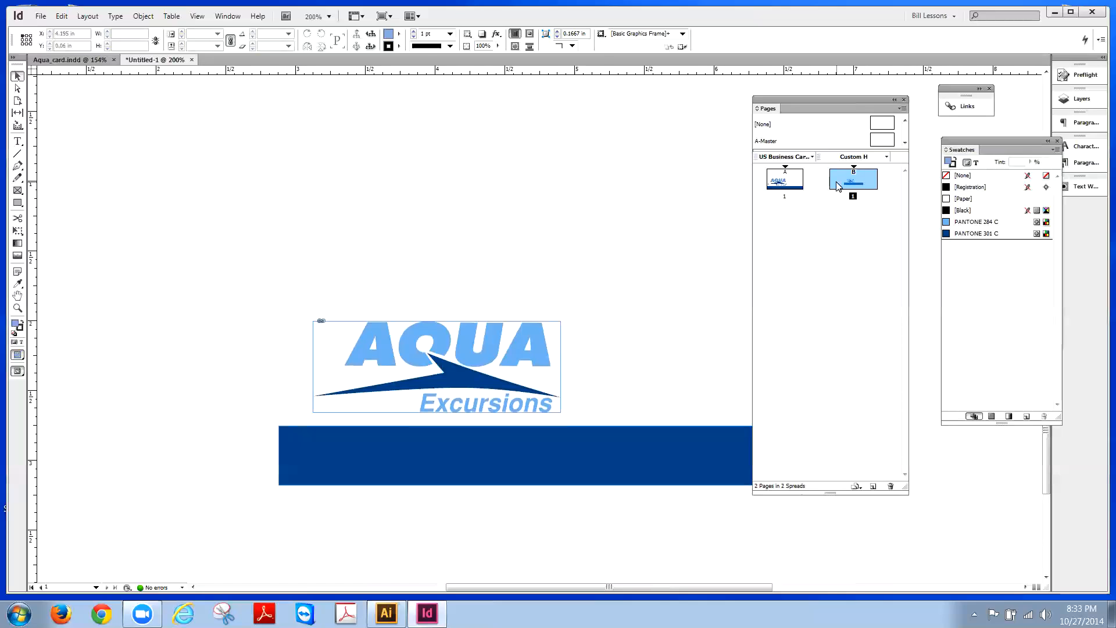
click(771, 186)
double_click(771, 184)
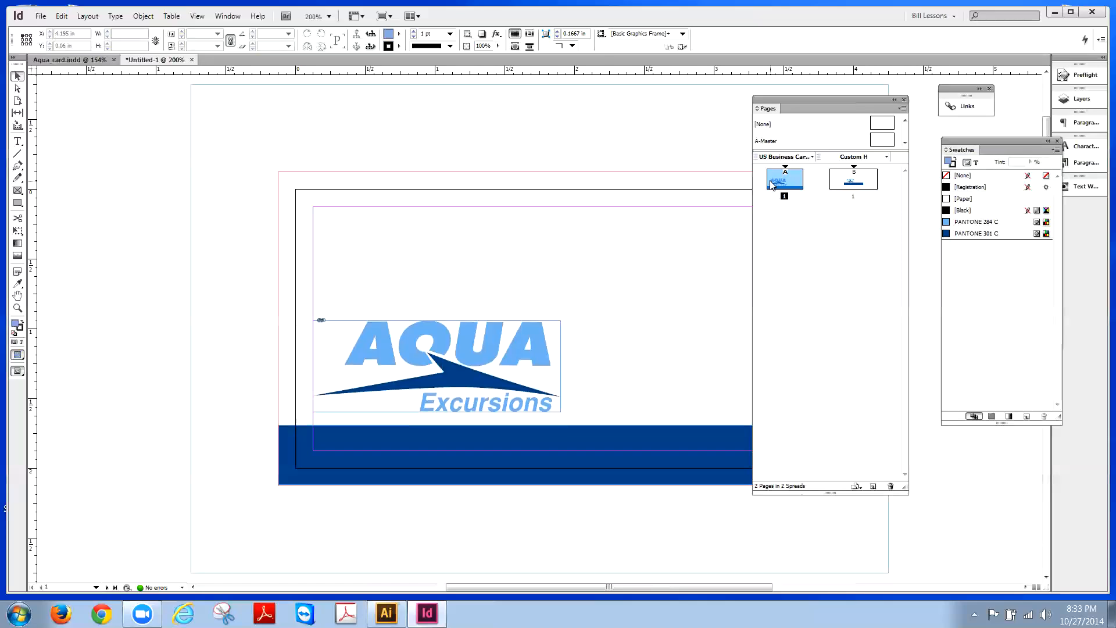
click(859, 188)
double_click(858, 189)
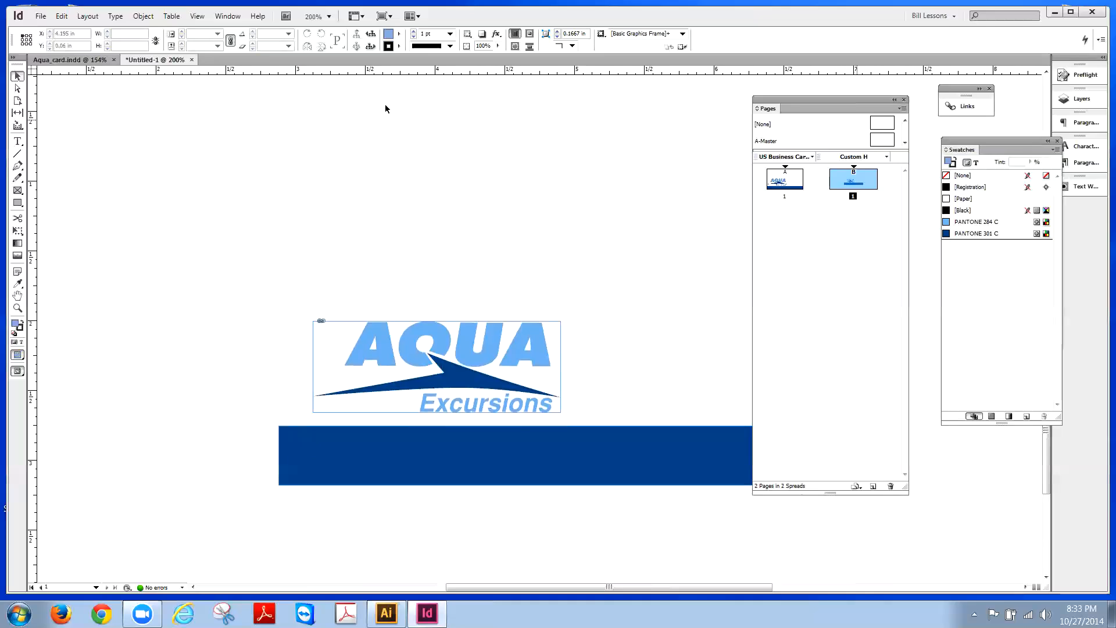
click(197, 16)
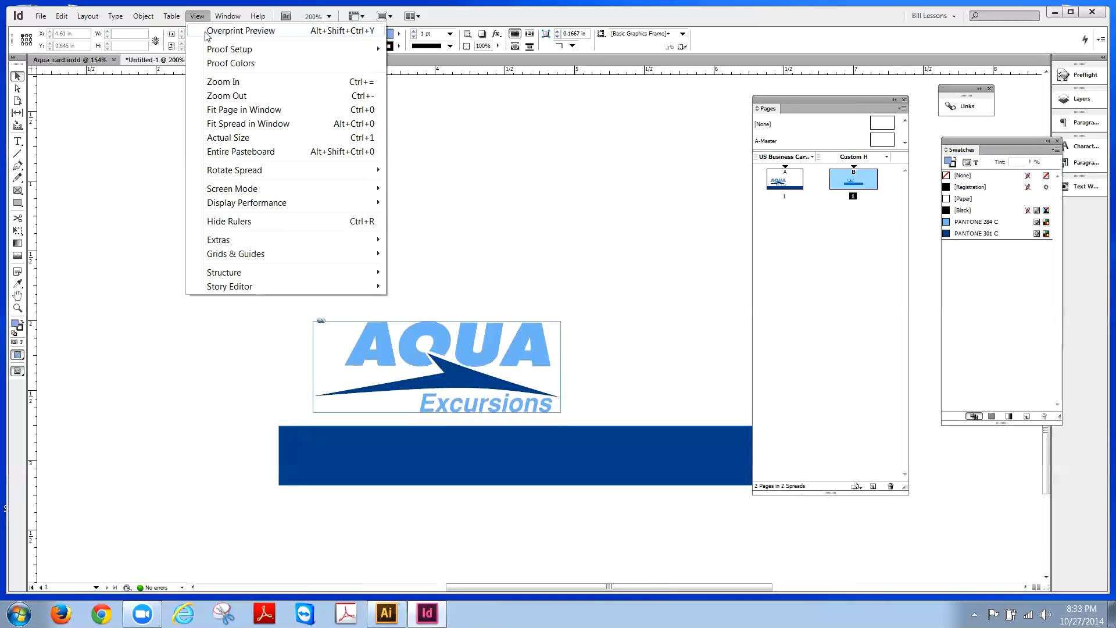
click(215, 110)
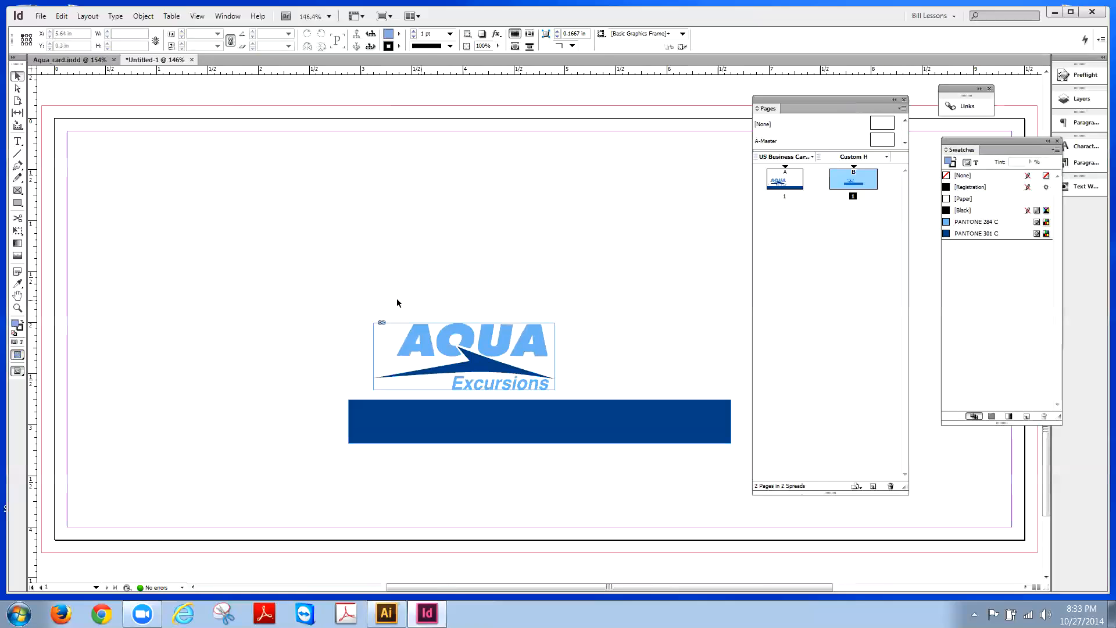
Step: Delete the colour band from the Custom H page and move the logo to the upper-left margin corner at X 0.125 in, Y 0.125 in
click(429, 429)
key(Delete)
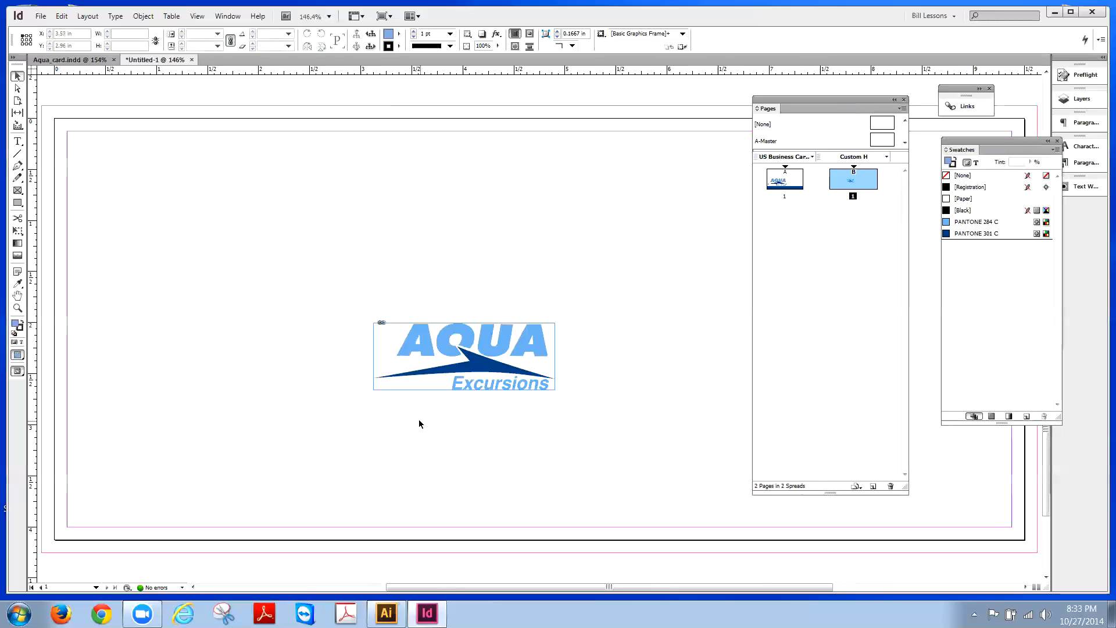
drag(443, 350, 138, 158)
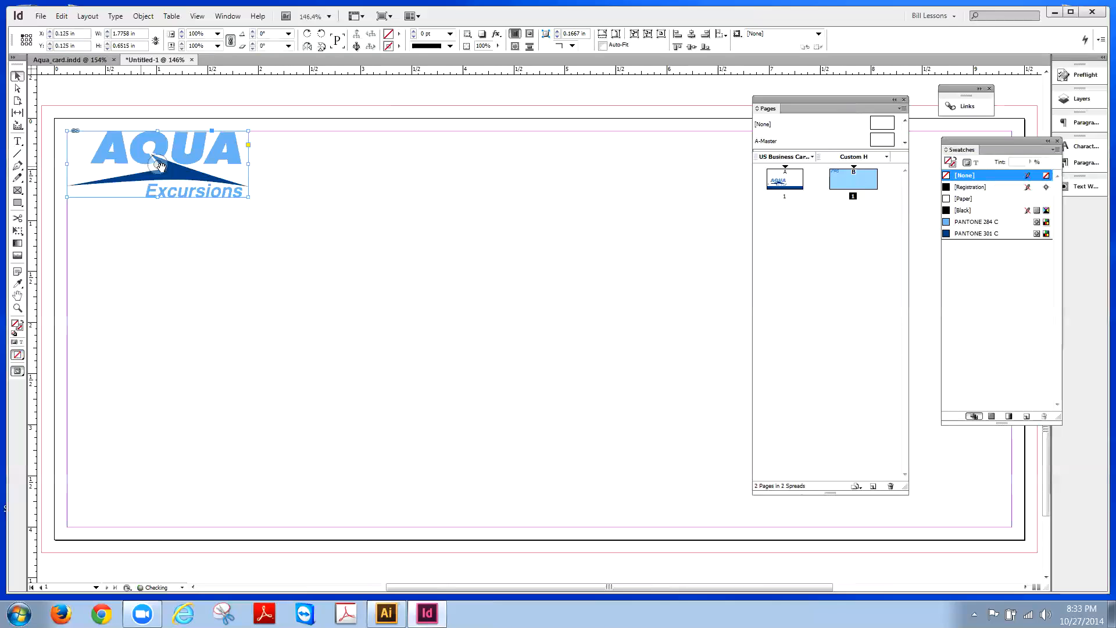
click(594, 340)
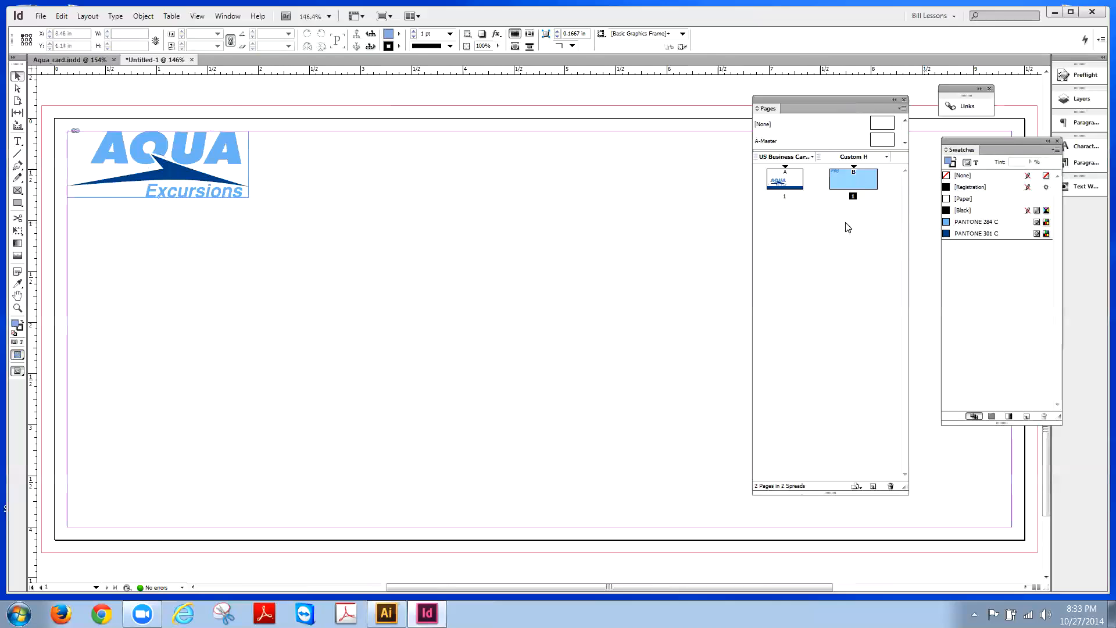
Step: Create another alternate layout from the Custom H pages, 8.5 in wide by 11 in high
click(903, 108)
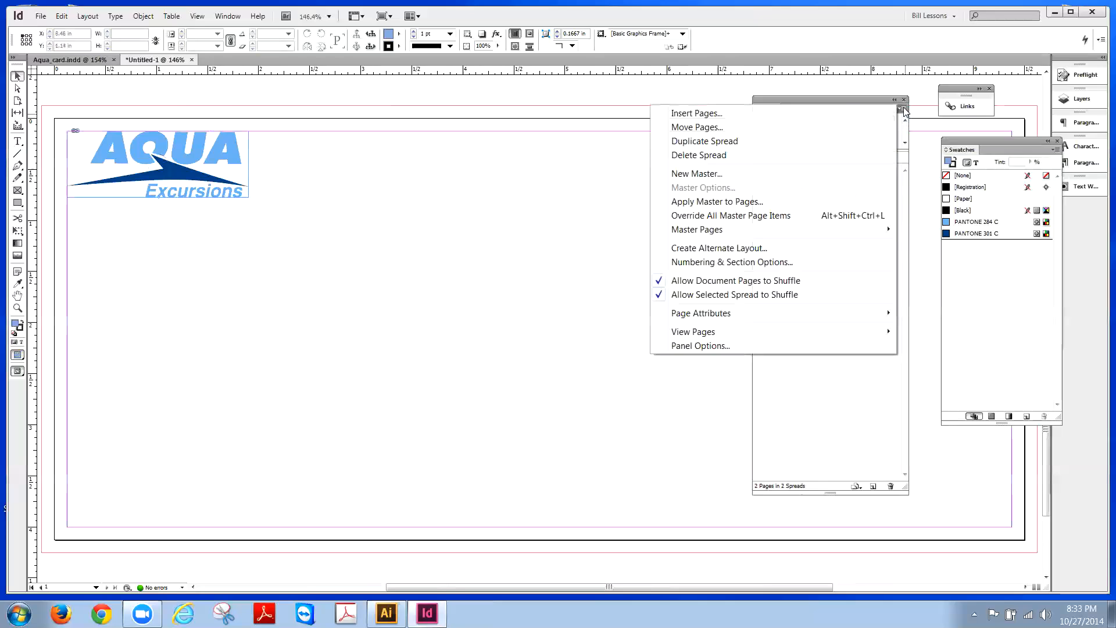
click(744, 249)
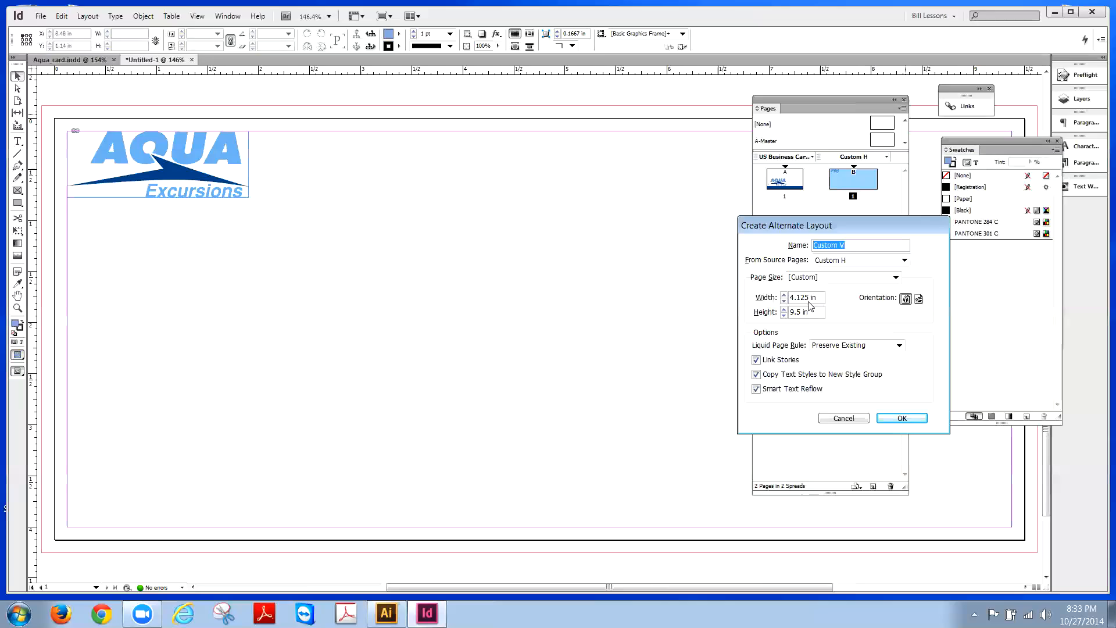
double_click(807, 299)
text(8.5)
double_click(797, 313)
text(11)
click(885, 420)
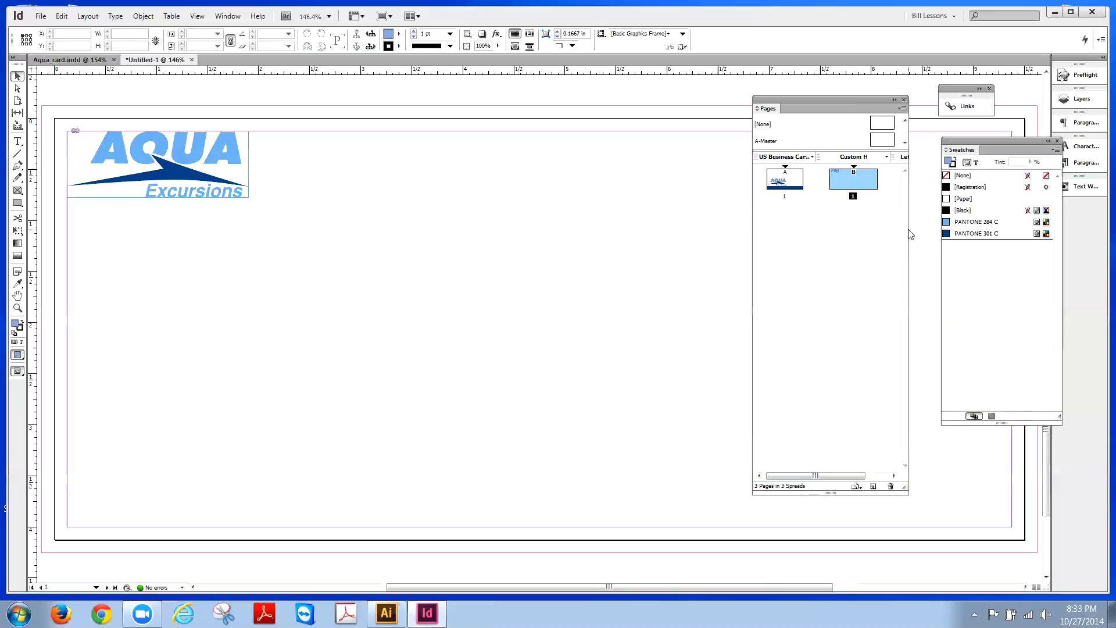
Step: Go to the Letter V layout page and fit the whole page in the window
drag(910, 218, 1011, 215)
click(915, 175)
double_click(915, 175)
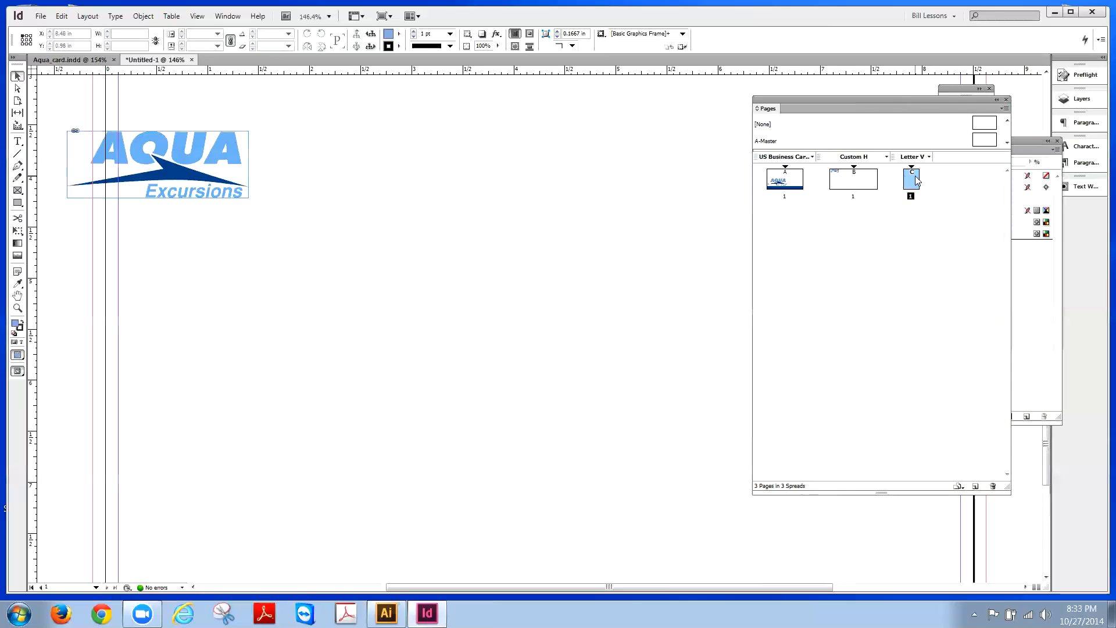
click(198, 15)
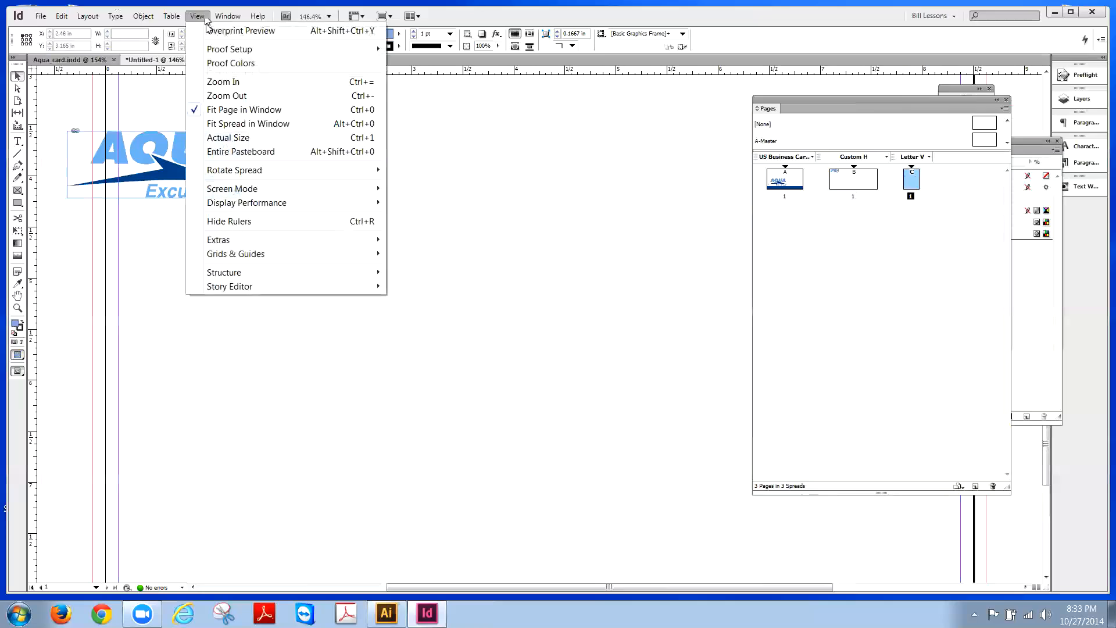
click(226, 112)
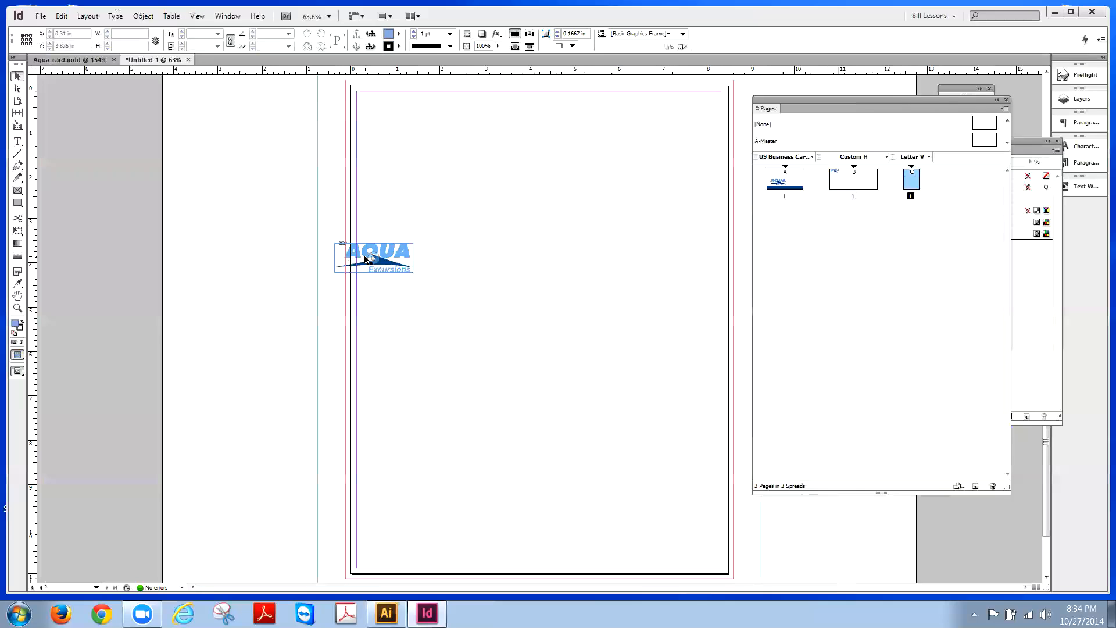
Step: Move the logo to the upper-left area of the letterhead page at about X 0.31 in, Y 0.335 in, and deselect it
drag(366, 260, 396, 117)
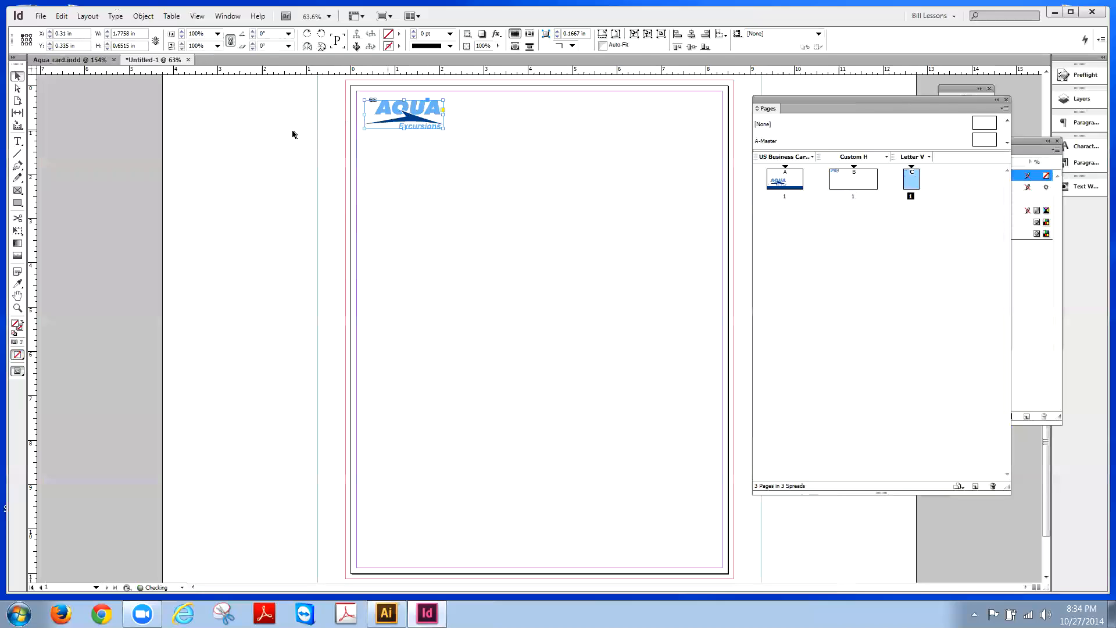
click(294, 135)
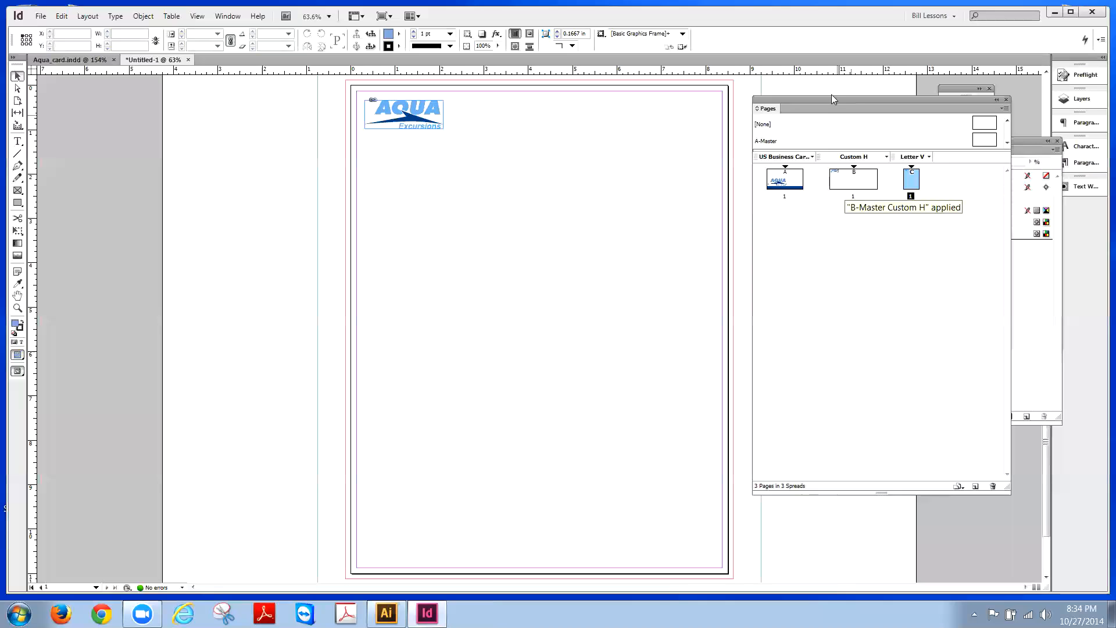
drag(829, 102, 744, 124)
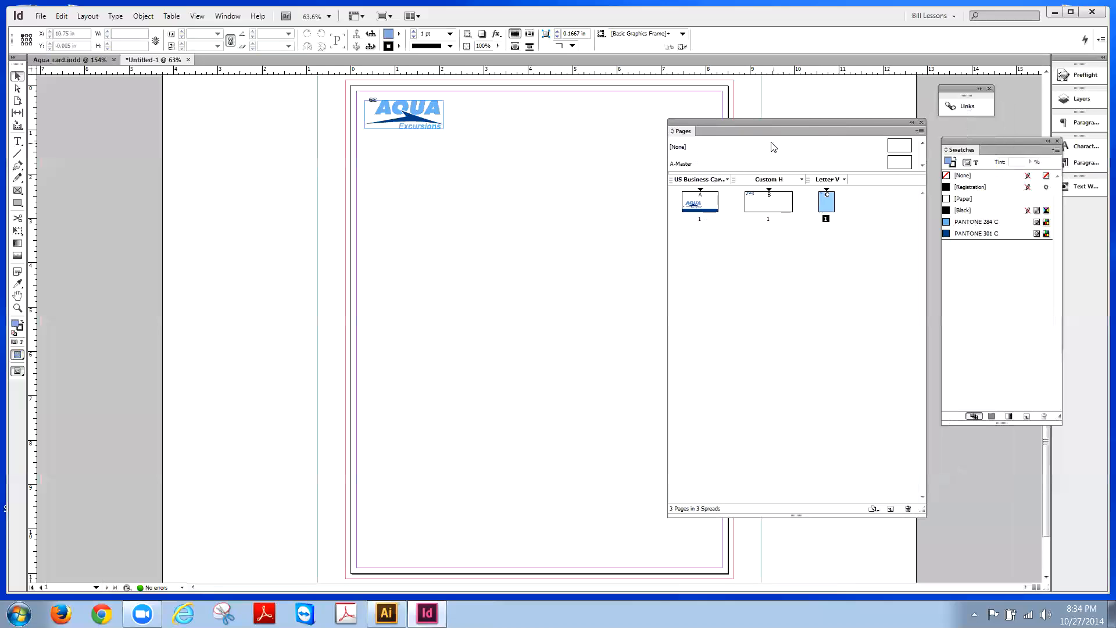
click(41, 17)
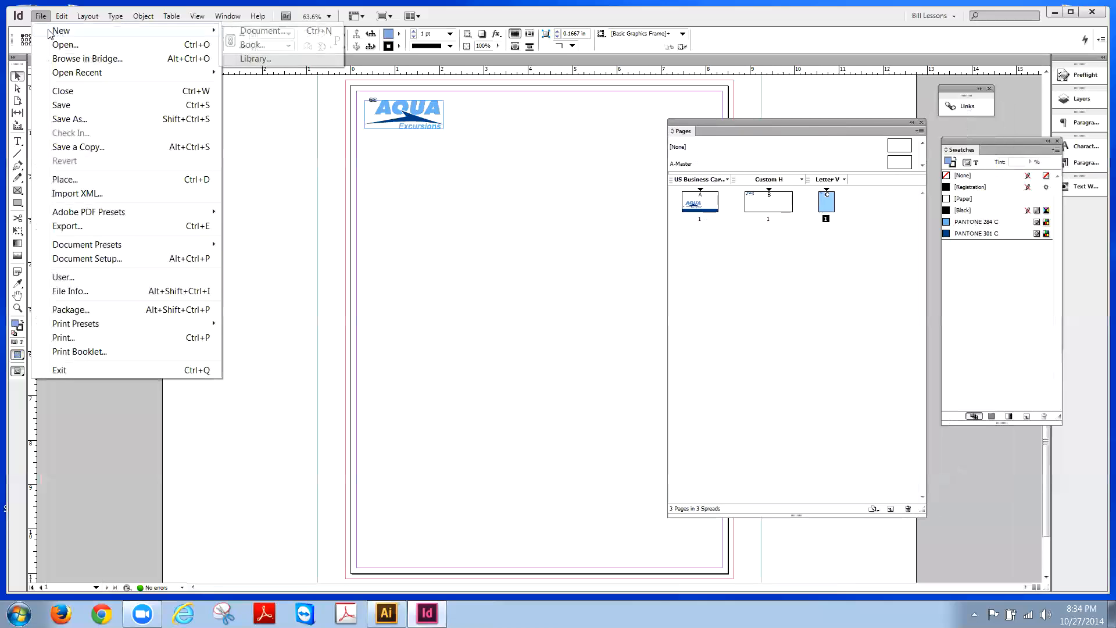
mouse_move(228, 17)
click(40, 16)
click(40, 16)
mouse_move(138, 35)
click(228, 33)
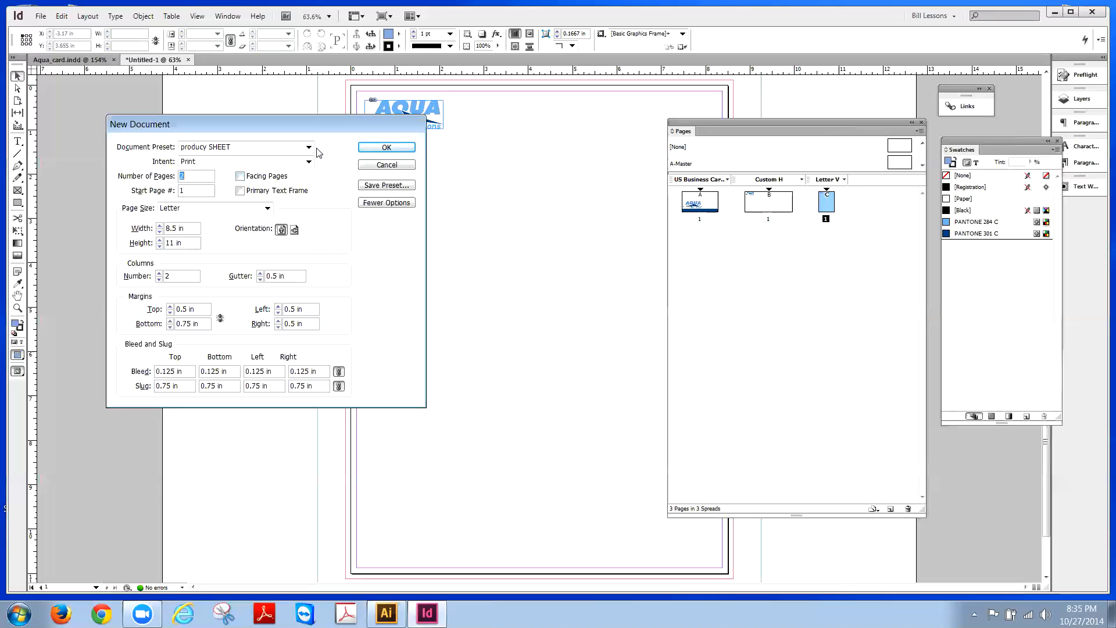
click(386, 165)
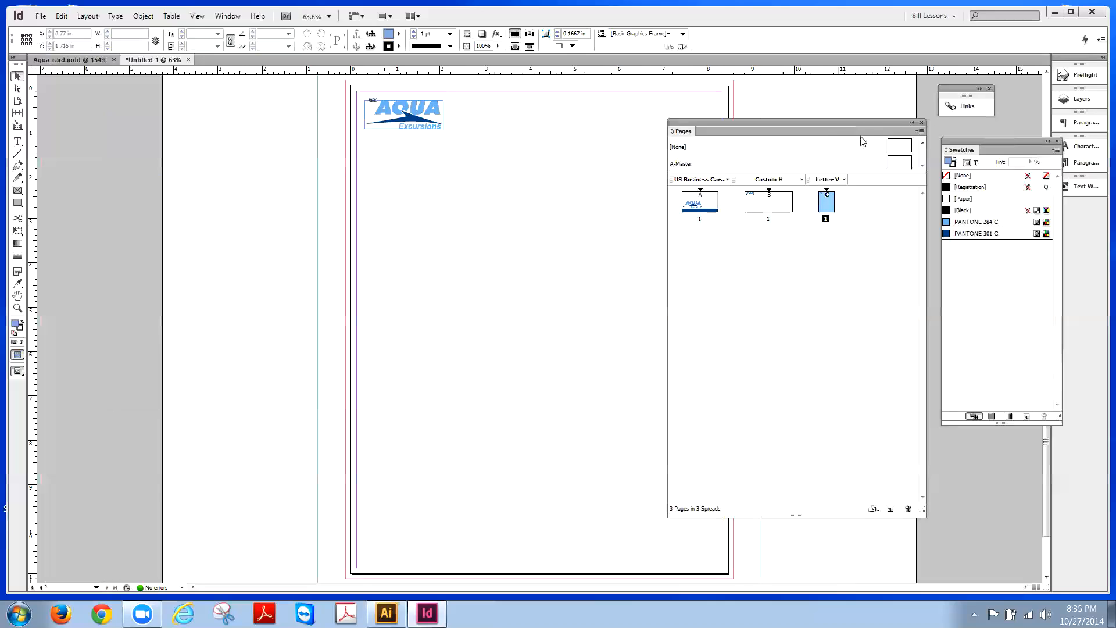
Step: Collapse the Pages panel and arrange it with the Swatches panel on the pasteboard beside the letterhead page
click(912, 123)
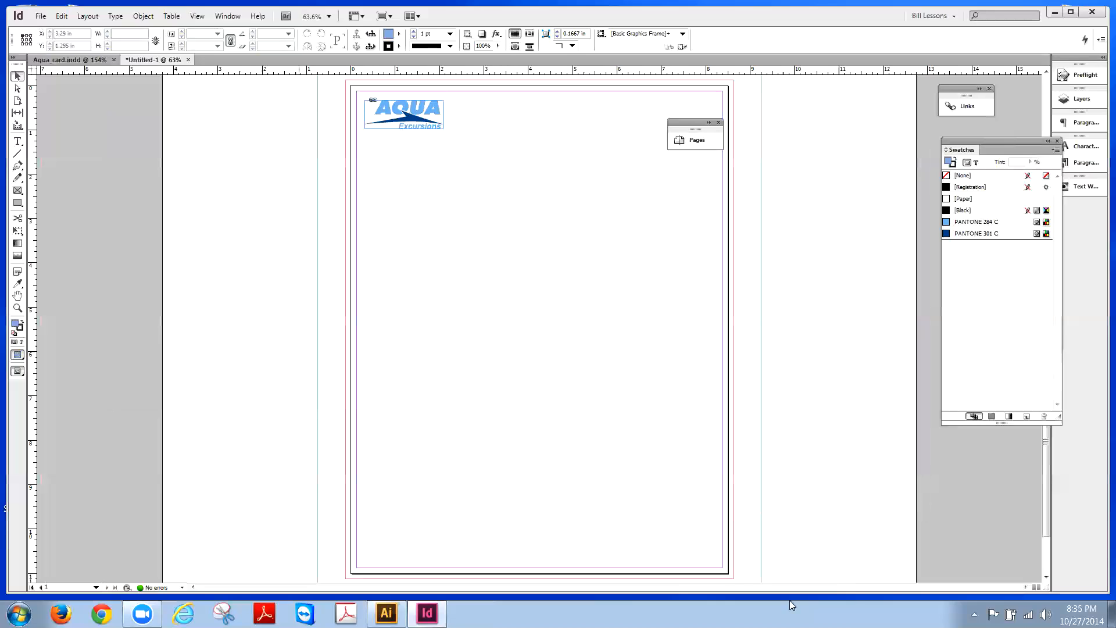
drag(679, 126, 805, 123)
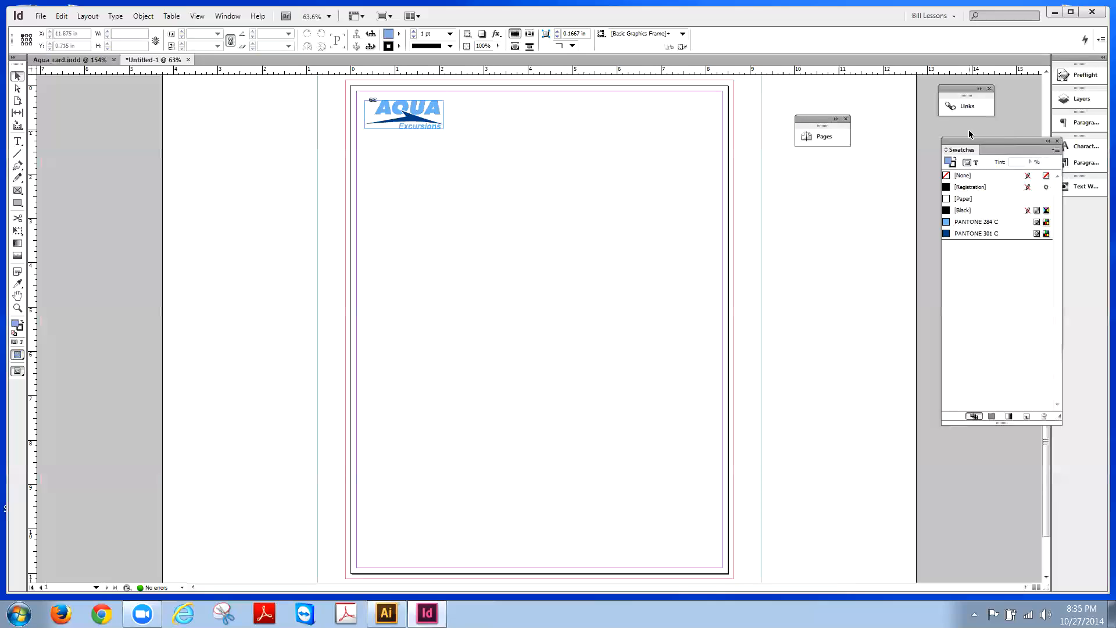
drag(972, 140, 922, 135)
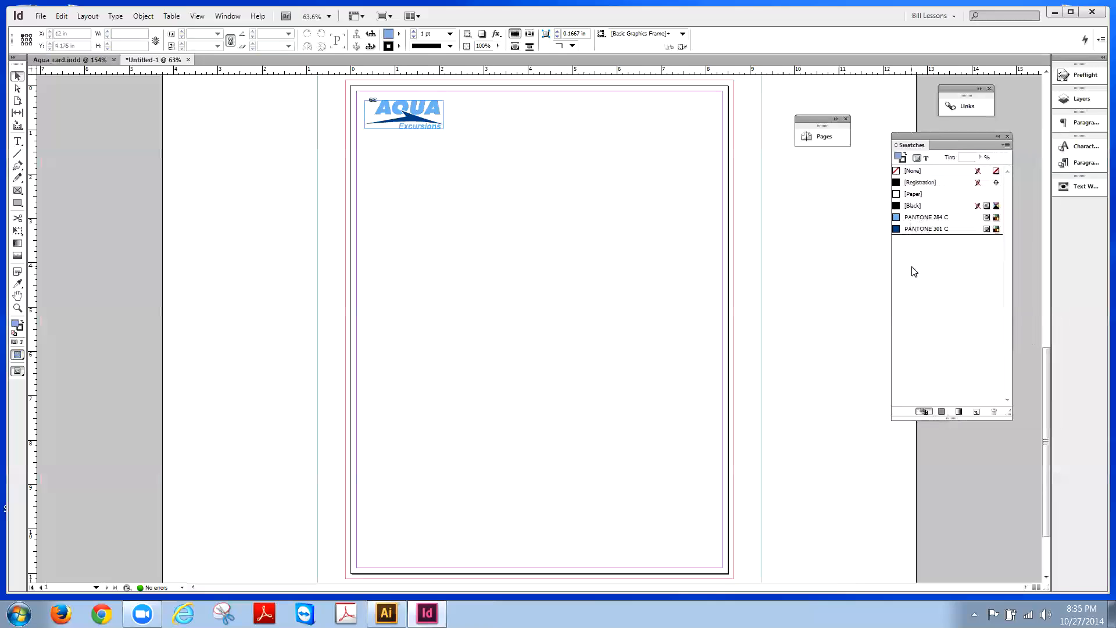
drag(925, 137, 807, 206)
Step: Show the swatches, try PANTONE 284 C, and make PANTONE 301 C the current fill colour
click(807, 206)
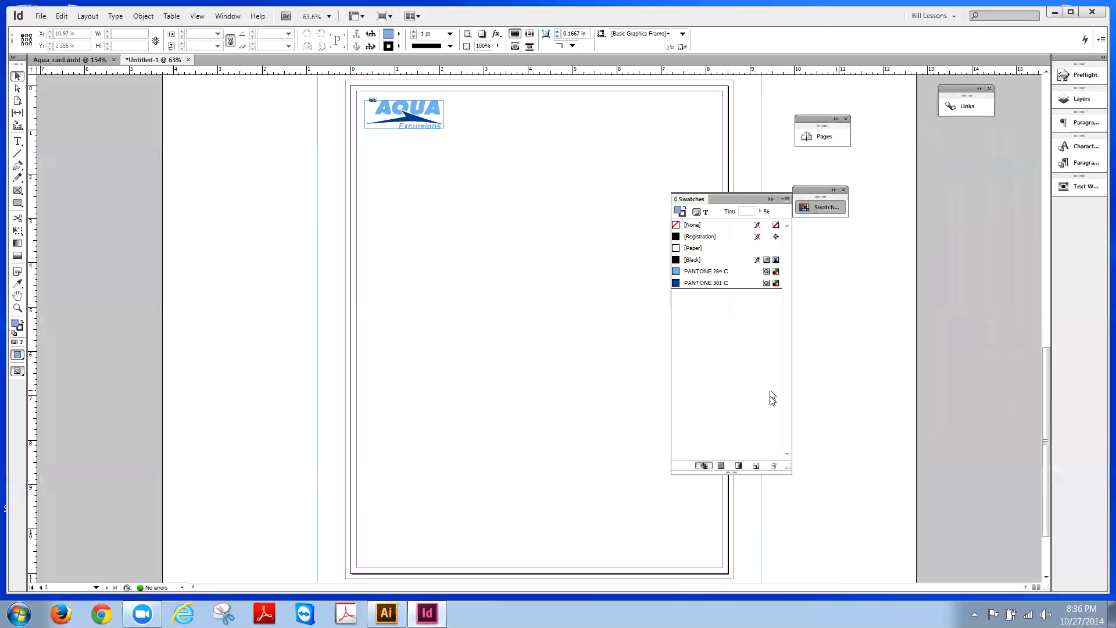
click(719, 272)
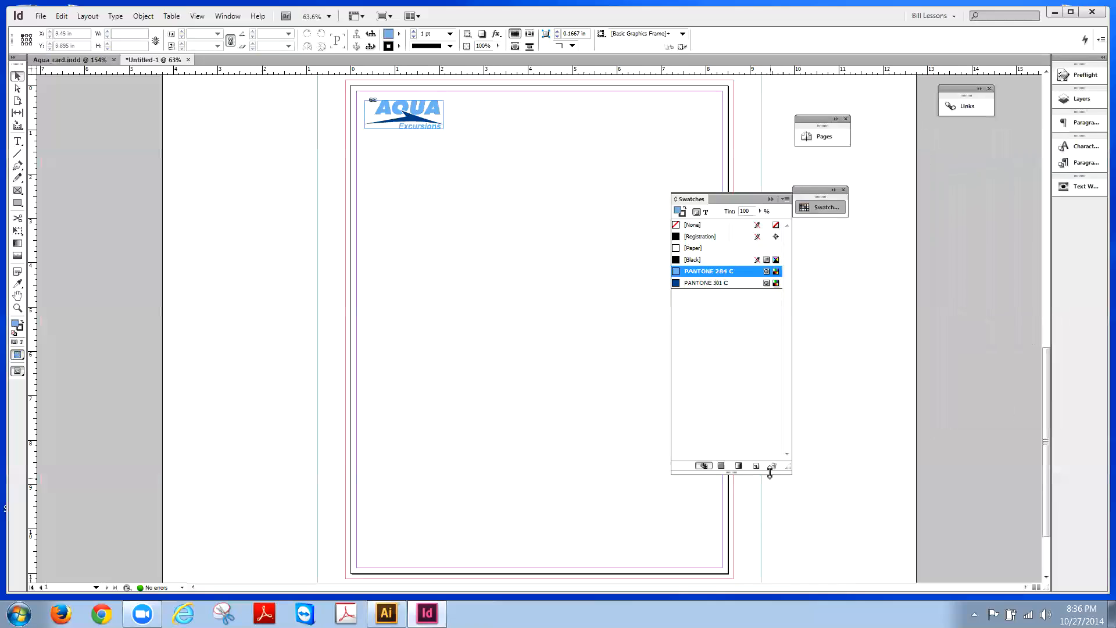
click(715, 283)
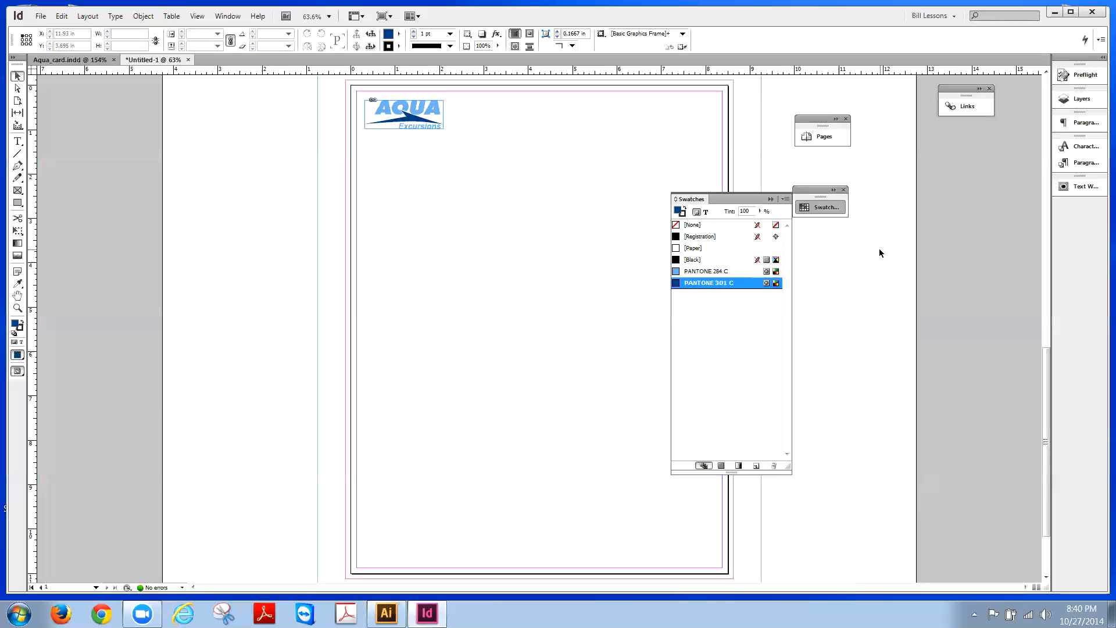
click(39, 16)
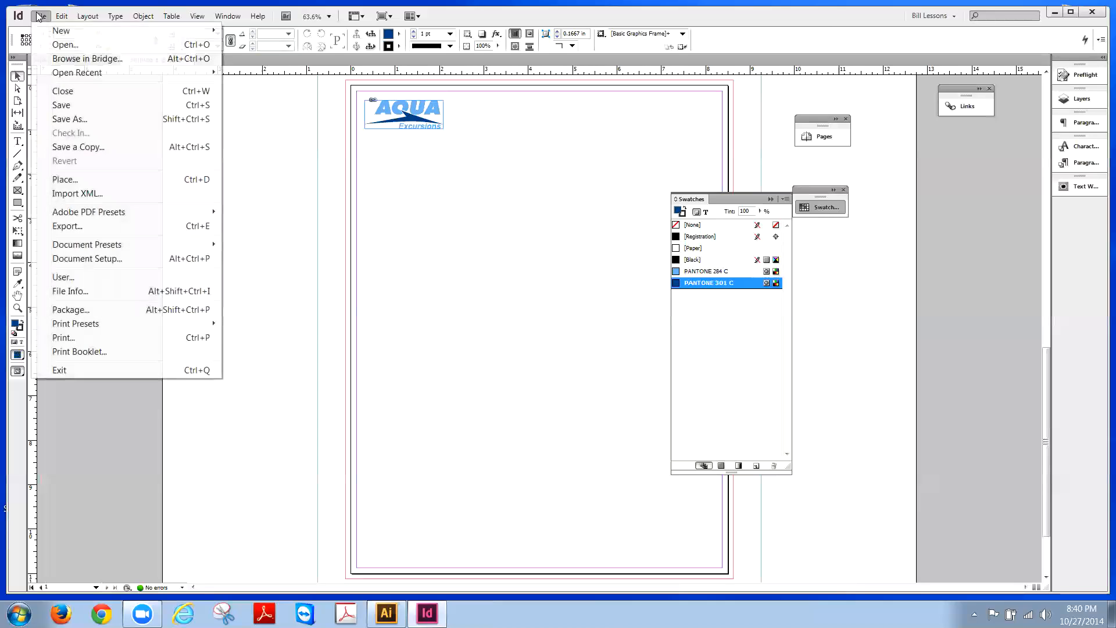
click(66, 226)
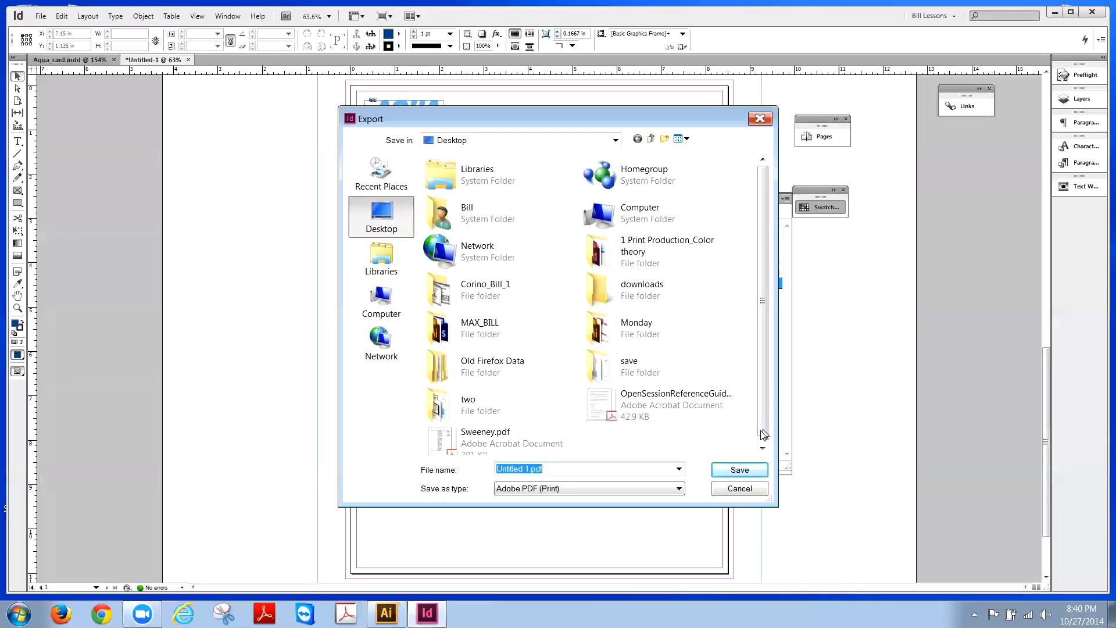
click(740, 488)
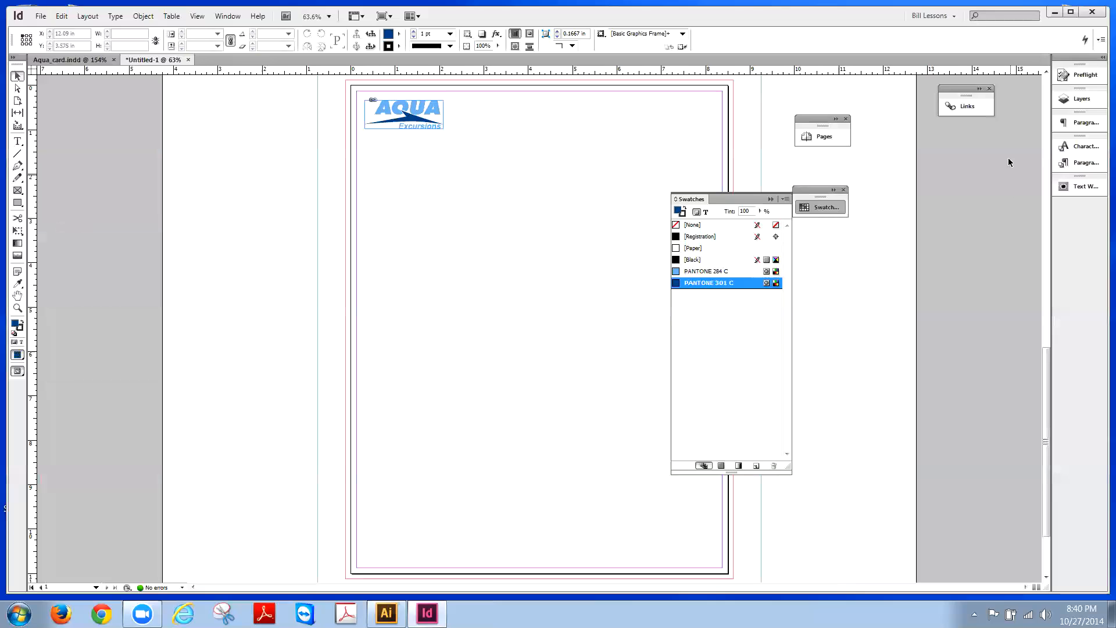
Step: Embed all instances of the linked Aqua Logo Pantone.eps file and place the list of links beside the page
click(964, 106)
drag(829, 100, 427, 217)
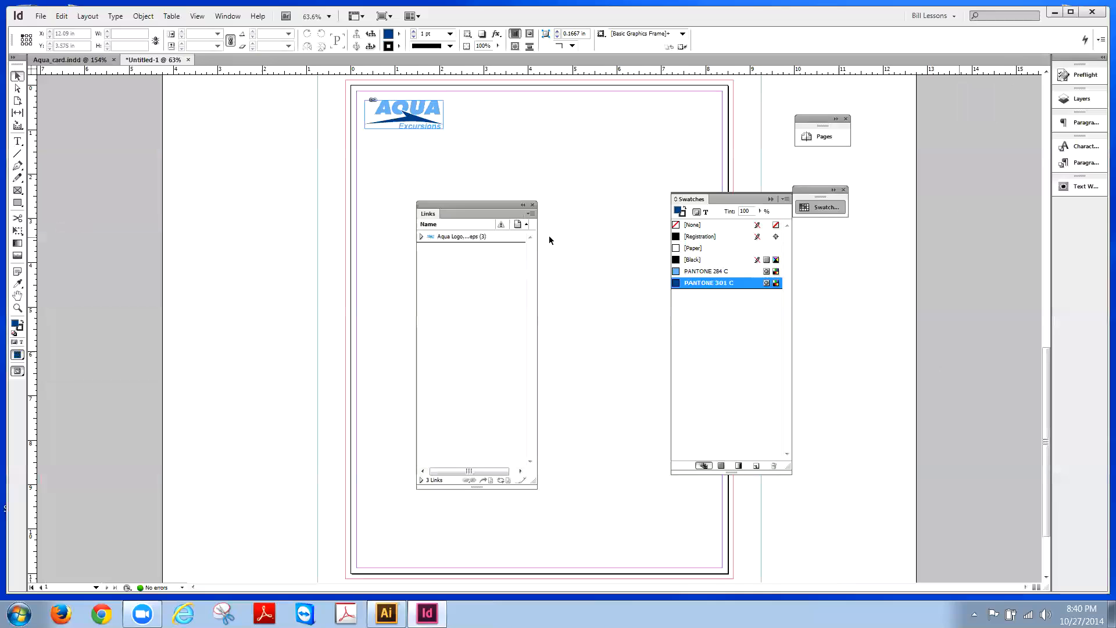
click(462, 238)
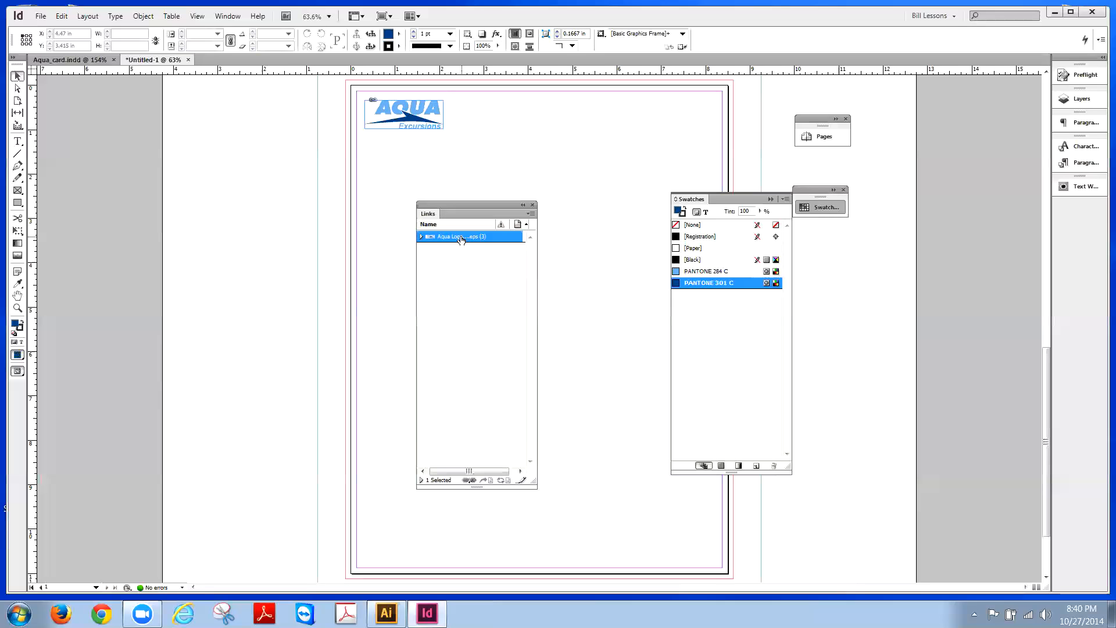
click(531, 214)
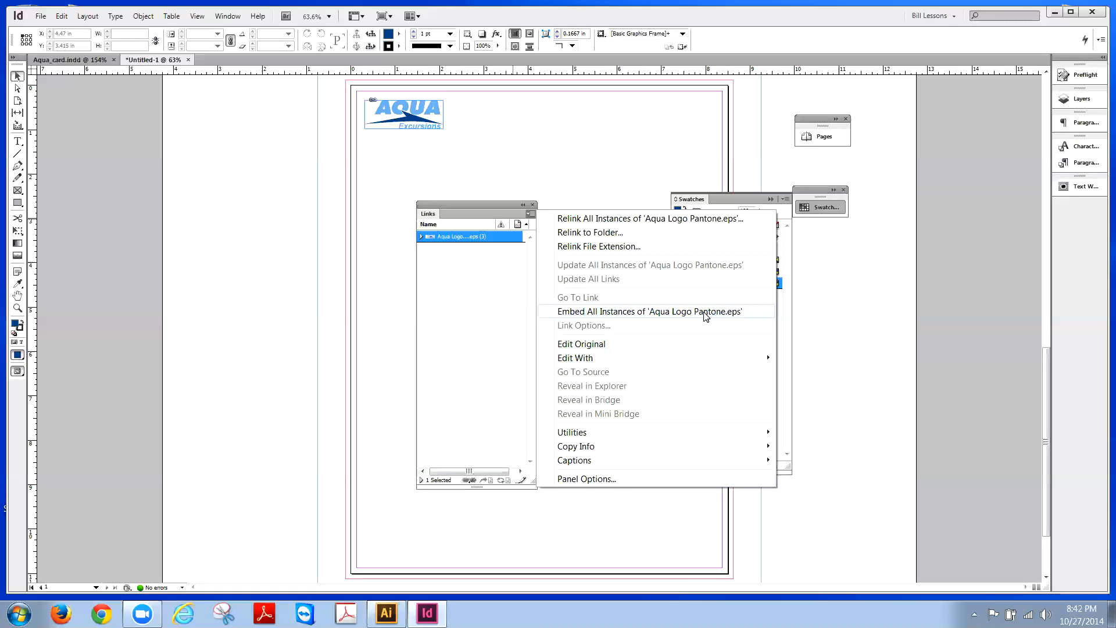
click(705, 314)
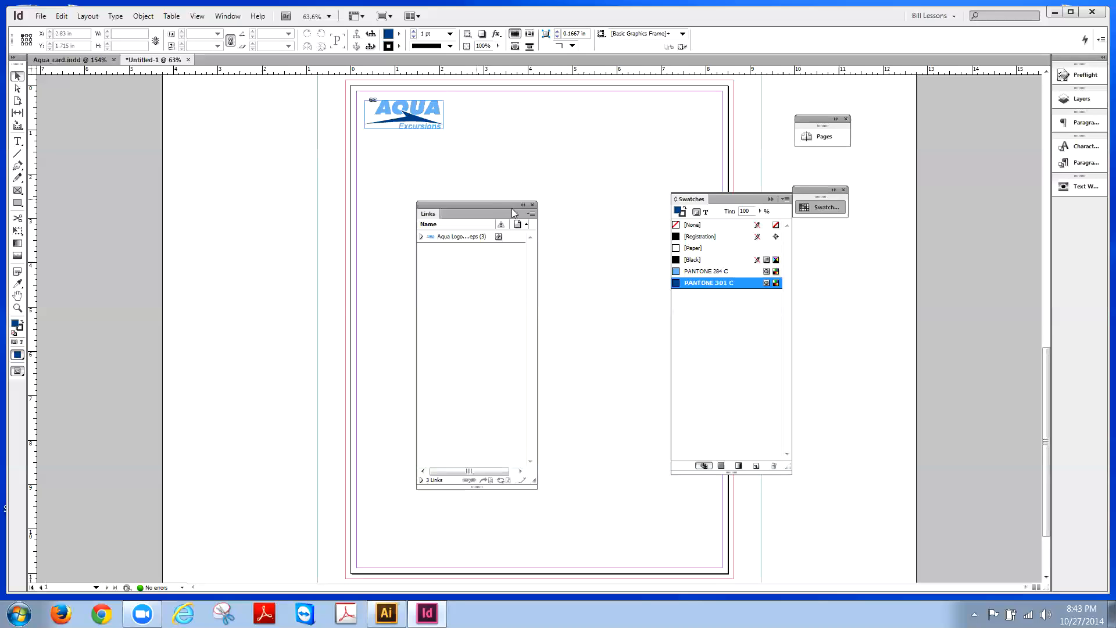
drag(506, 205, 987, 103)
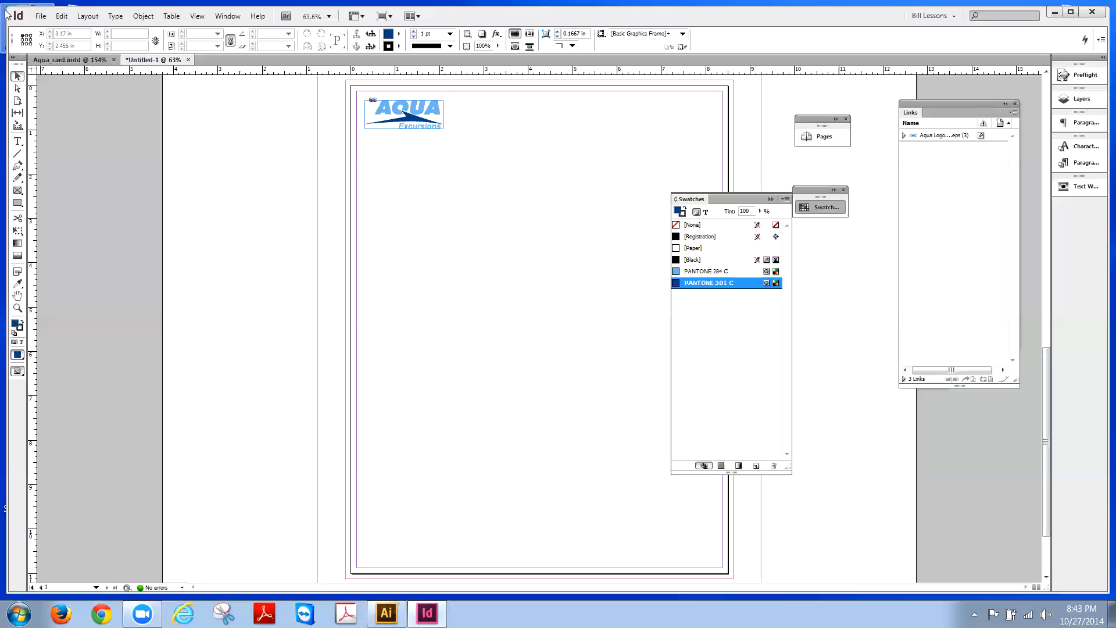
Step: Start exporting the document with Adobe PDF (Print) as the file type
click(39, 16)
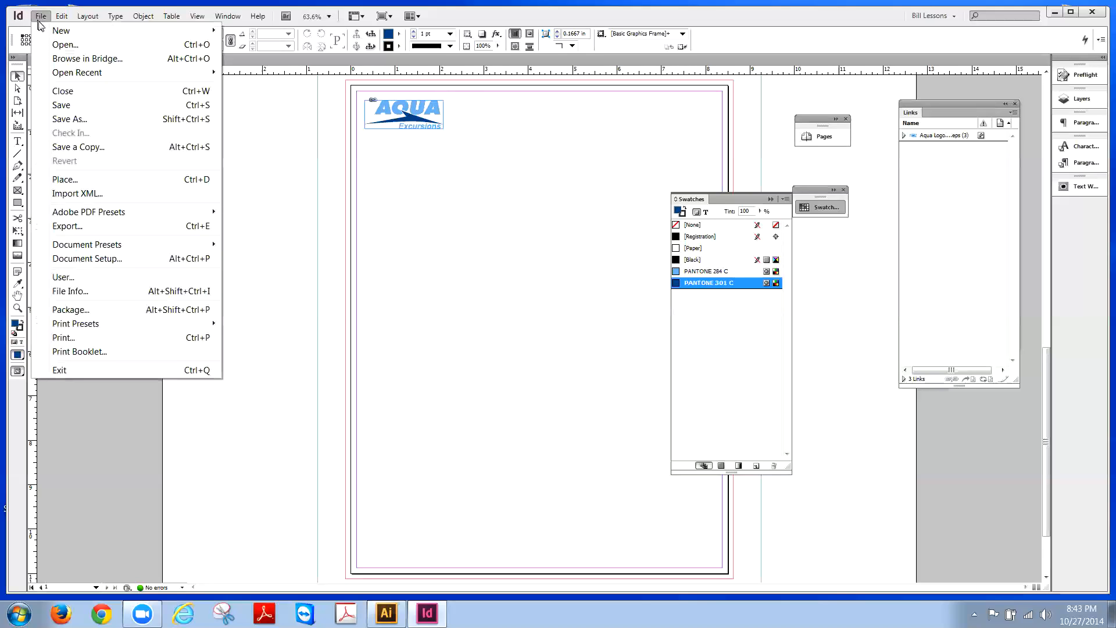
click(66, 227)
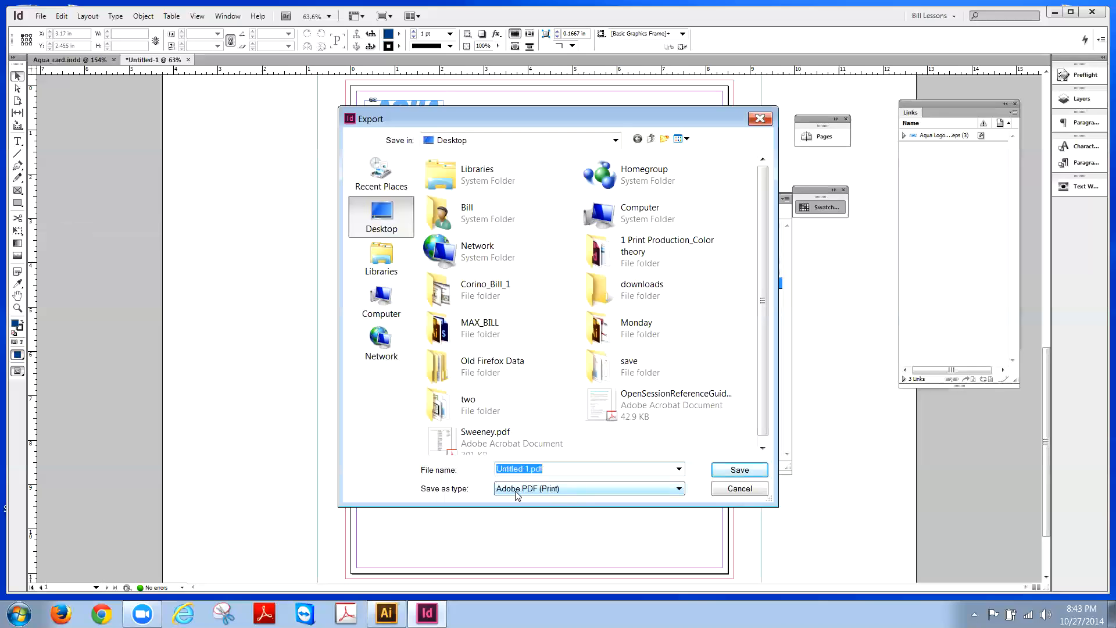
click(562, 489)
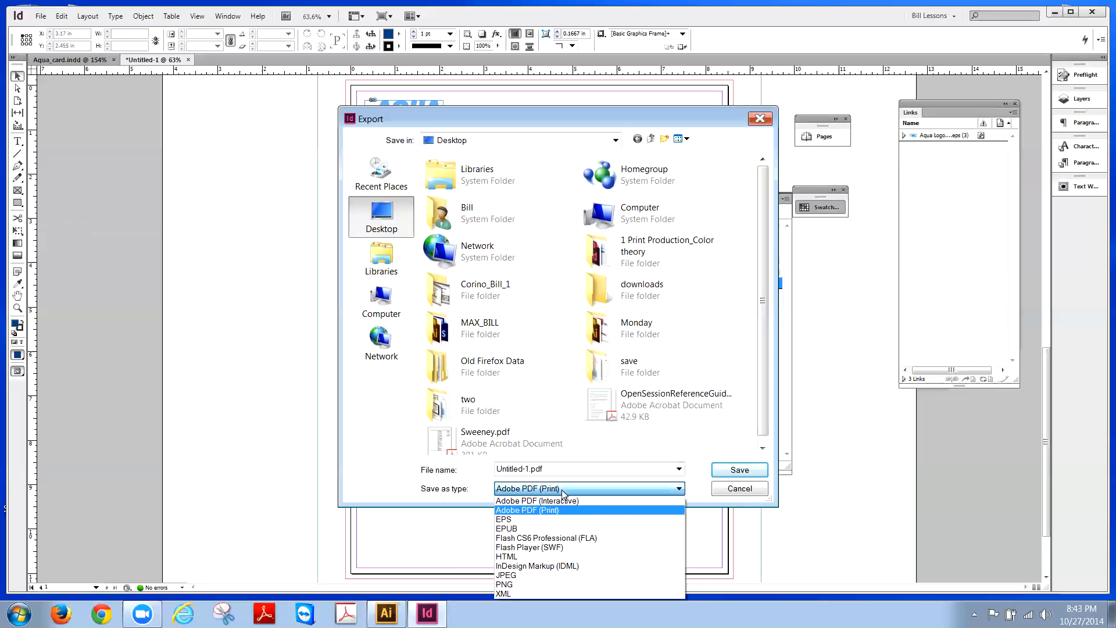
click(542, 514)
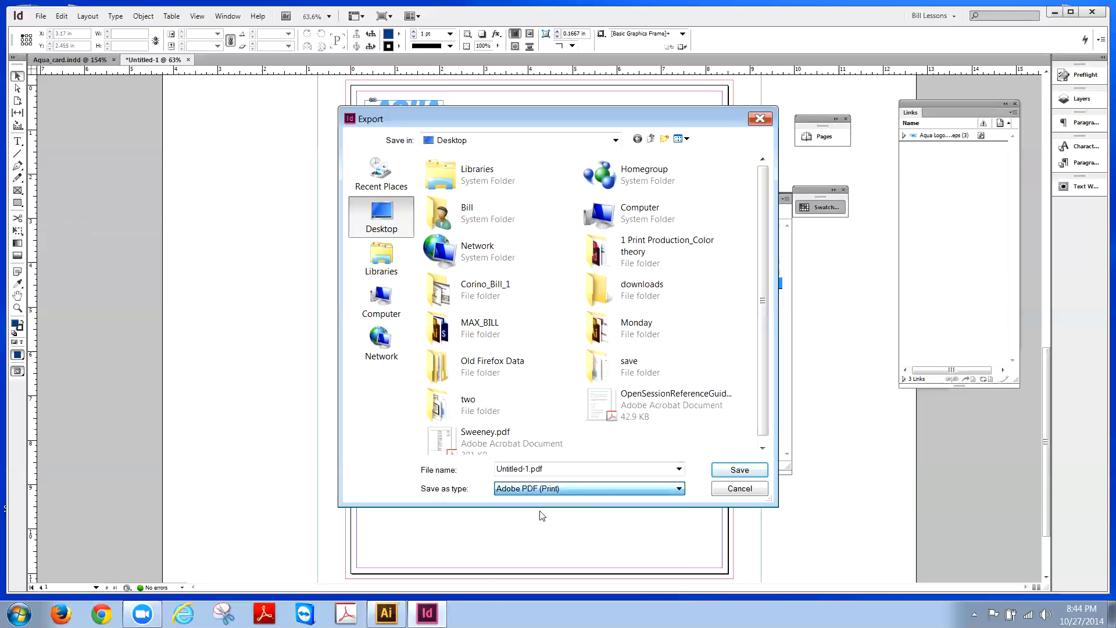
Step: Name the export file Stationary.pdf and choose the Monday folder on the Desktop as its location
double_click(529, 468)
drag(529, 468, 489, 480)
text(Stat)
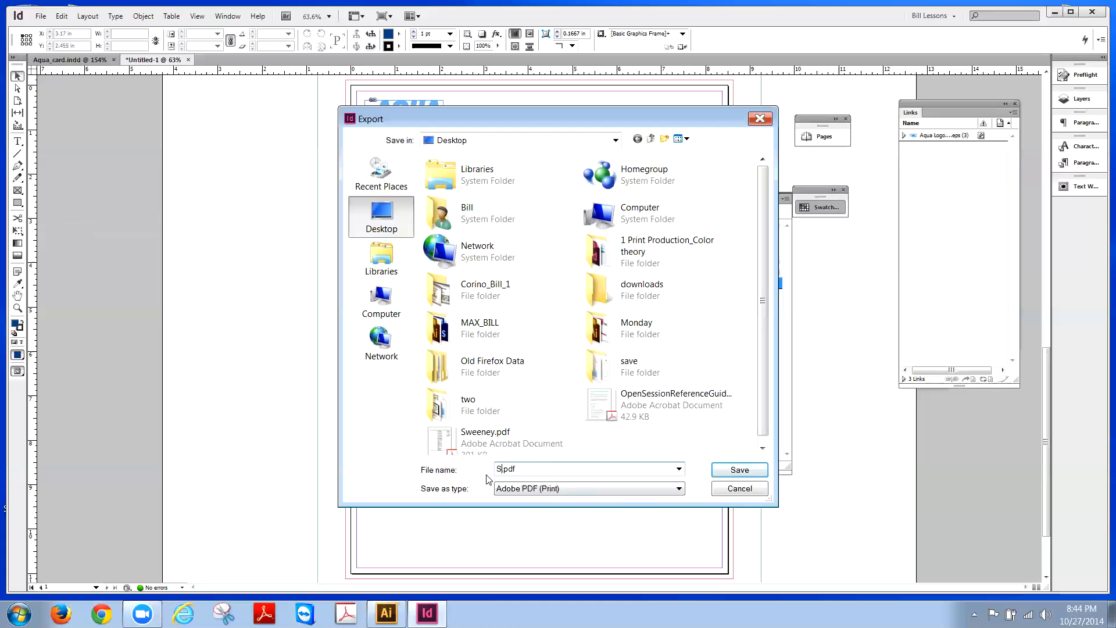
text(ionary)
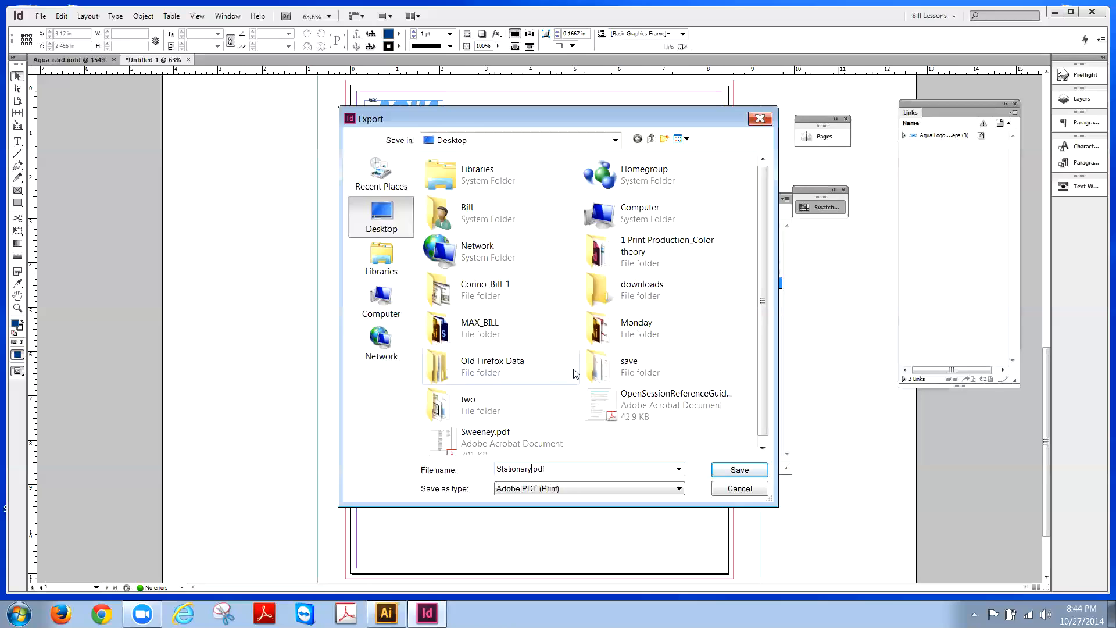
double_click(600, 331)
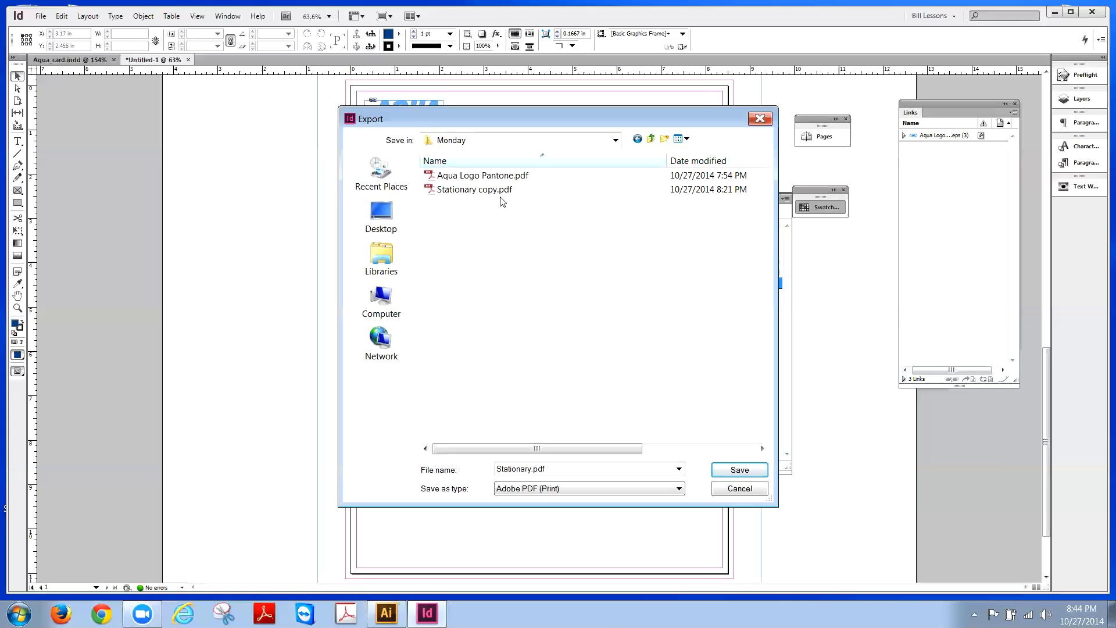
Step: Add the suffix "_lnches" to the Stationary file name and save to continue to the PDF export options
double_click(529, 470)
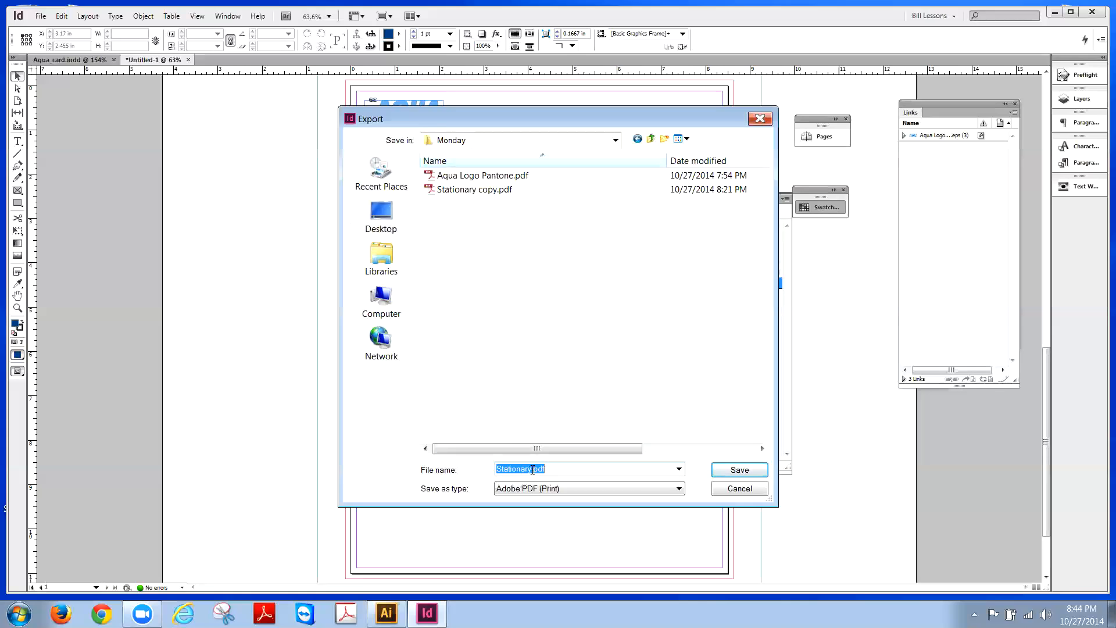
click(530, 468)
text(_)
text(l)
text(n)
text(ches)
click(749, 477)
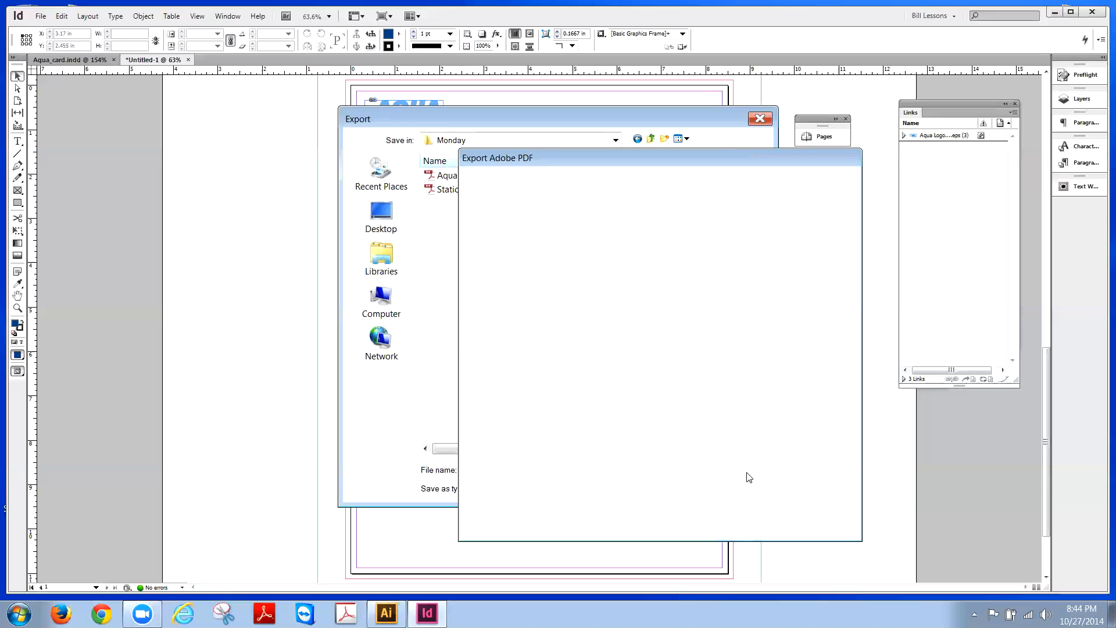
Step: Base the PDF export on the [Press Quality] preset
drag(615, 164, 602, 131)
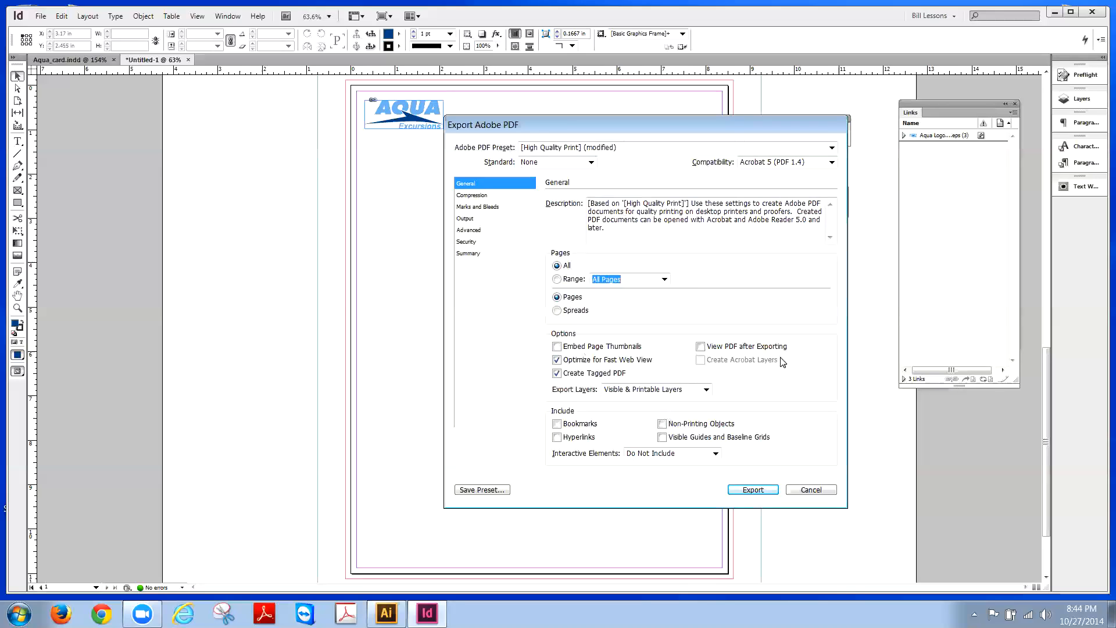
click(833, 149)
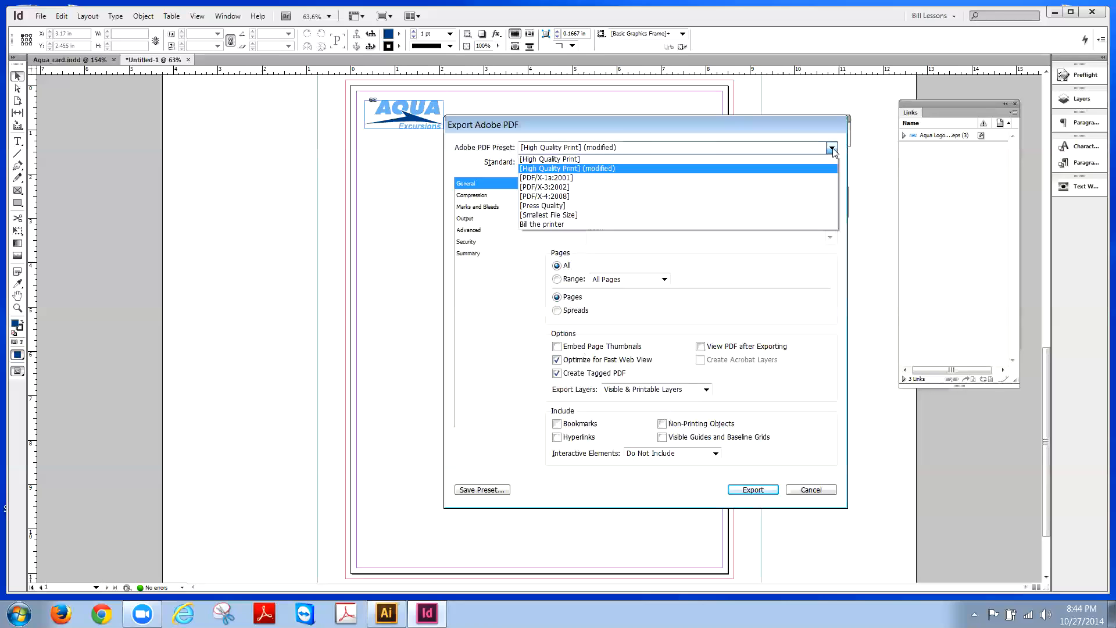
click(527, 207)
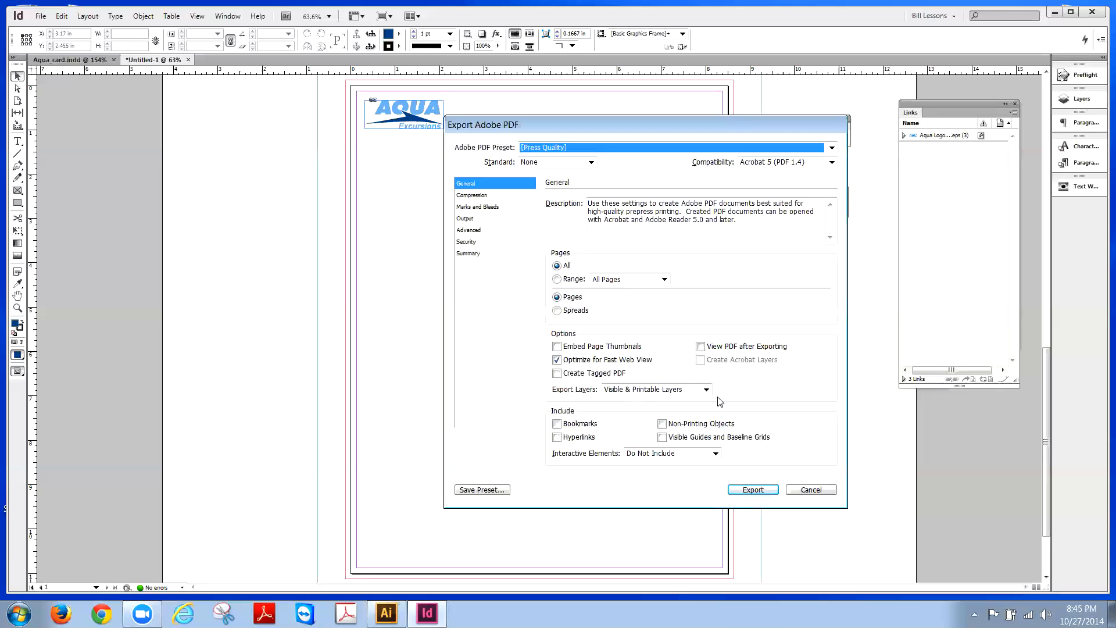
Step: Include crop, bleed and registration marks in the PDF export, leaving out the color bars and page information
click(492, 208)
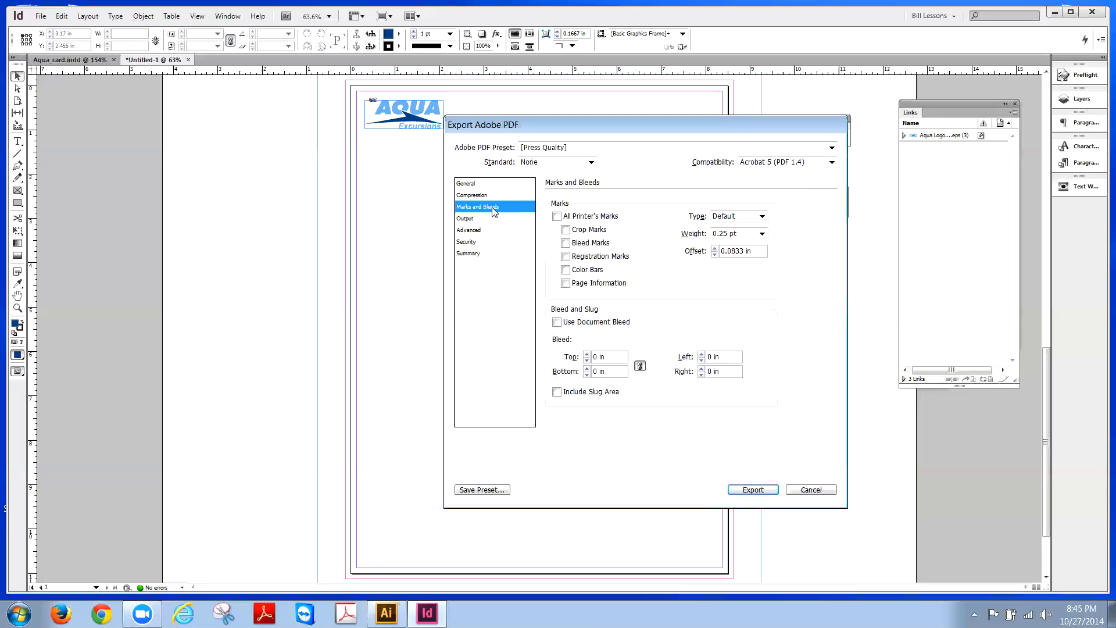
click(556, 216)
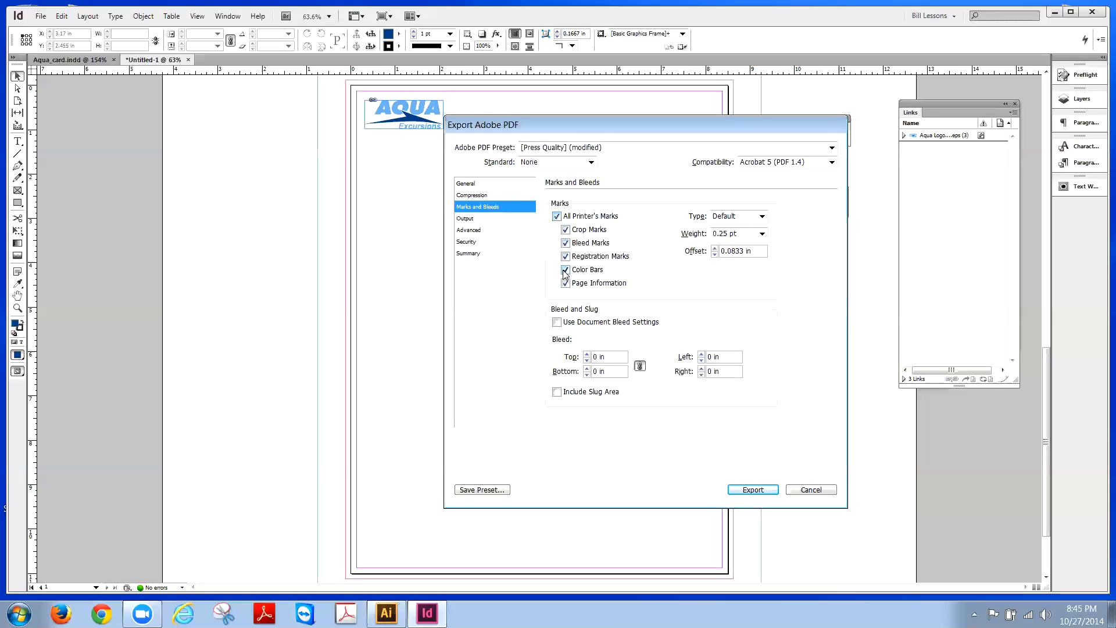
click(565, 270)
click(565, 283)
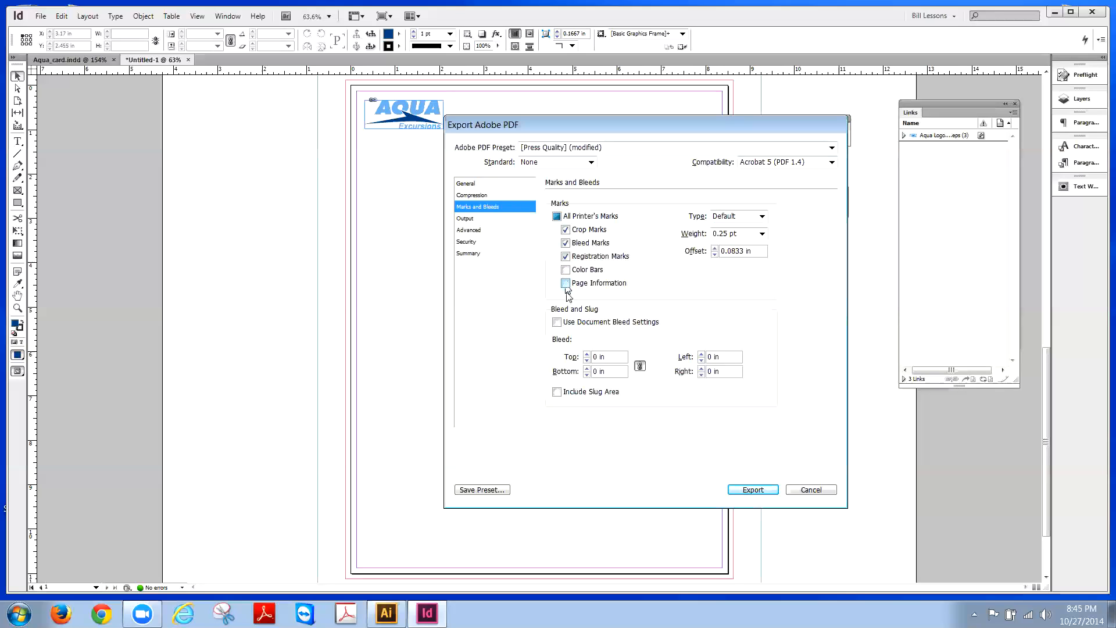
Step: Apply the document bleed settings and include the slug area in the PDF export
click(557, 324)
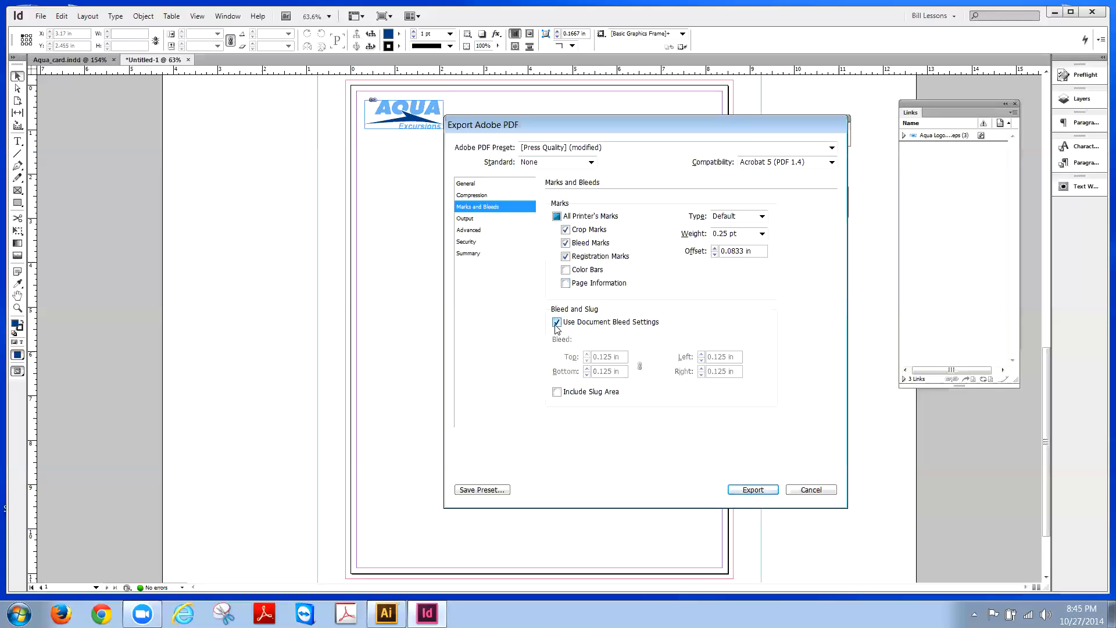
click(557, 392)
Step: Review the general export options, including the available Acrobat compatibility versions and PDF/X standards
click(475, 183)
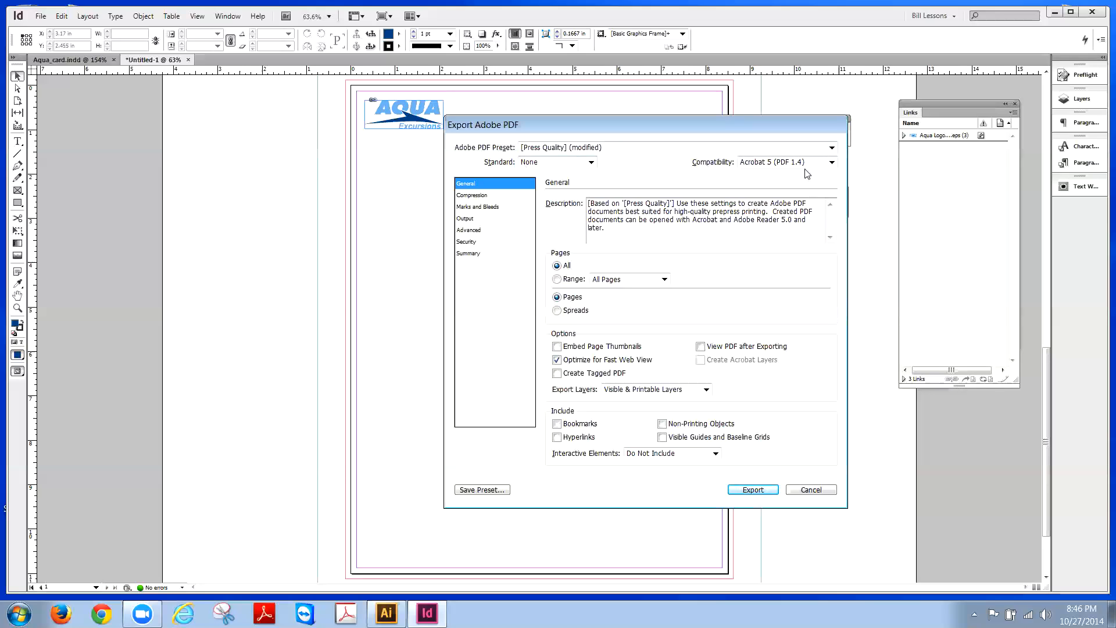
click(832, 164)
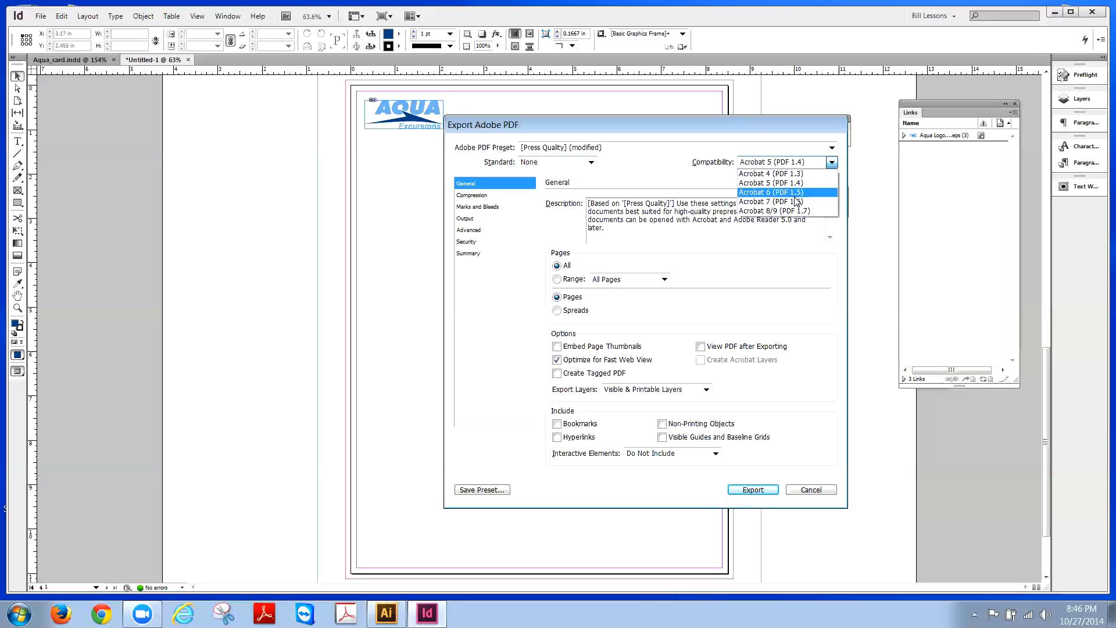
click(706, 176)
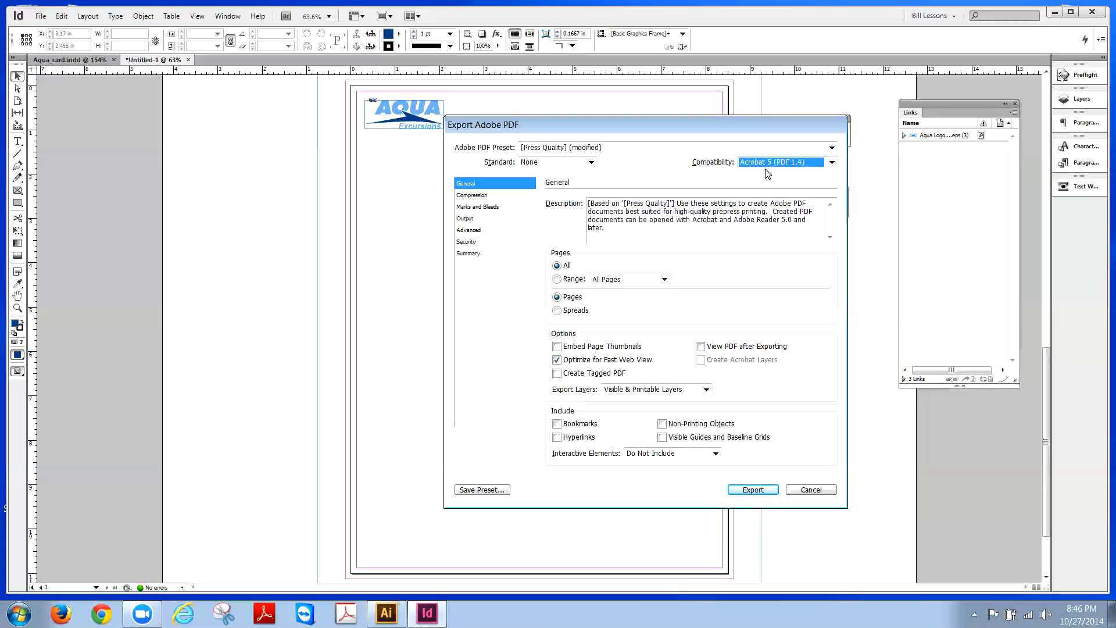
click(591, 163)
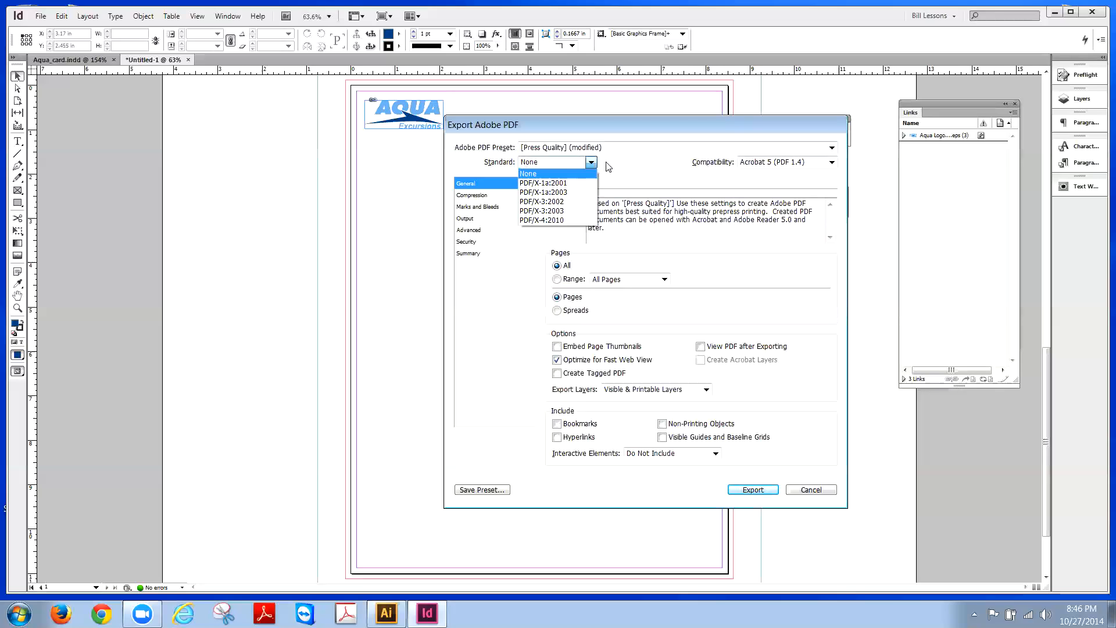
click(609, 167)
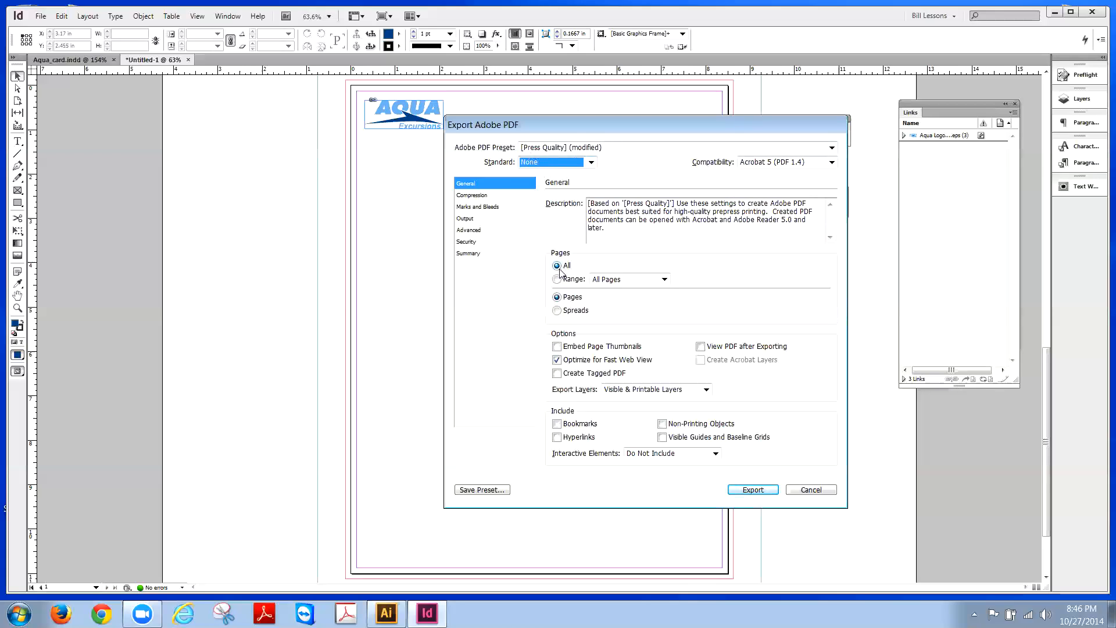
Step: Recheck the marks and bleeds settings and export the press-quality PDF
click(490, 207)
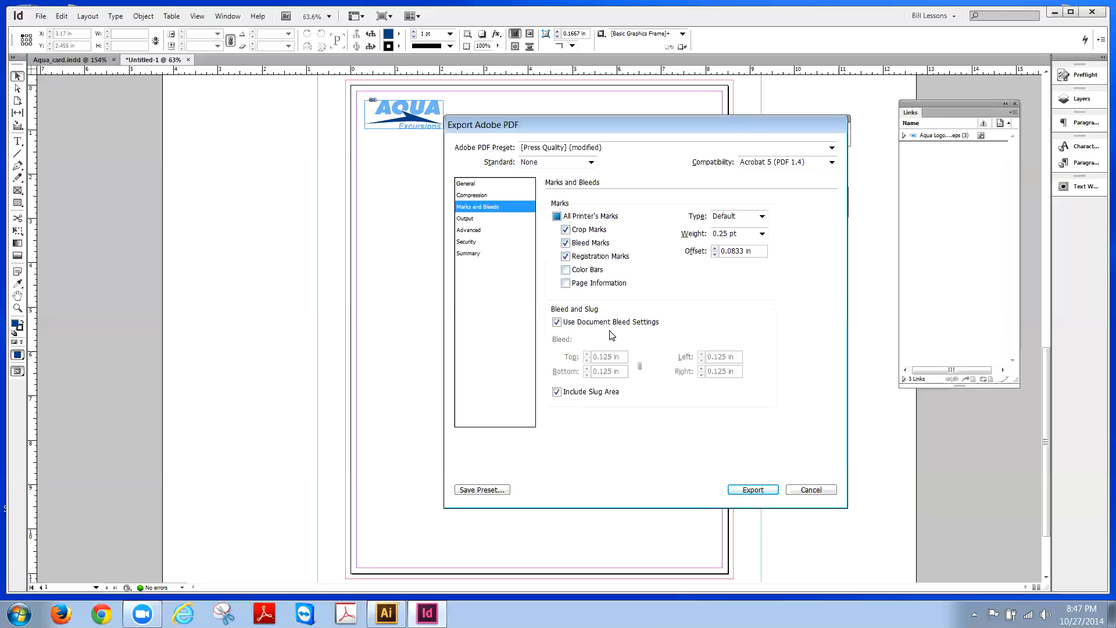
click(751, 491)
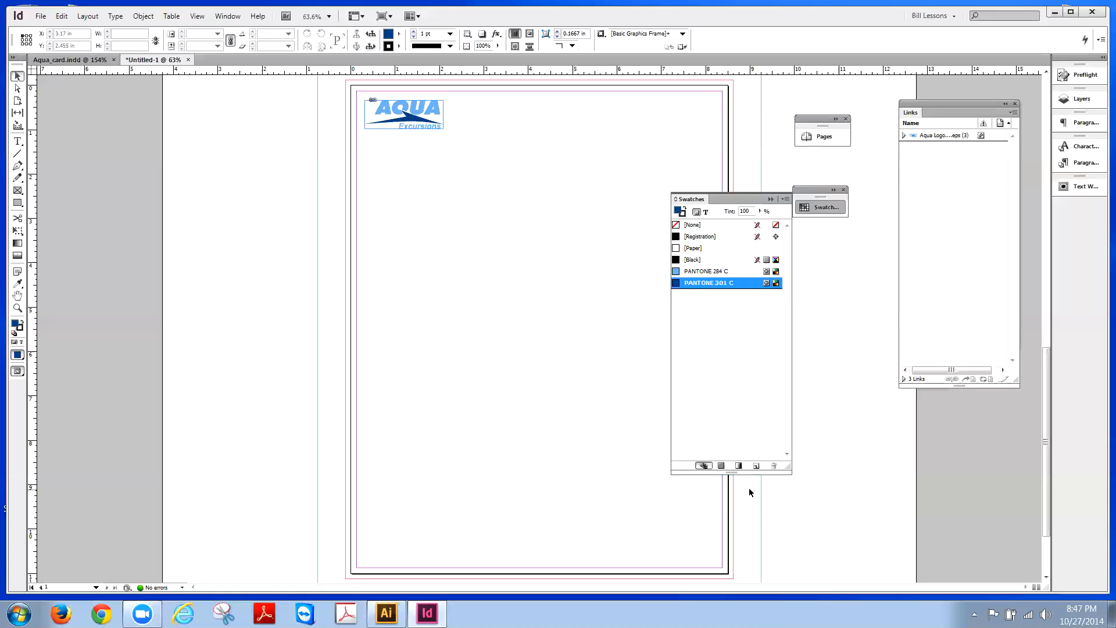
Step: Go to the Monday folder on the desktop and open Stationary_InDes.pdf in Adobe Reader
click(1054, 13)
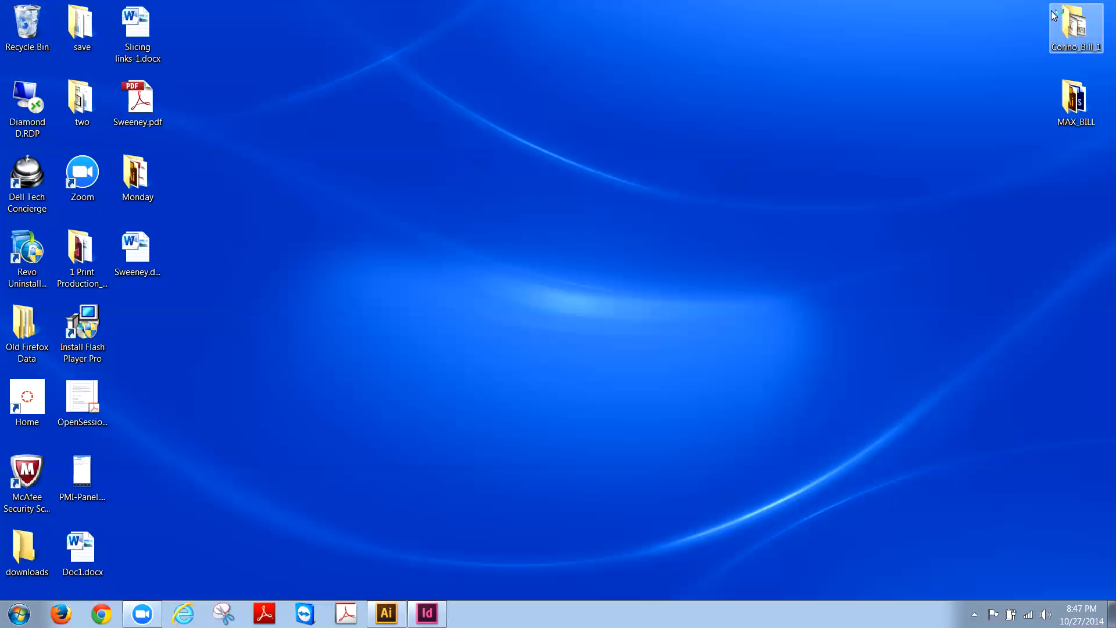
double_click(137, 174)
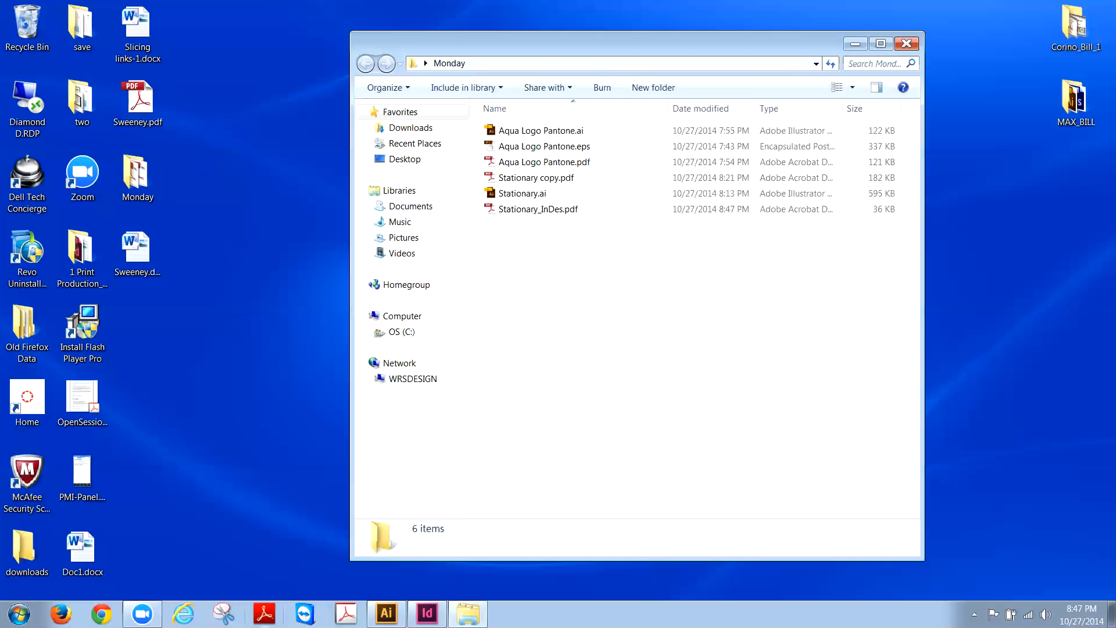
click(265, 614)
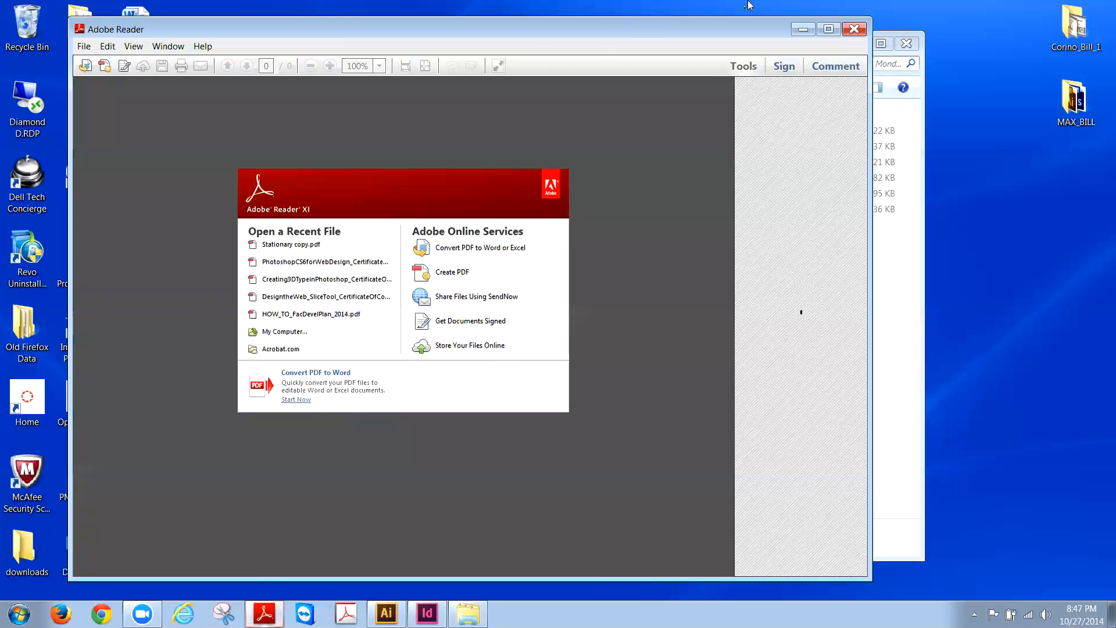
click(915, 53)
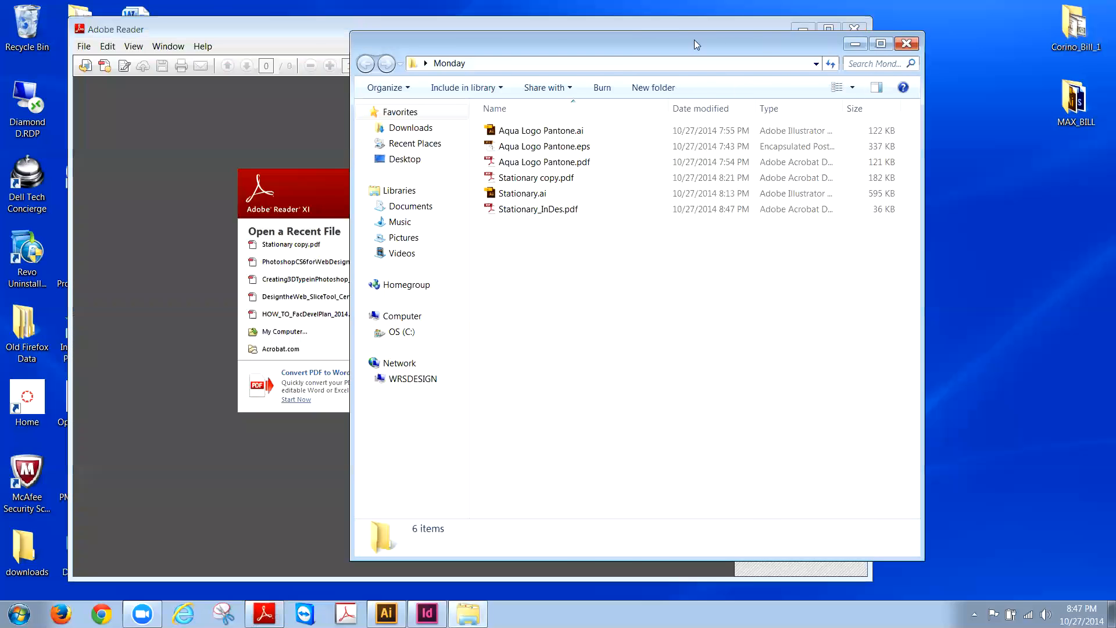
drag(693, 40, 977, 29)
click(839, 199)
drag(839, 203, 230, 227)
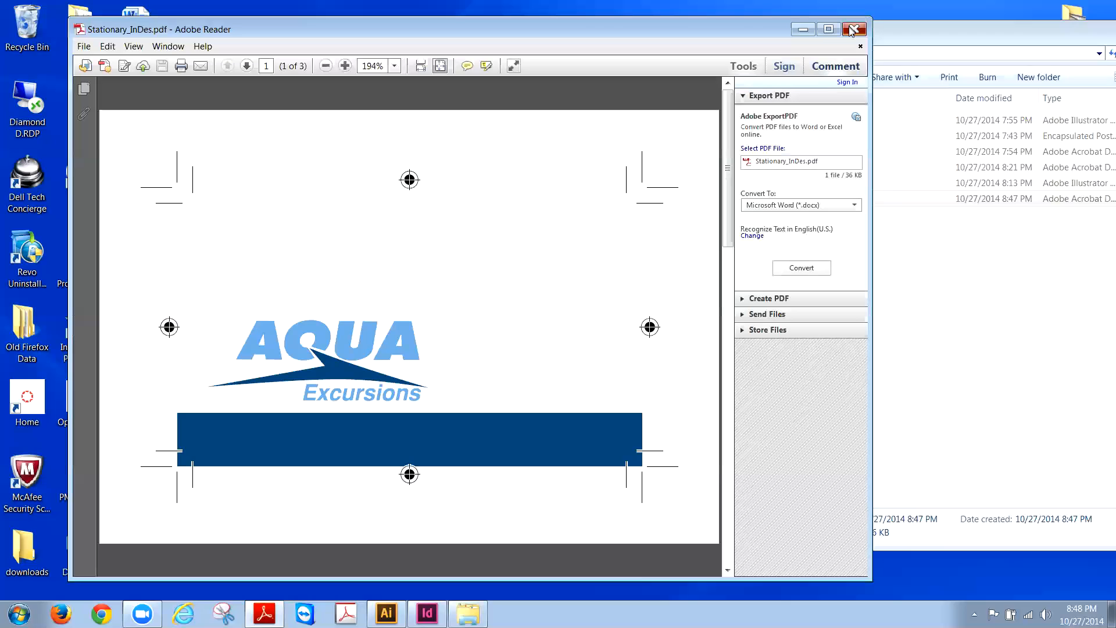
Step: Inspect the envelope and letterhead pages of the exported PDF using page thumbnails, and close Adobe Reader
click(84, 92)
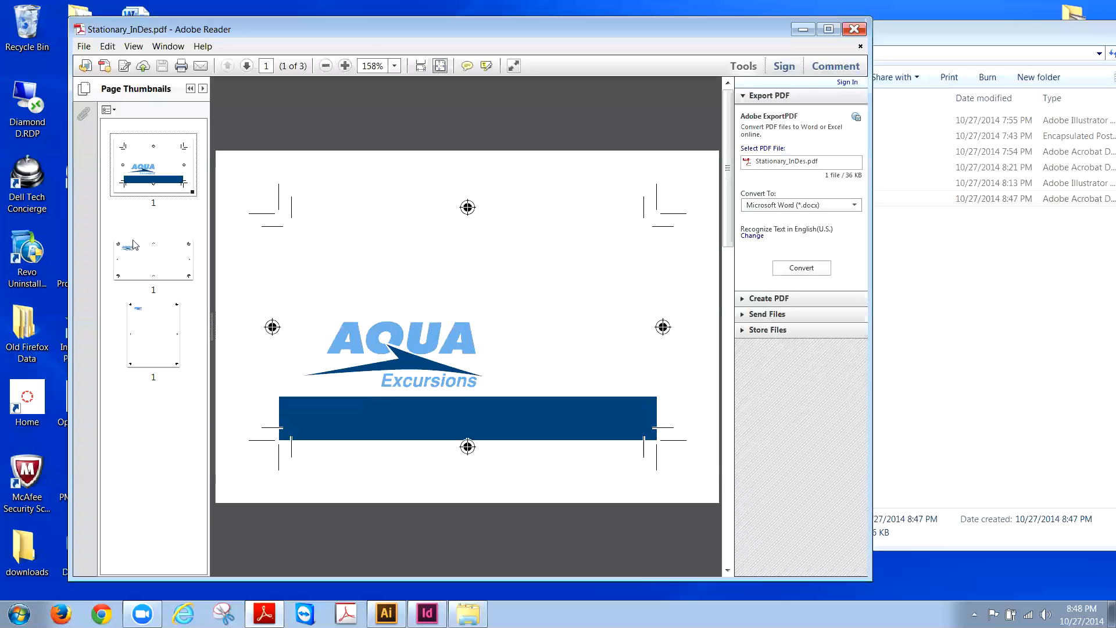
click(140, 280)
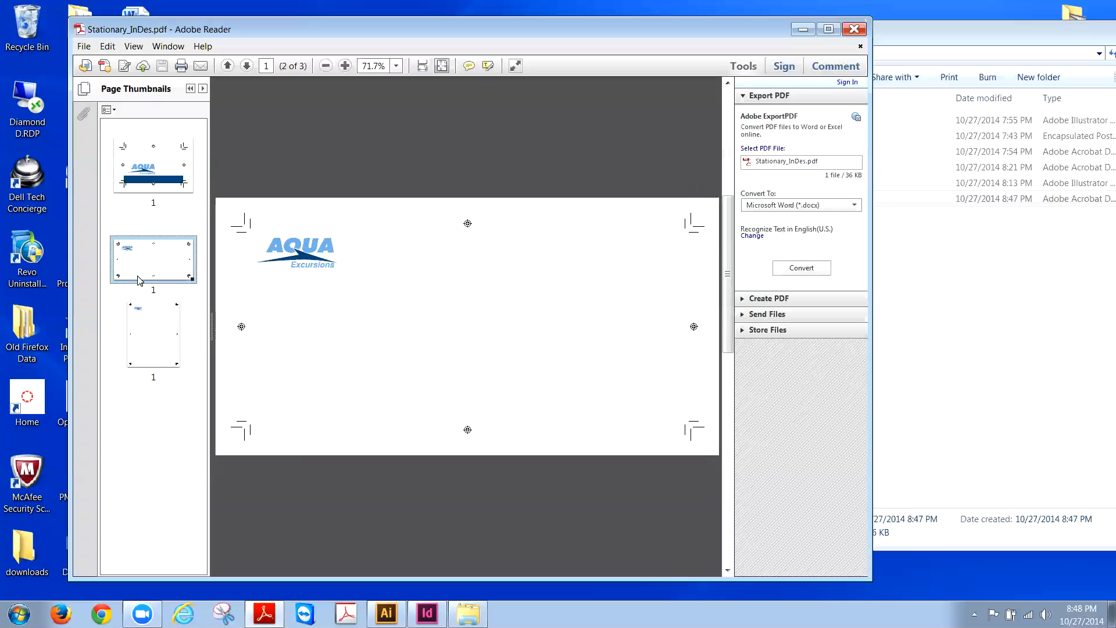
click(133, 357)
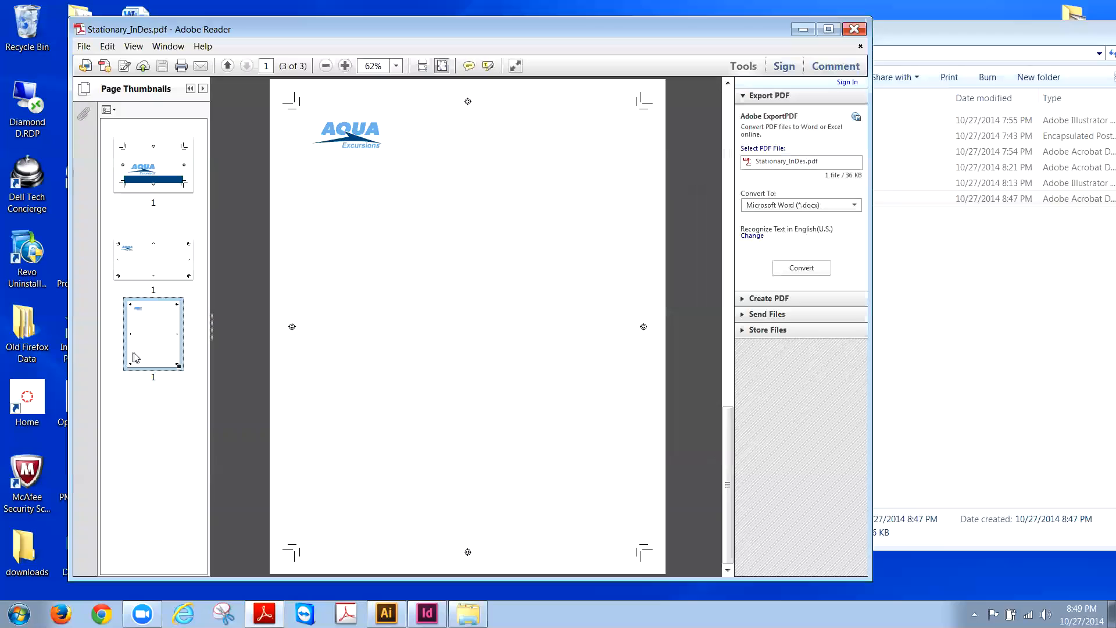
click(850, 30)
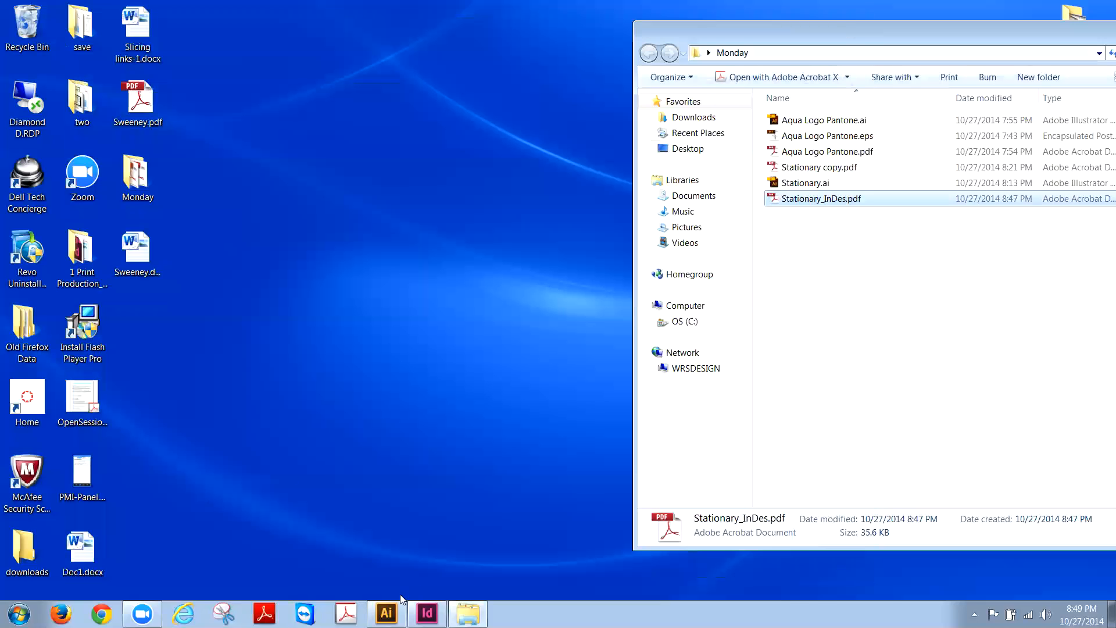
Step: Return to InDesign and quit it without saving the changes to the Untitled-1 document
click(427, 613)
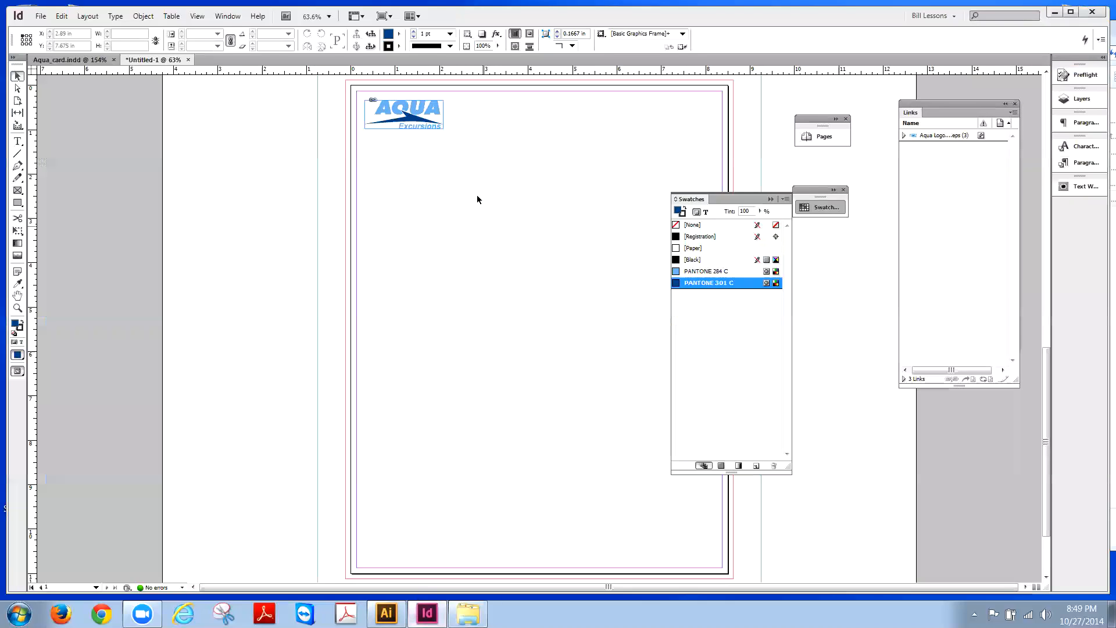
click(1096, 12)
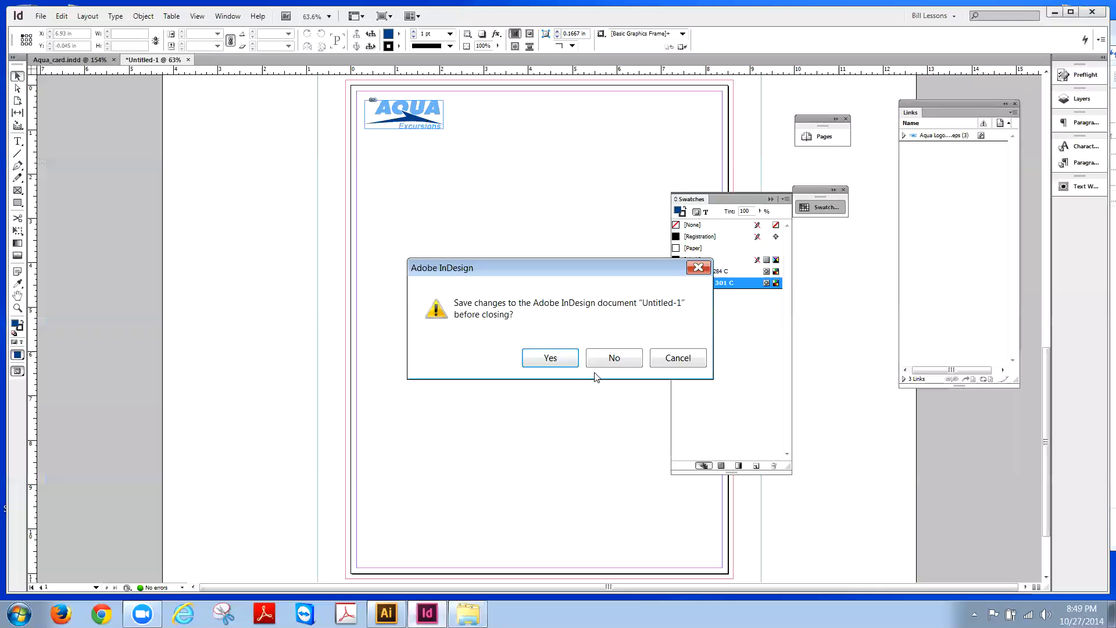
click(599, 365)
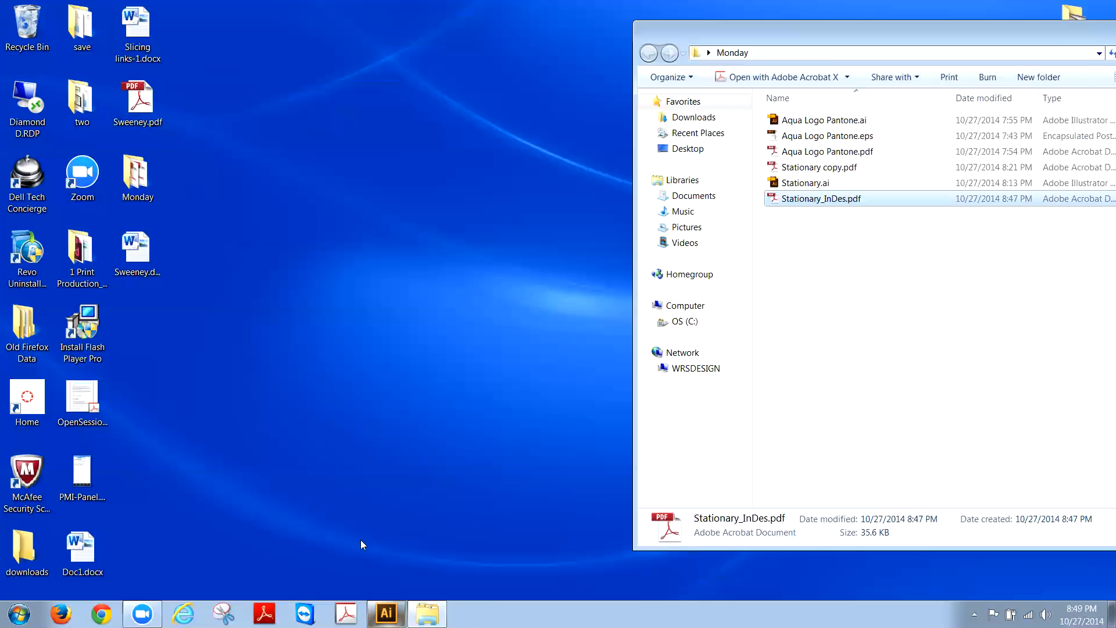
Step: Switch to Illustrator and open Aqua Logo Pantone.ai from the Monday folder
click(386, 613)
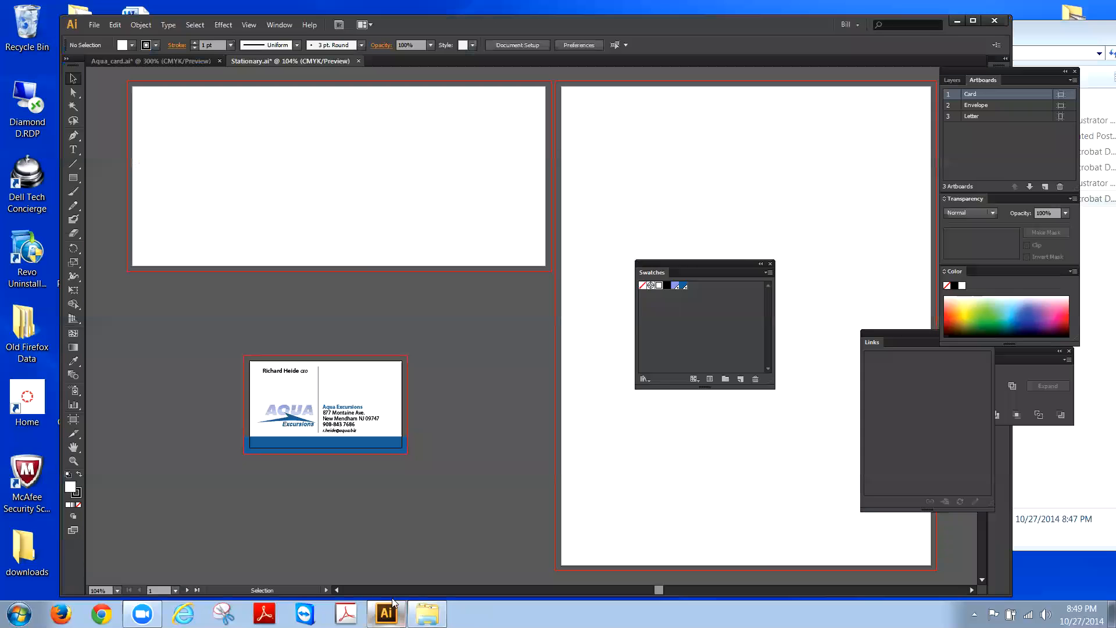
click(94, 25)
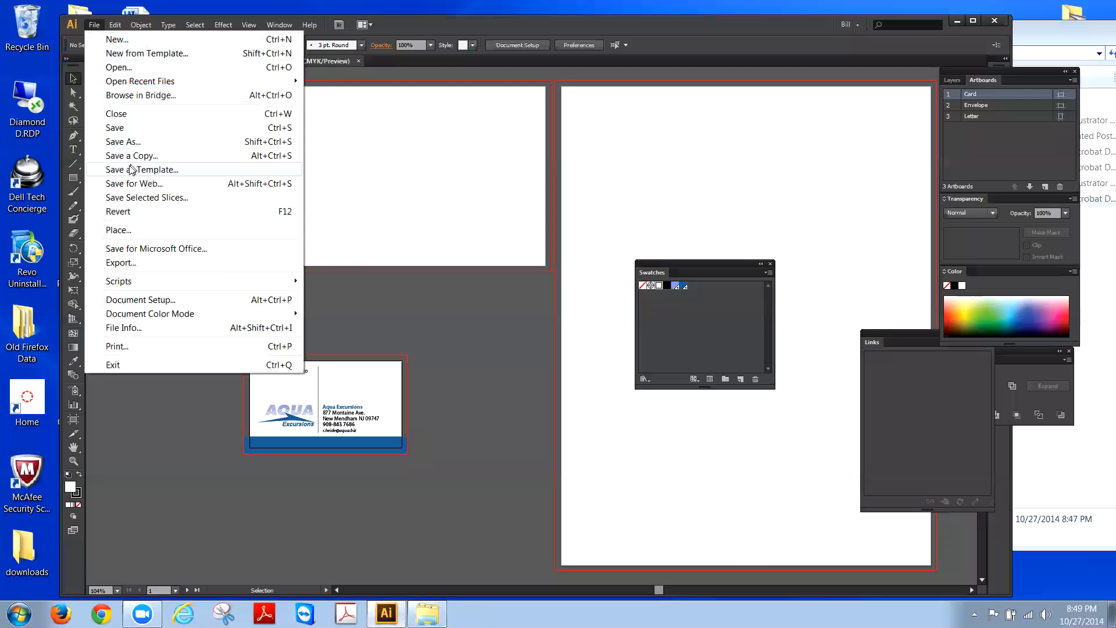
click(119, 68)
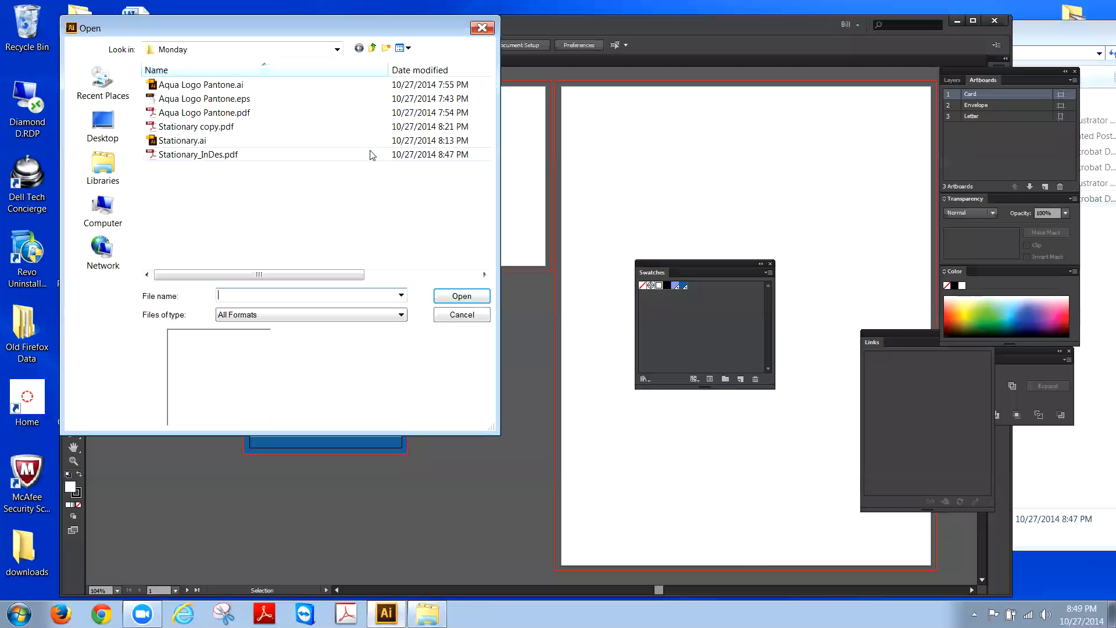
click(240, 86)
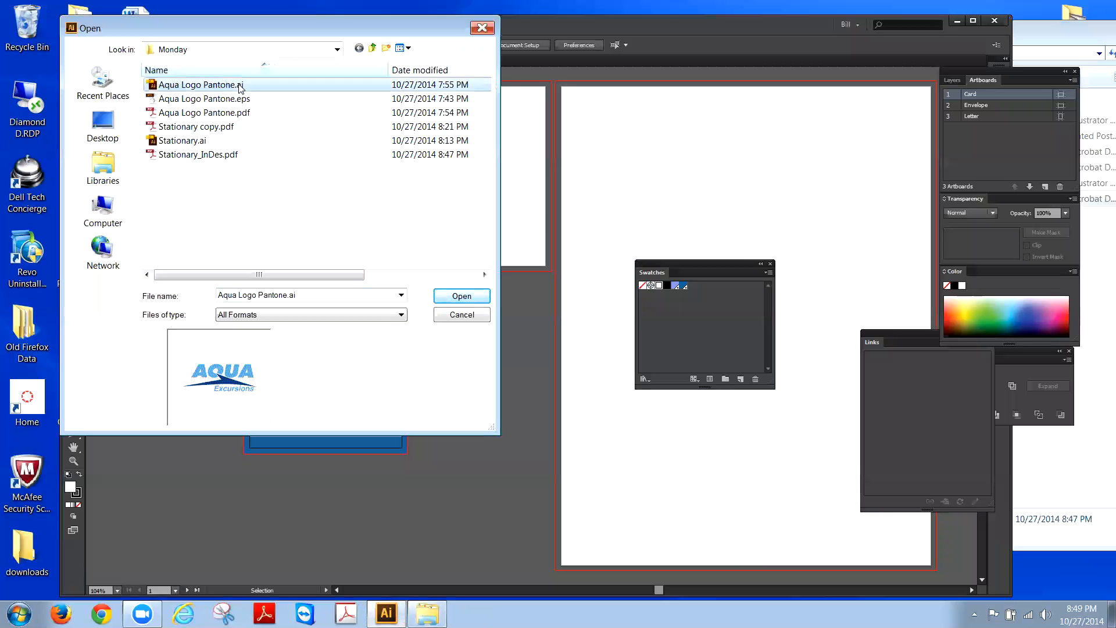
click(451, 297)
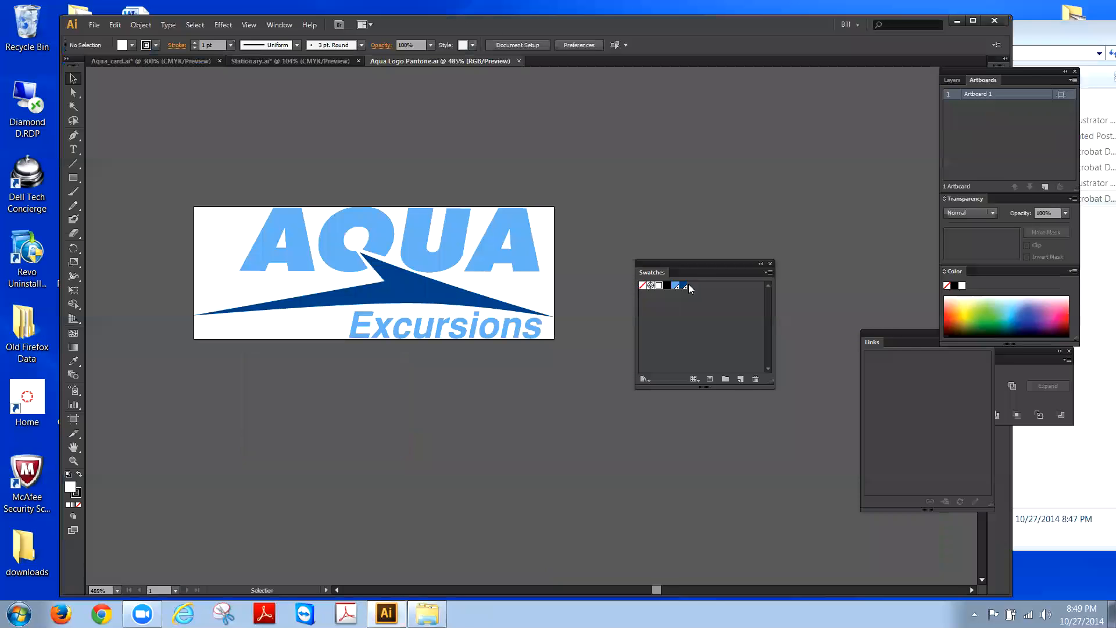
Step: Save the logo as a new Illustrator file named Aqua Logo Process.ai in the Monday folder
drag(695, 265, 689, 171)
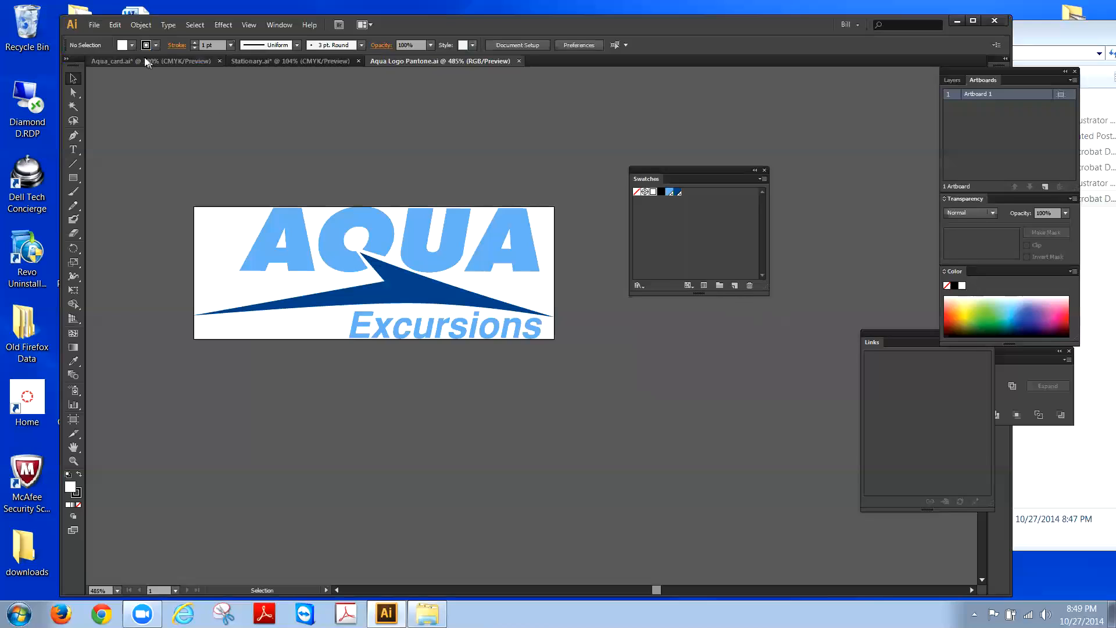
click(94, 25)
click(123, 141)
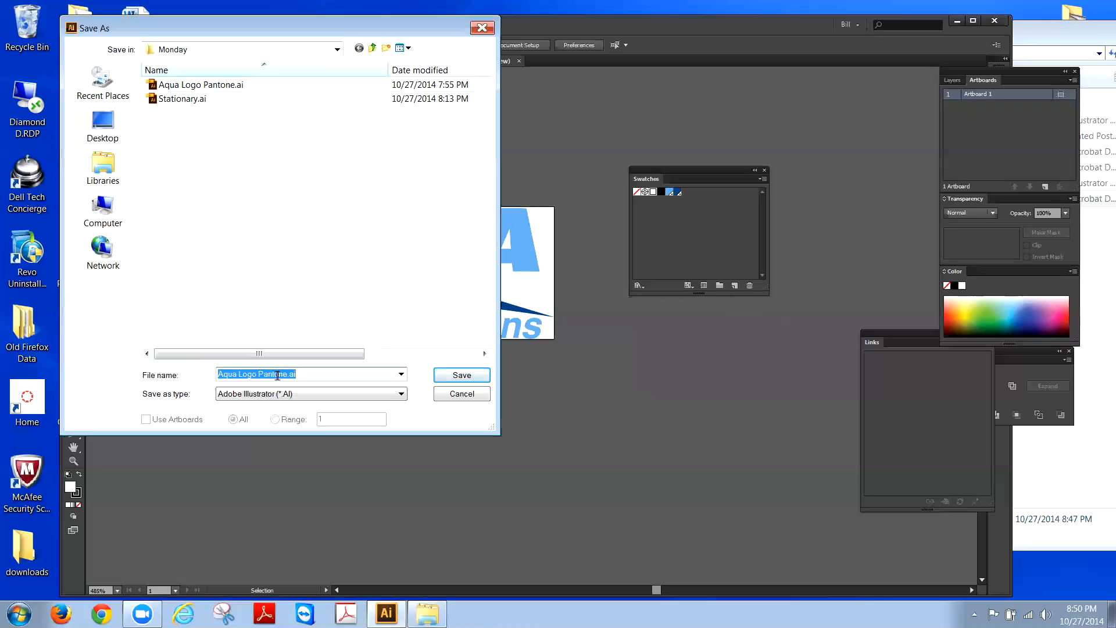
click(258, 374)
drag(258, 374, 286, 376)
text(Process)
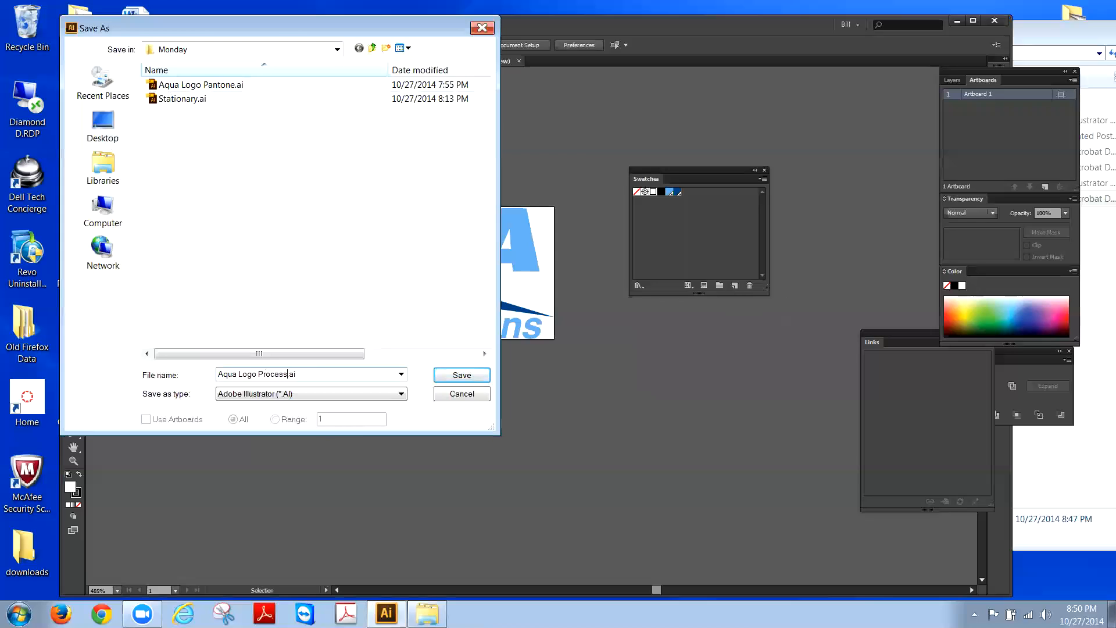
click(461, 377)
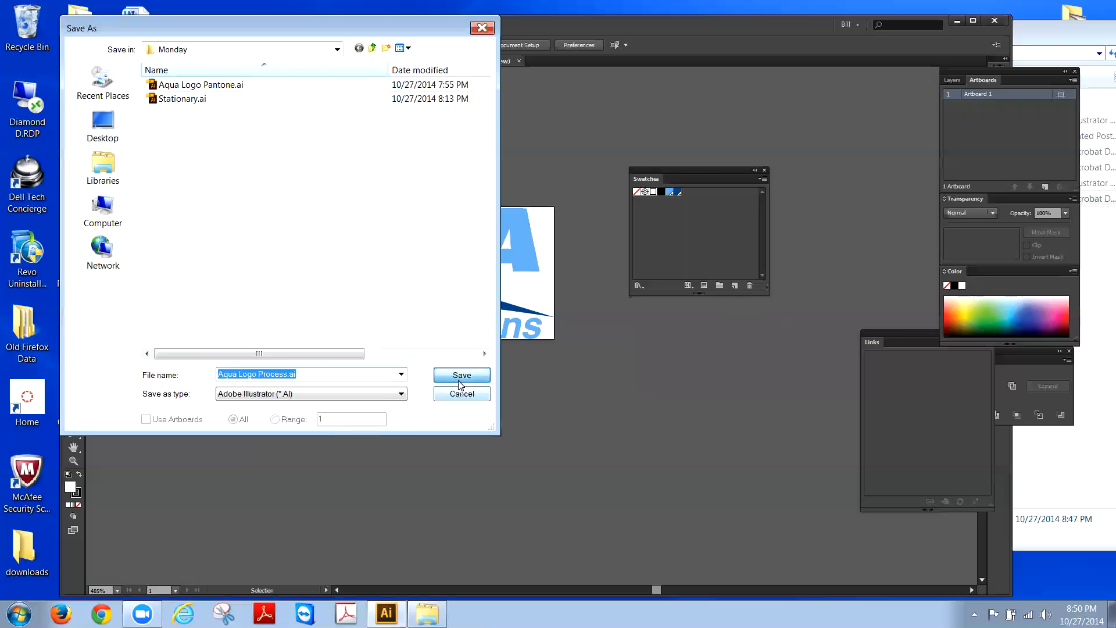
click(676, 470)
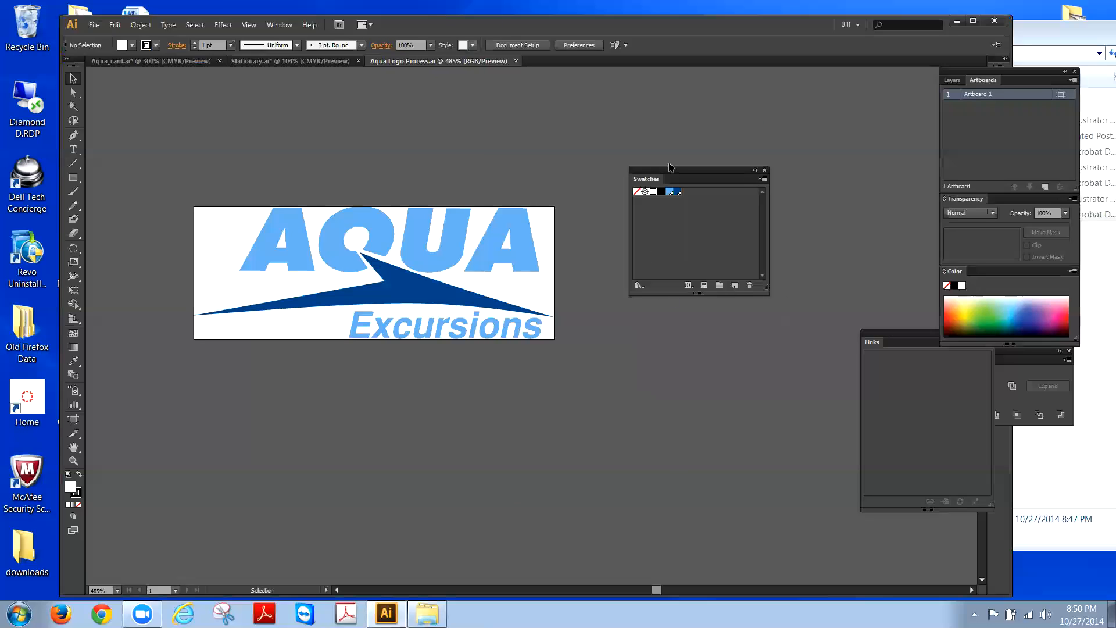
Step: Close Aqua_card.ai and Stationary.ai without saving changes, and reposition the swatches beside the logo artwork
drag(672, 168, 692, 154)
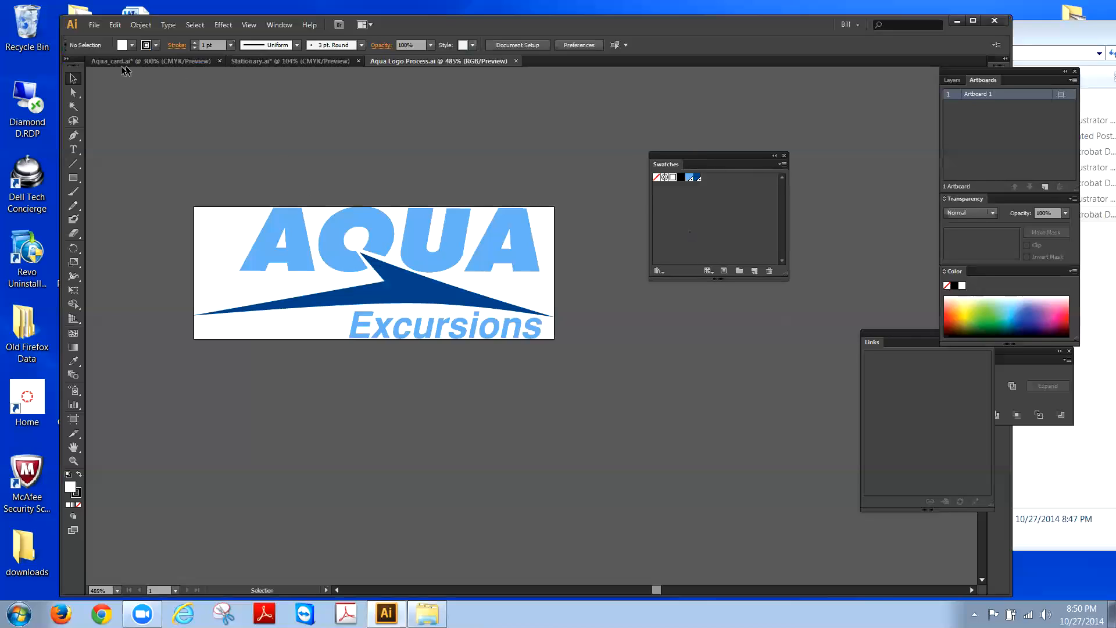
click(219, 61)
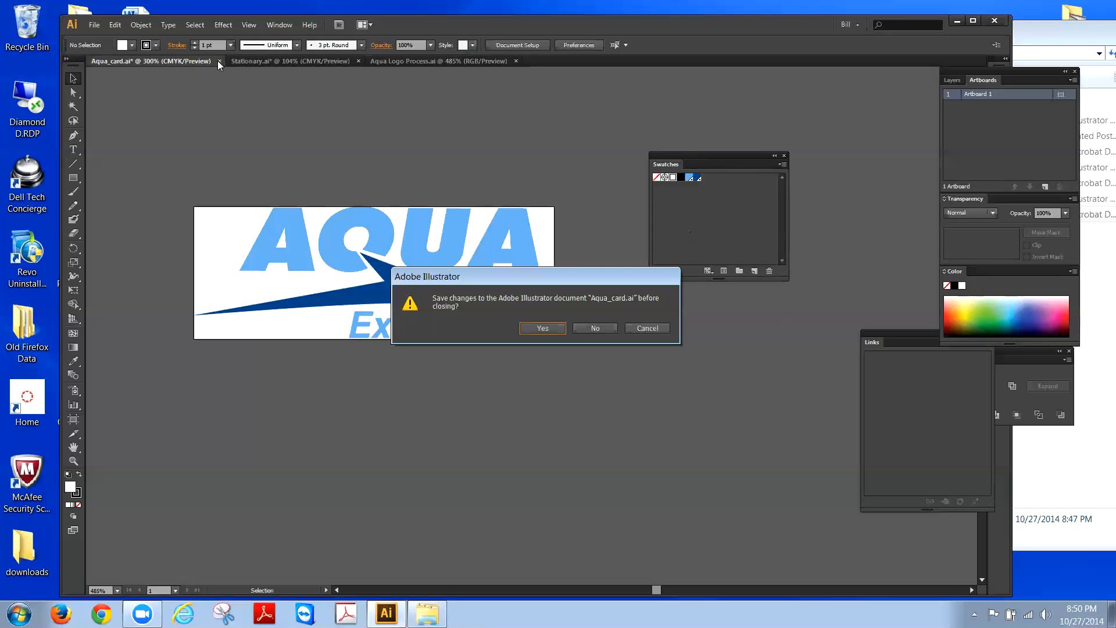
click(583, 329)
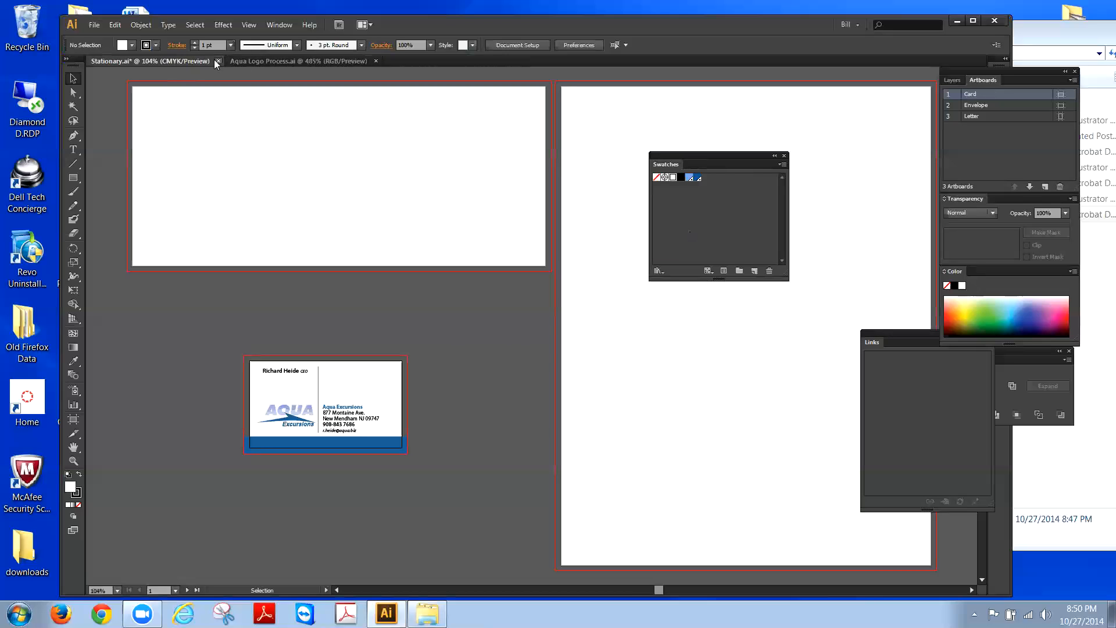
click(219, 61)
key(n)
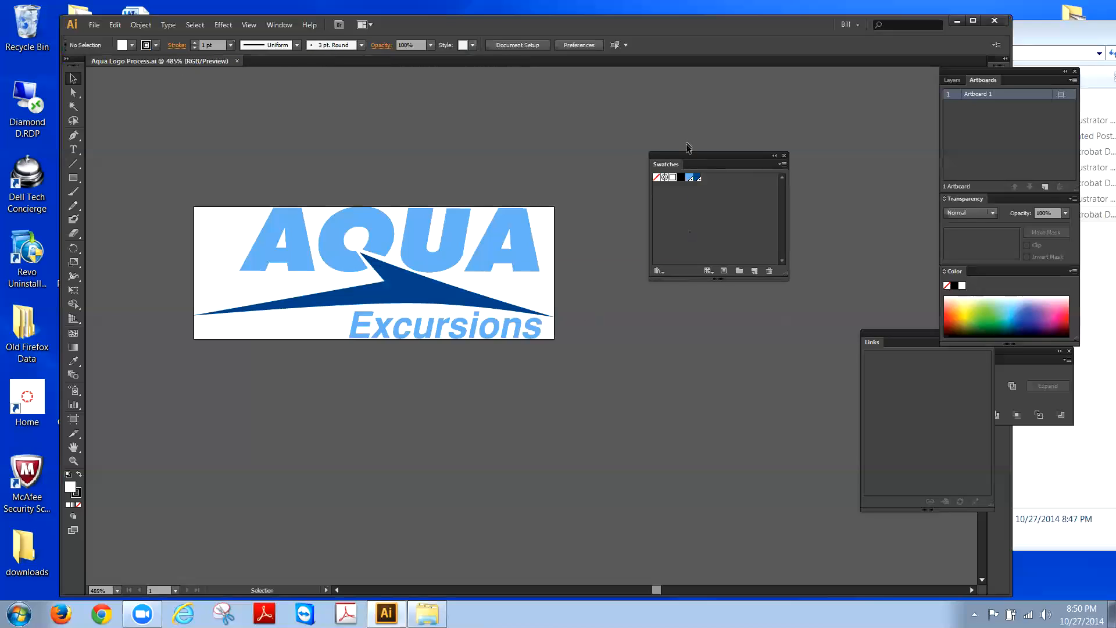
drag(690, 157, 705, 160)
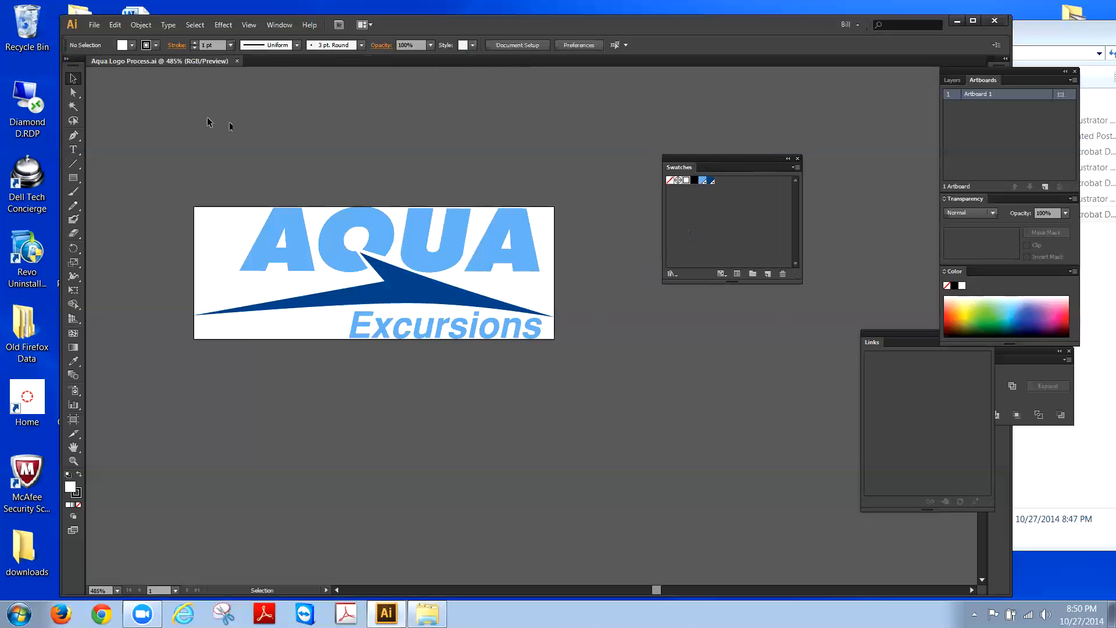
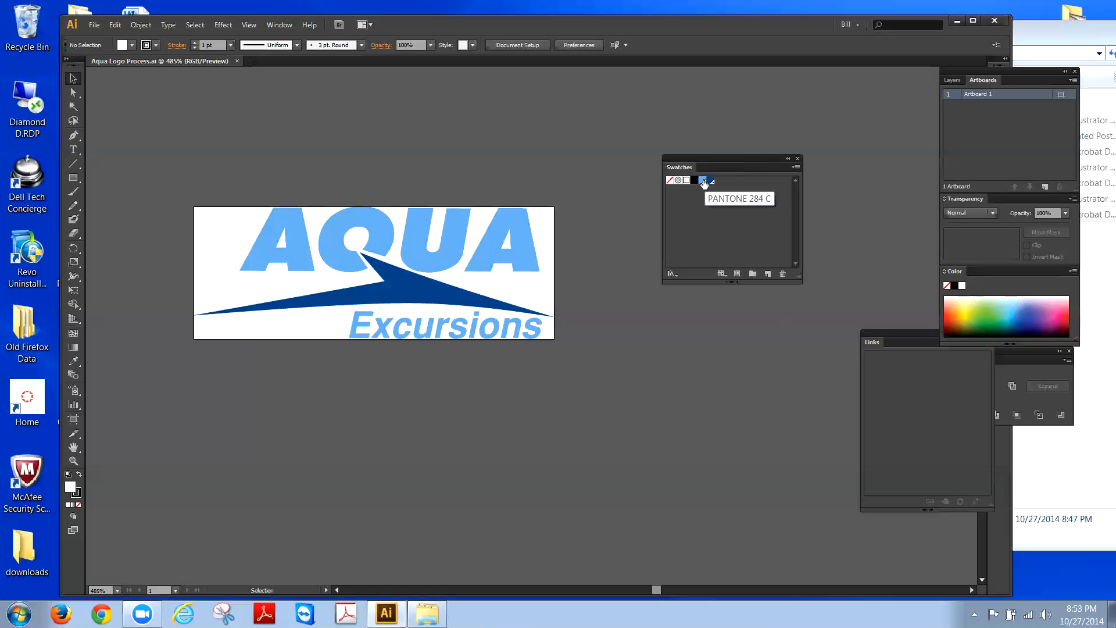
Step: Convert the PANTONE 284 C swatch to a process color in CMYK mode
double_click(703, 182)
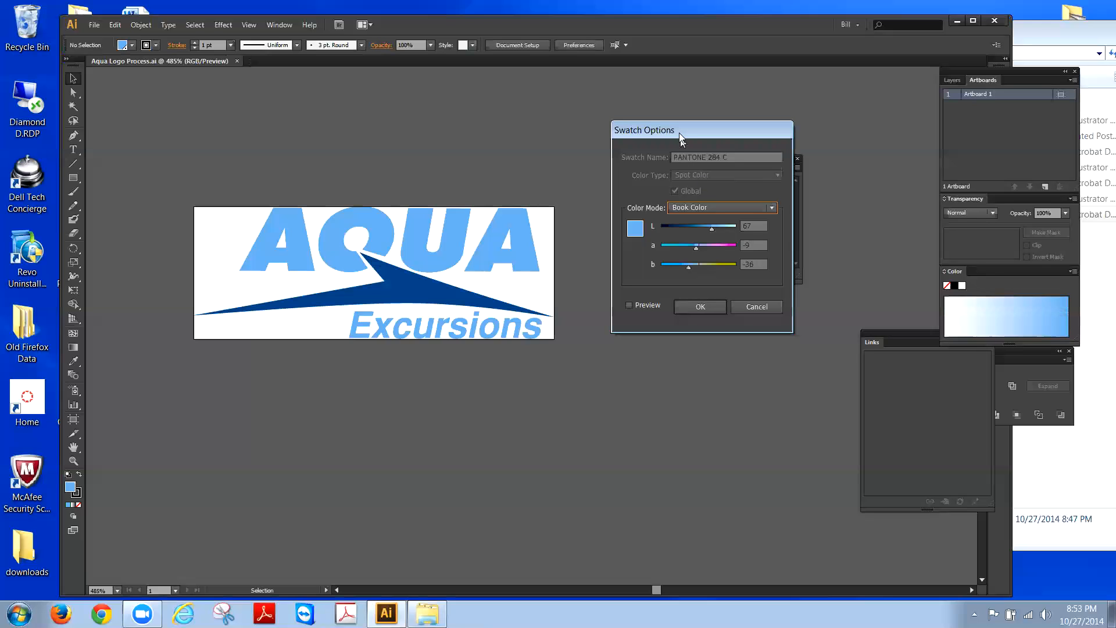
drag(680, 138, 491, 137)
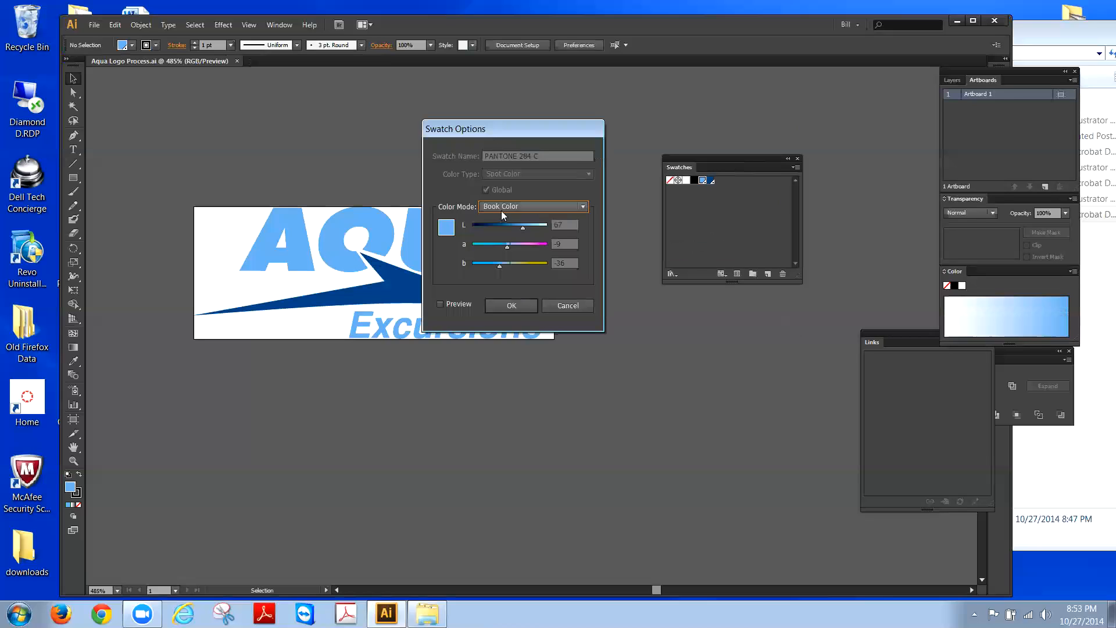
click(582, 208)
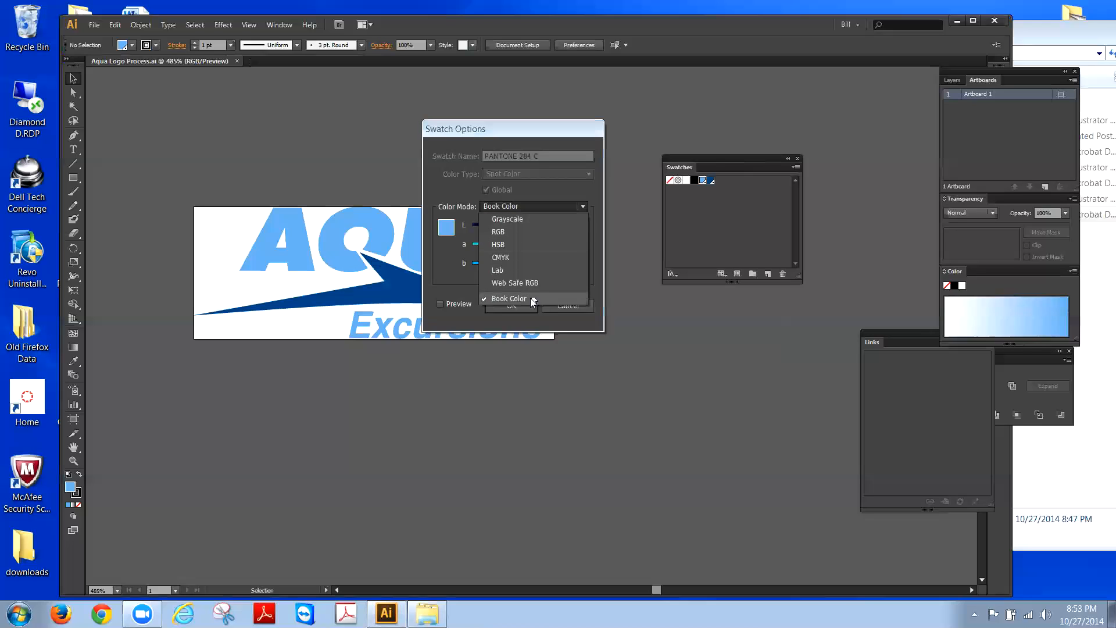
click(511, 257)
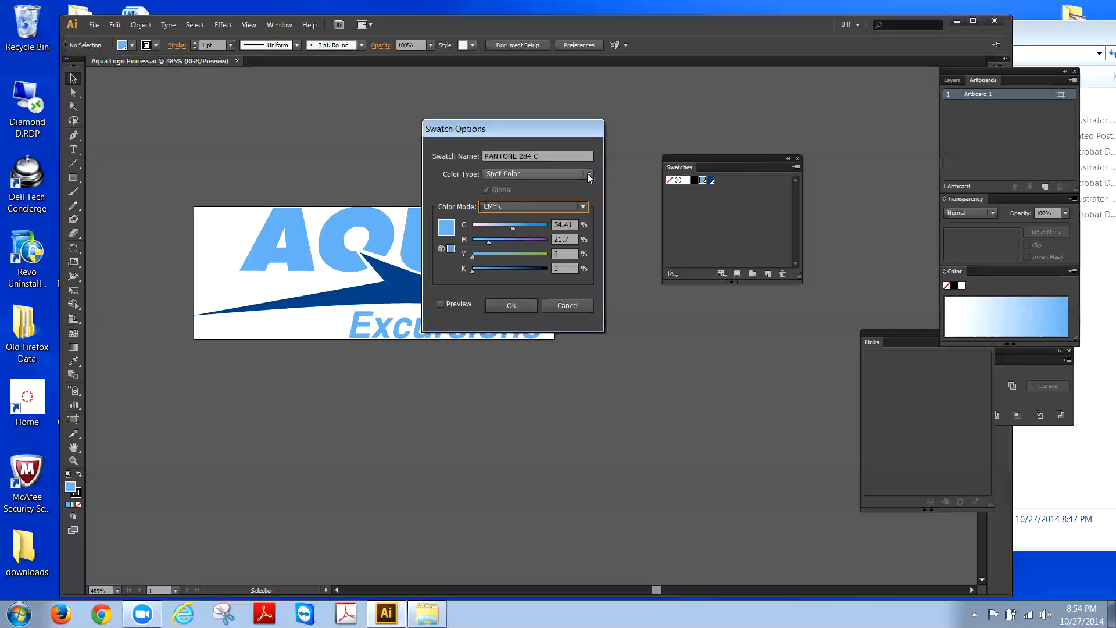
click(523, 174)
click(533, 186)
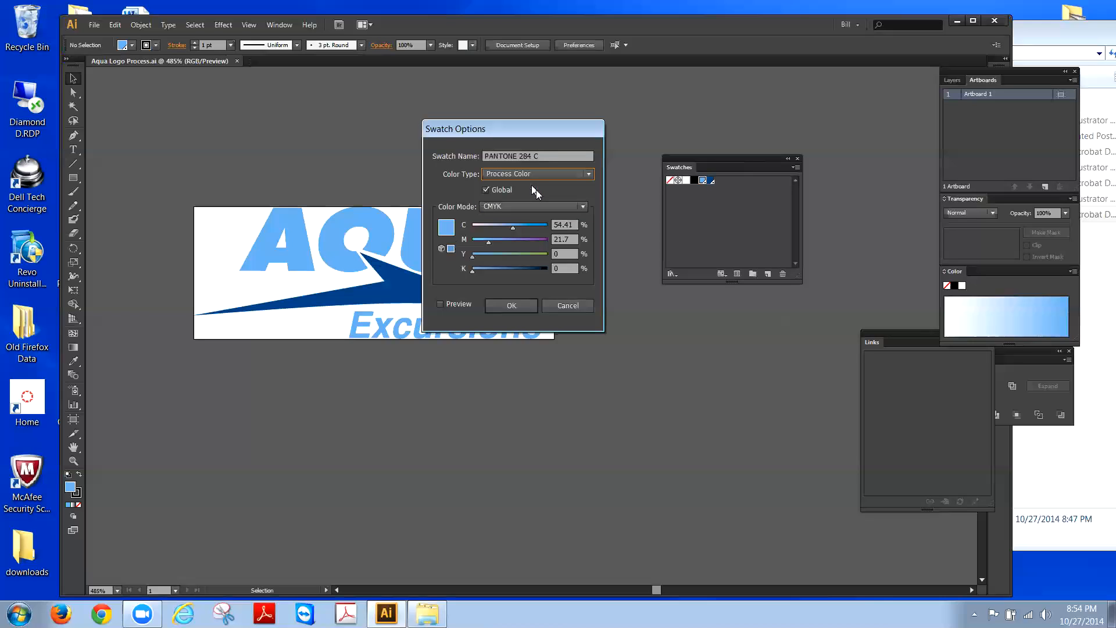
click(583, 207)
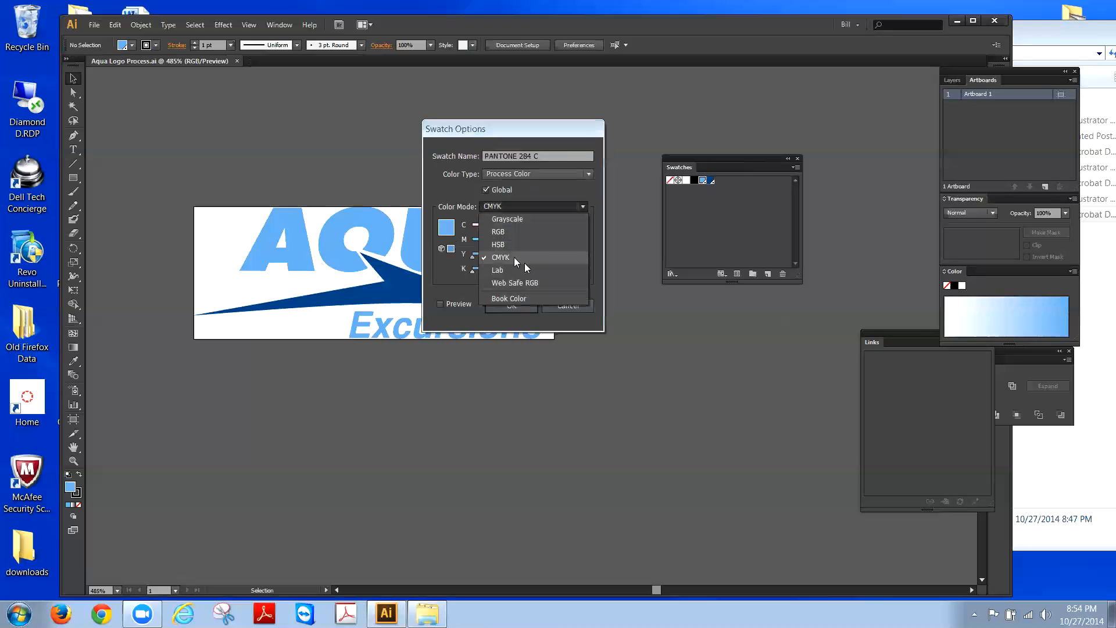
click(588, 187)
click(588, 174)
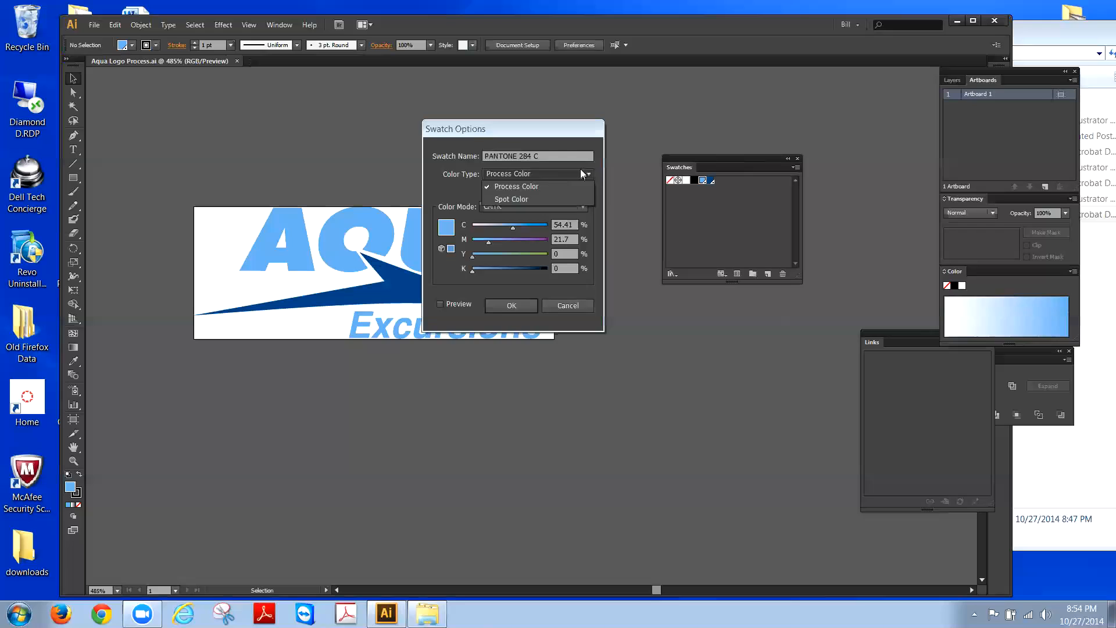
click(602, 167)
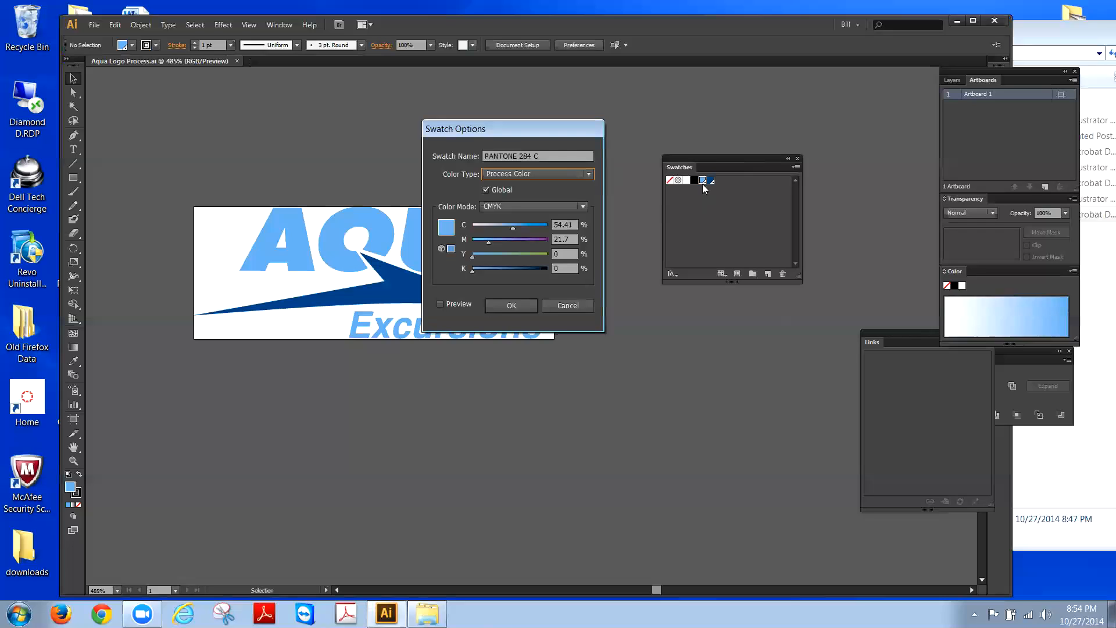
click(533, 306)
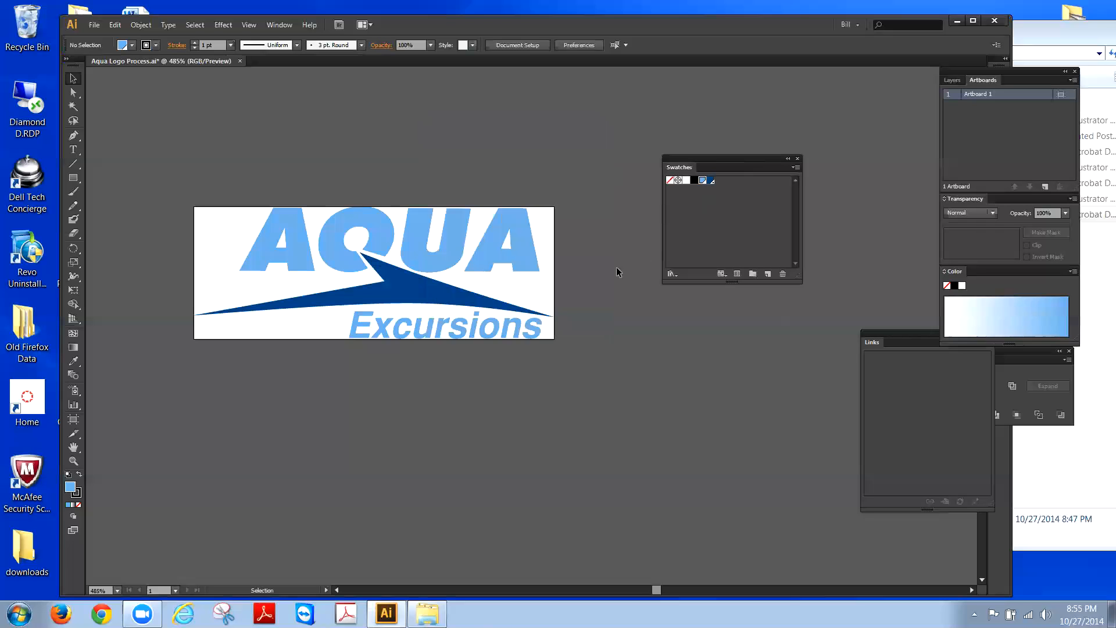
click(782, 243)
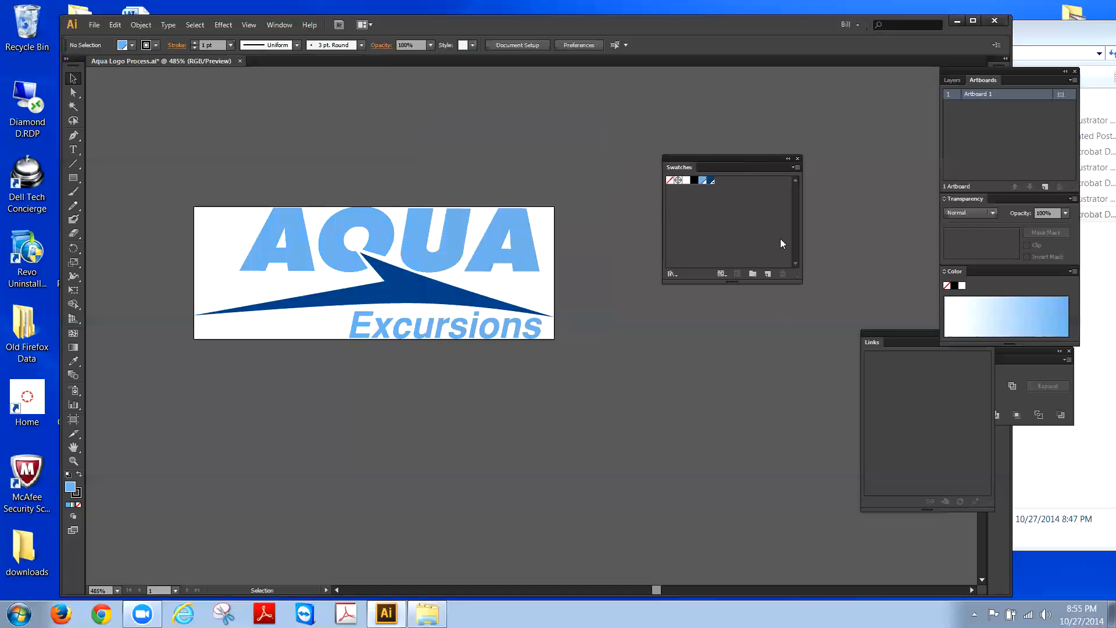
Step: Convert the dark blue PANTONE 301 C swatch to a process color in CMYK mode
double_click(711, 180)
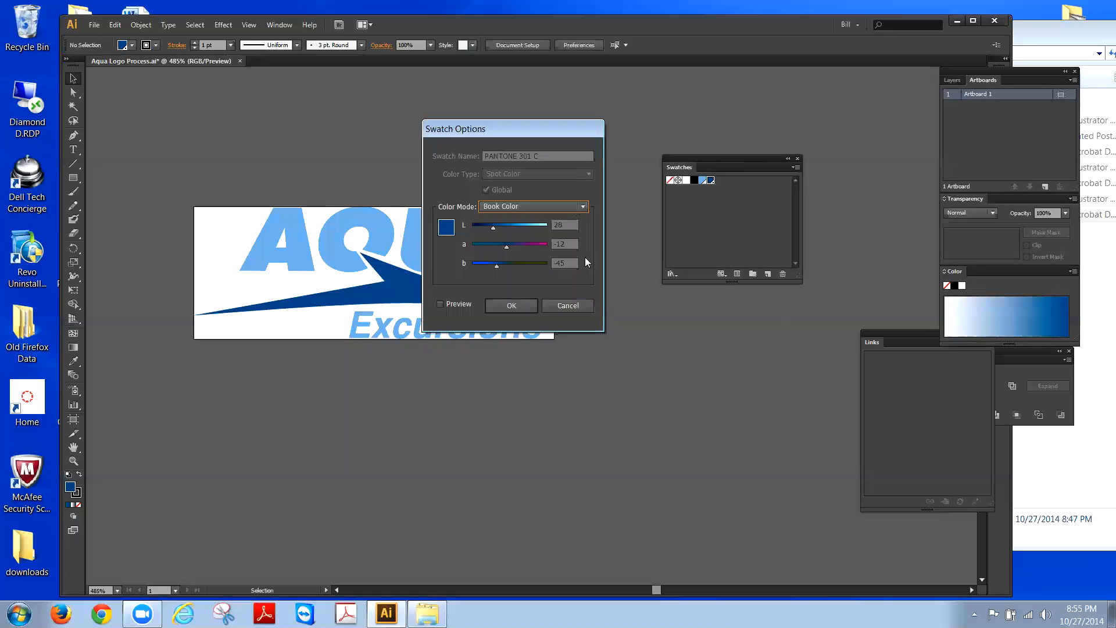
click(583, 206)
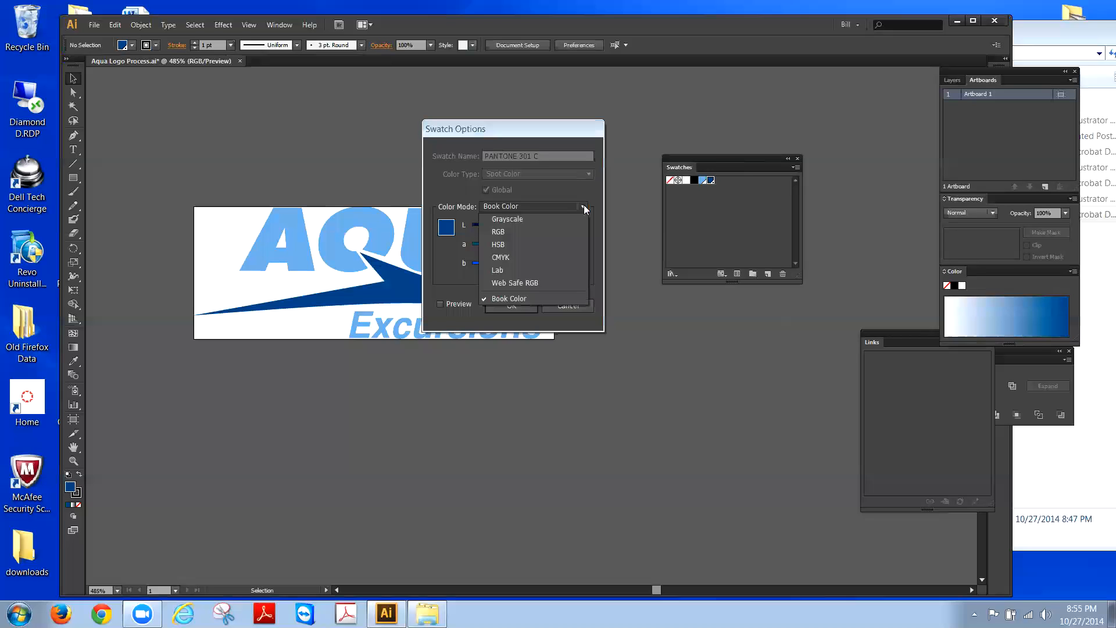
click(579, 256)
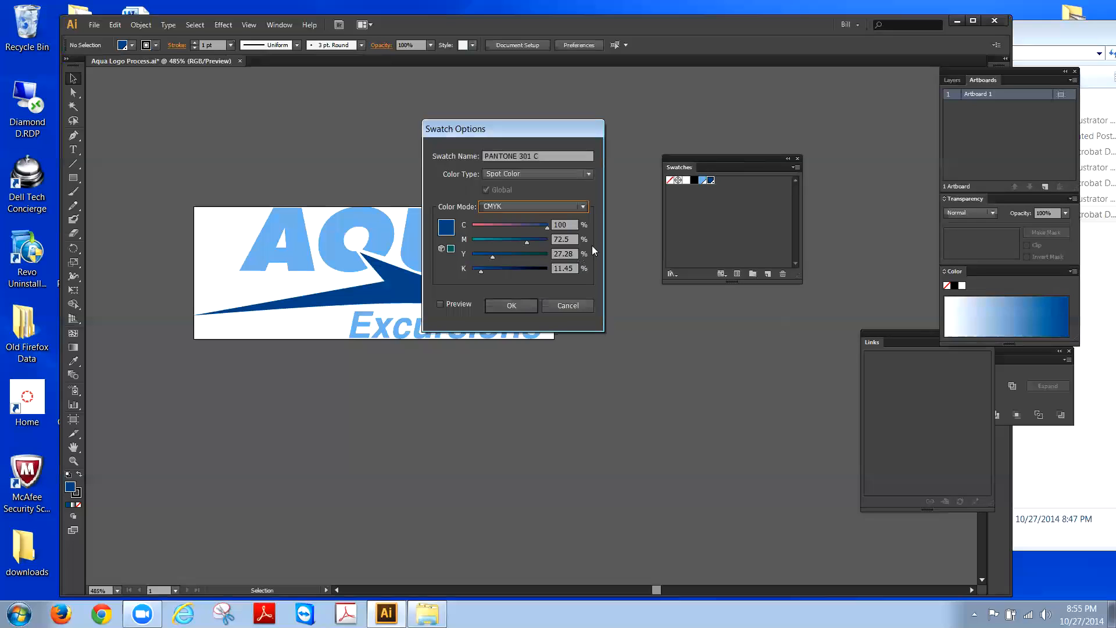
click(588, 176)
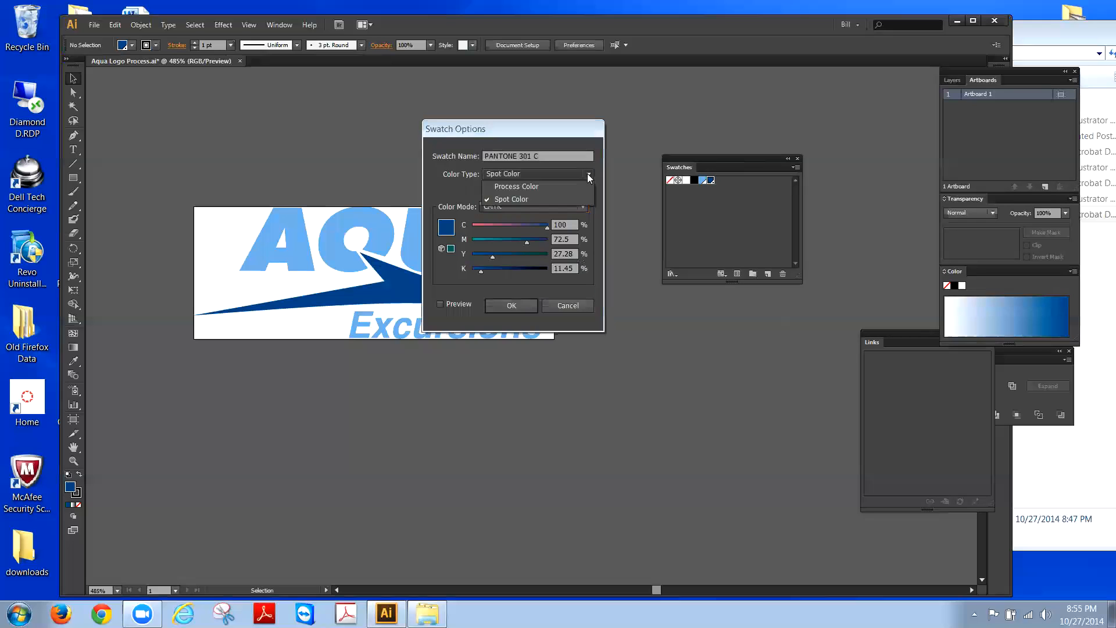
click(588, 186)
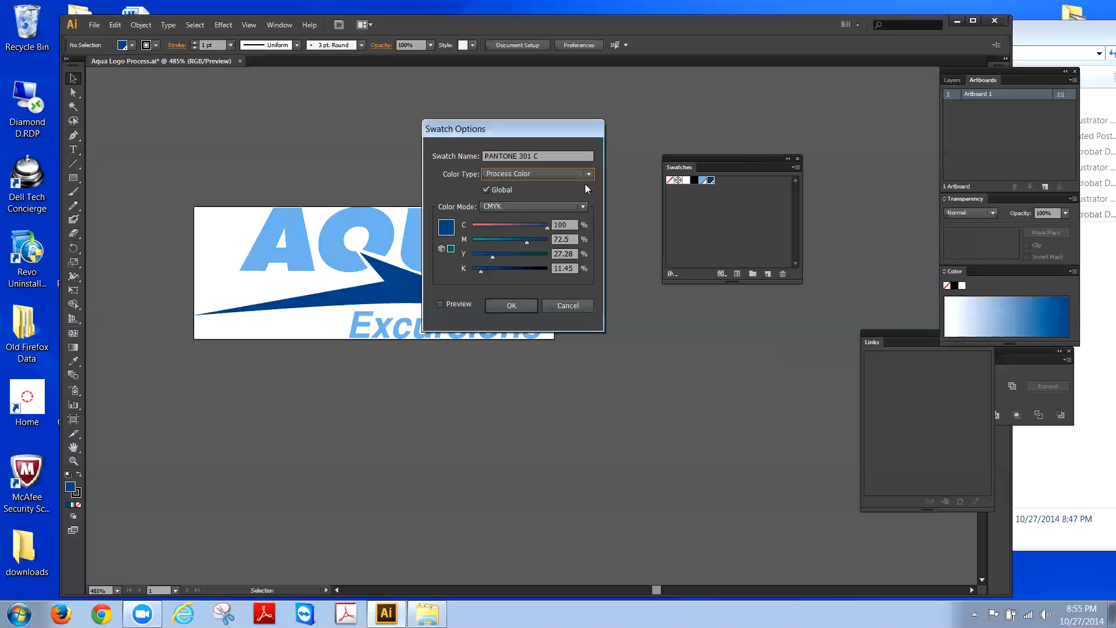
click(511, 305)
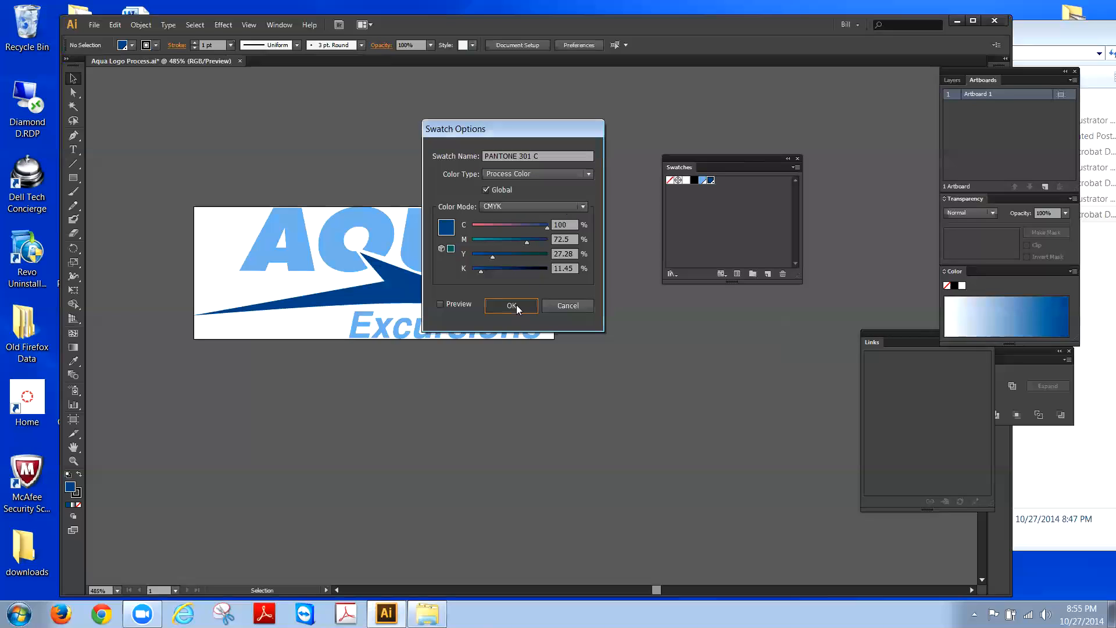
click(715, 199)
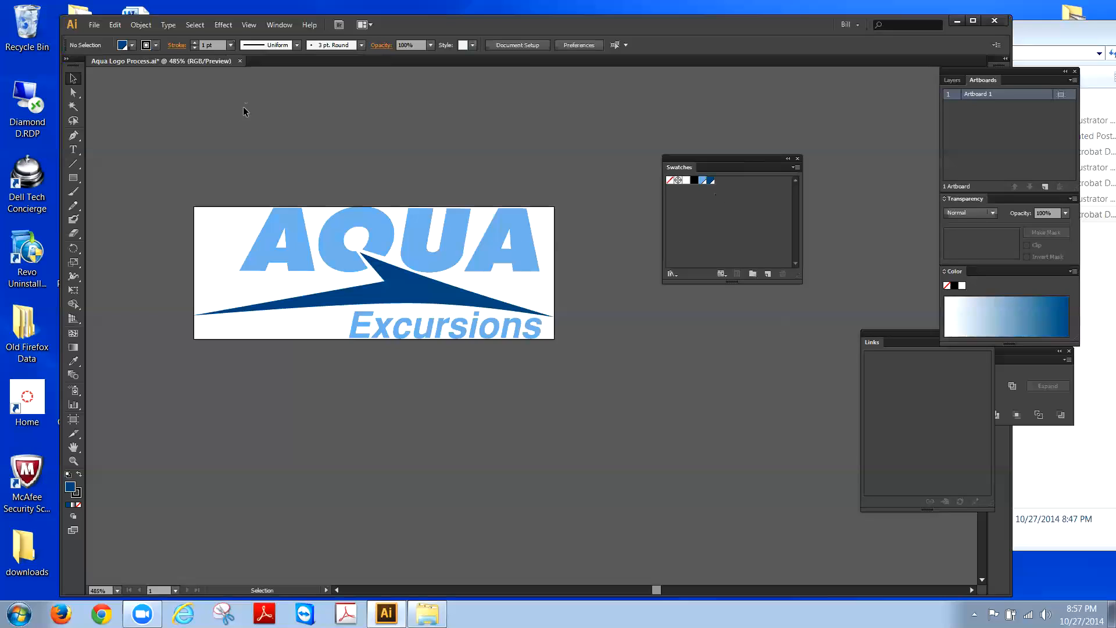
Step: Save the logo as Aqua Logo Process.eps in the Monday folder, using the Illustrator CS6 EPS version
click(95, 26)
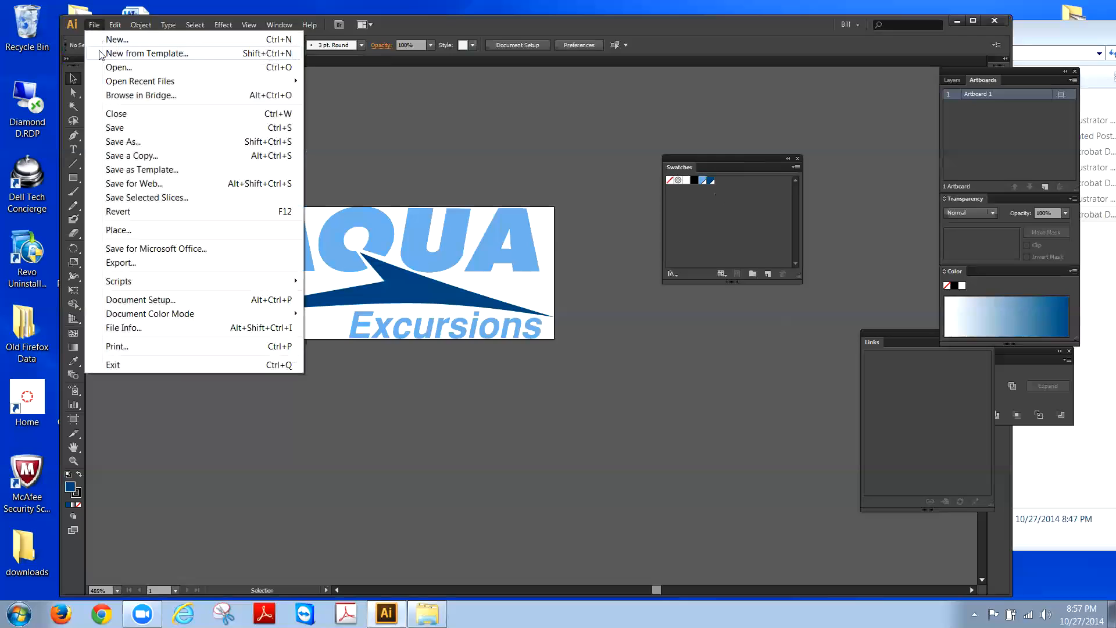
click(110, 147)
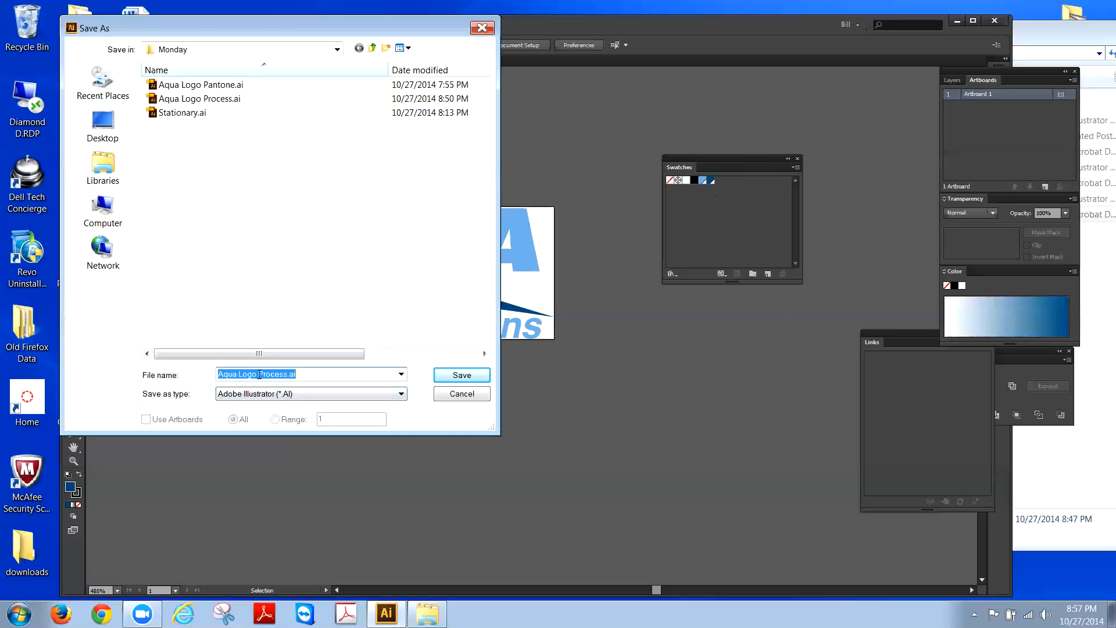
click(265, 395)
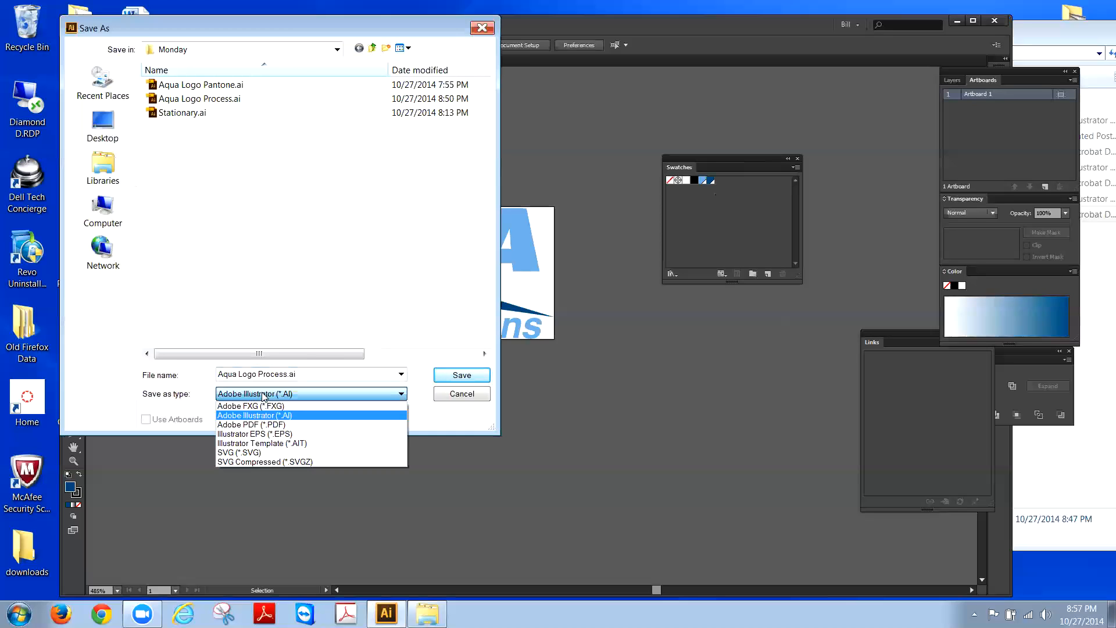
click(254, 435)
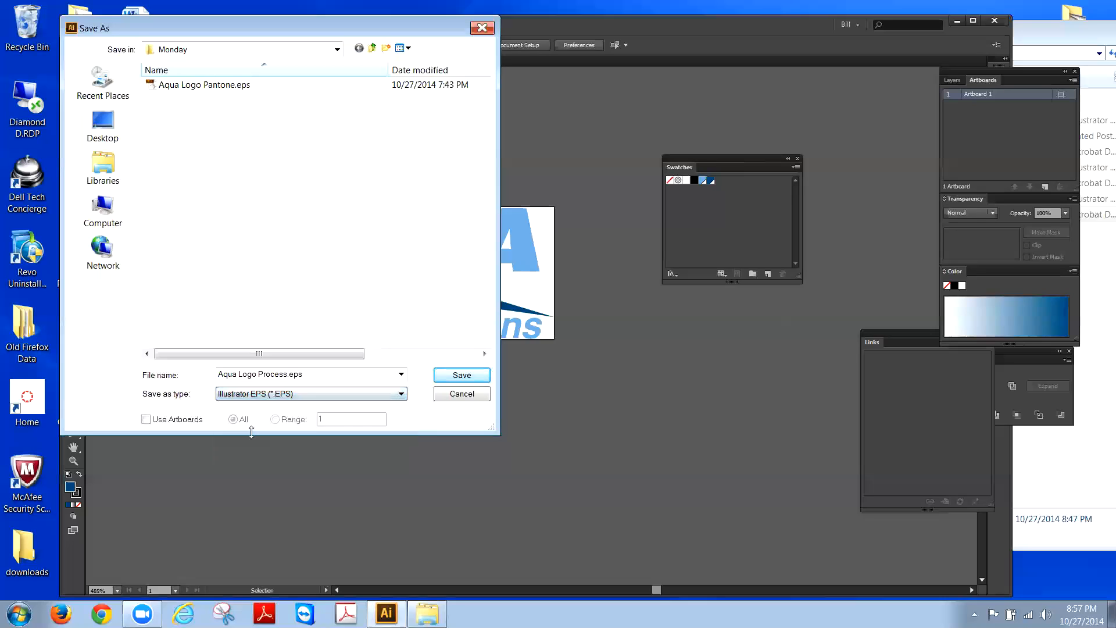
click(453, 377)
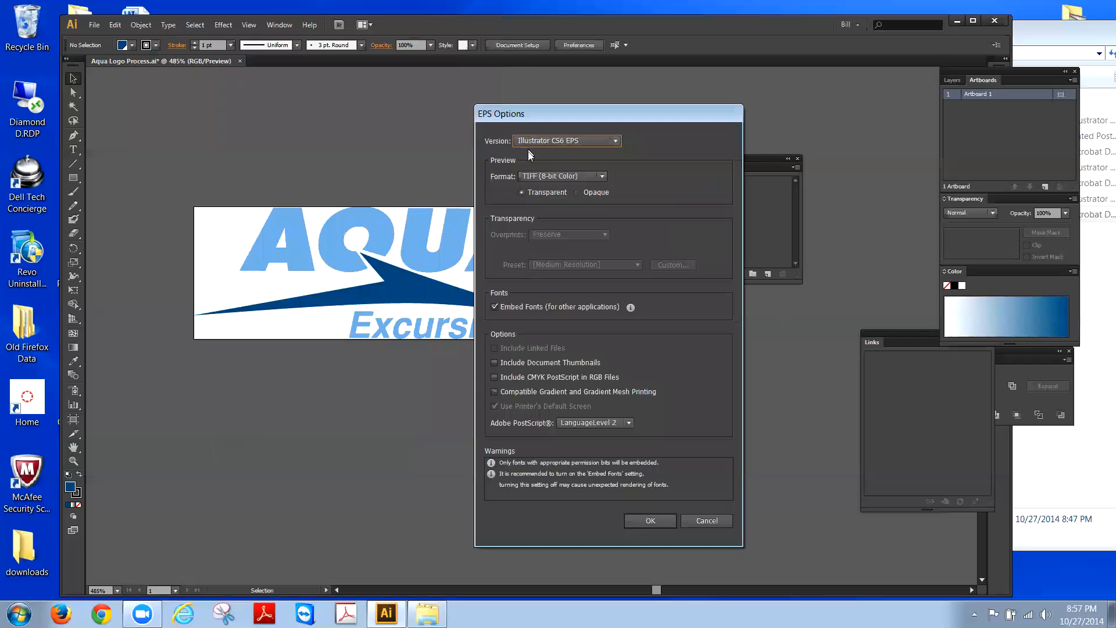
click(635, 521)
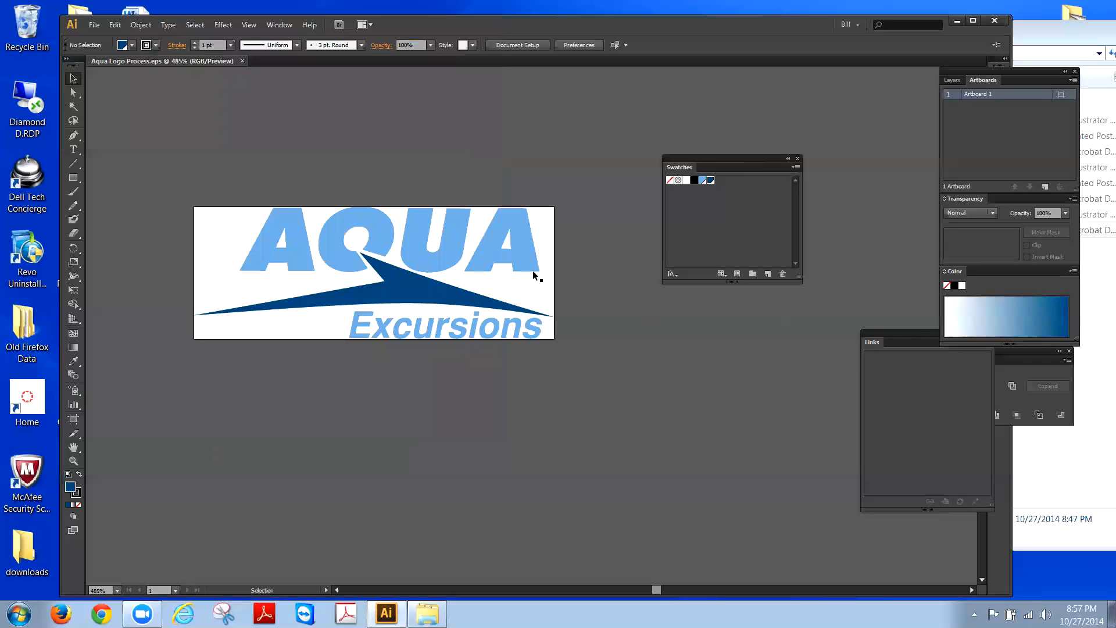
Step: Quit Illustrator, clearing the clipboard data, and bring the Monday folder window fully into view to check the saved logo files
click(995, 20)
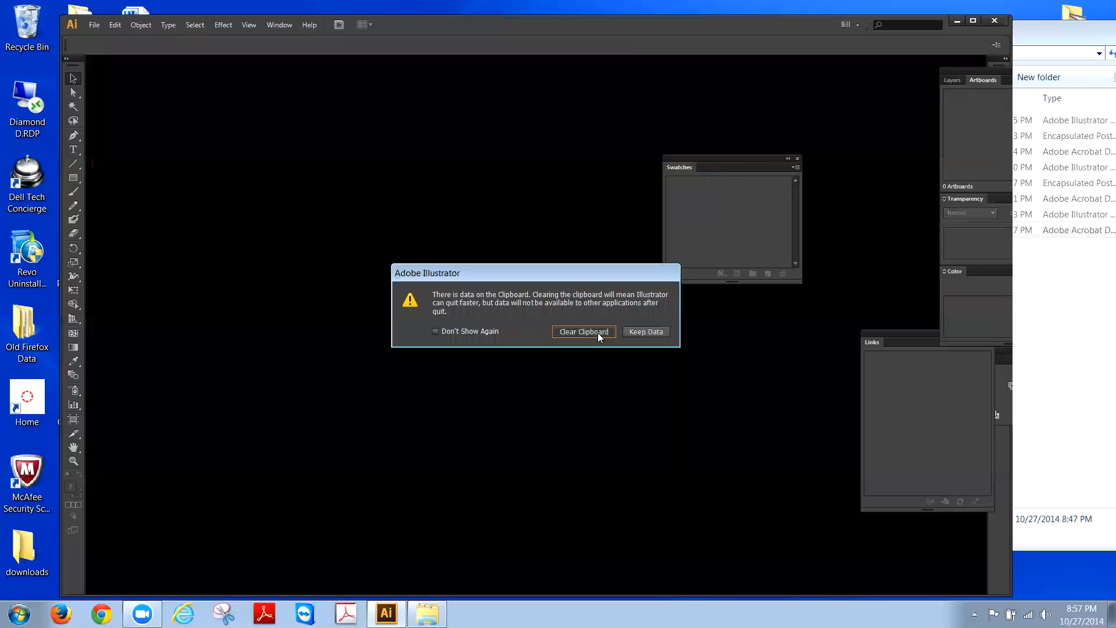
click(598, 332)
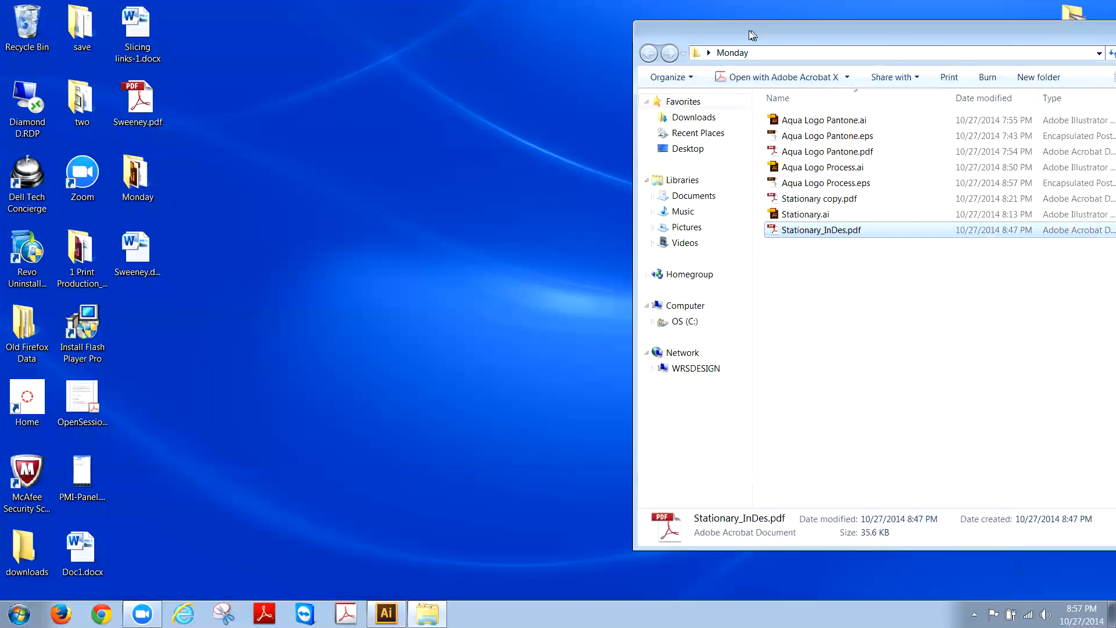
drag(750, 31, 498, 25)
click(571, 347)
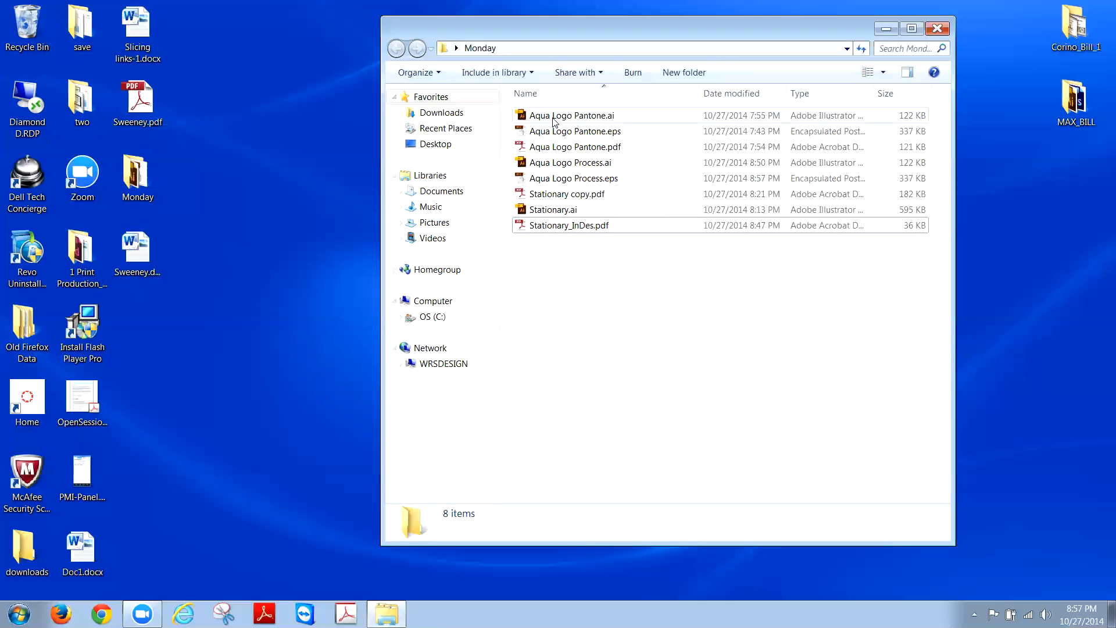
mouse_move(579, 121)
mouse_move(597, 168)
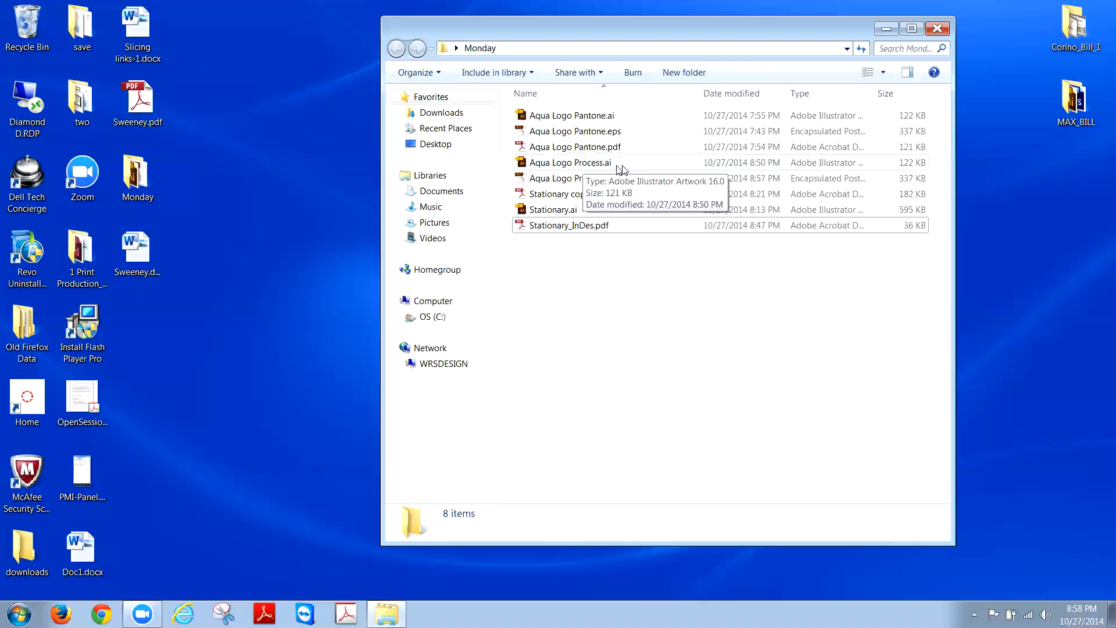